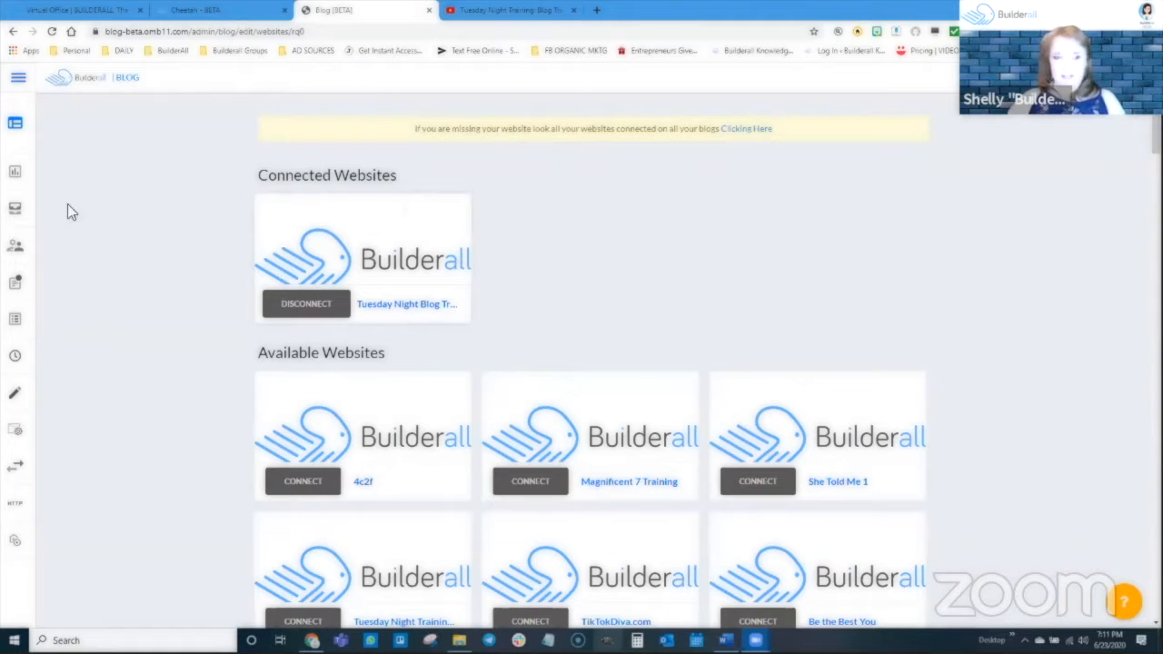
Open the overview of the Tuesday Night Blog Training blog to review its statistics.
mouse_move(8, 150)
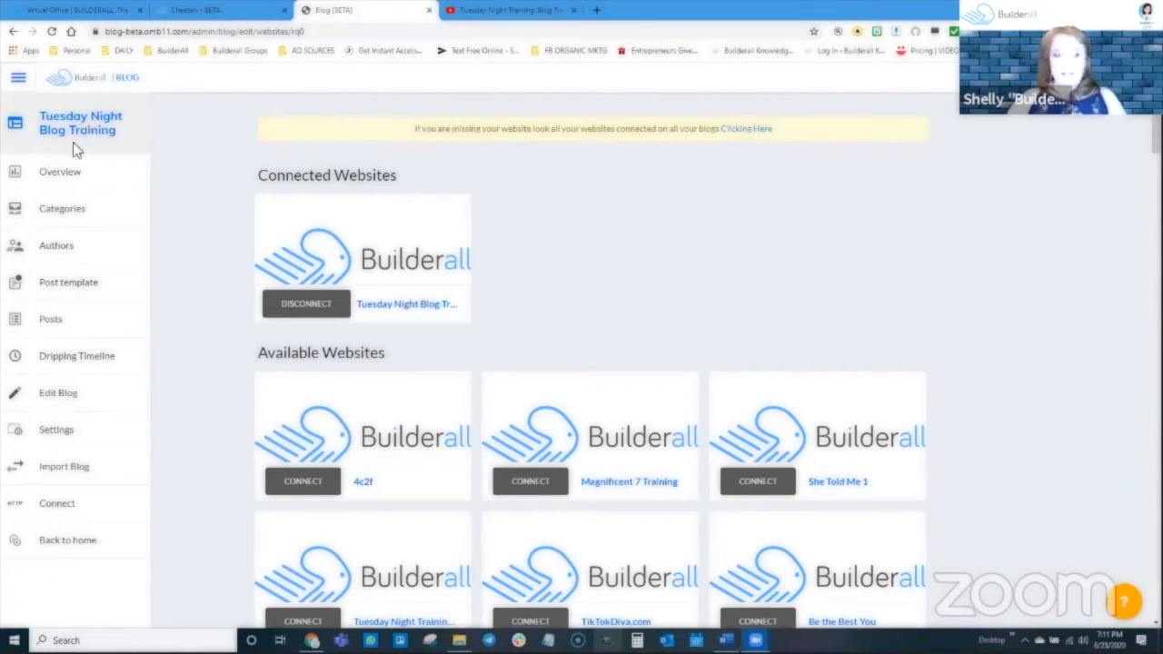
left_click(59, 175)
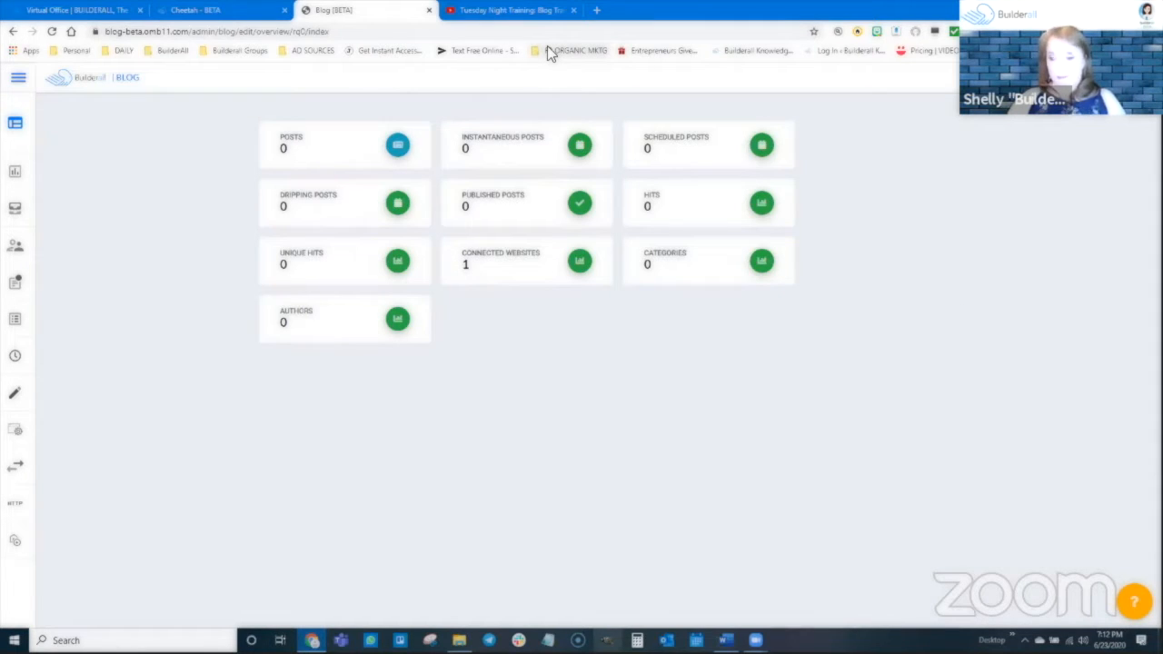
Create a blog category named "Hair Care" and check its name and slug details.
mouse_move(22, 196)
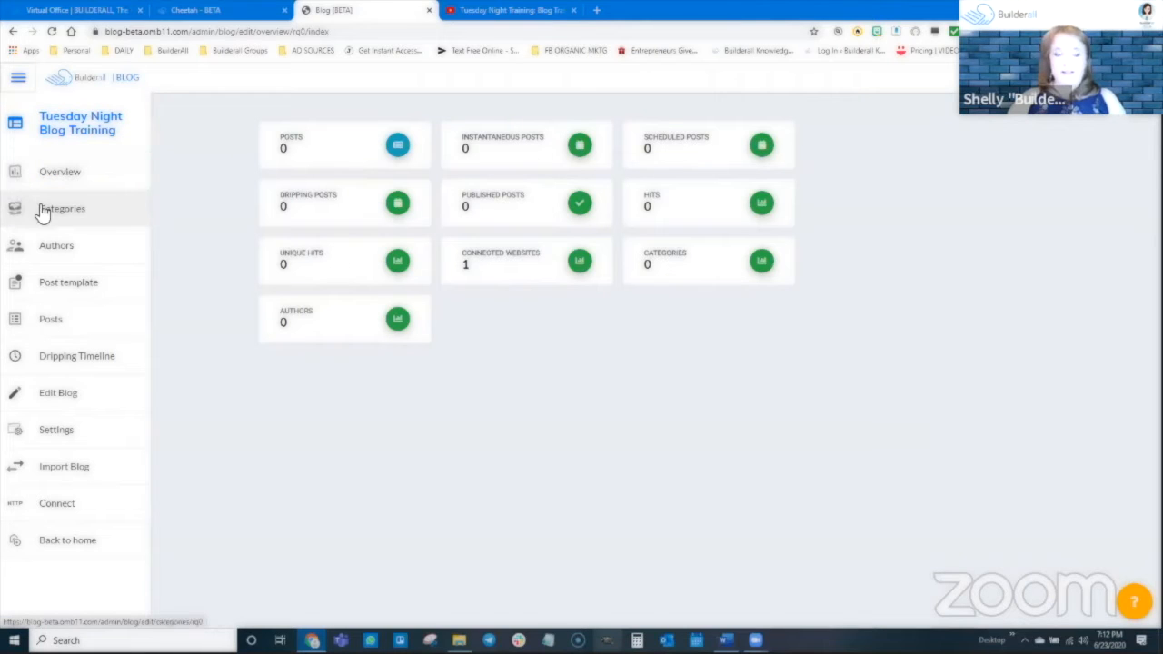
left_click(50, 212)
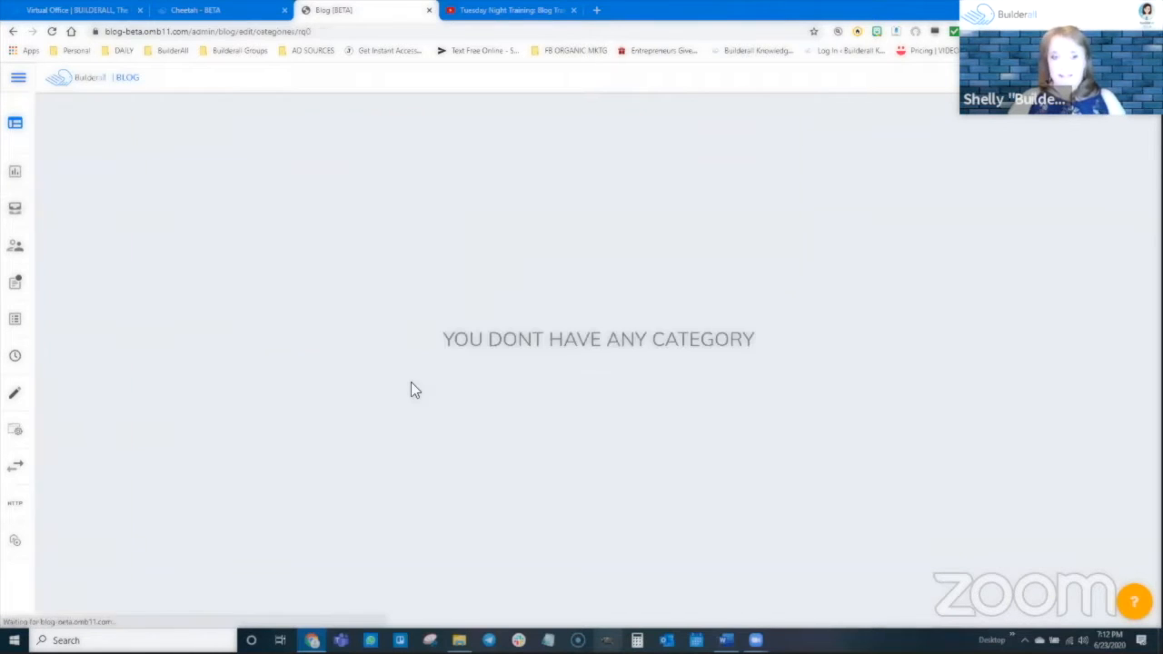
mouse_move(459, 640)
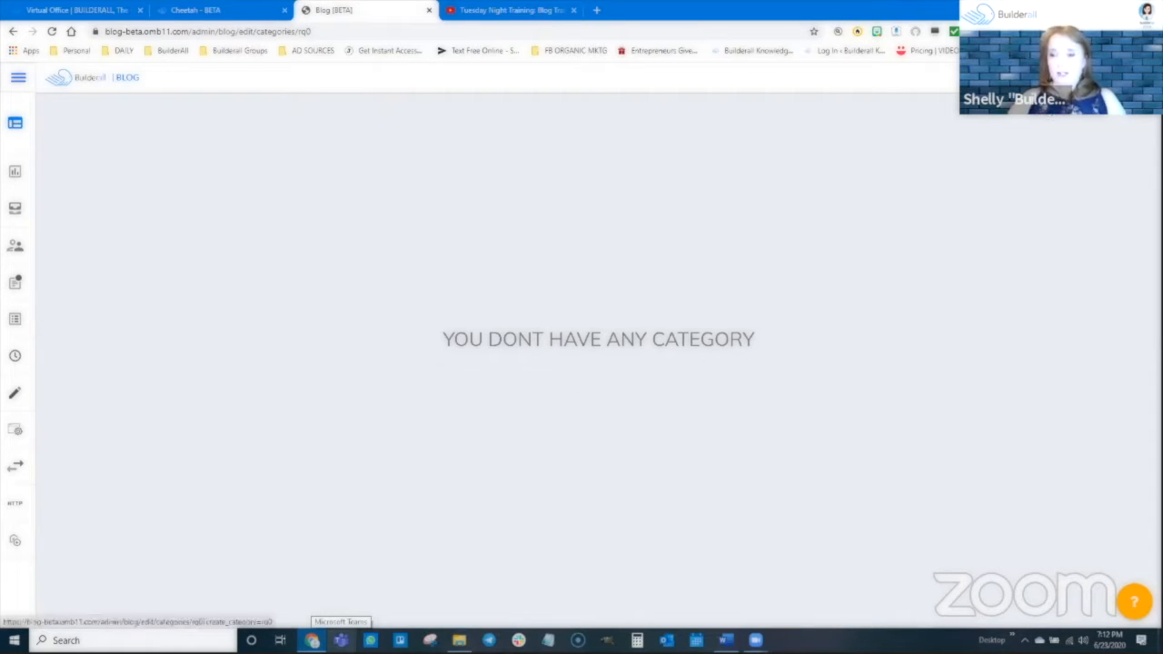
left_click(1081, 78)
left_click(515, 352)
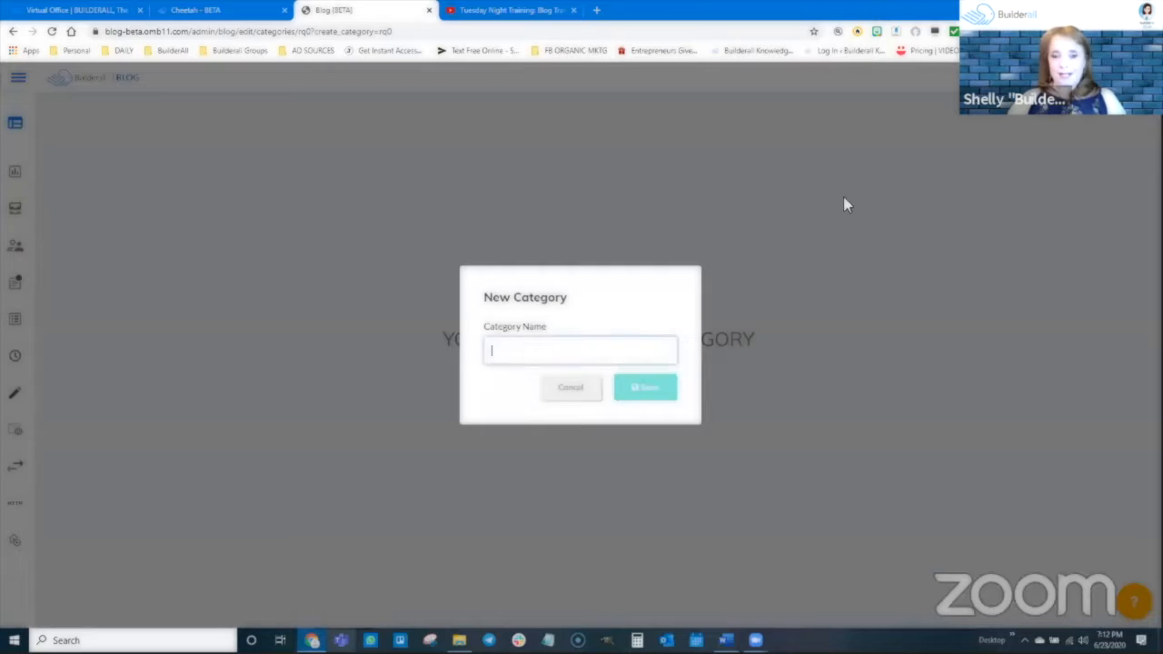
type("Hair Care")
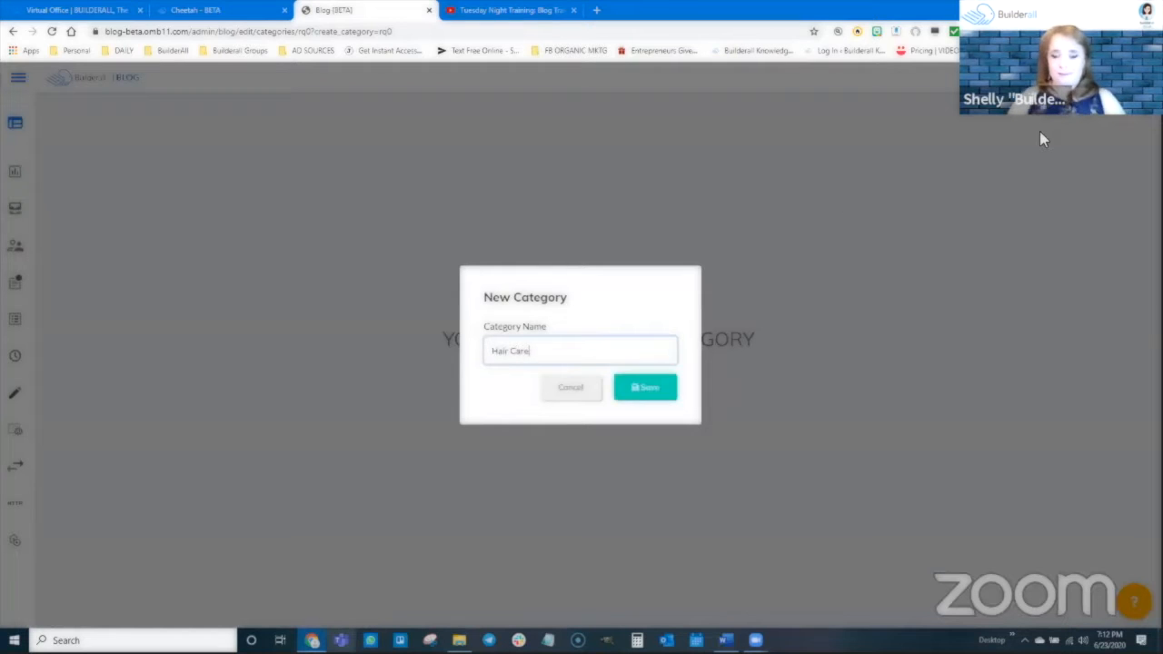
left_click(645, 387)
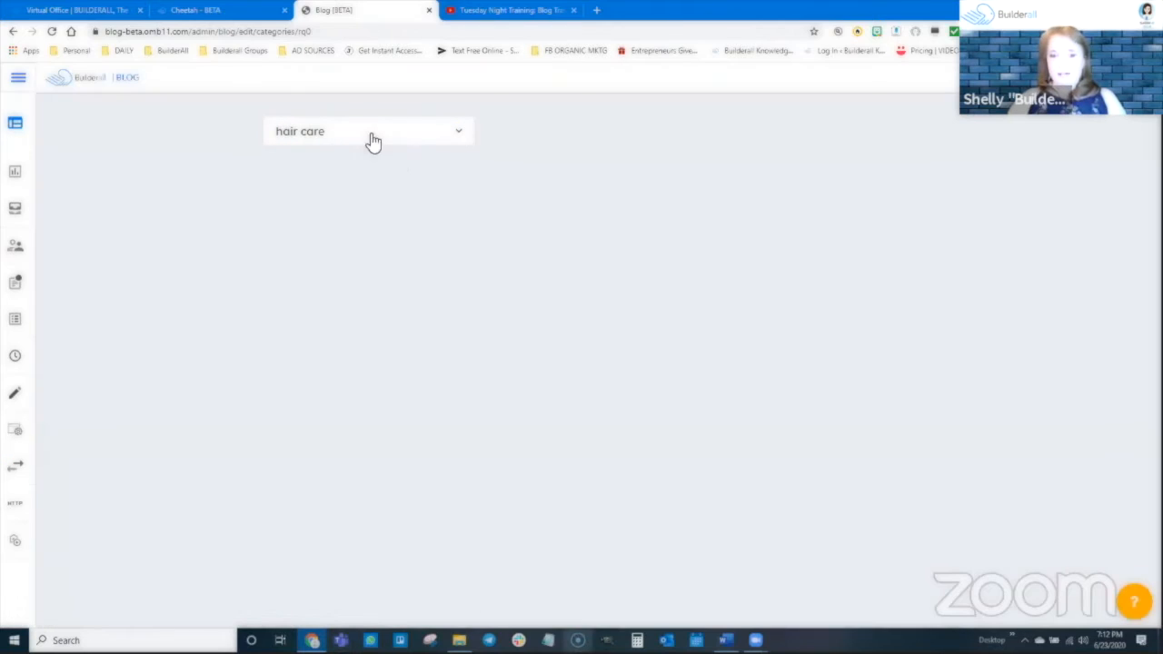
left_click(457, 135)
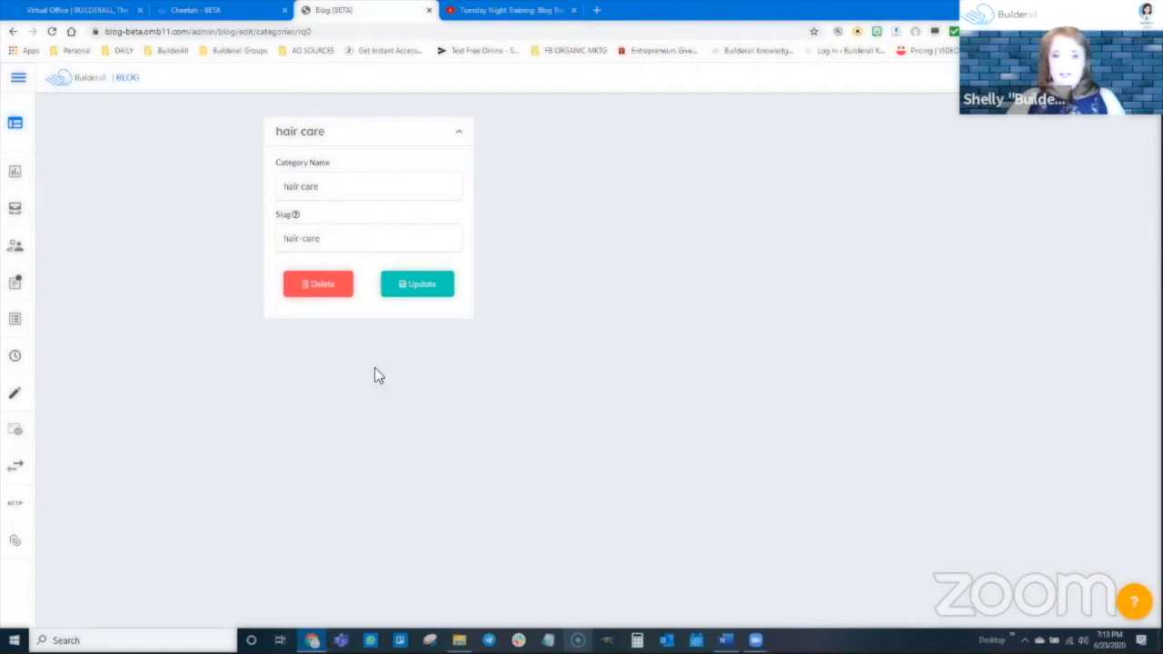
left_click(459, 133)
Start a new blog author with the author's full name, e-mail address and the biography "I am the Builderall Diva".
mouse_move(21, 218)
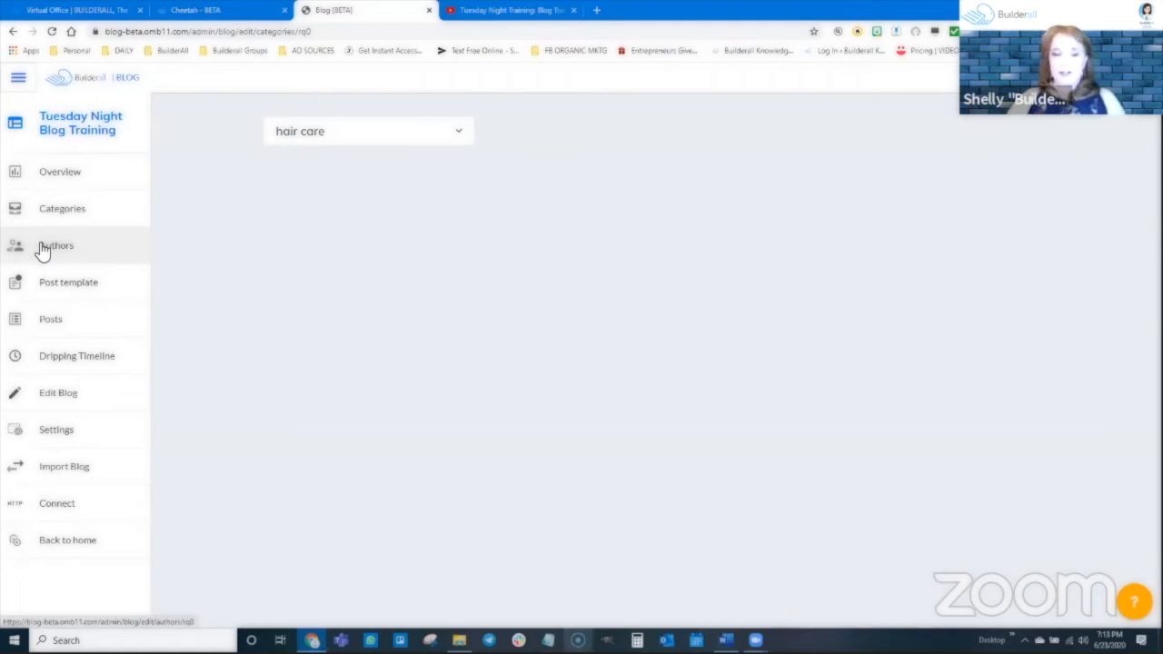
left_click(62, 250)
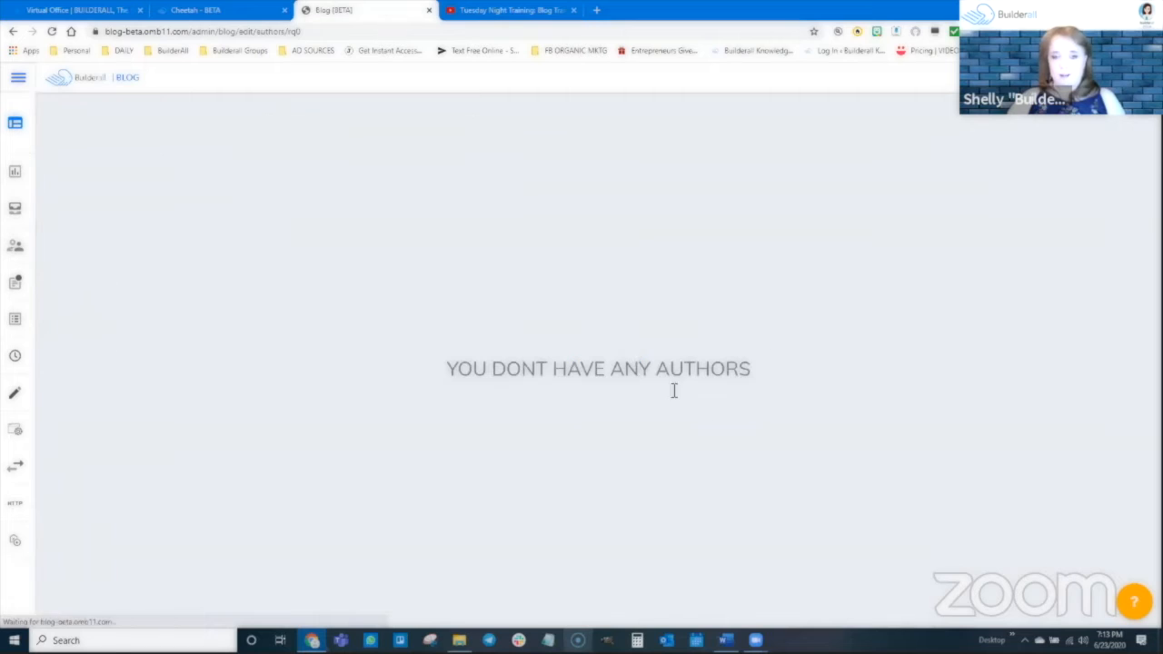
left_click(1081, 78)
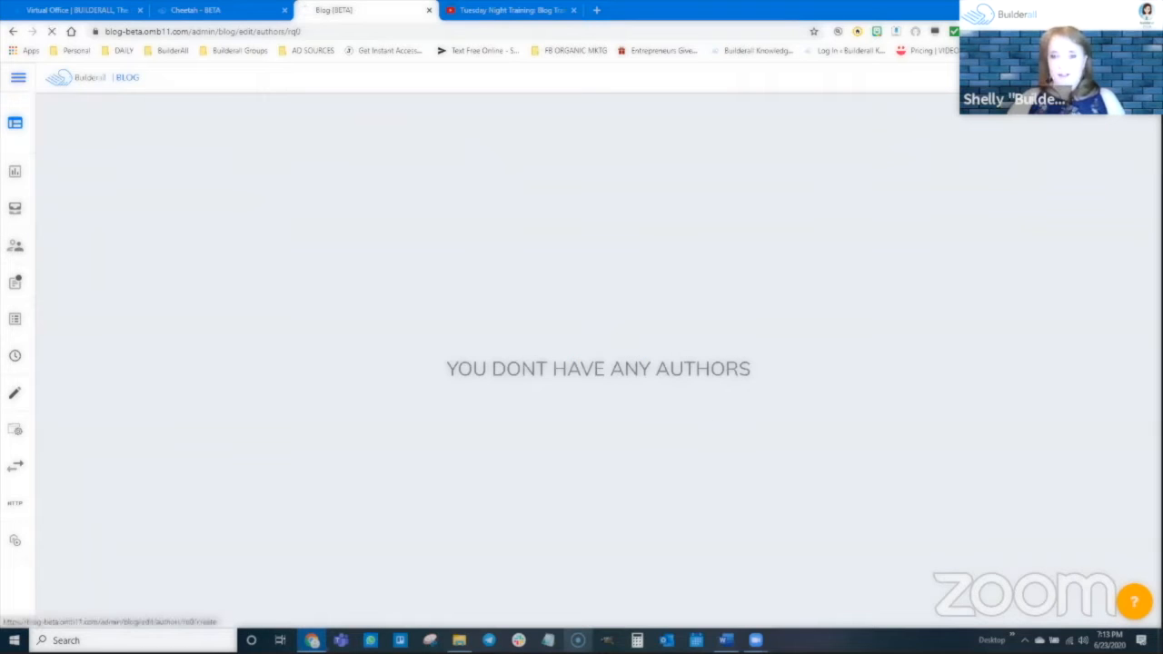
left_click(346, 253)
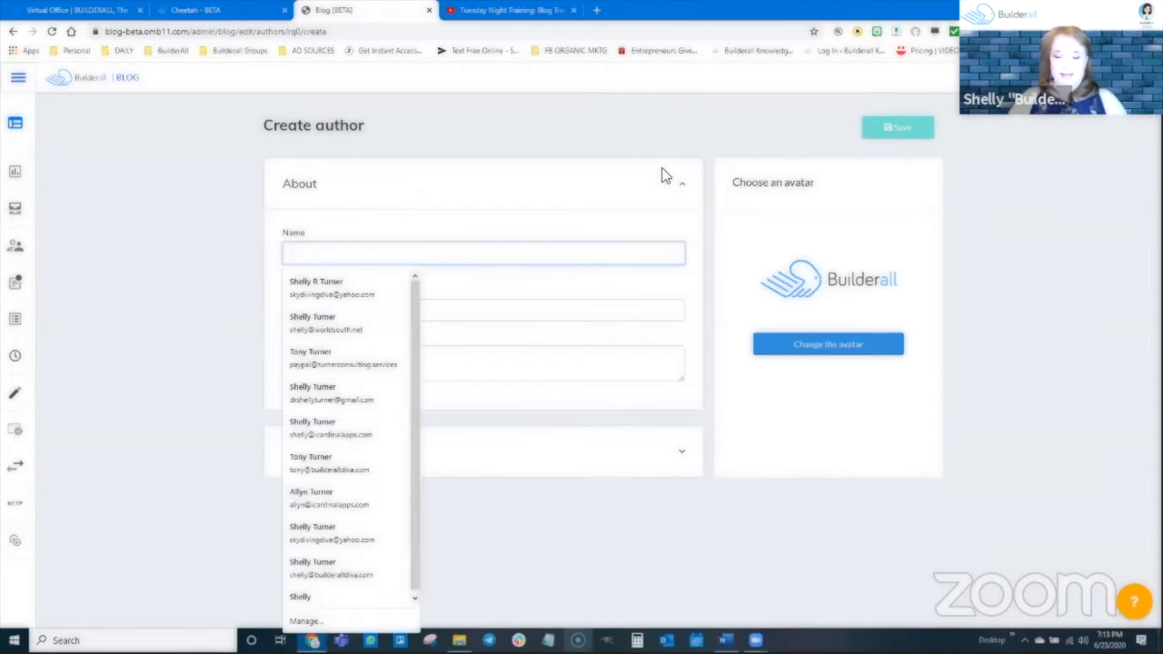
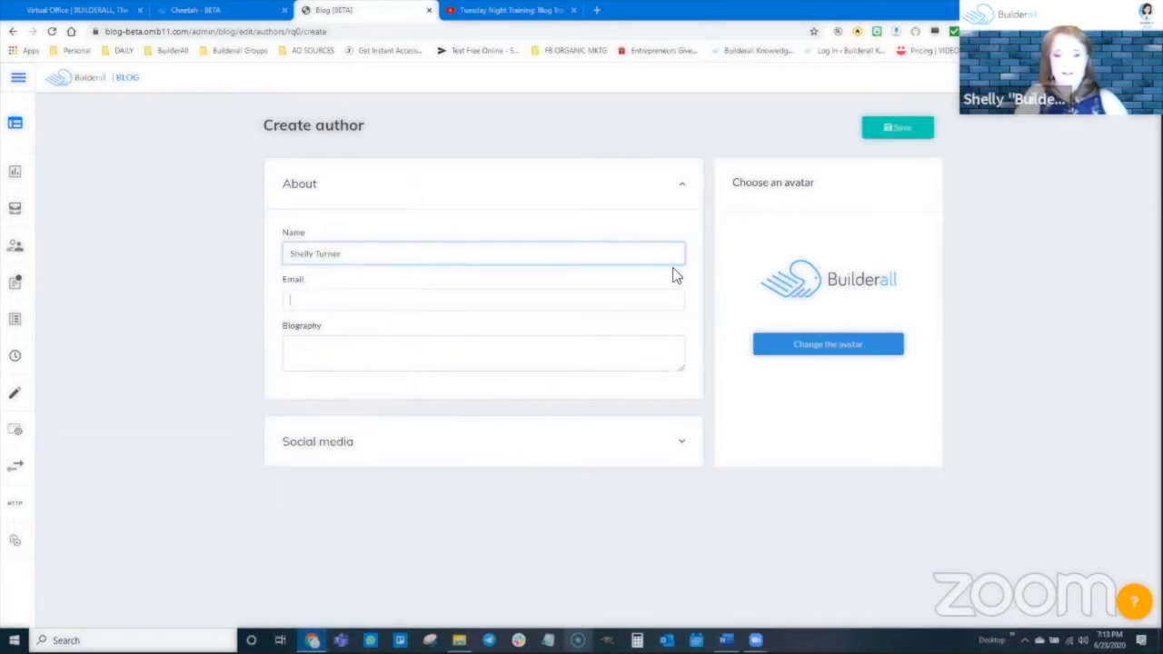
key("Tab")
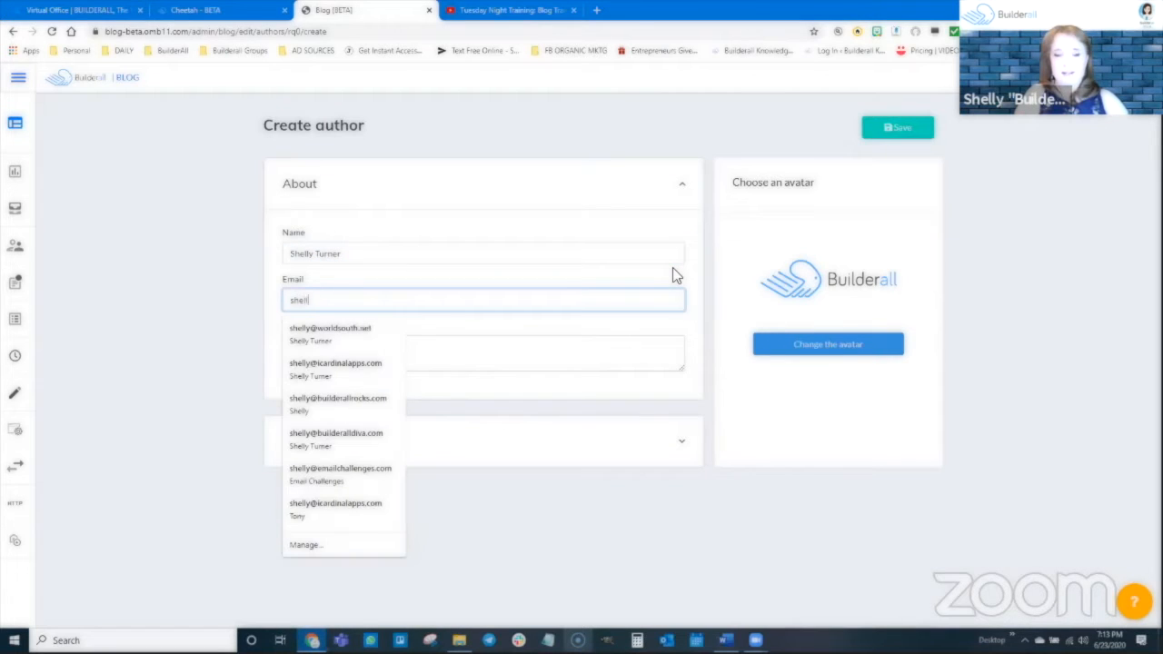
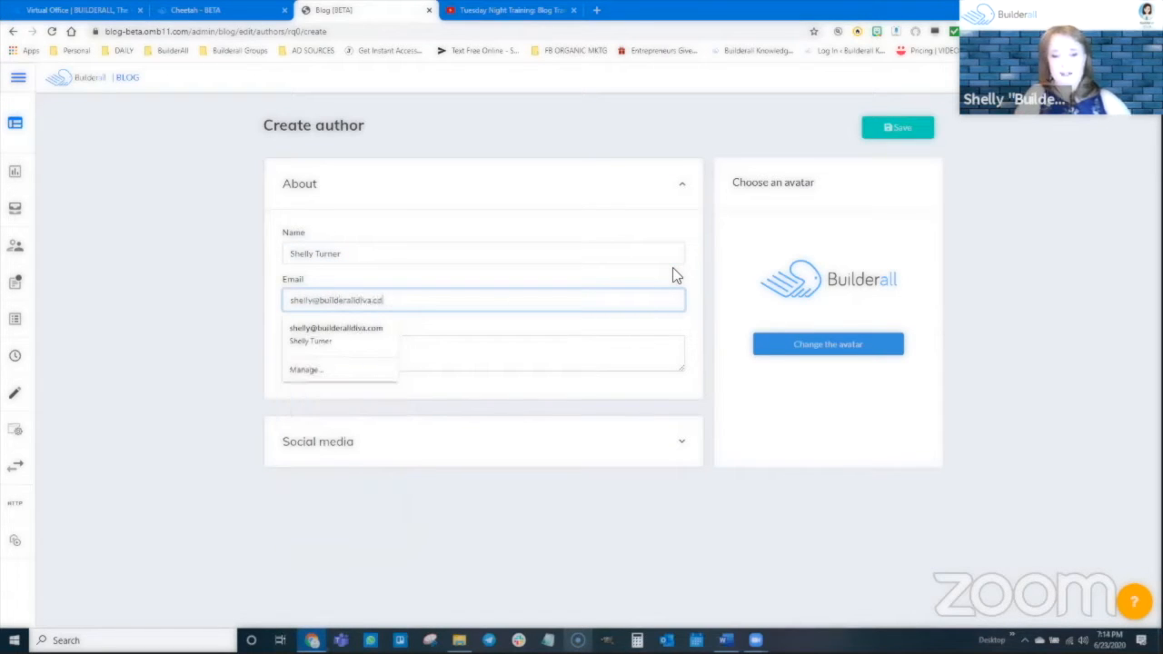
key("Tab")
type("I am")
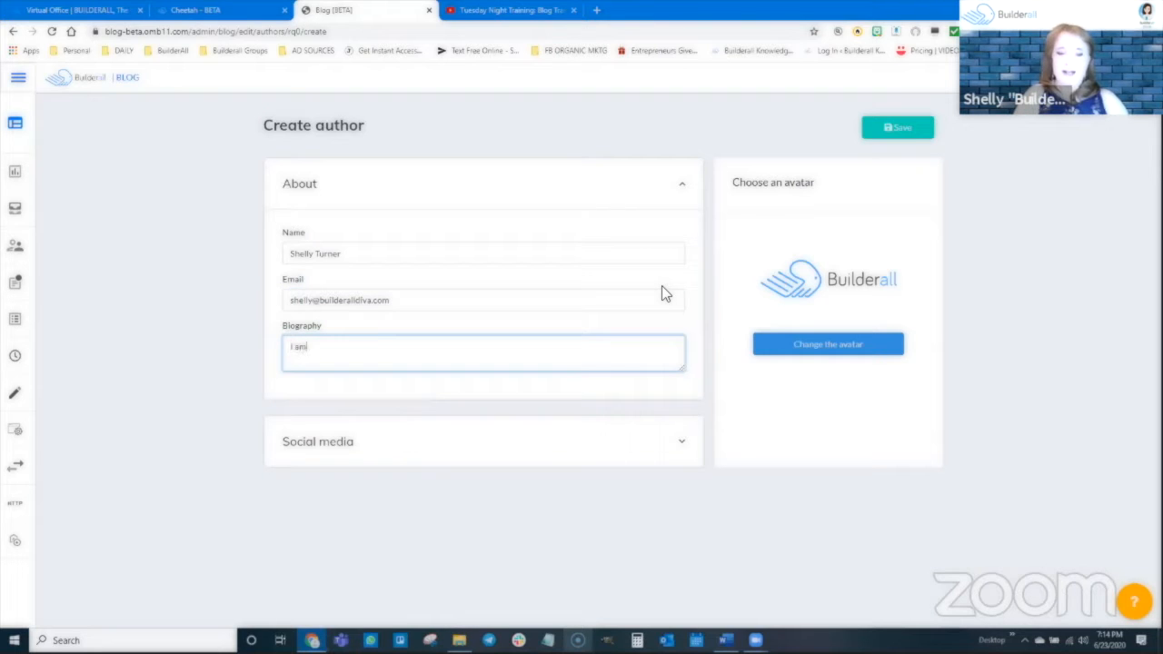
type(" the Builderall Diva")
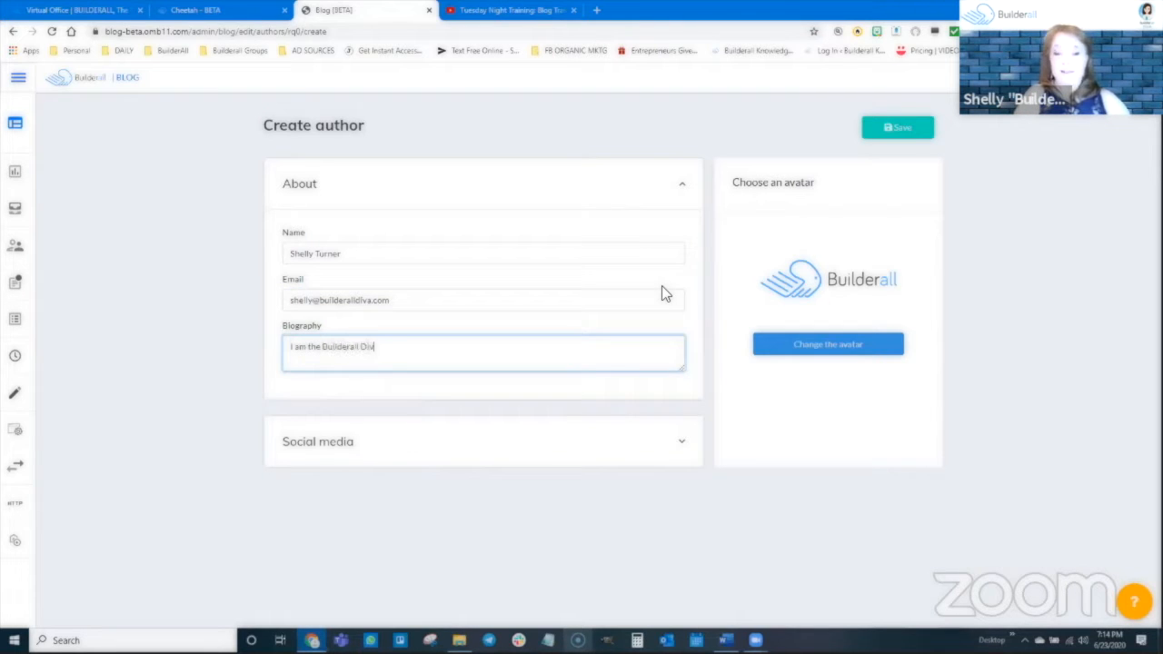
Add the author's Facebook profile URL to the social media details.
left_click(479, 460)
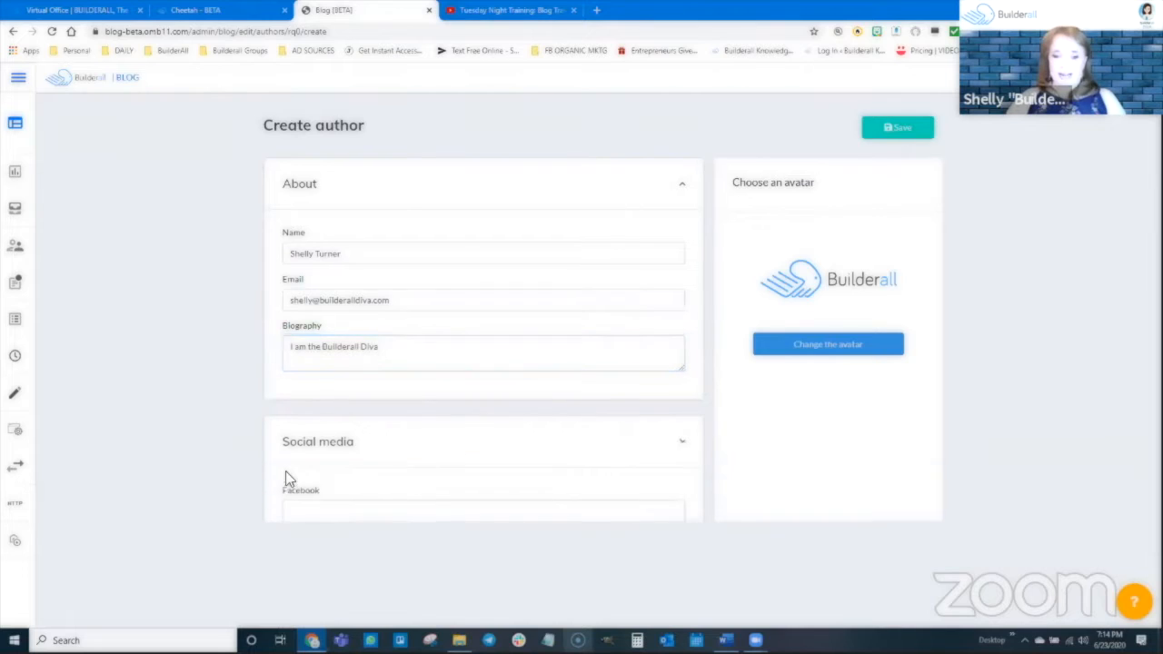
scroll(287, 477, "down", 2)
left_click(378, 344)
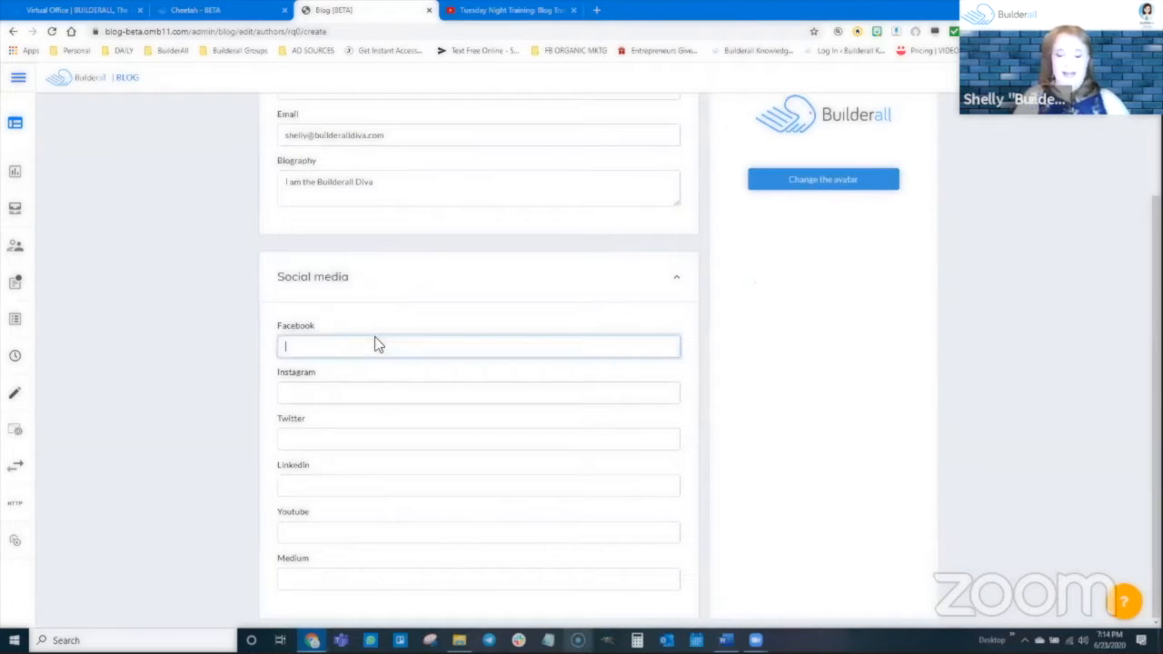
type("http://")
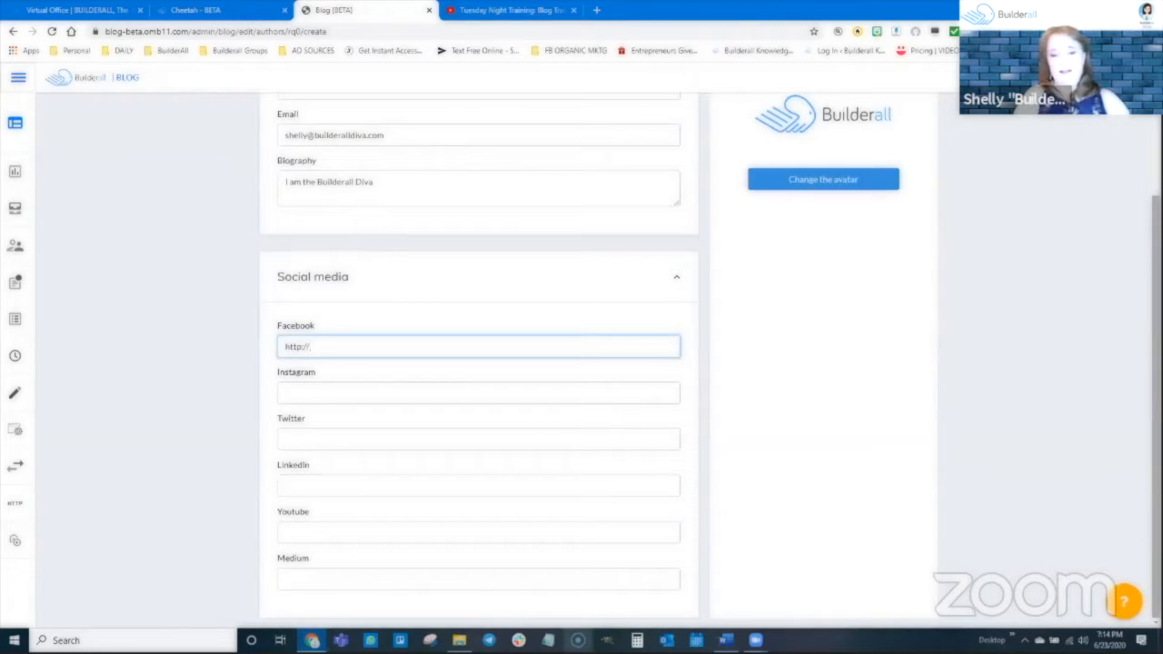
type("facebook.com")
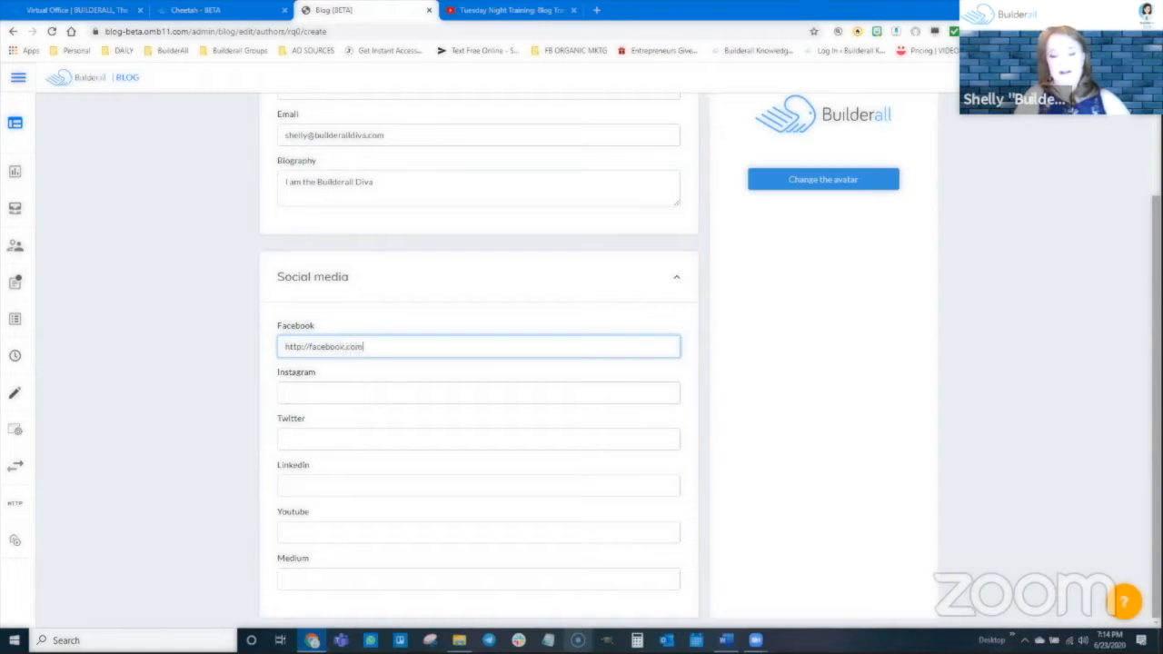
type("/skydivingdiva")
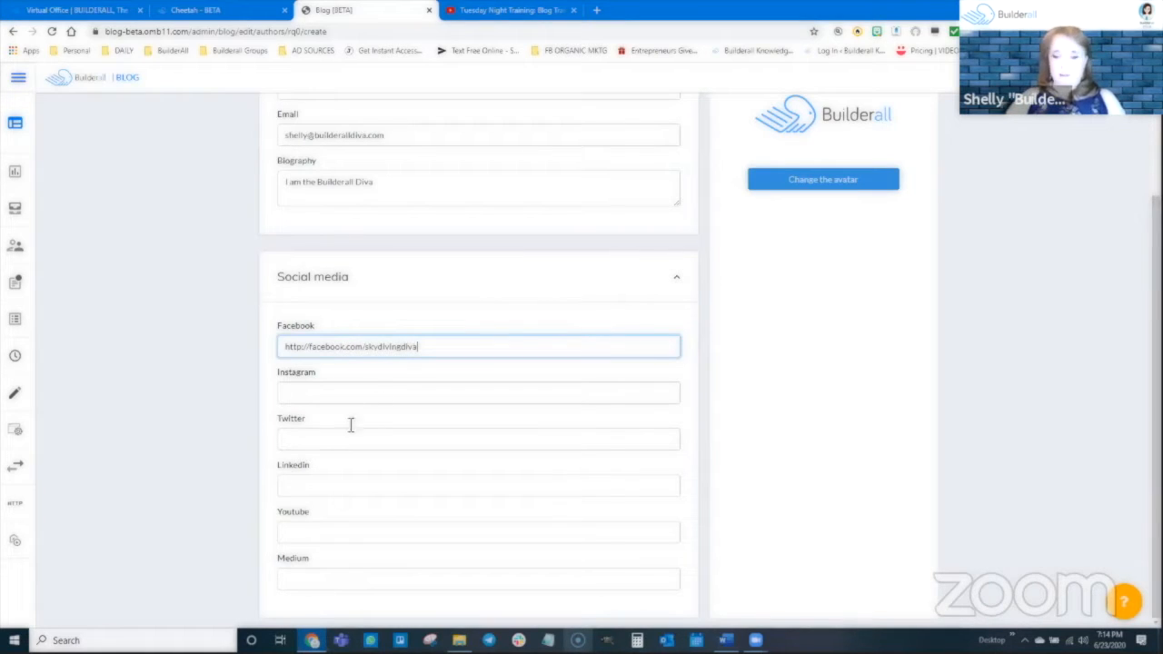
Change the author's avatar to the portrait photo of the smiling woman from the image library.
scroll(797, 337, "up", 2)
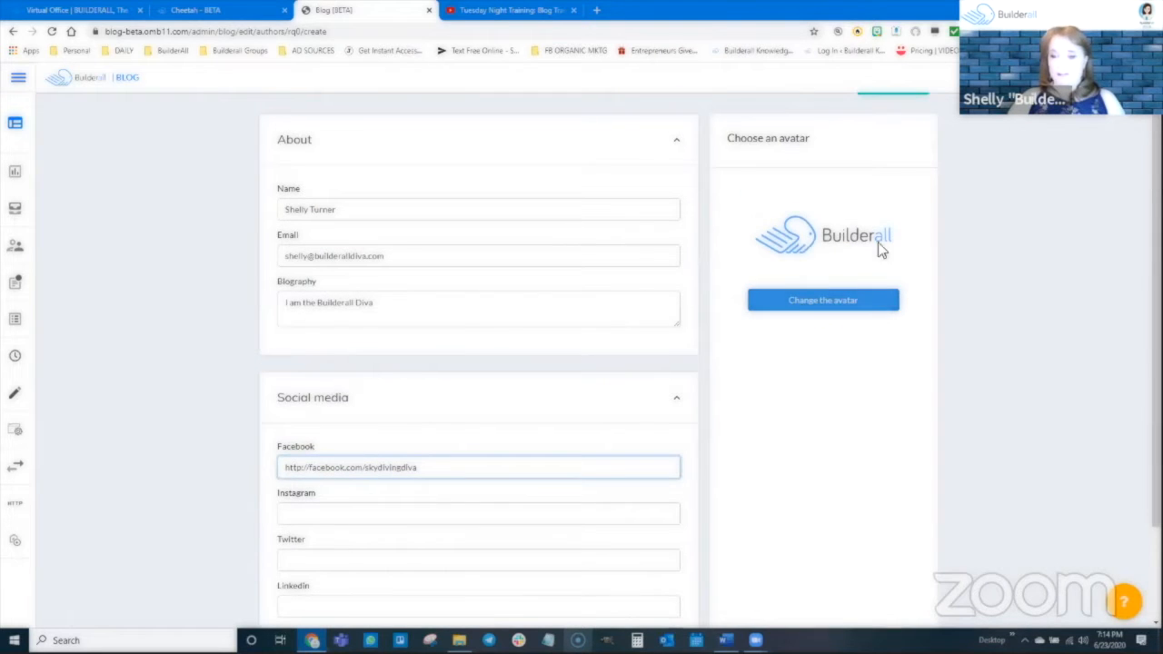
left_click(818, 305)
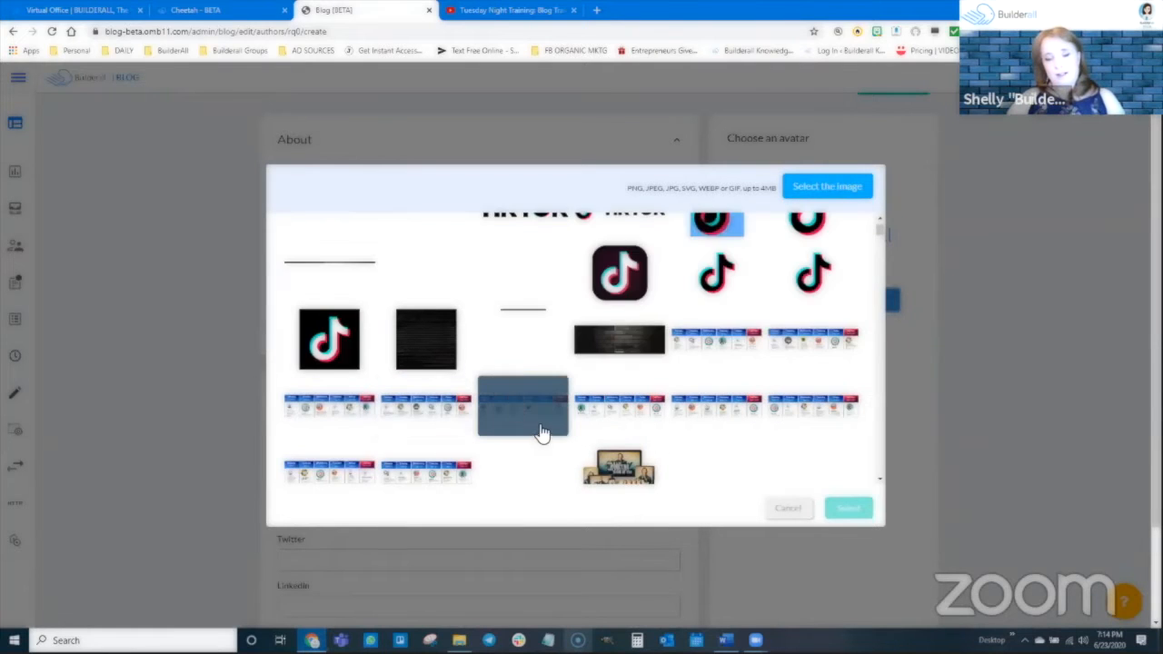
scroll(501, 381, "down", 3)
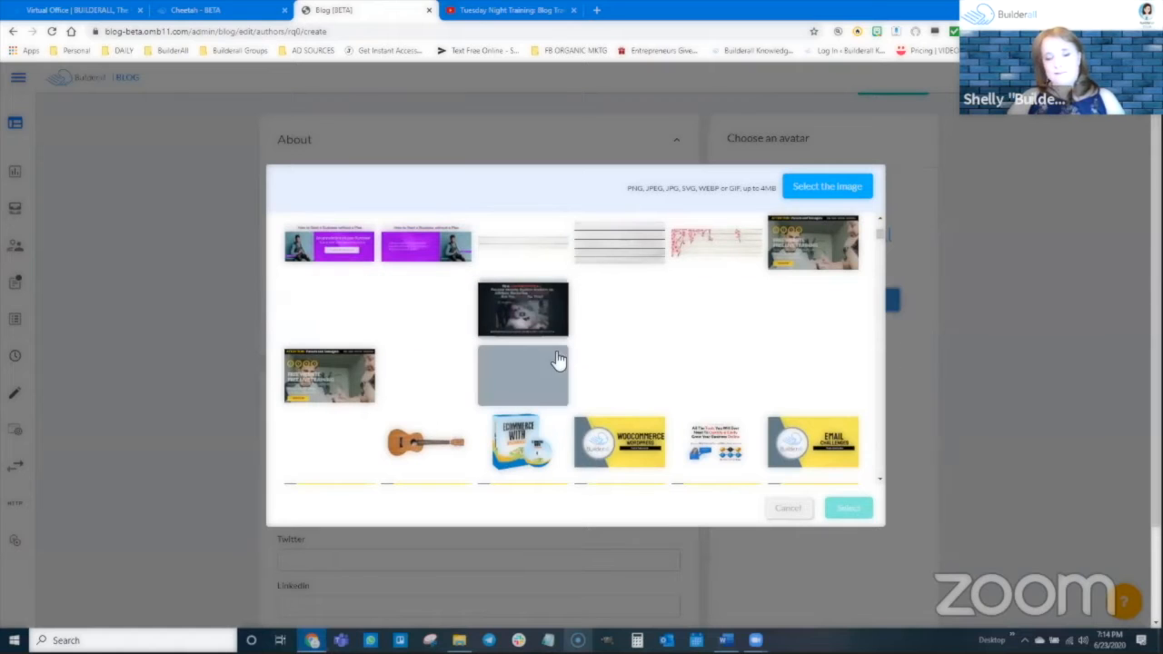
scroll(509, 359, "down", 2)
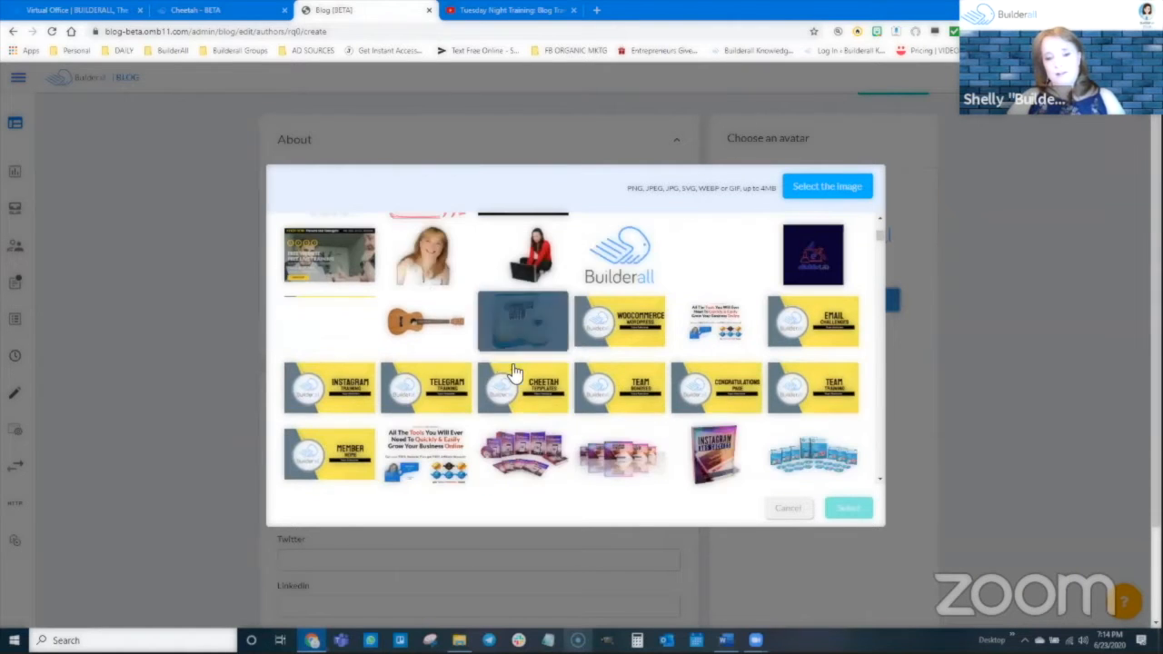
left_click(424, 267)
left_click(848, 508)
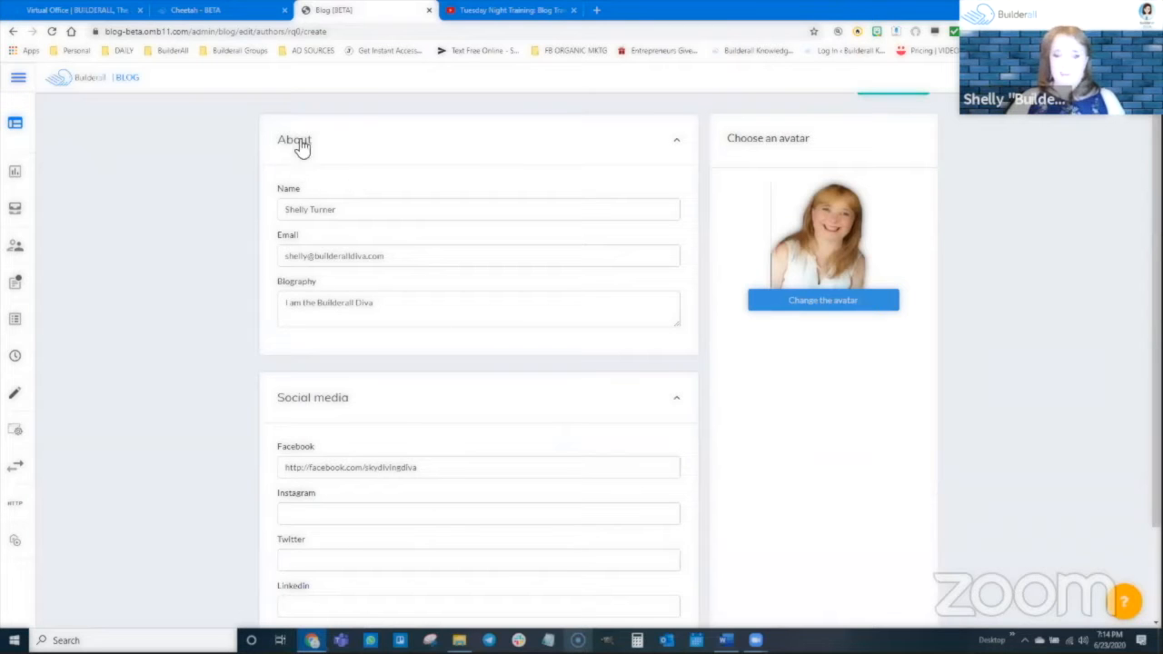
Check the remaining social media fields and save the new author.
scroll(429, 584, "down", 1)
scroll(429, 584, "down", 2)
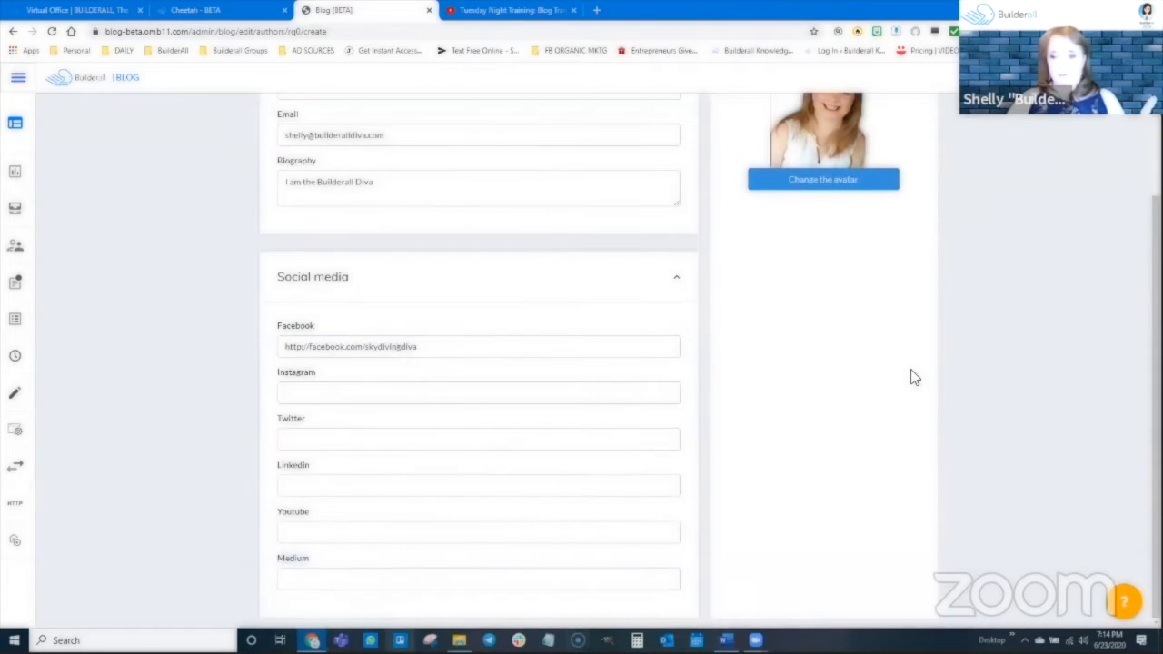
scroll(910, 369, "up", 3)
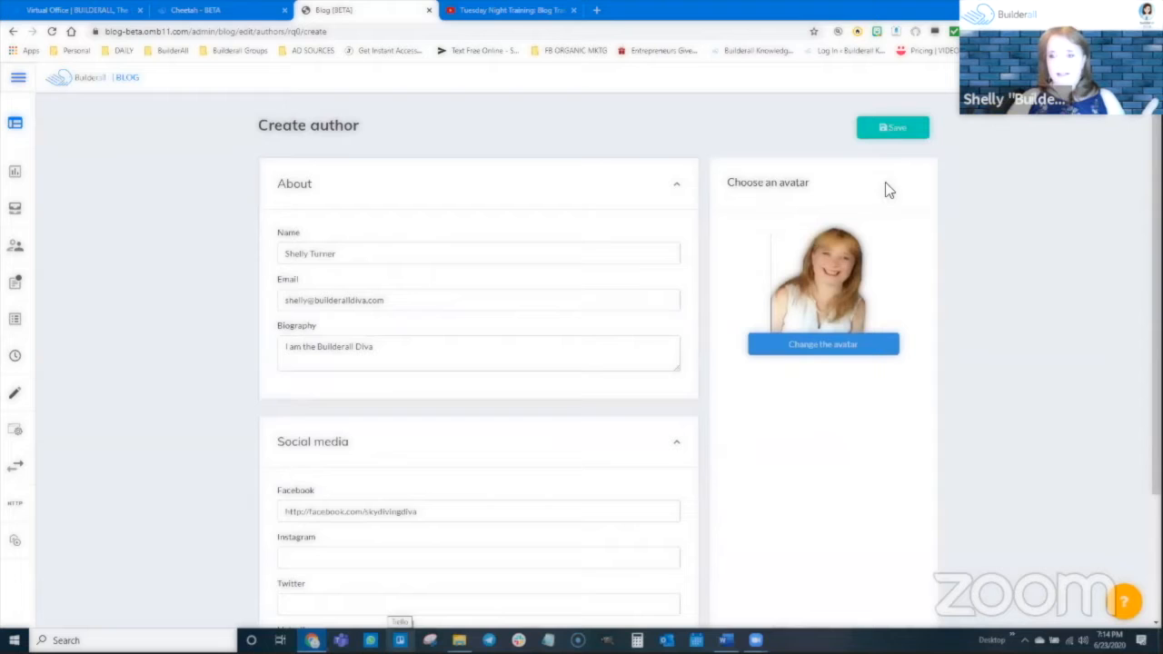
left_click(893, 130)
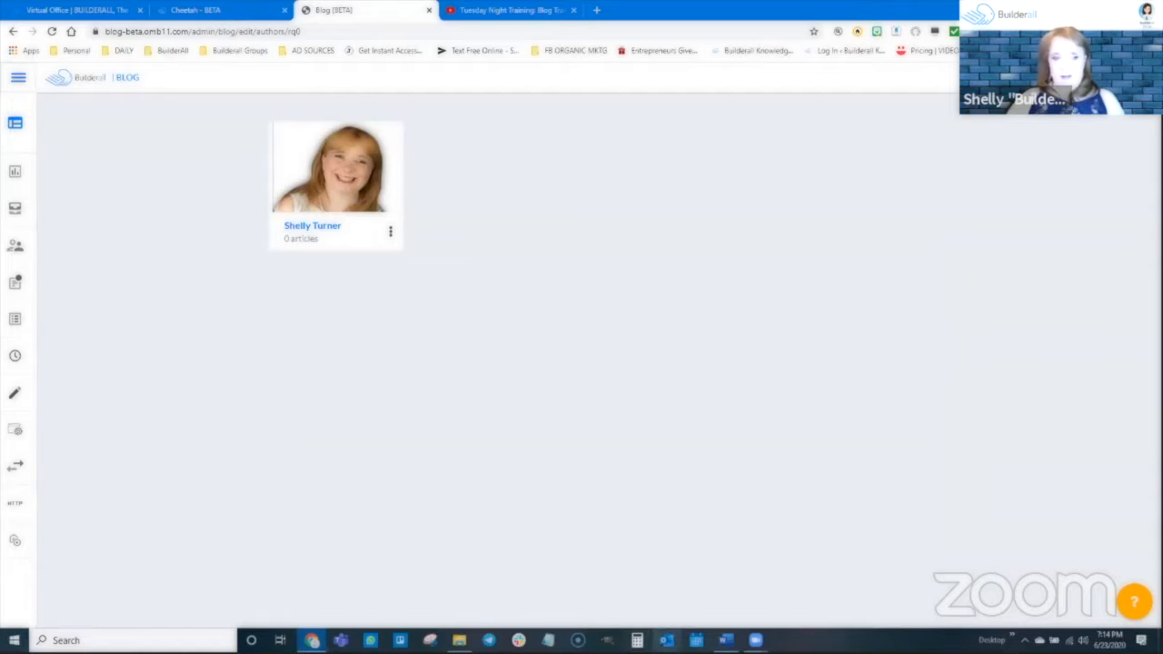
Open the blog's post templates page.
mouse_move(10, 369)
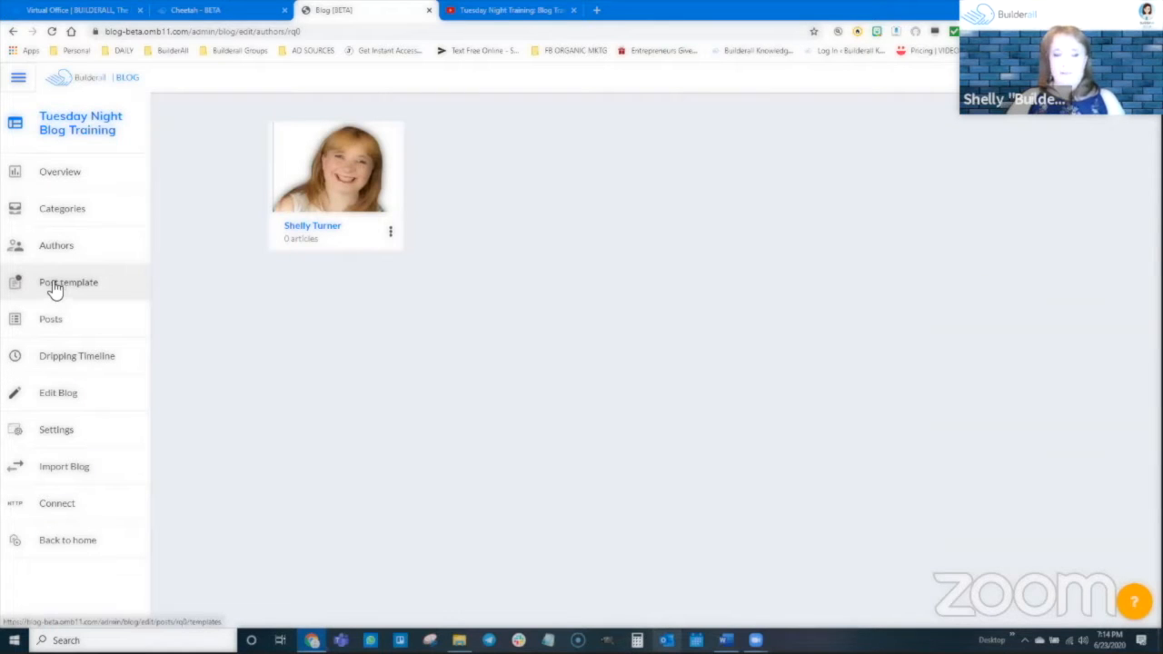
left_click(54, 287)
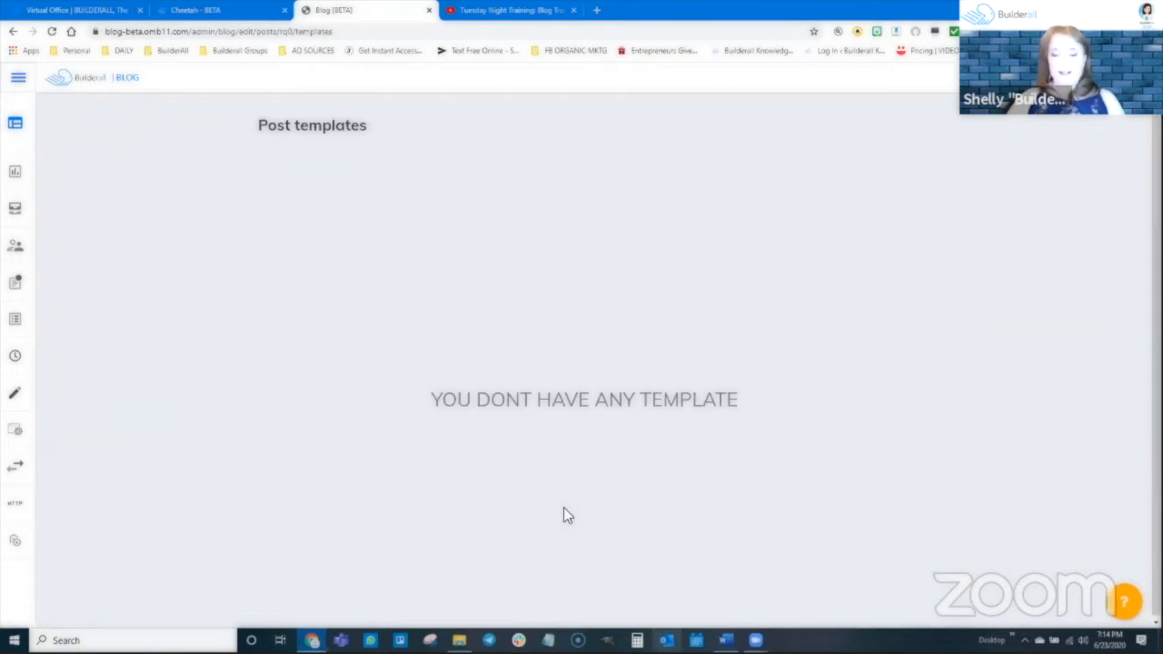
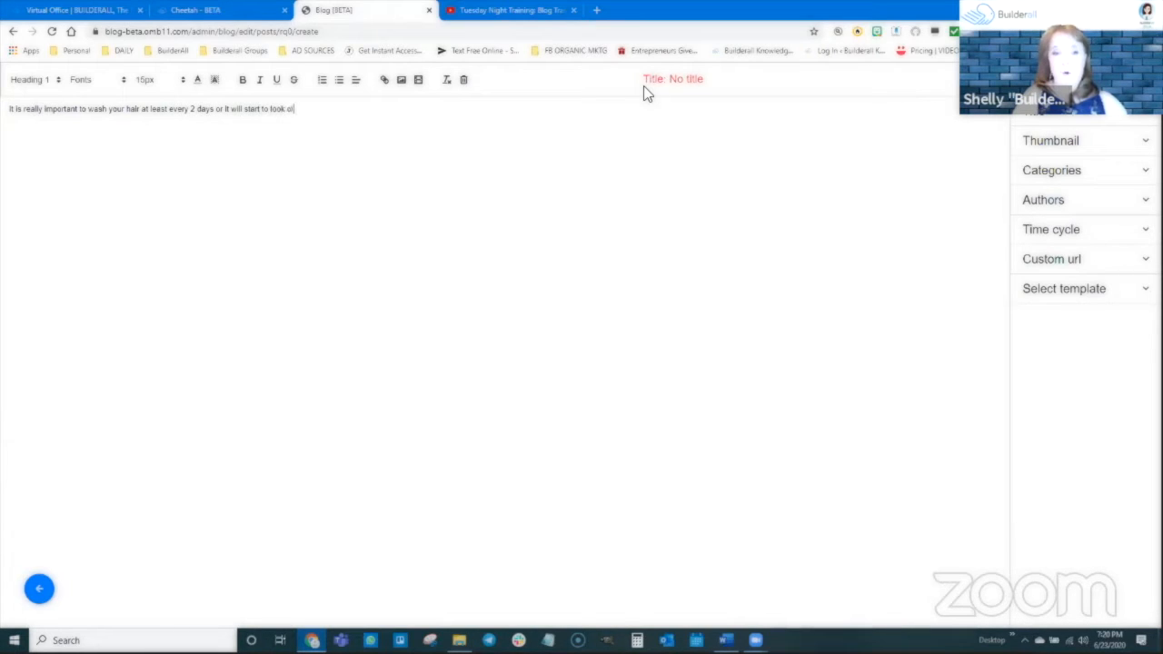
Finish the sentence "It is really important to wash your hair at least every 2 days or it will start to look oily." and repeat it as a paragraph.
type(".")
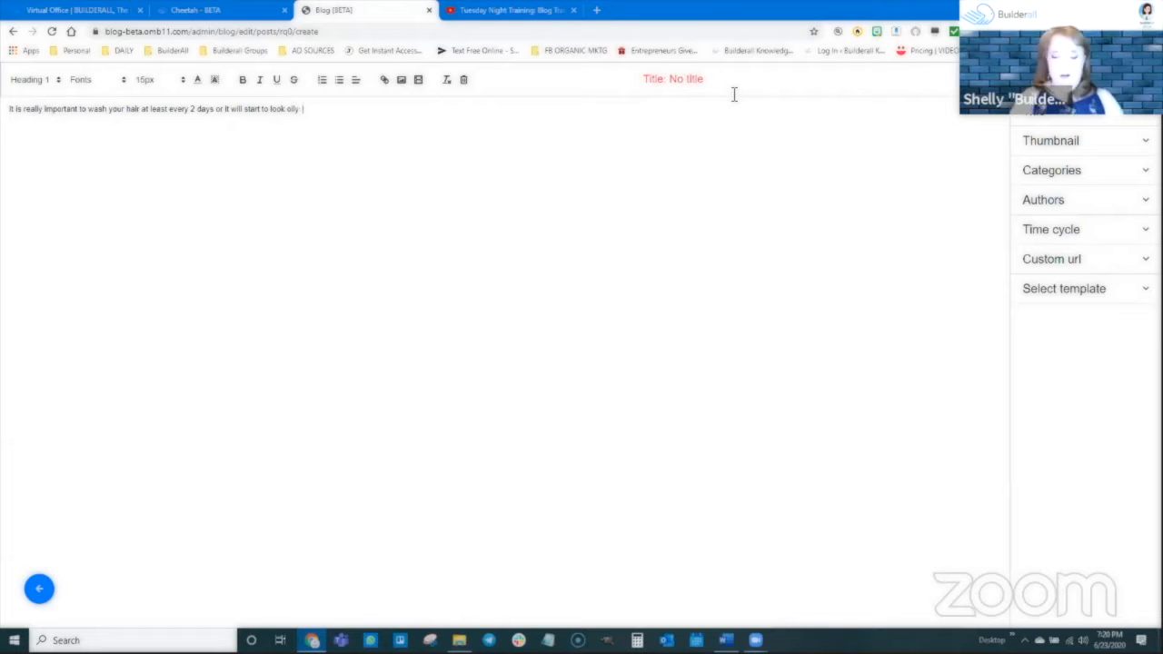
left_click_drag(325, 116, 6, 113)
key("ctrl+c")
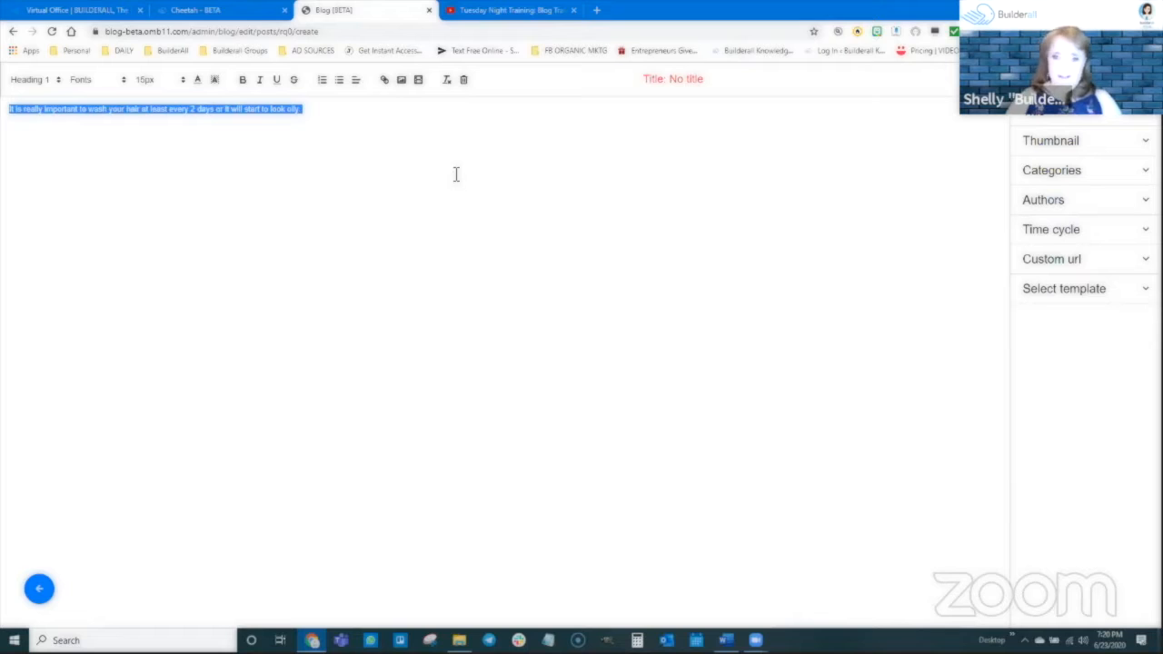
left_click(515, 102)
key("ctrl+v")
key("ctrl+v")
key("ctrl+v")
key("ctrl+v")
key("ctrl+v")
key("ctrl+v")
key("ctrl+v")
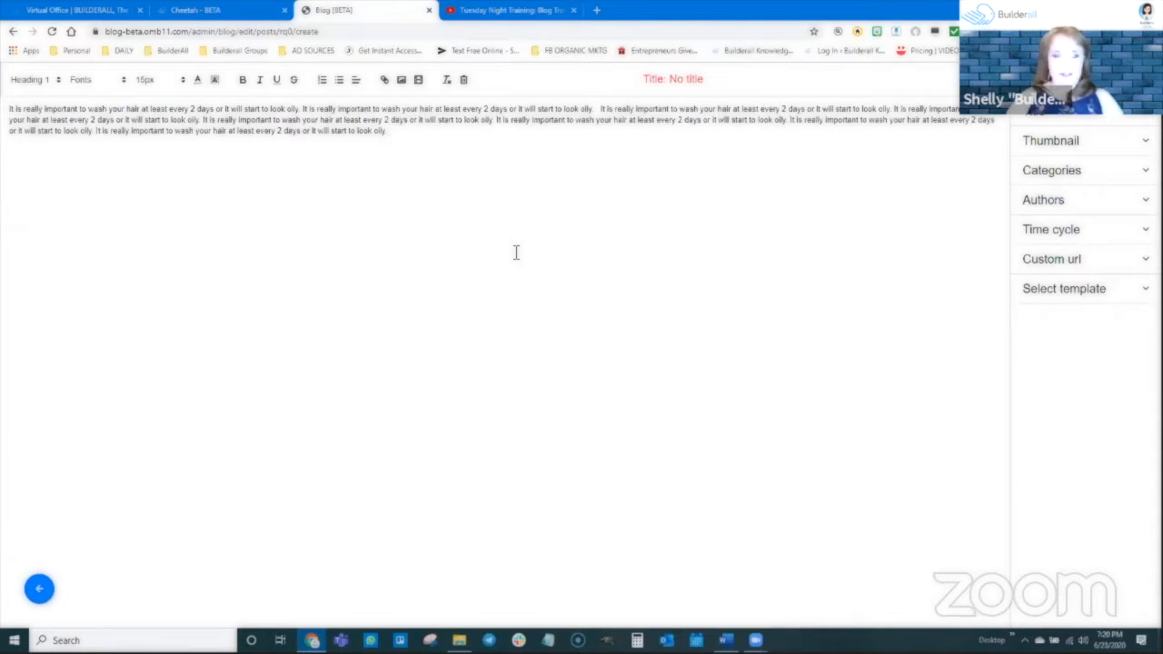
Fill the post body with several more paragraphs of the copied hair-washing sentence, separated by line breaks.
key("Return")
key("ctrl+v")
key("ctrl+v")
key("ctrl+v")
key("ctrl+v")
key("ctrl+v")
key("ctrl+v")
key("ctrl+v")
key("ctrl+v")
key("ctrl+v")
key("ctrl+v")
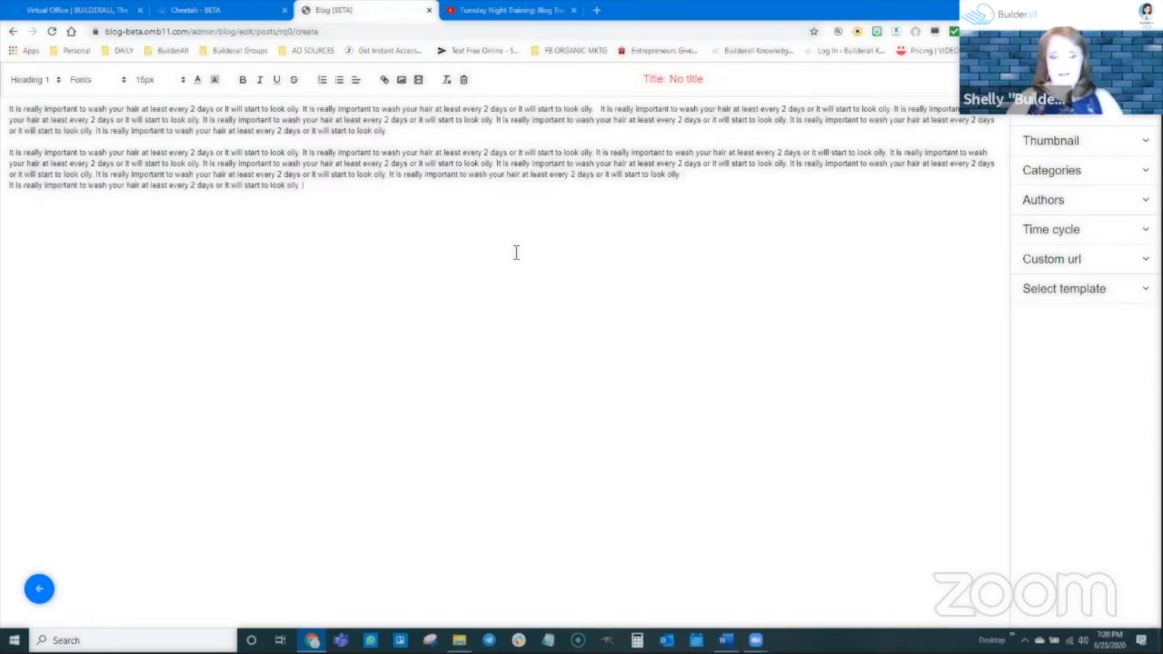
key("Return")
key("ctrl+v")
key("ctrl+v")
key("ctrl+v")
key("ctrl+v")
key("ctrl+v")
key("ctrl+v")
key("ctrl+v")
key("ctrl+v")
key("ctrl+v")
key("ctrl+v")
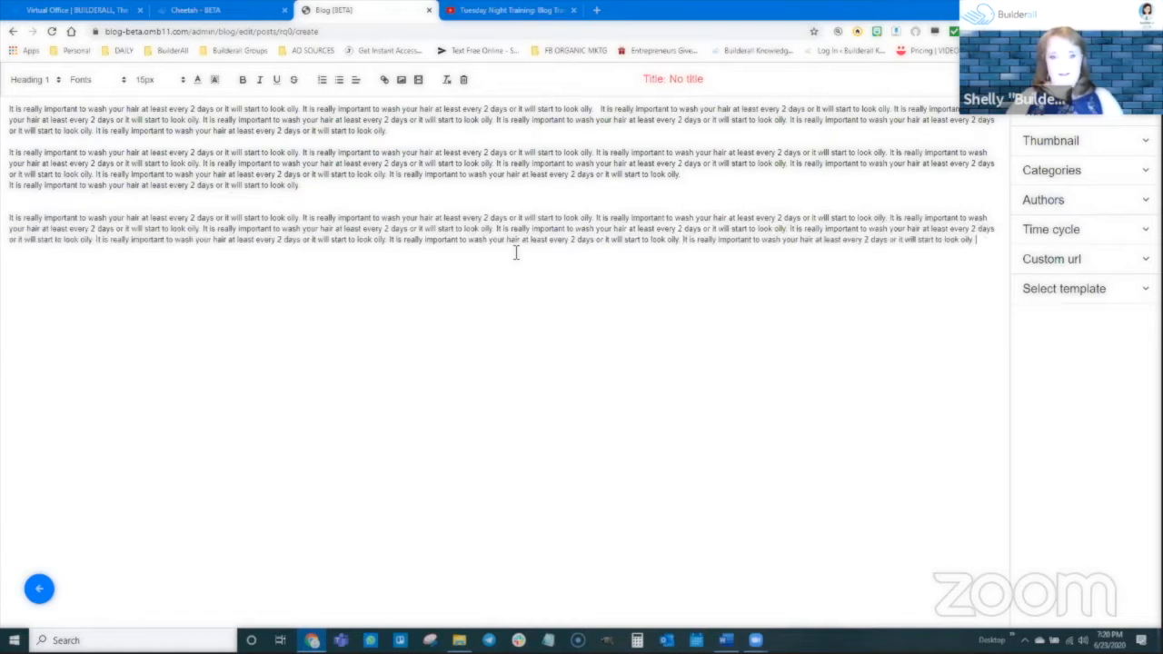
key("ctrl+v")
key("ctrl+v")
key("ctrl+v")
key("ctrl+v")
key("ctrl+v")
key("ctrl+v")
key("ctrl+v")
key("ctrl+v")
key("ctrl+v")
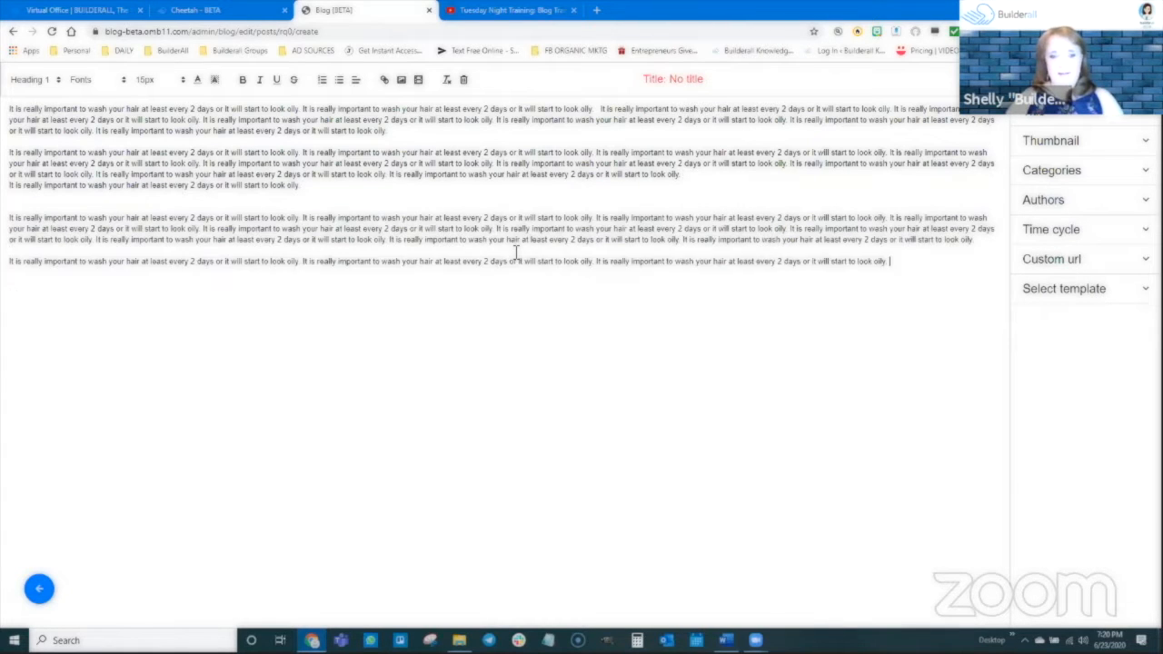
key("Return")
key("ctrl+v")
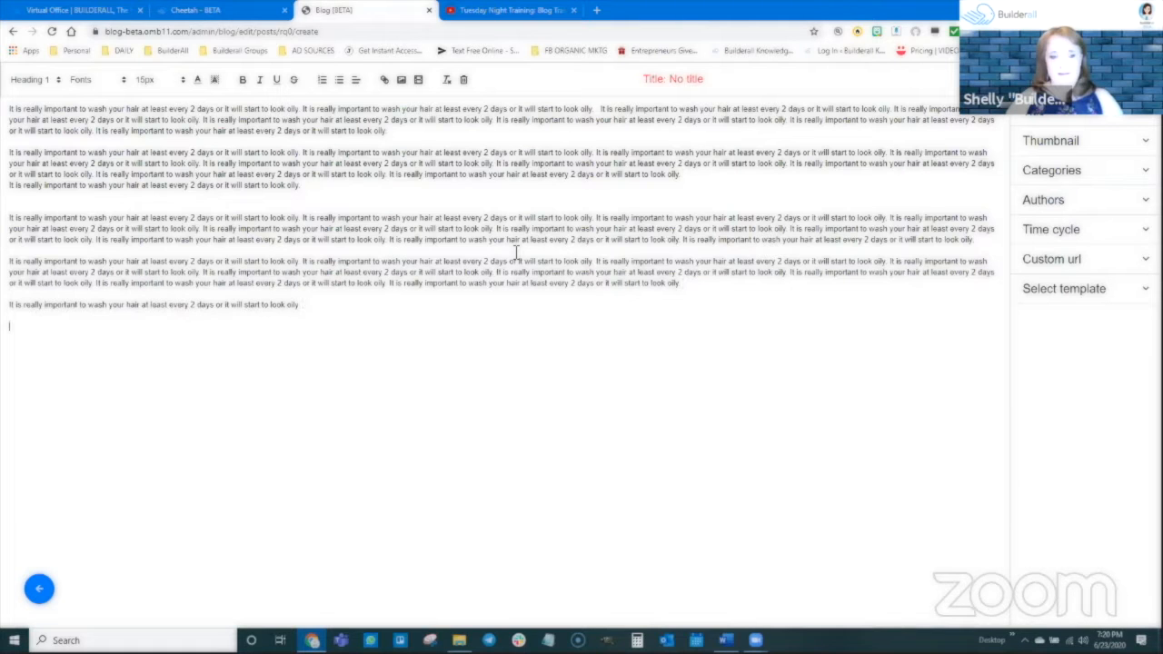
key("ctrl+v")
key("ctrl+v")
key("ctrl+v")
key("ctrl+v")
key("ctrl+v")
key("ctrl+v")
key("ctrl+v")
key("ctrl+v")
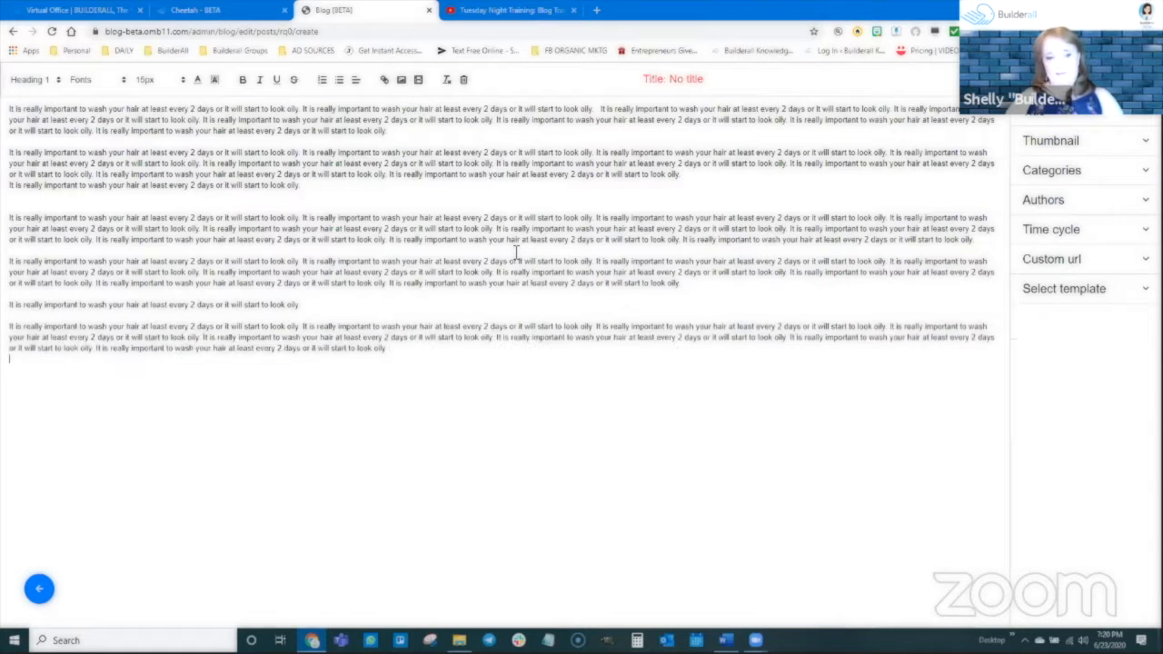
key("ctrl+v")
key("Return")
key("ctrl+v")
key("ctrl+v")
key("ctrl+v")
key("ctrl+v")
key("ctrl+v")
key("ctrl+v")
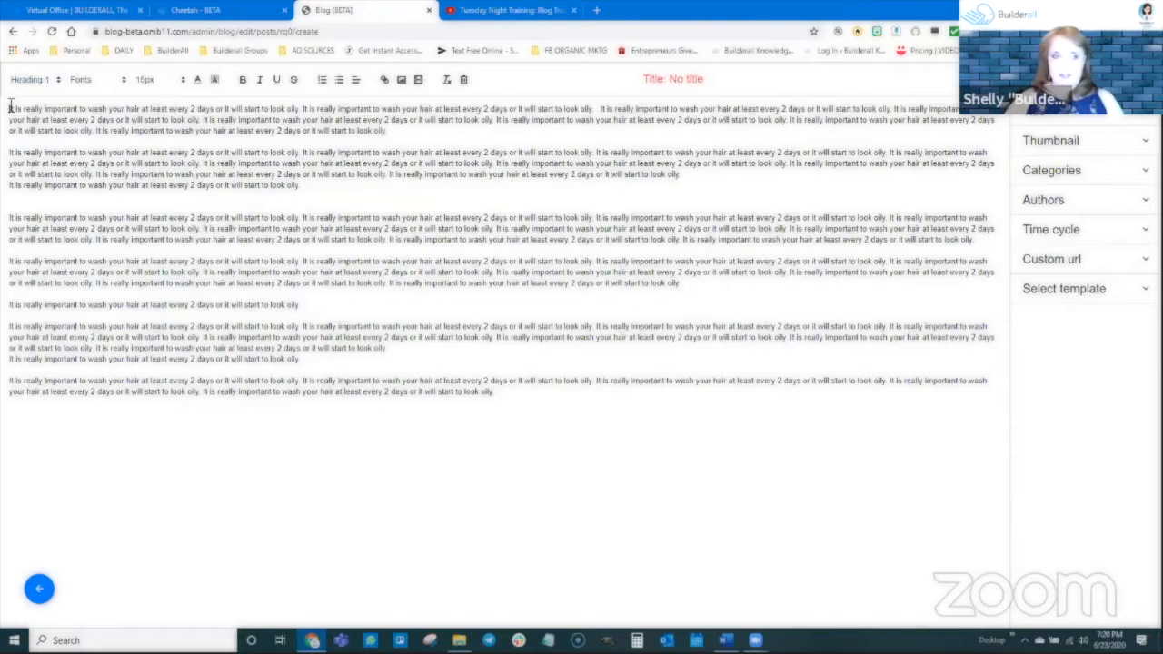
Try the Heading 2 style on the entire post text and settle on Heading 3.
left_click_drag(10, 107, 505, 417)
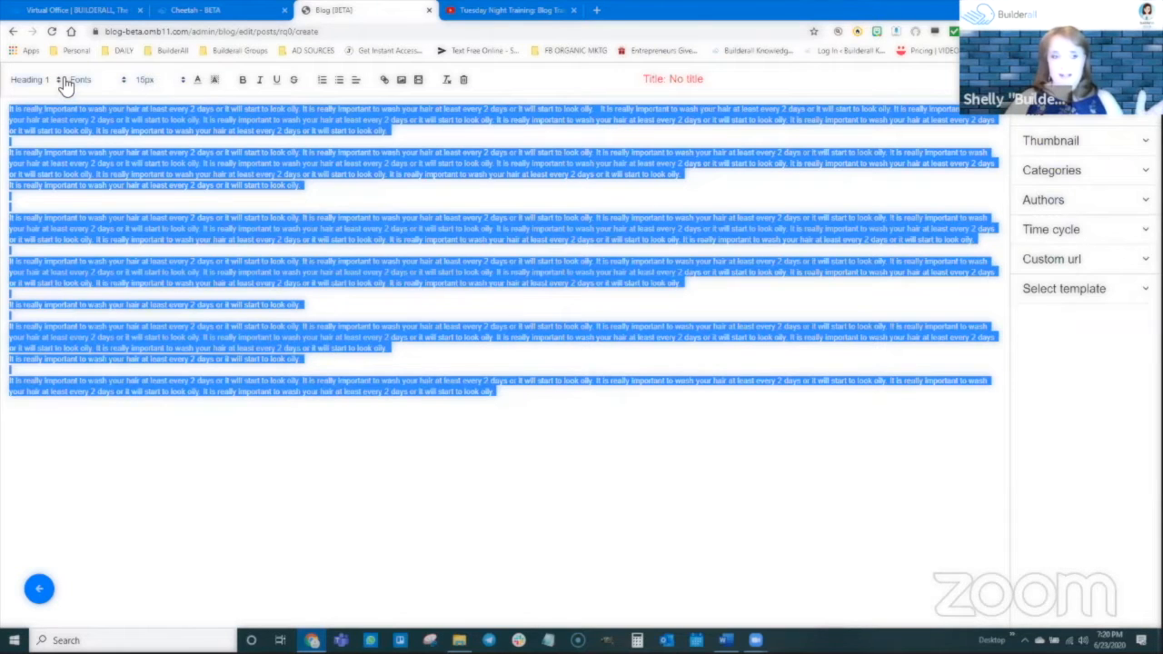
left_click(31, 80)
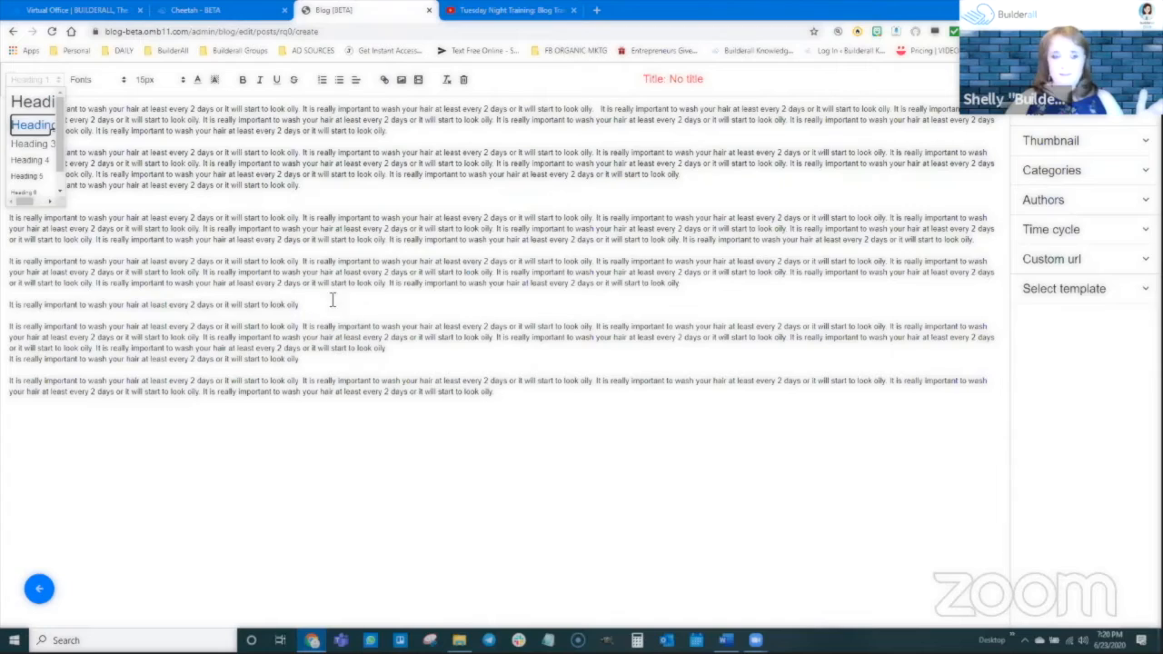
left_click(49, 126)
left_click(57, 81)
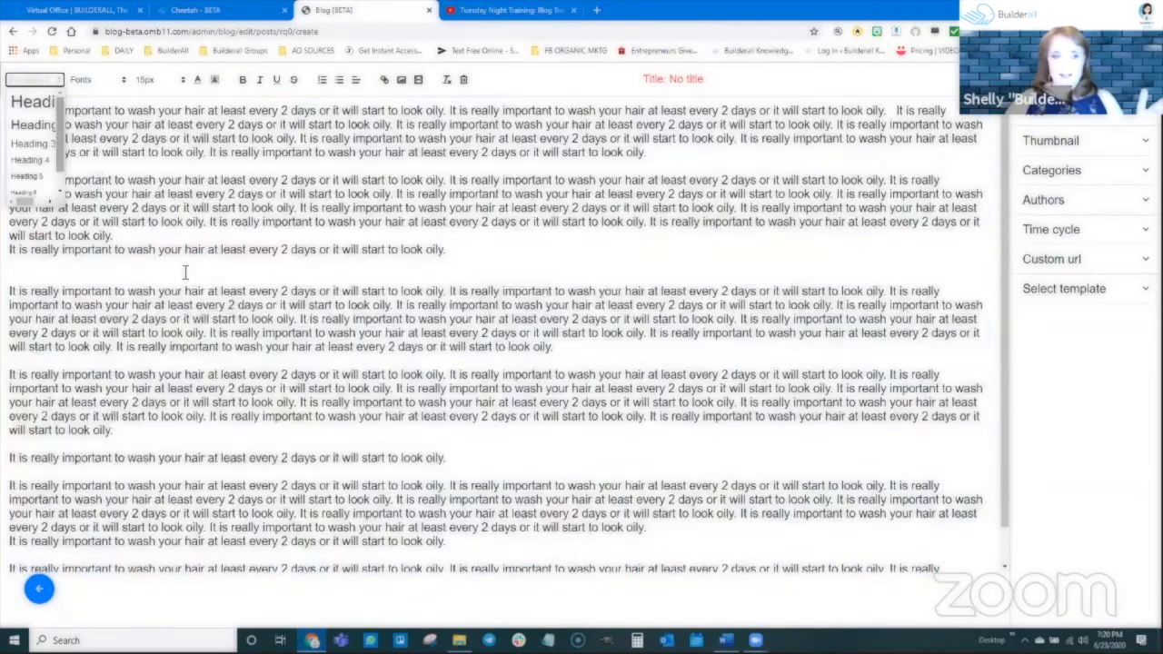
left_click(38, 143)
left_click(40, 80)
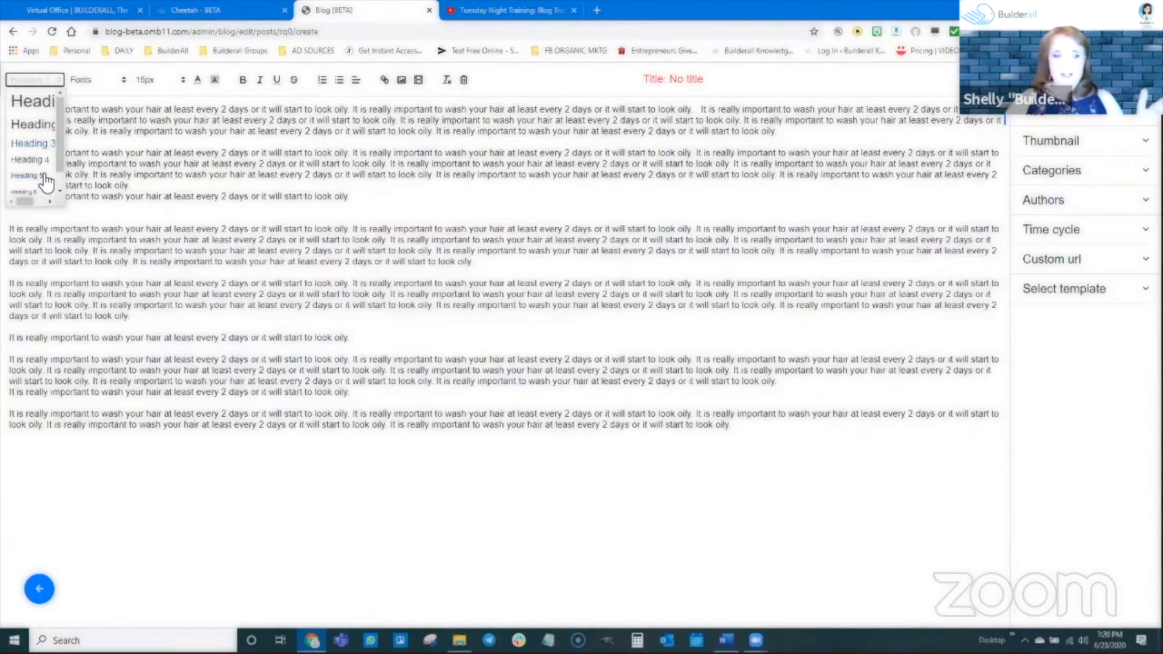
left_click(29, 192)
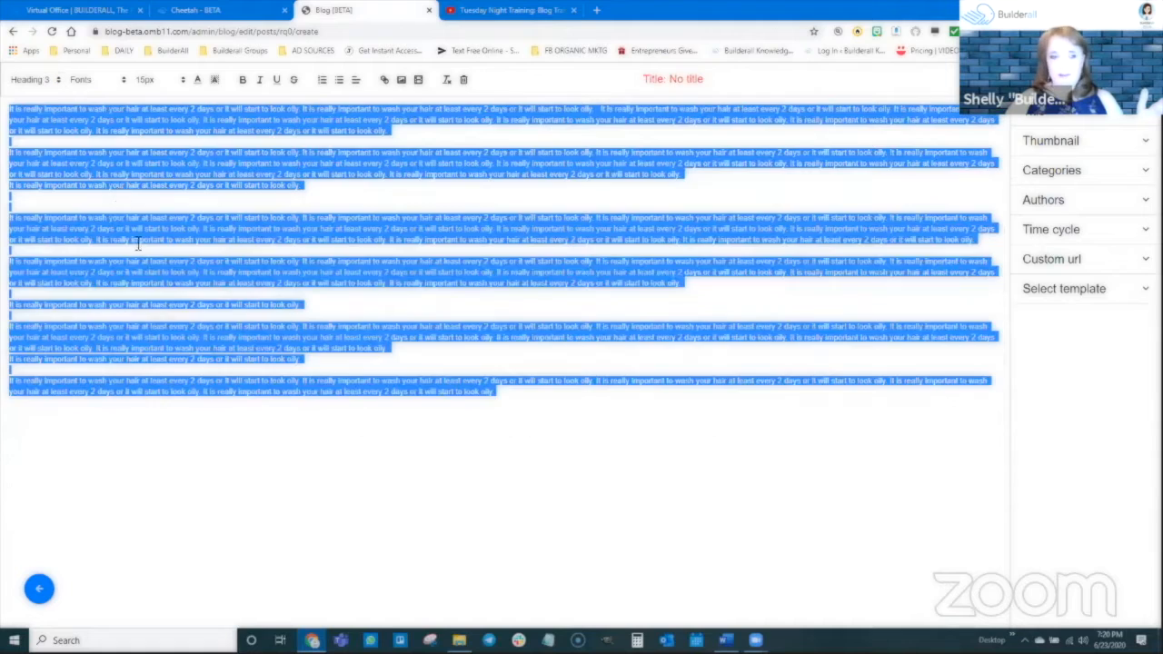
Set the entire post text to the Arial Black font at 17px.
left_click(94, 82)
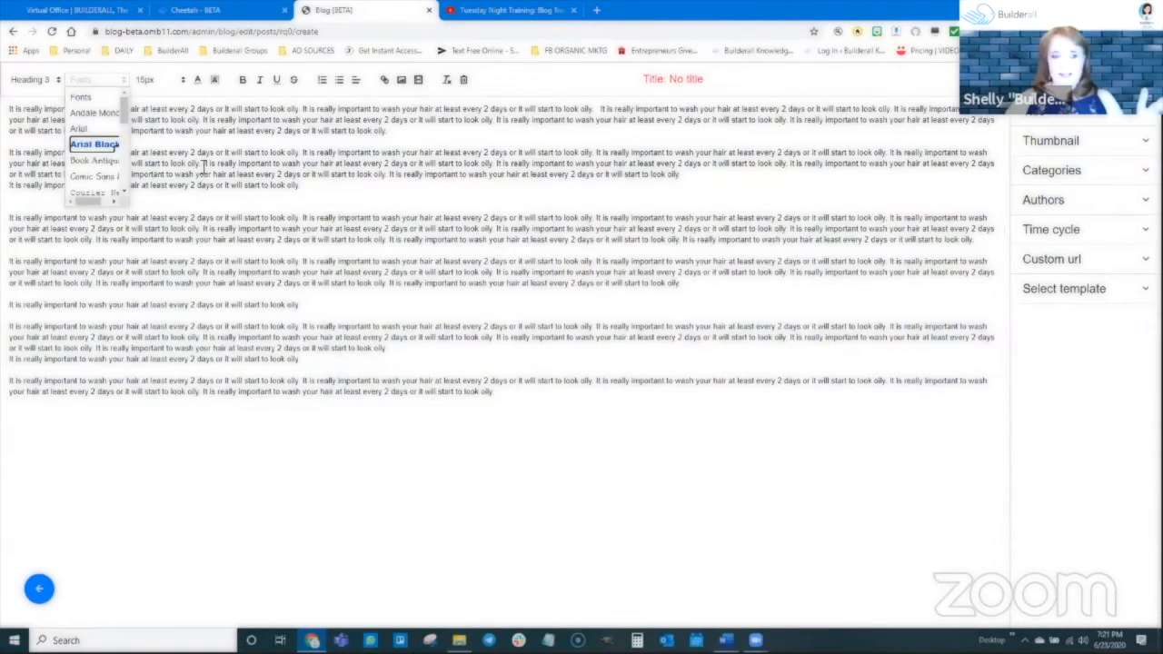
left_click(90, 145)
left_click(177, 82)
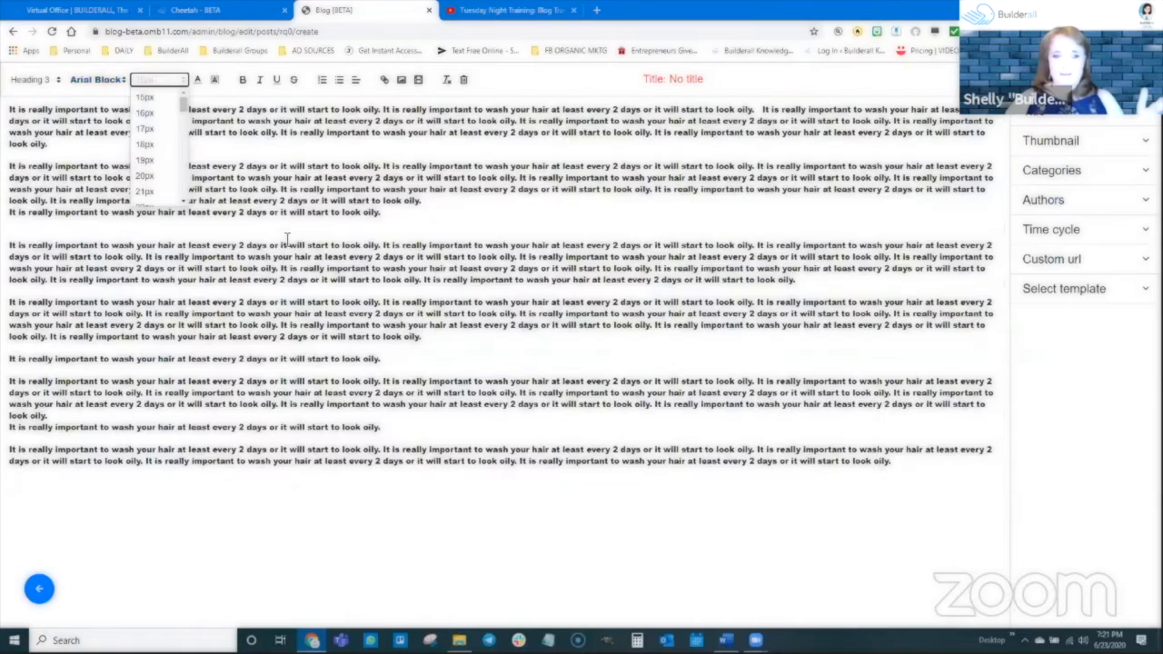
left_click(159, 143)
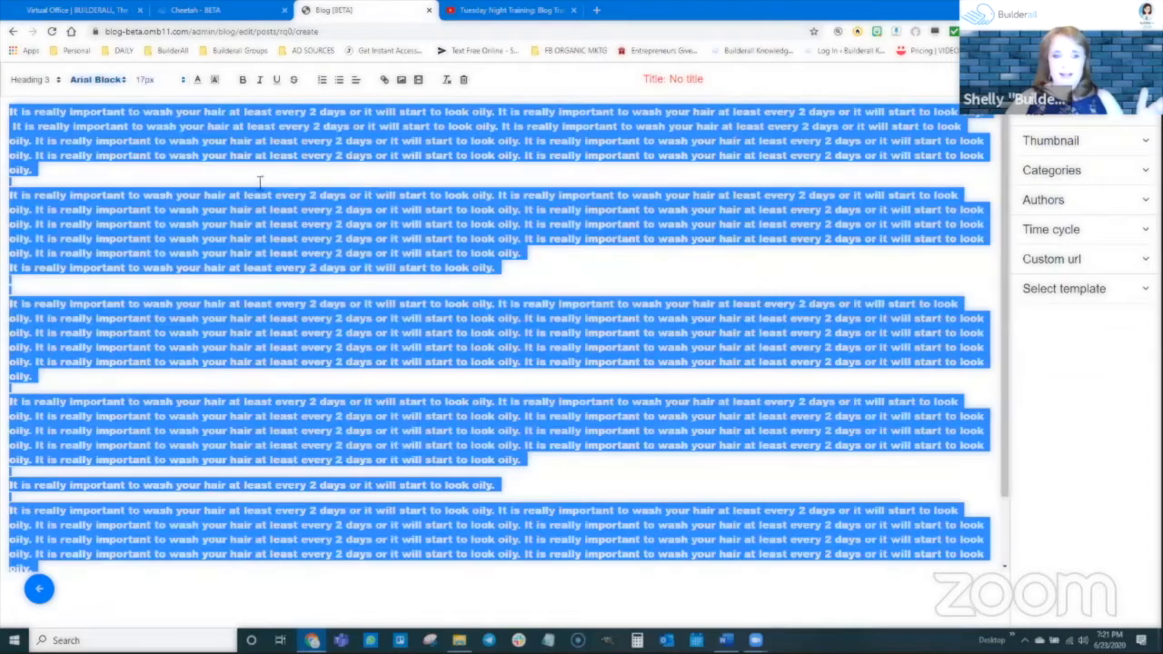
Change the font of the entire post text to Arial and remove its bold formatting.
left_click(109, 80)
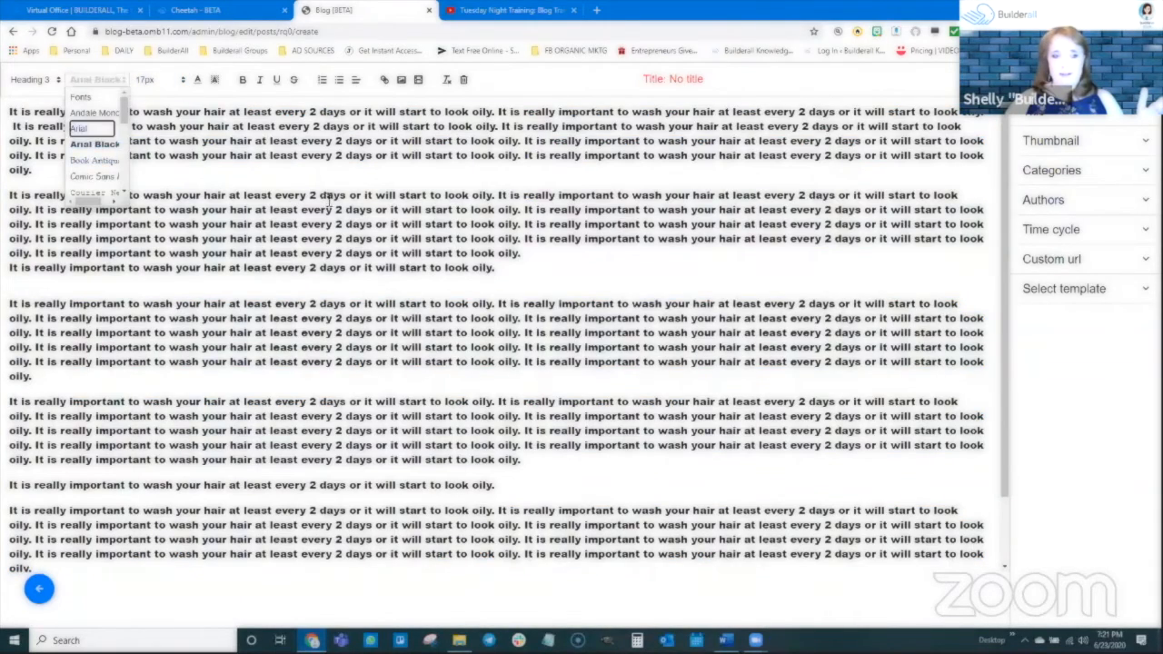
left_click(80, 128)
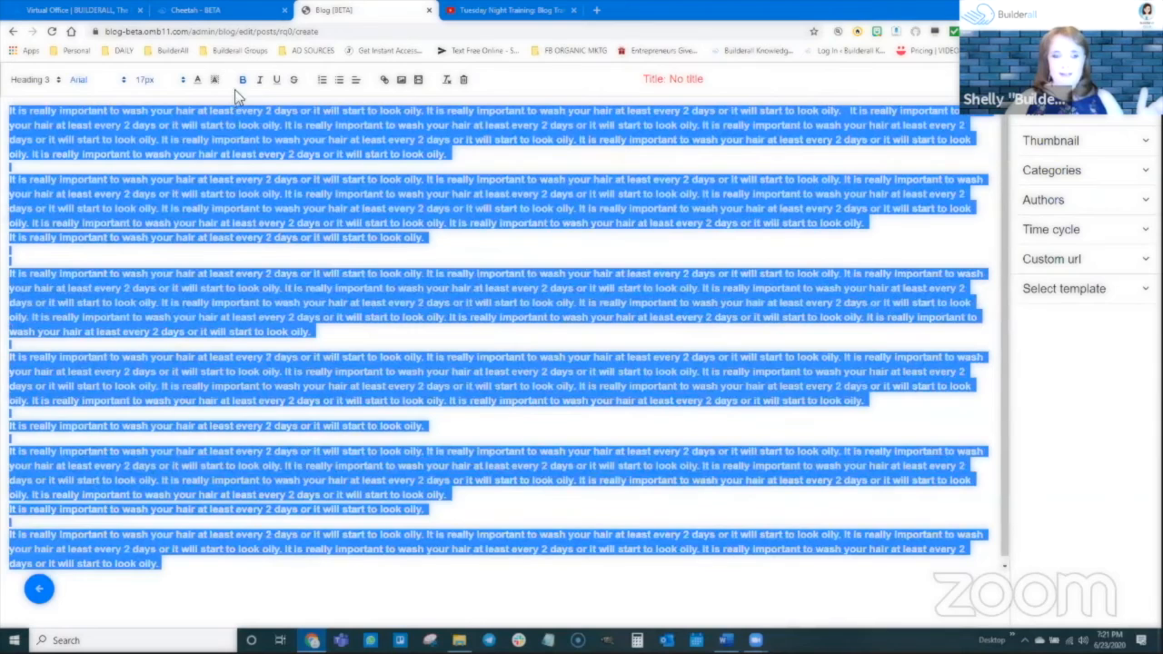
left_click(243, 82)
left_click(269, 140)
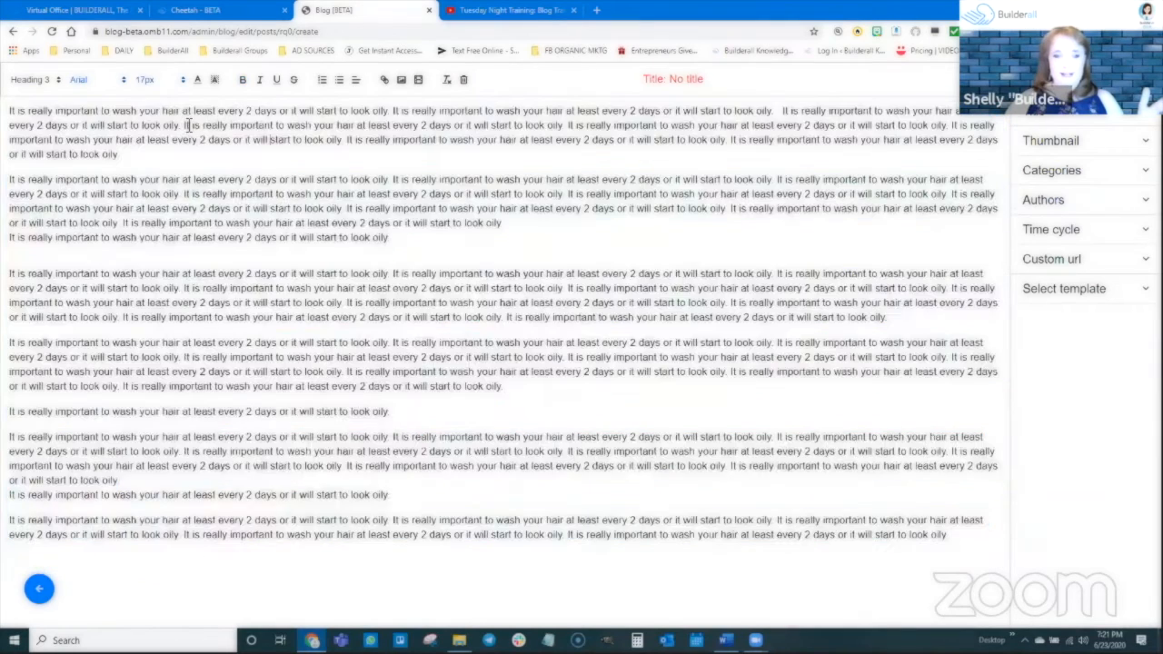
Bold "It is really important to wash your hair at least ever" in the first paragraph and italicize "look oily. It is really impor" in the second.
left_click_drag(186, 127, 418, 122)
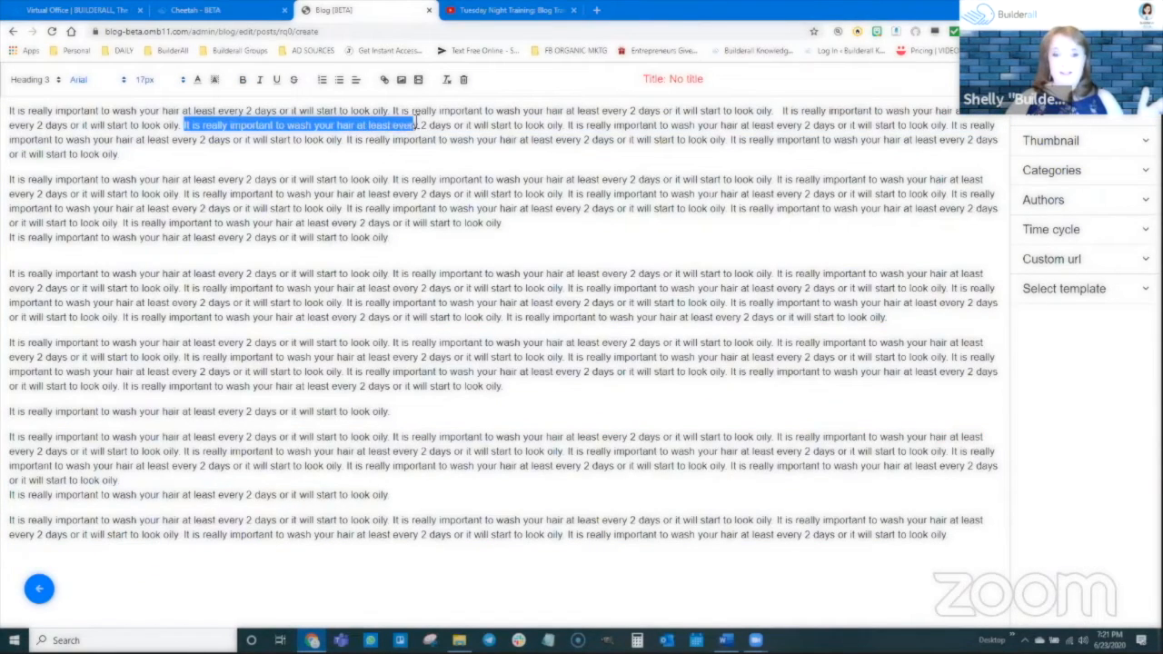
left_click(243, 80)
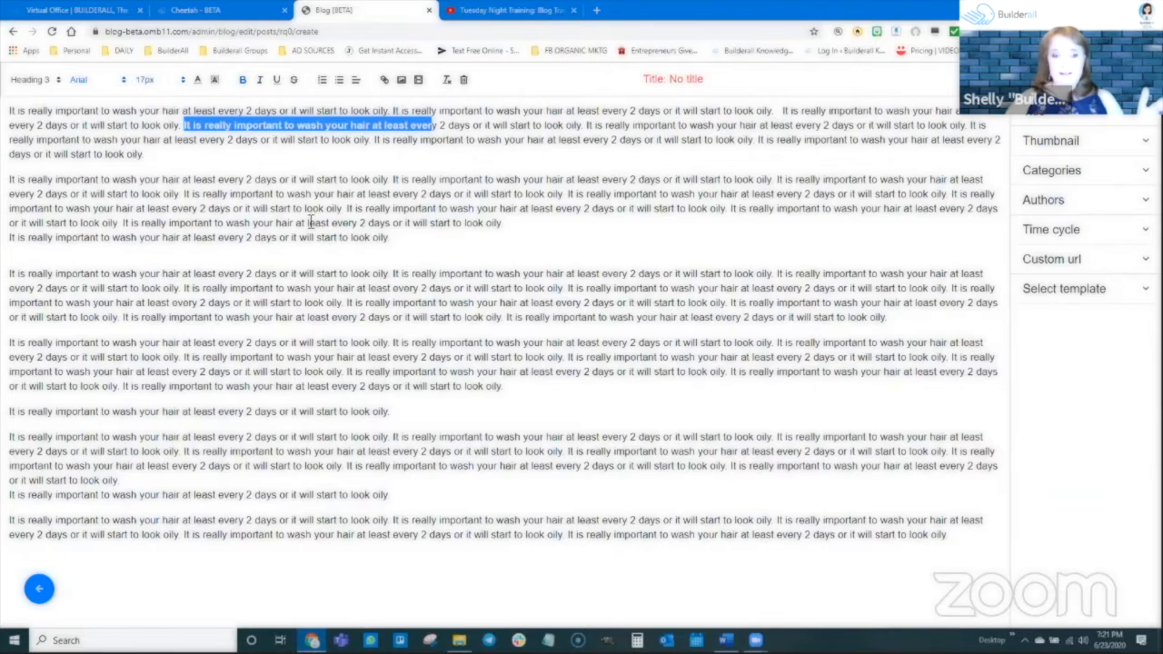
left_click(162, 164)
left_click_drag(142, 194, 258, 194)
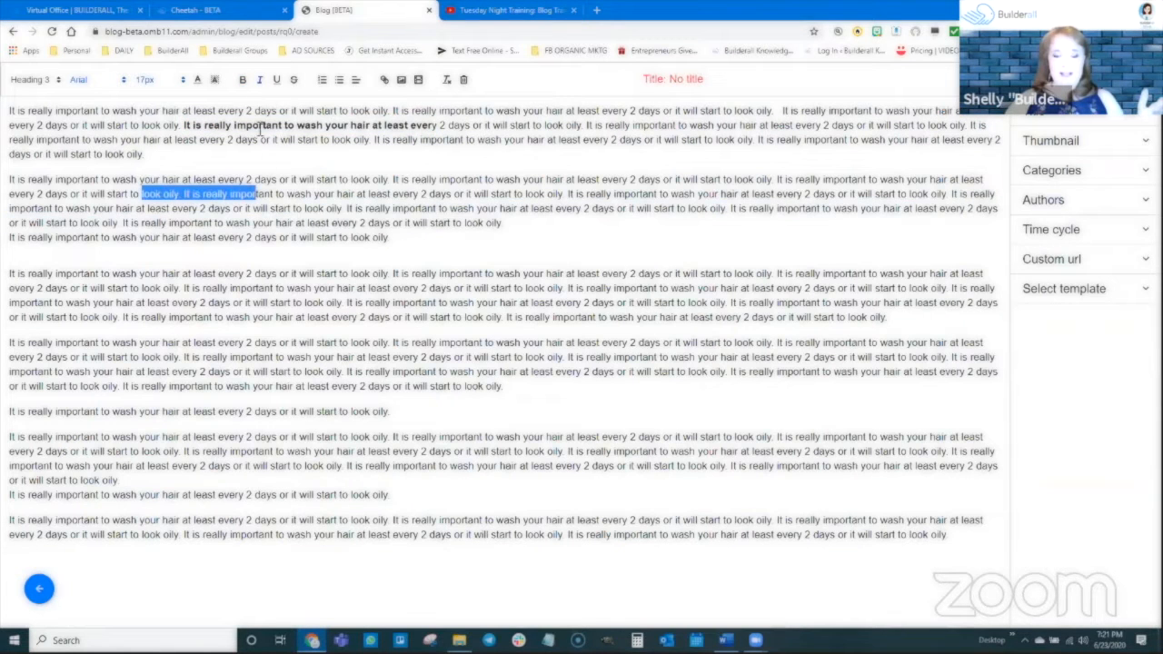
key("ctrl+i")
left_click(301, 194)
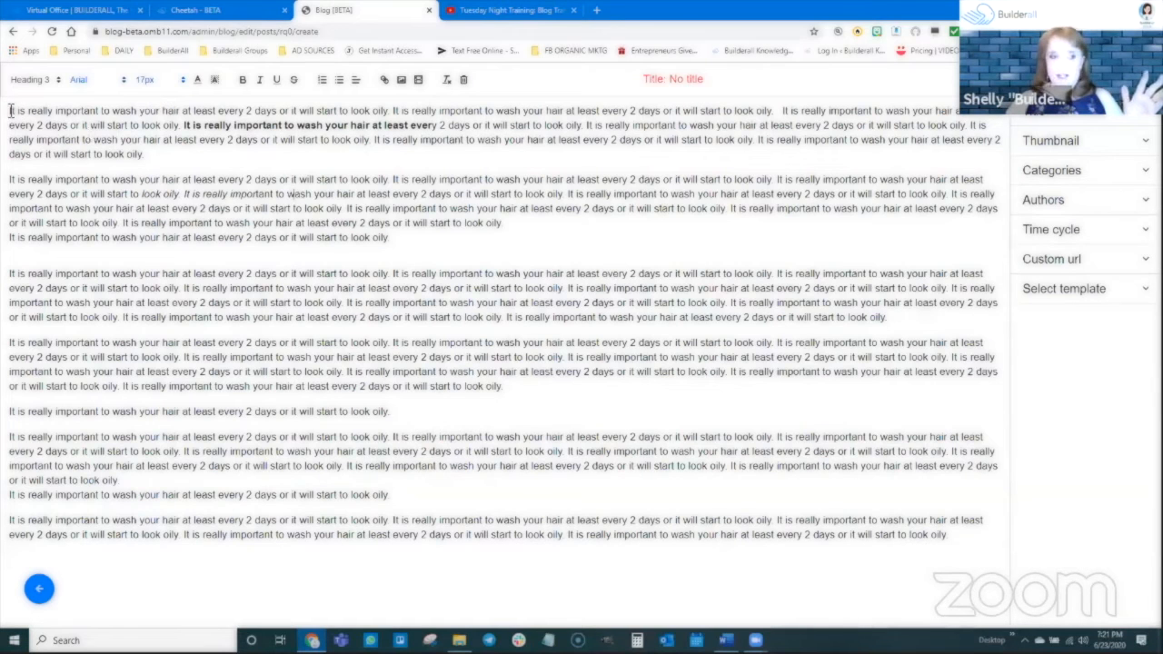
Insert the TikTok duet image of the woman and the man from the image library above the first paragraph.
key("Return")
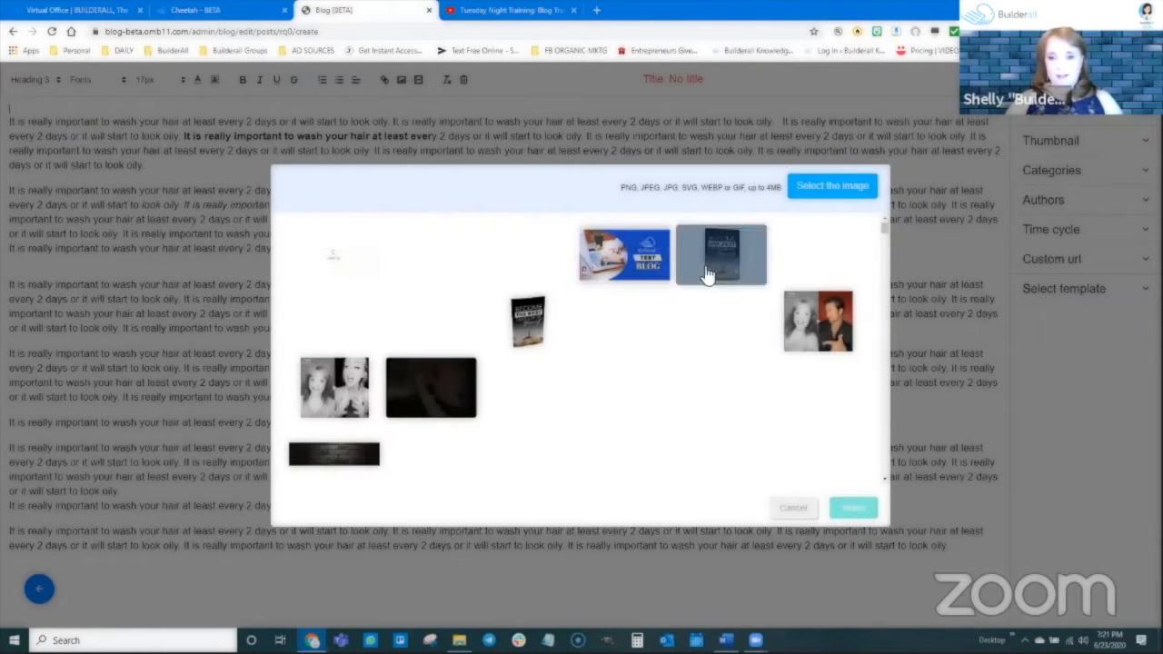
left_click(817, 464)
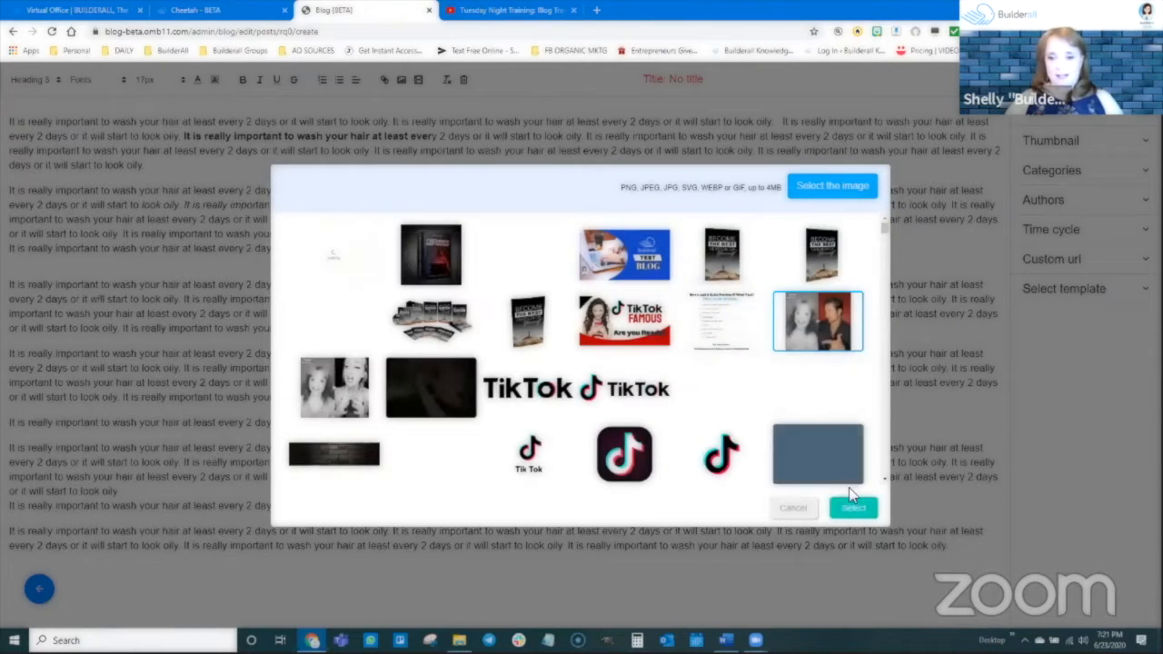
left_click(854, 508)
left_click(584, 409)
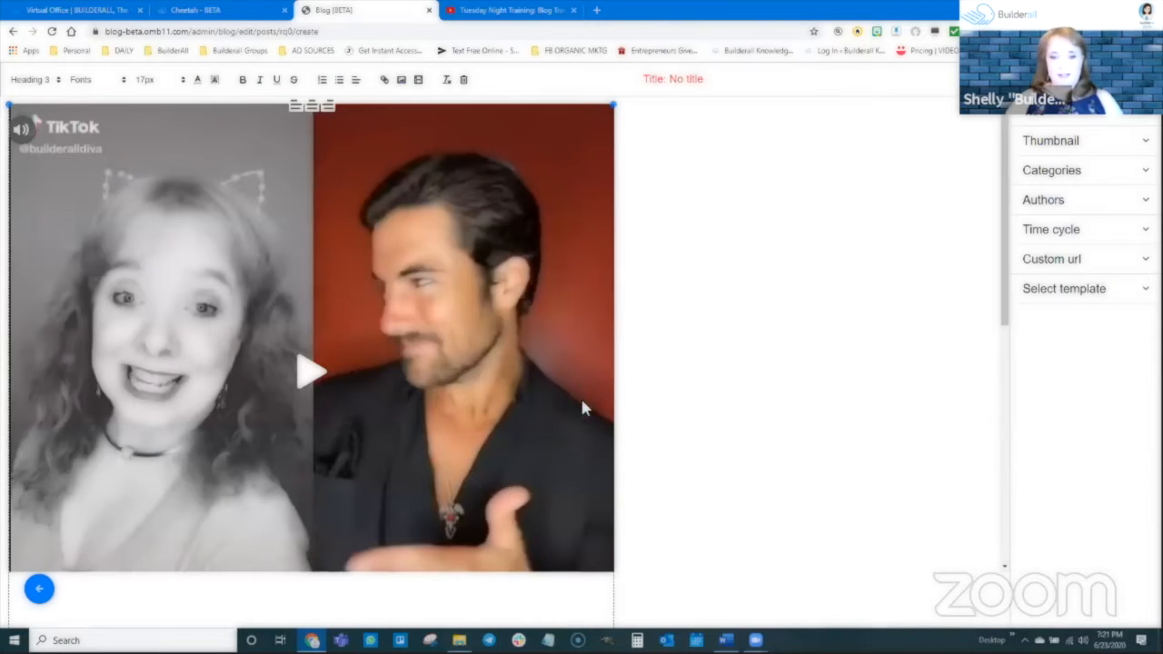
Shrink the inserted image to about a quarter of its width above the post text.
scroll(636, 473, "down", 3)
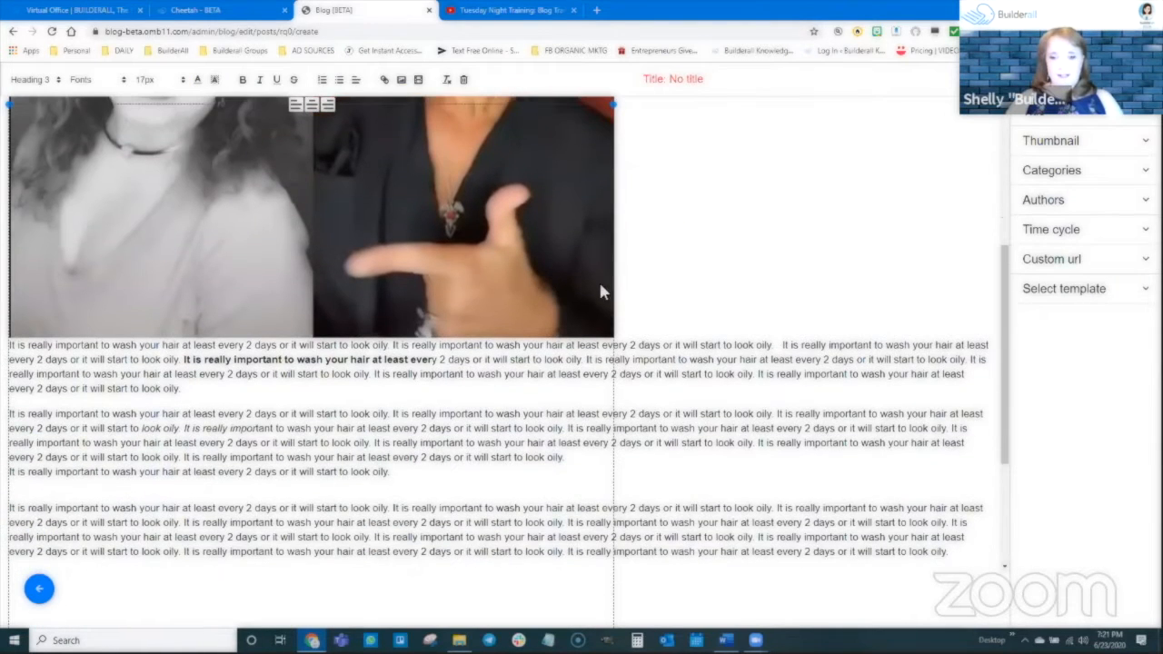
scroll(647, 317, "up", 1)
scroll(647, 317, "up", 1)
scroll(625, 379, "up", 1)
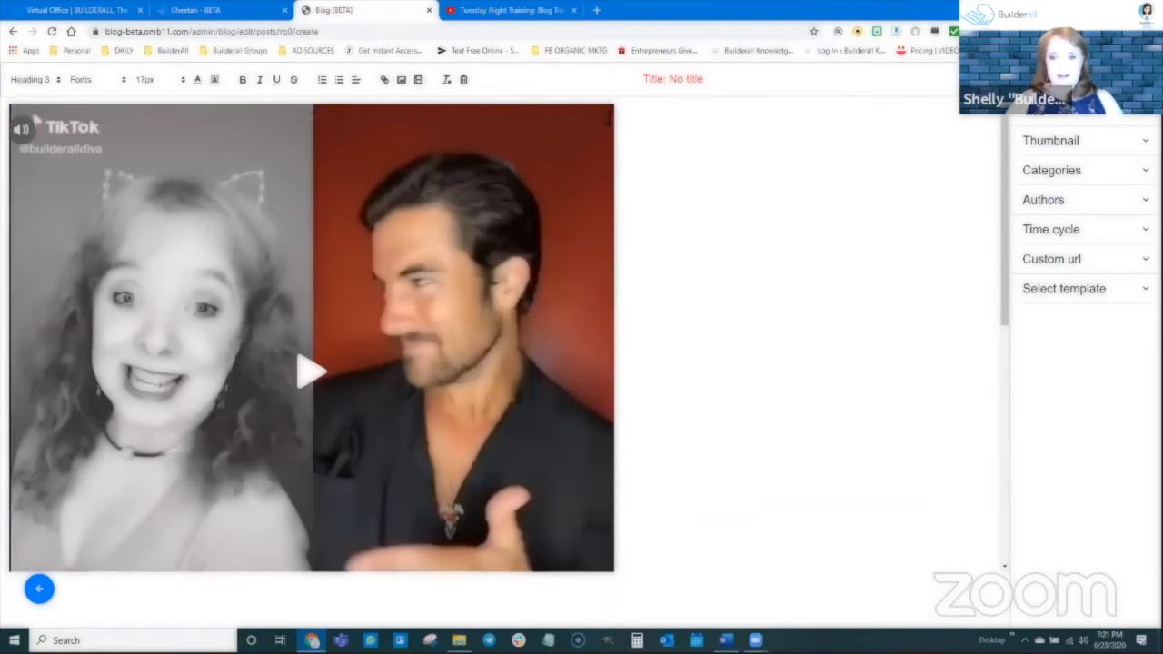
left_click_drag(609, 109, 168, 118)
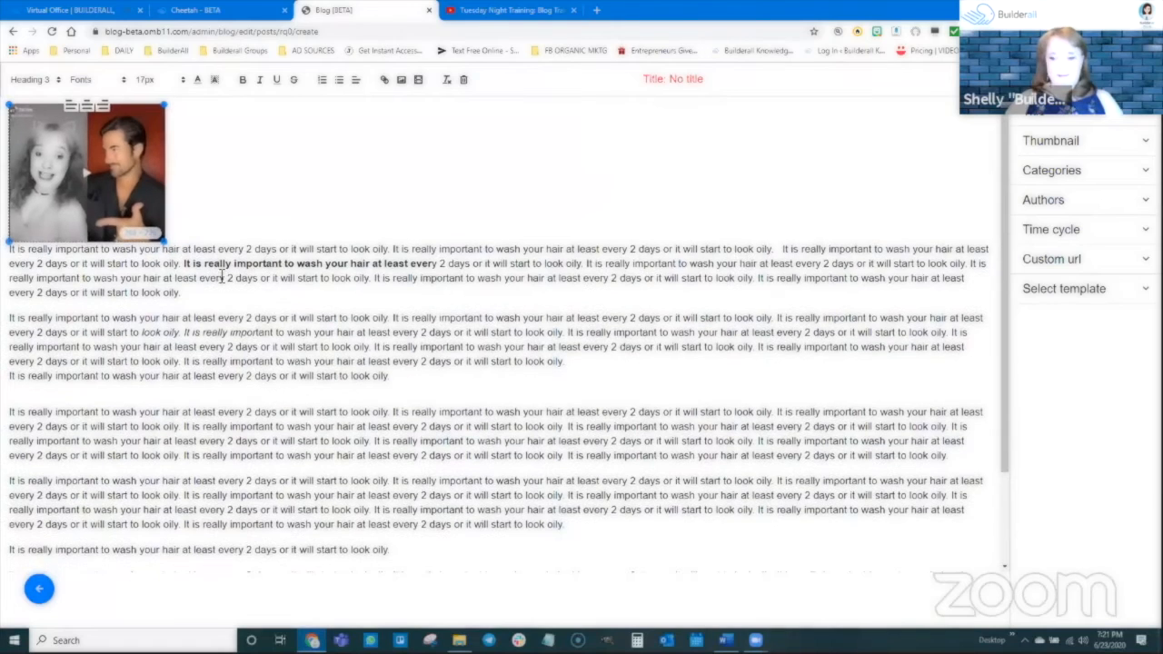
left_click(11, 253)
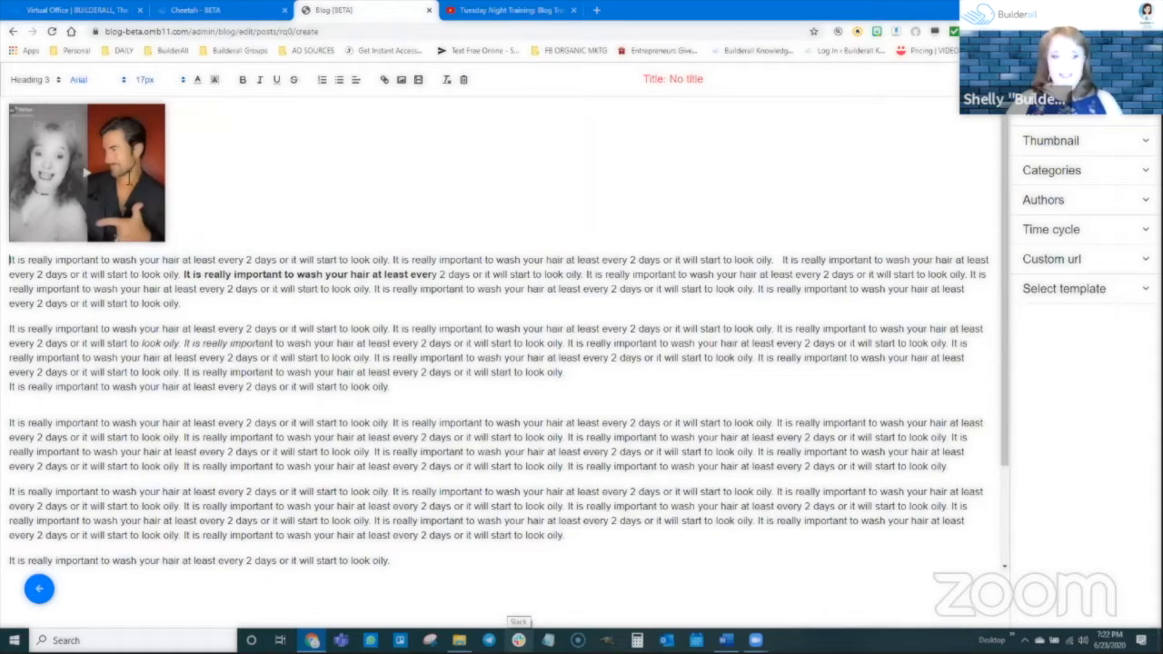
Check the options available for the image and add an empty line between it and the first paragraph.
right_click(121, 165)
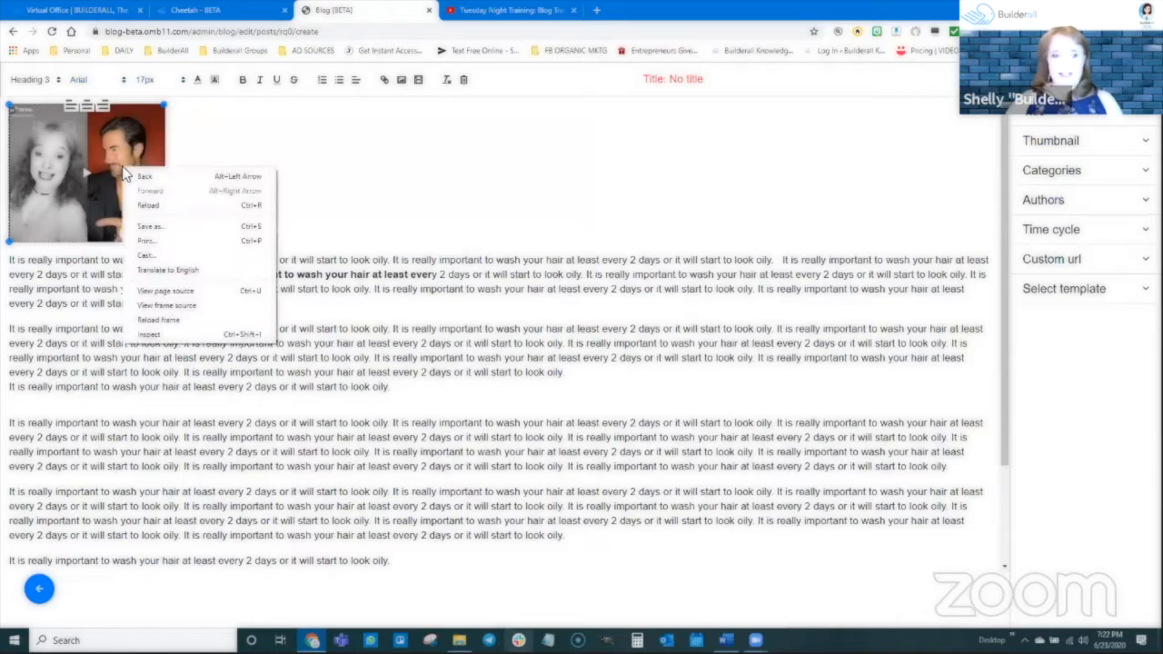
left_click(117, 156)
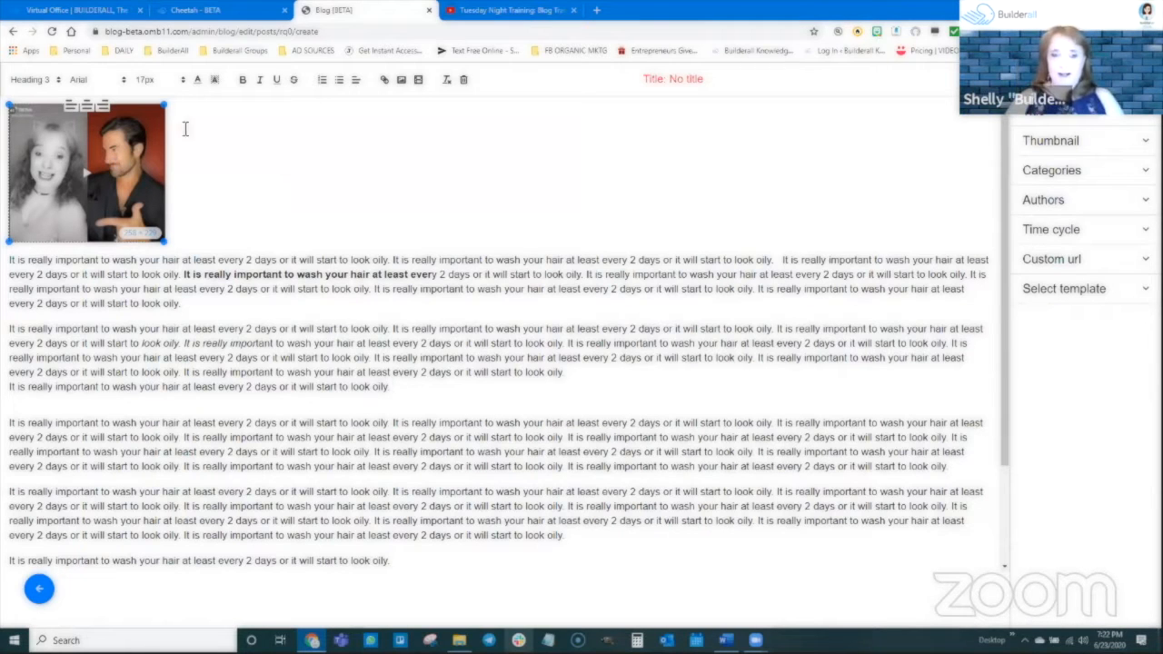
left_click(219, 216)
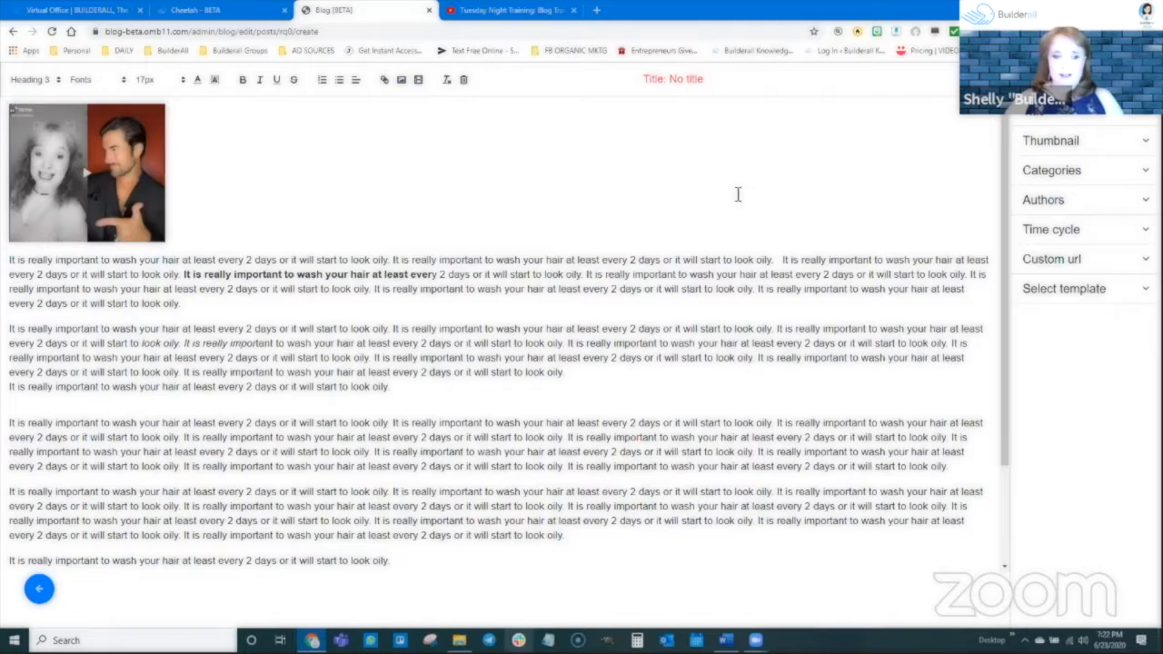
key("Return")
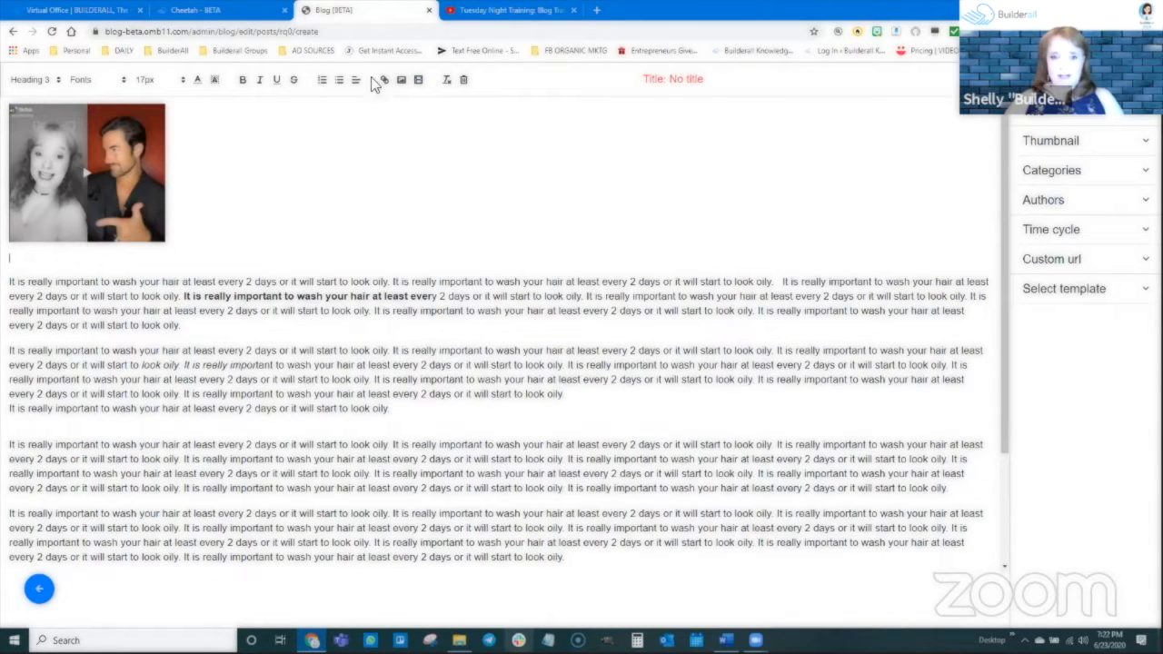
Start a video embed below the image and copy the address of the "Grace Vanderwaal Sweet 16th Birthday Tribute" video from YouTube.
left_click(417, 81)
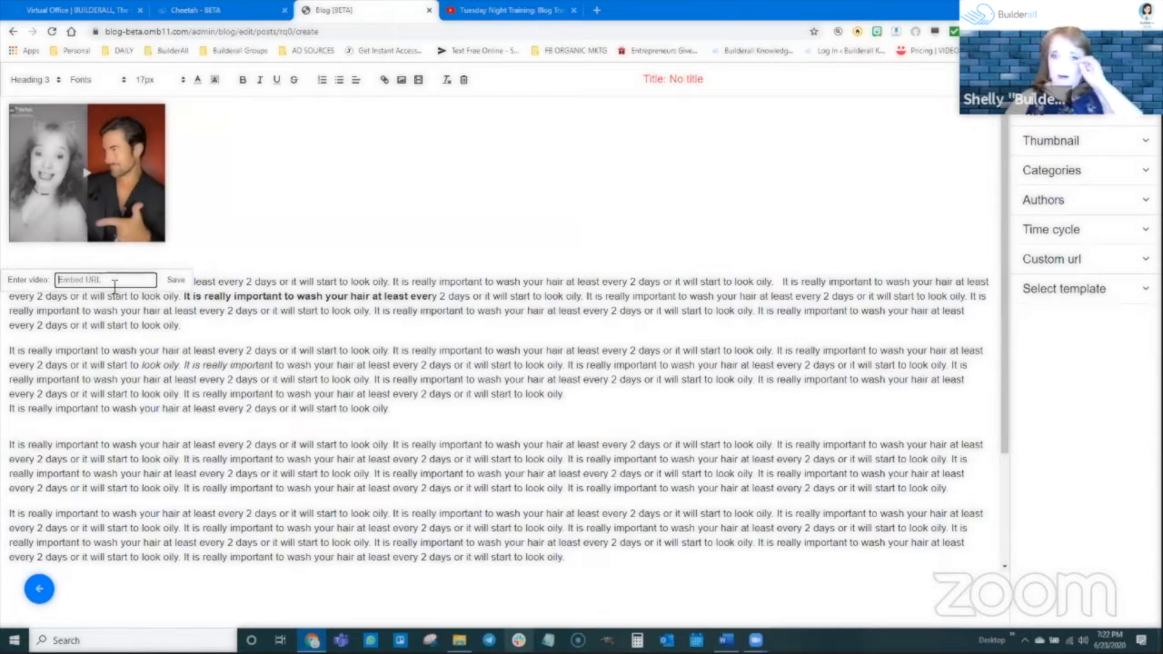
left_click(596, 10)
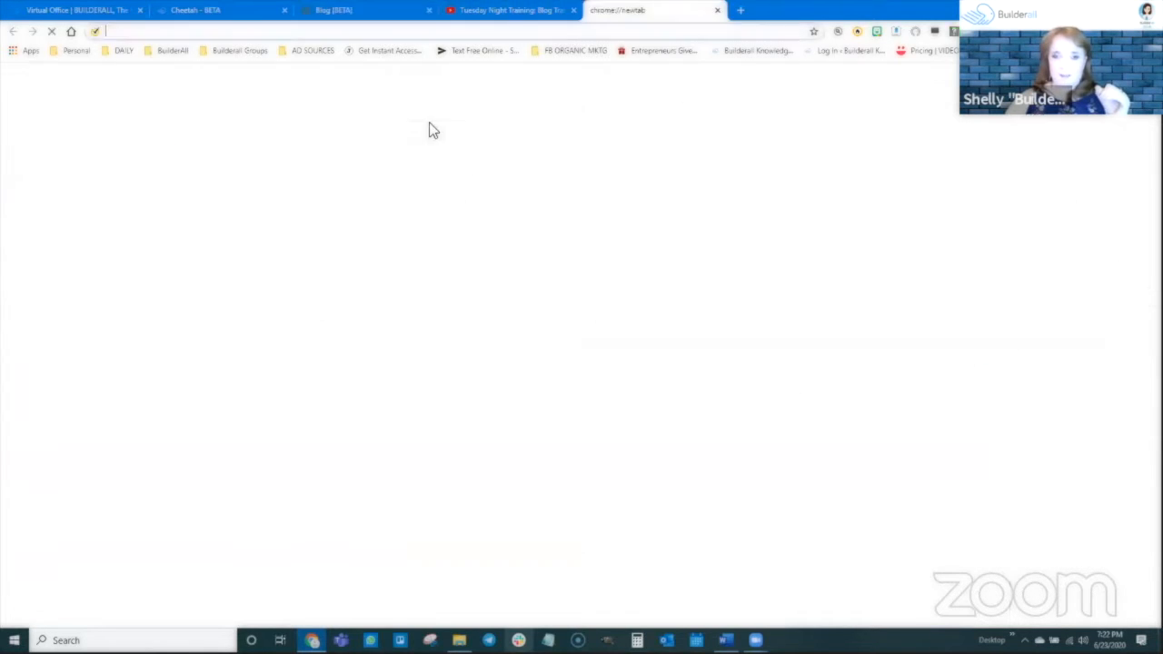
type("youtube.com")
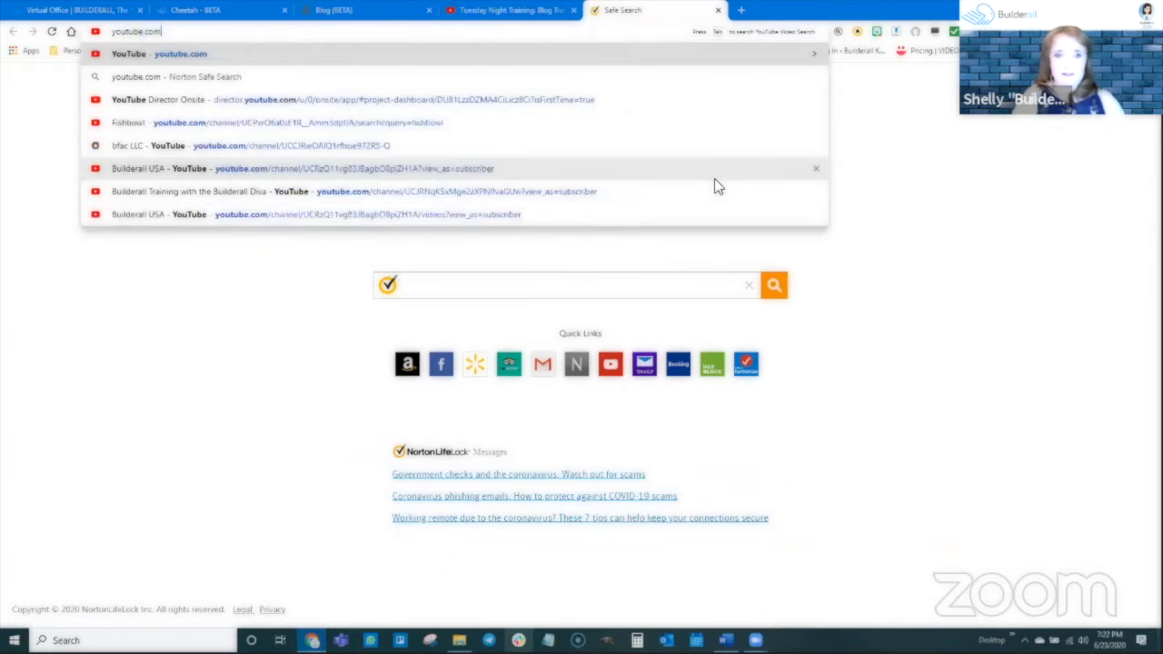
key("Return")
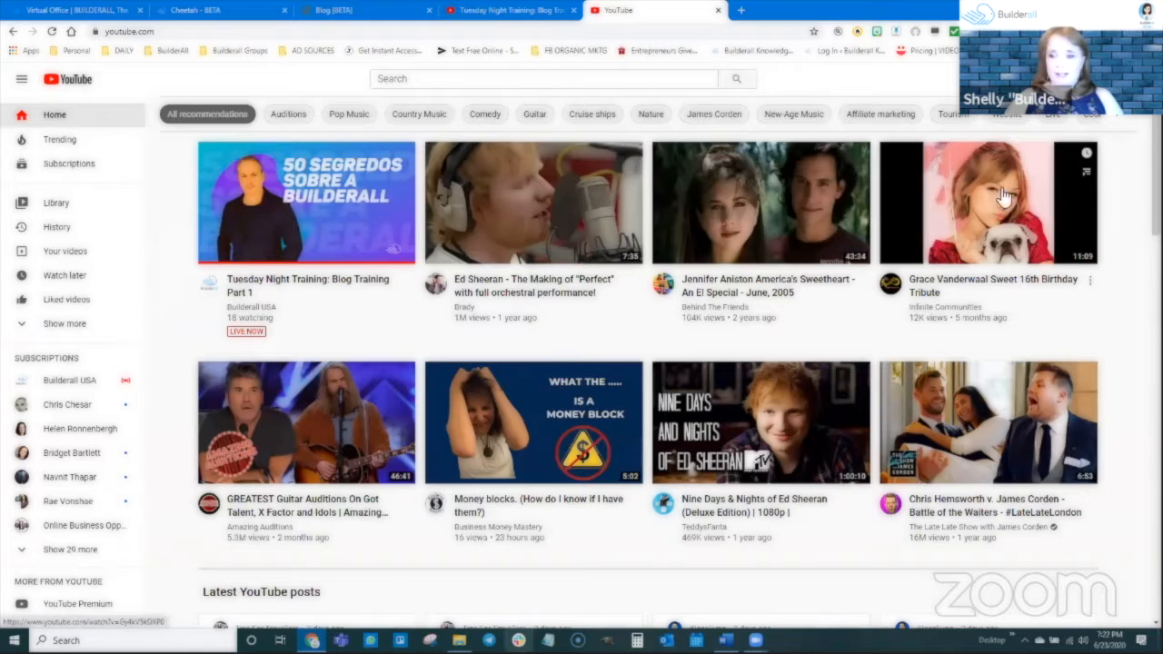
left_click(1004, 198)
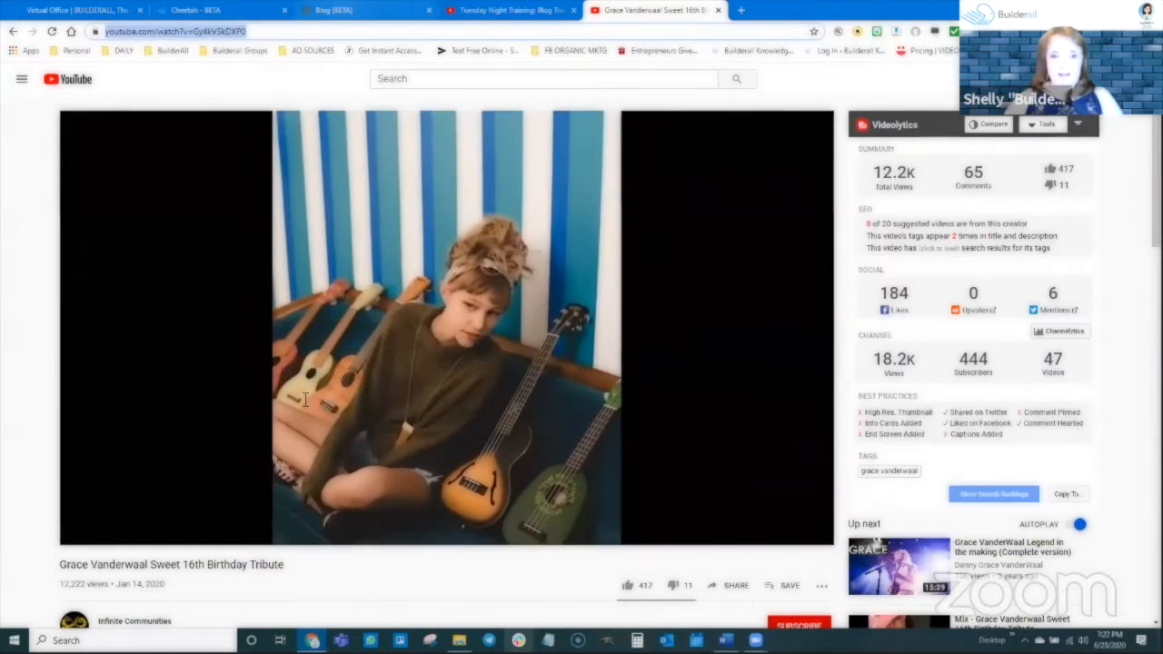
Return to the blog post and embed the video from the copied YouTube address between the image and the first paragraph.
left_click(342, 9)
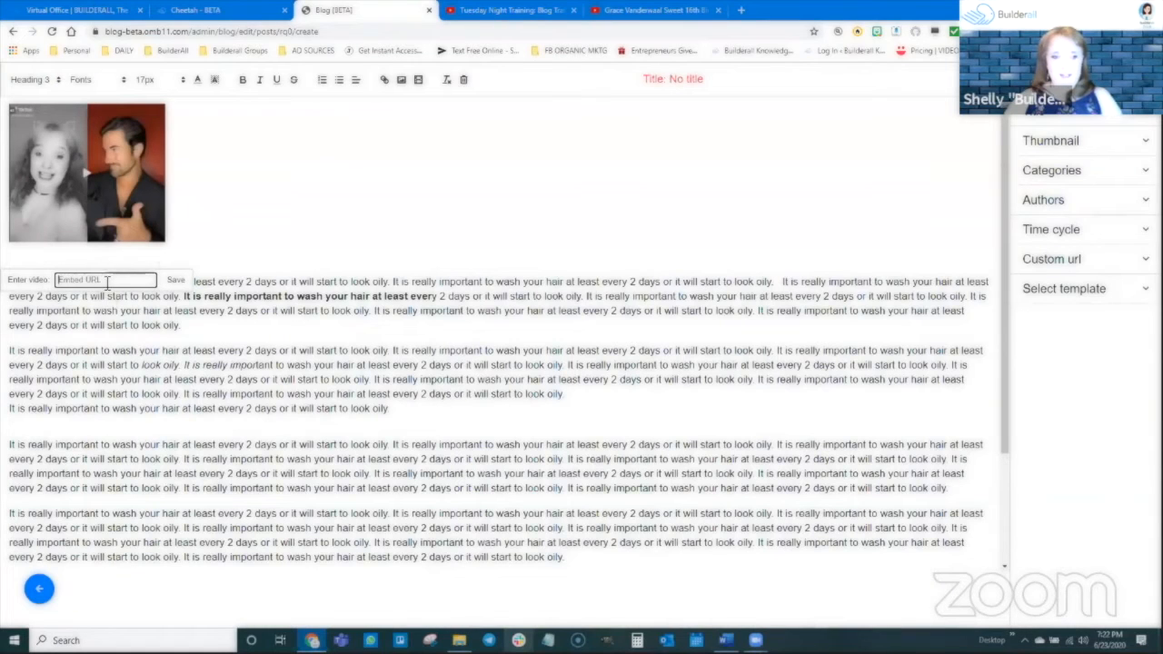
key("ctrl+v")
left_click(175, 280)
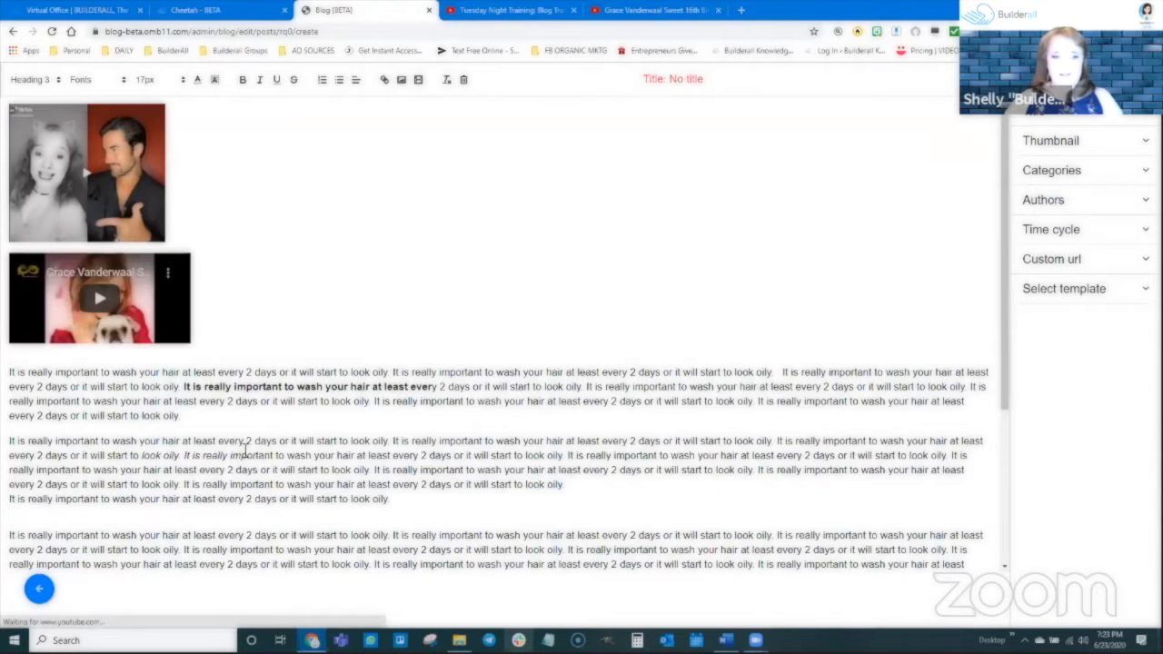
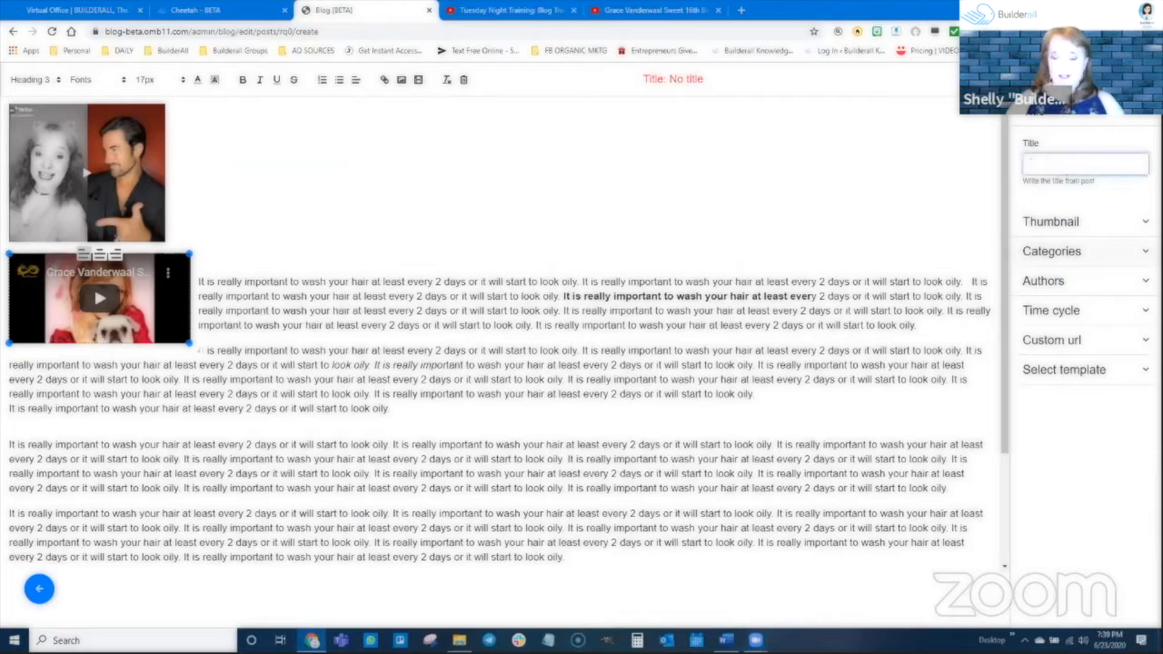
Title the post with the author's first name followed by "Loves TikTok" and use the image already inserted in the post as its thumbnail.
type("Shelly ")
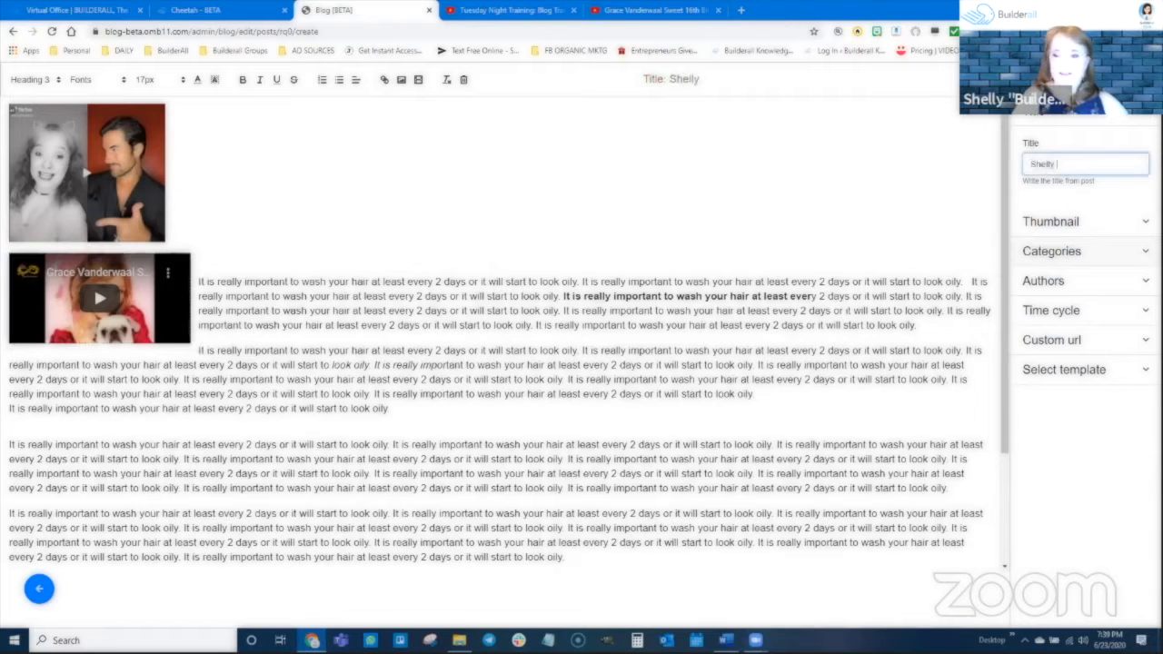
type("Loves TikTok")
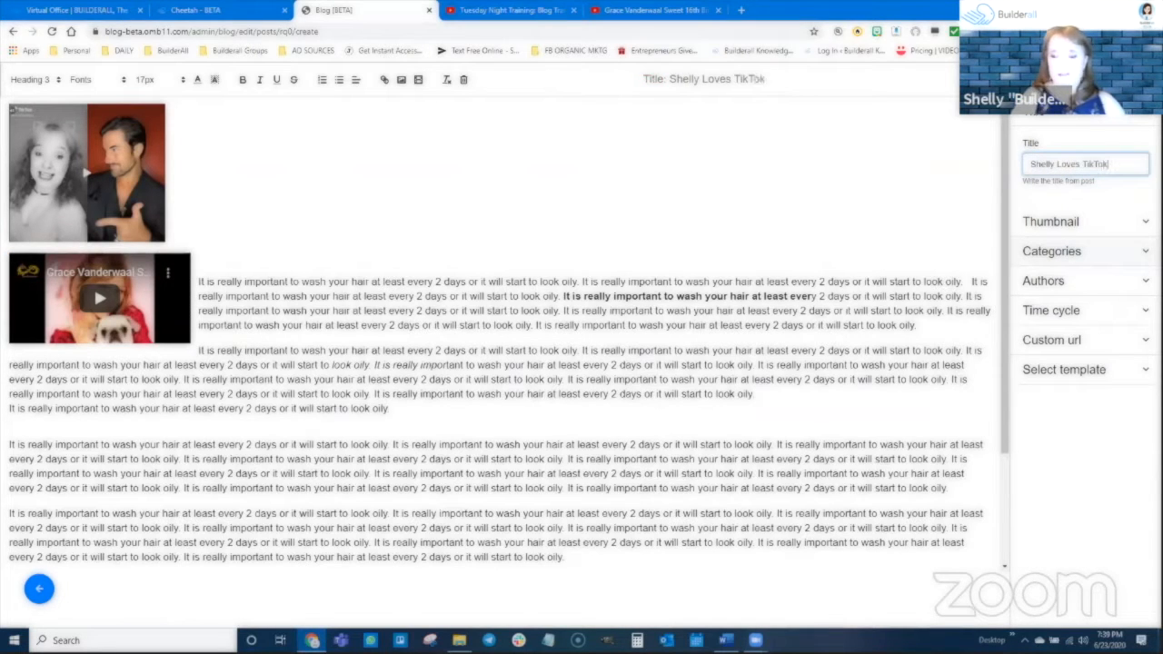
left_click(1052, 223)
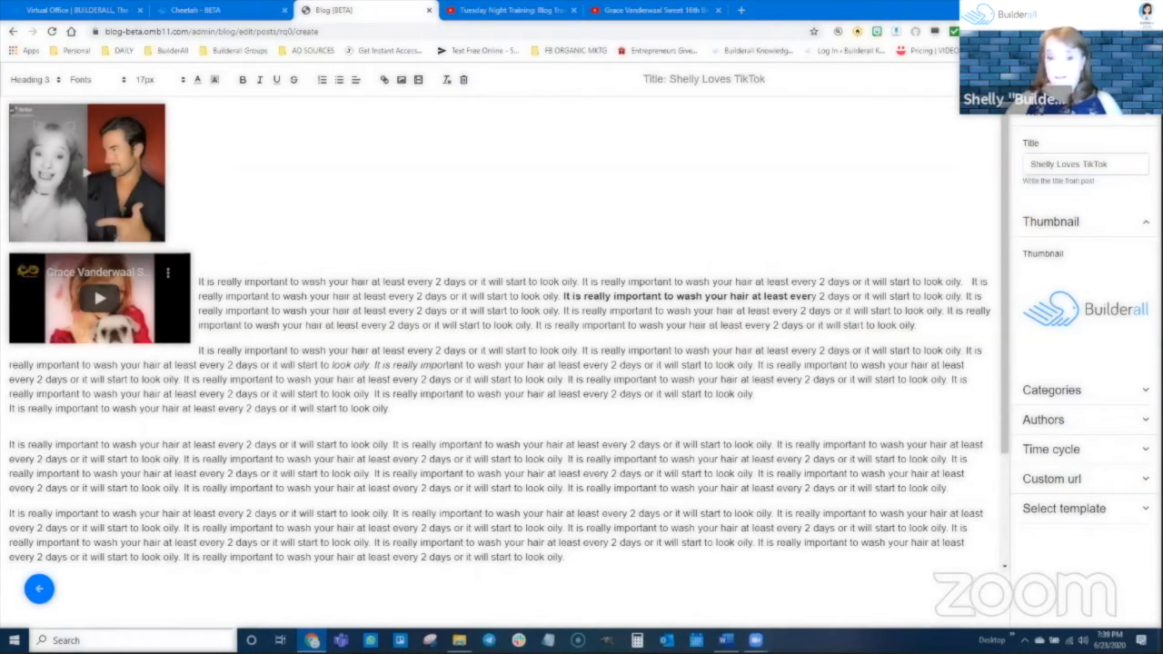
left_click(1084, 313)
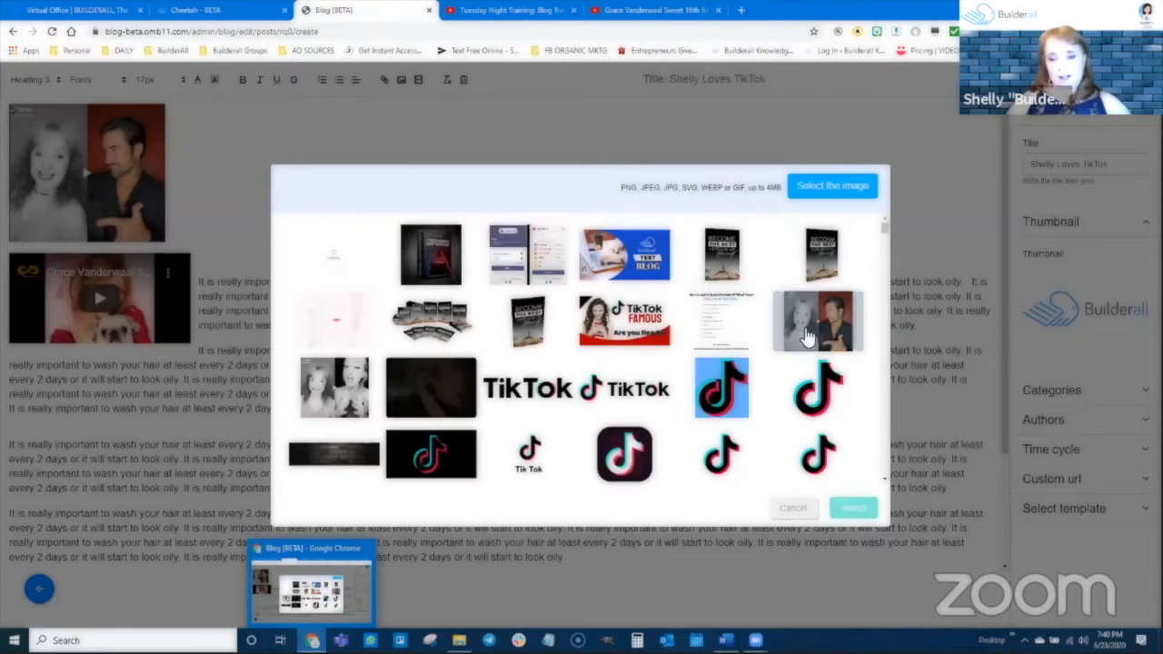
left_click(812, 318)
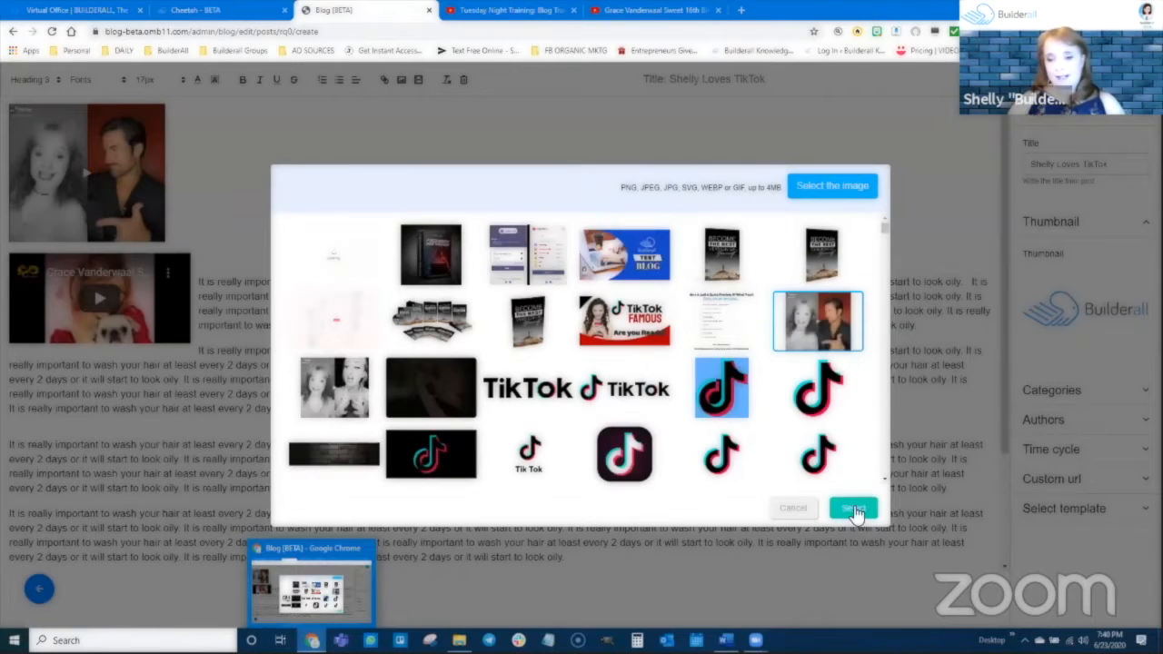
left_click(853, 508)
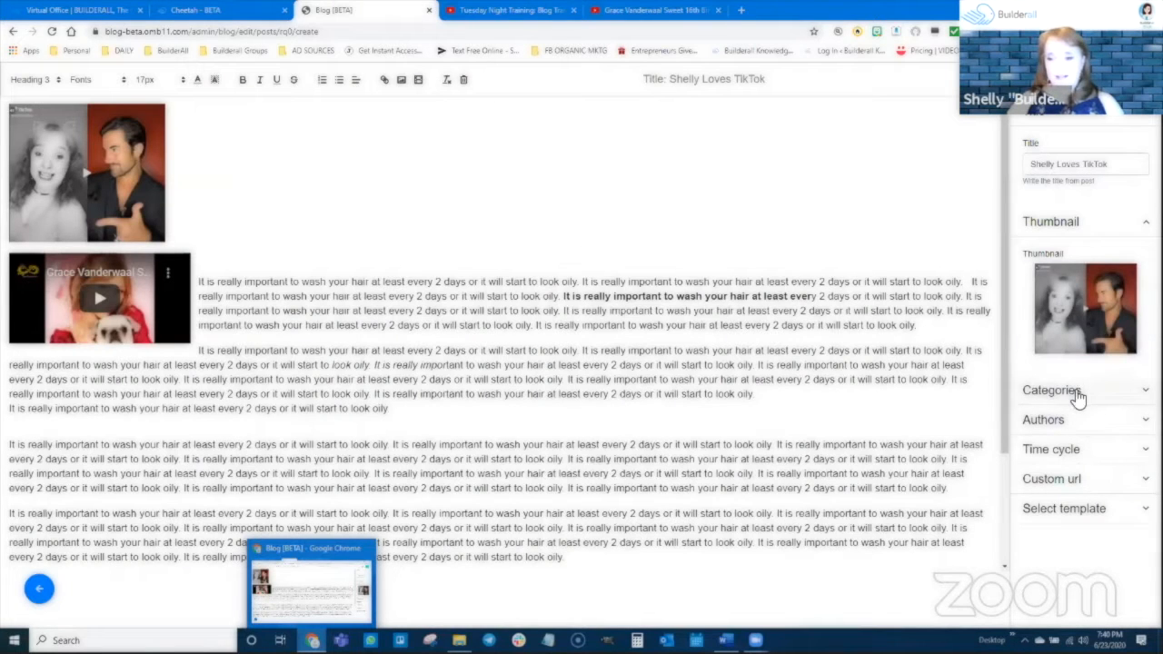
Create a new category named tiktok from the post's settings and assign it to the post.
left_click(1076, 395)
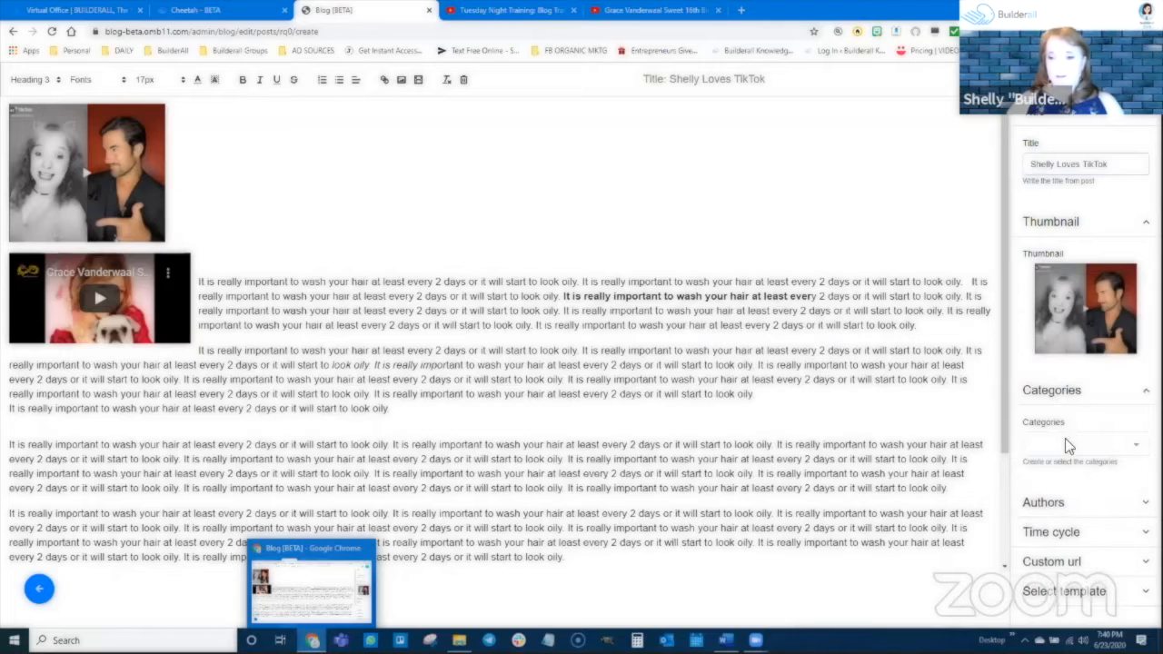
left_click(1064, 438)
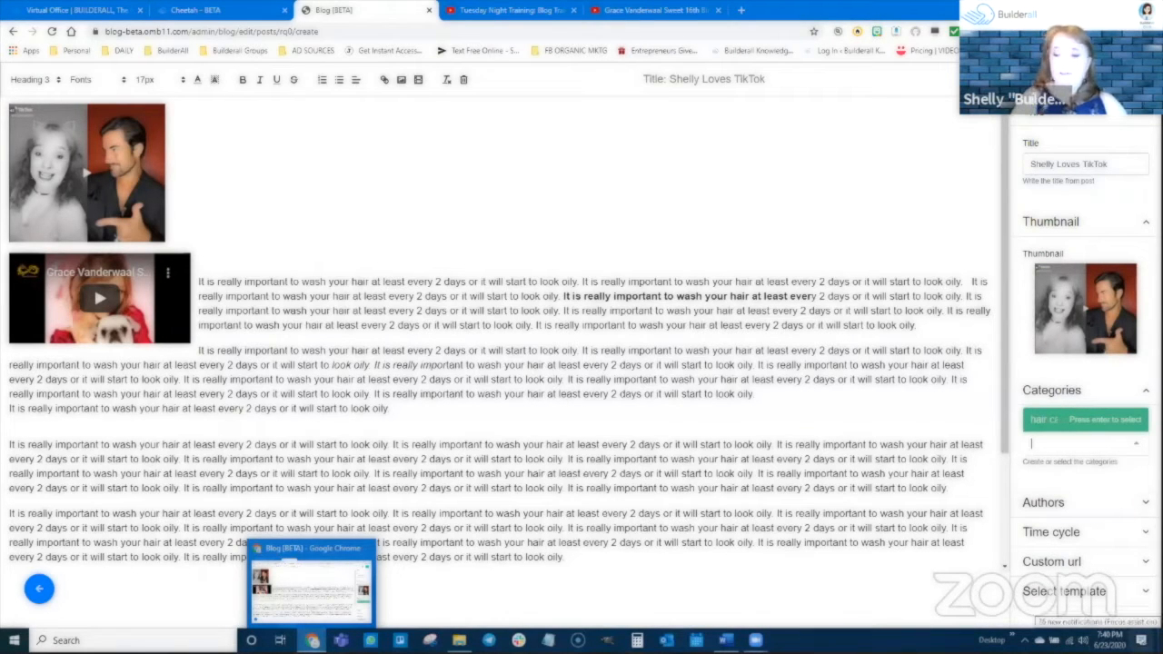
type("tiktok")
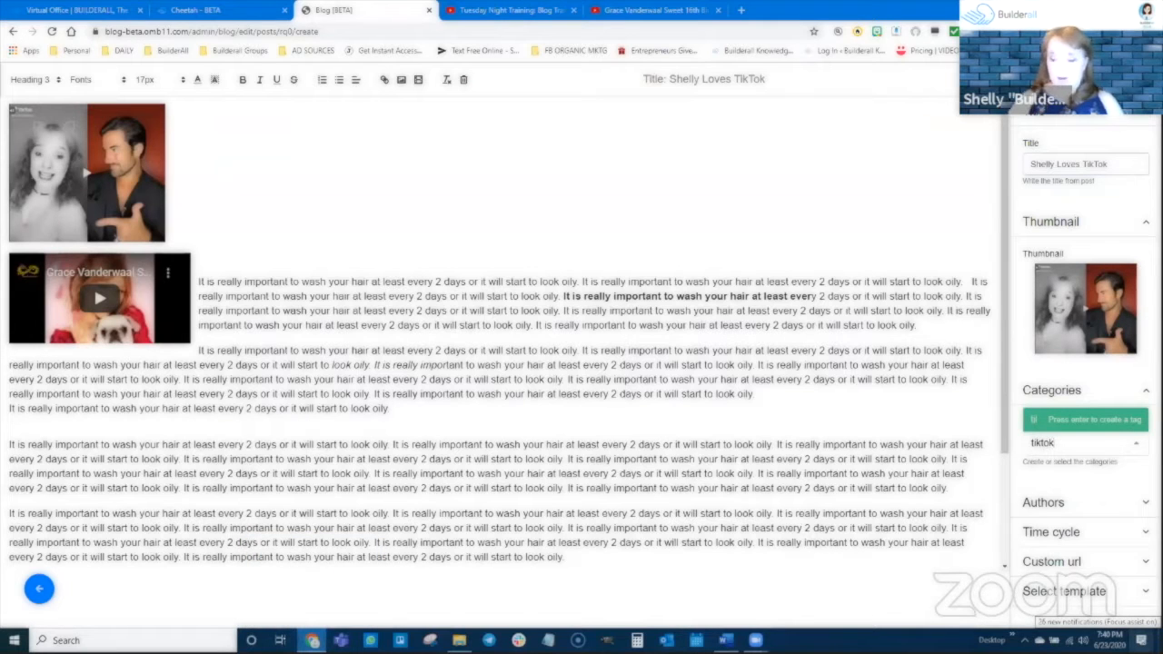
key("Return")
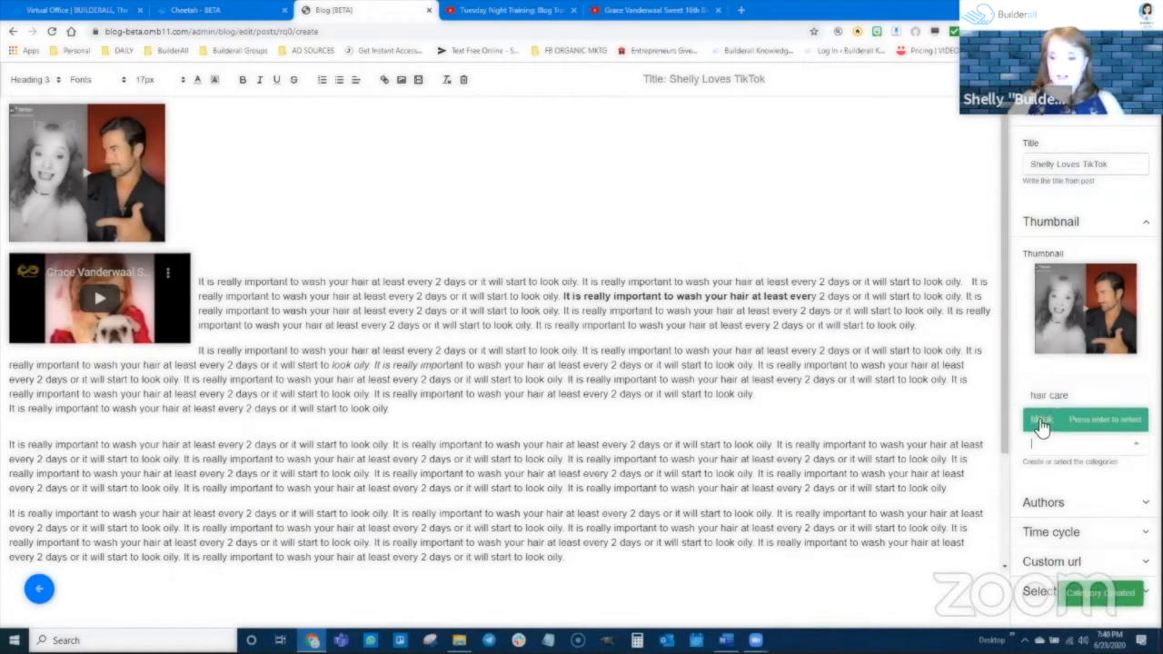
left_click(1042, 426)
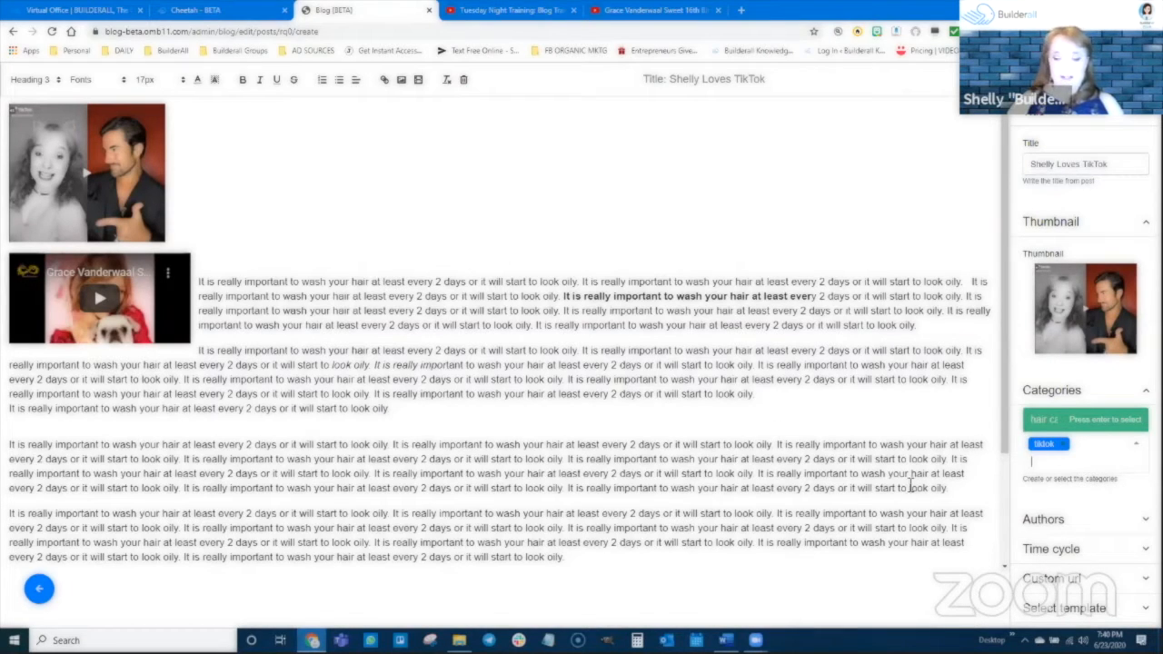
Assign the blog's existing author to the post.
left_click(1050, 521)
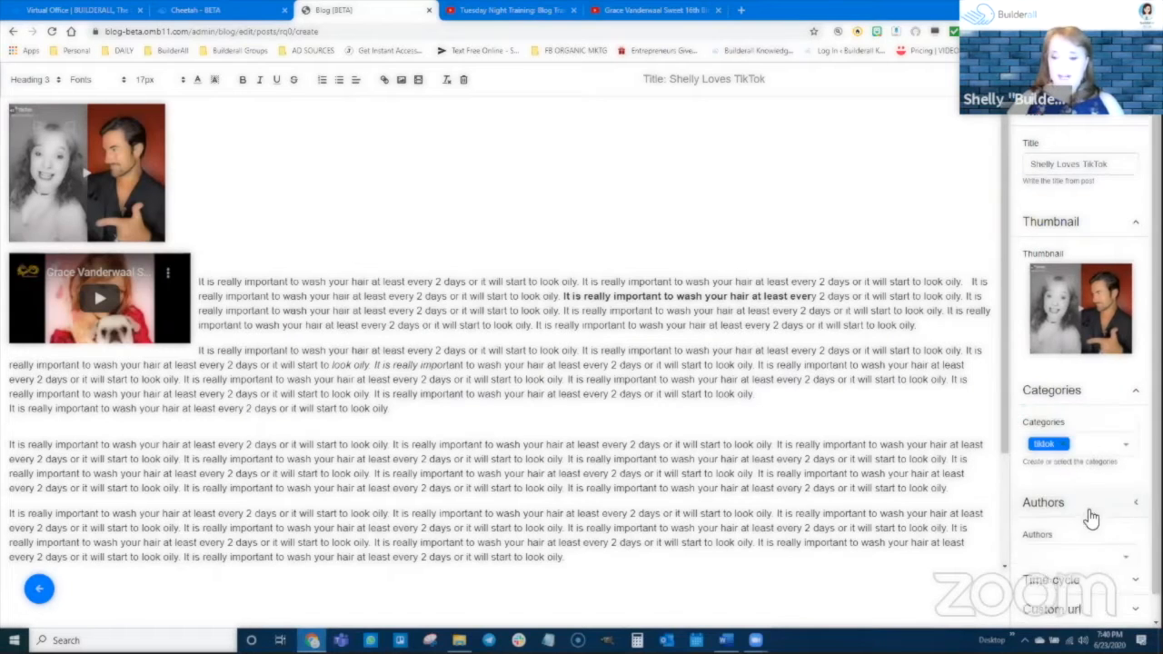
scroll(1075, 492, "down", 1)
left_click(1054, 491)
left_click(1047, 480)
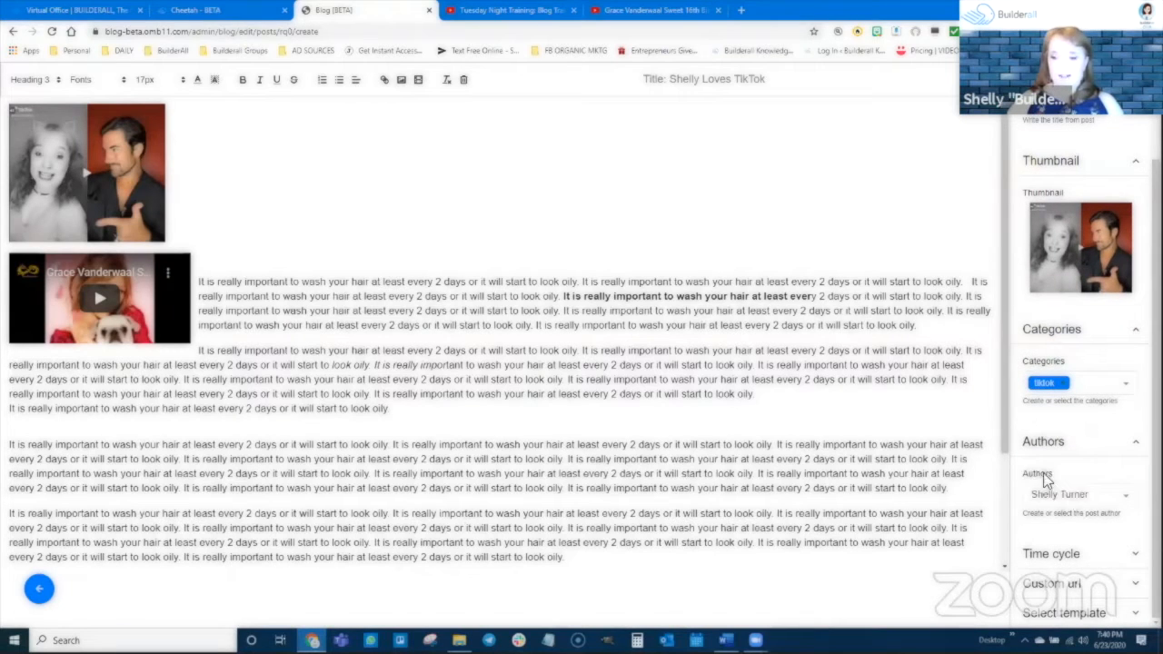
Review the post's time cycle choices, including Scheduled and Dripping, and use Instantaneous.
left_click(1075, 556)
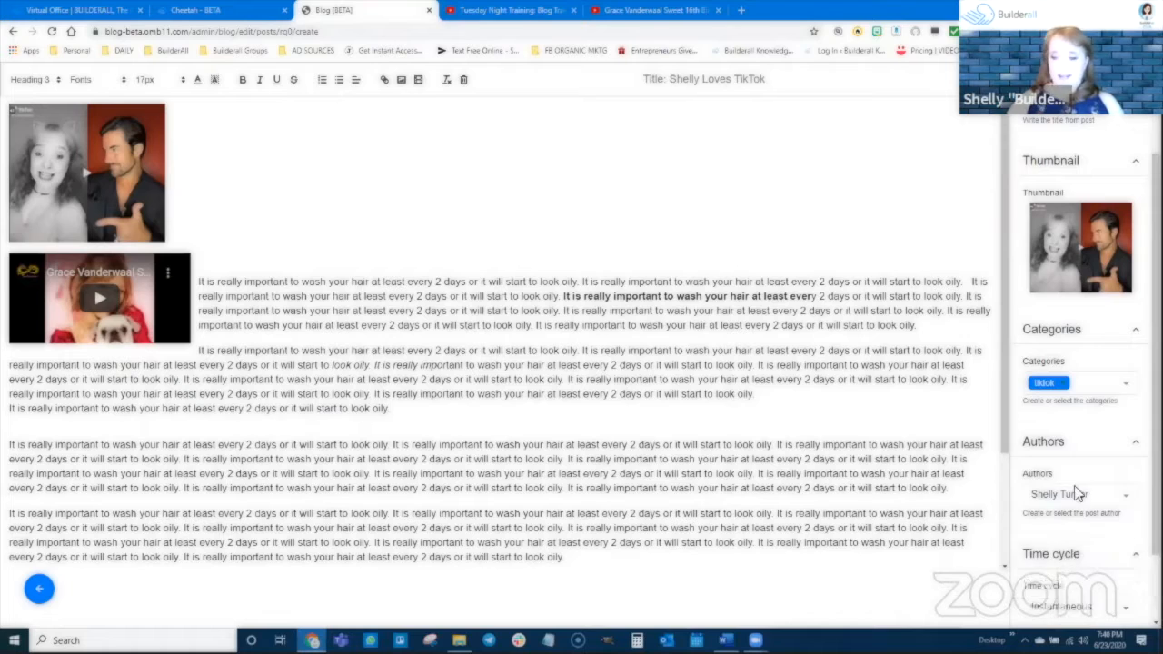
scroll(1074, 491, "down", 1)
left_click(1078, 527)
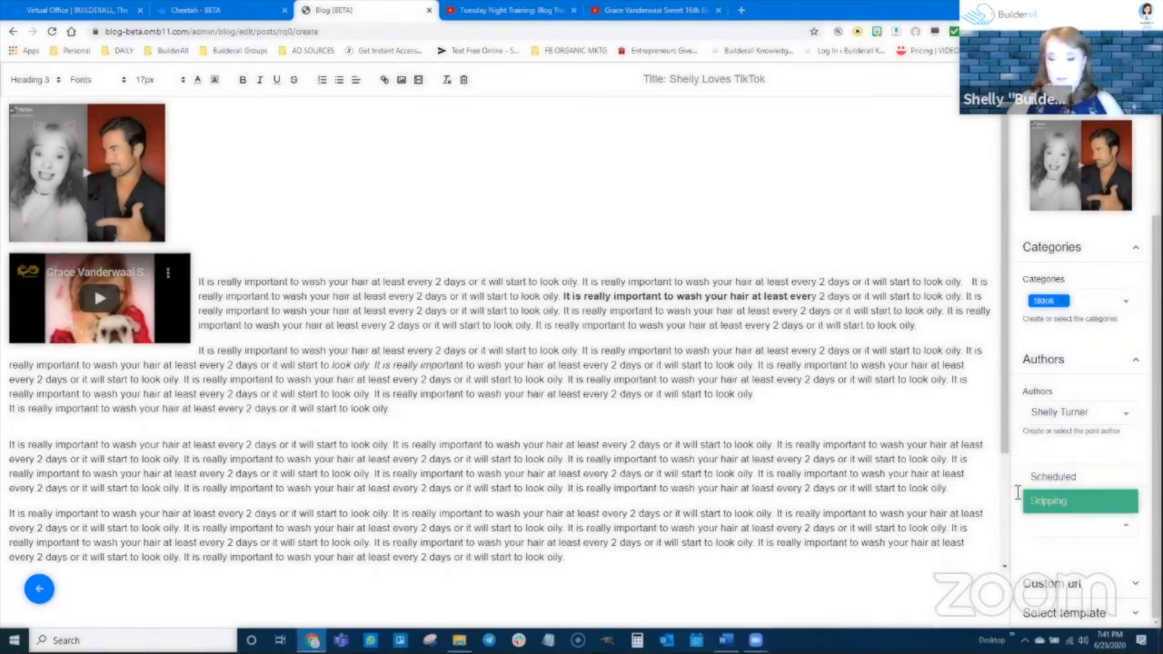
left_click(1061, 438)
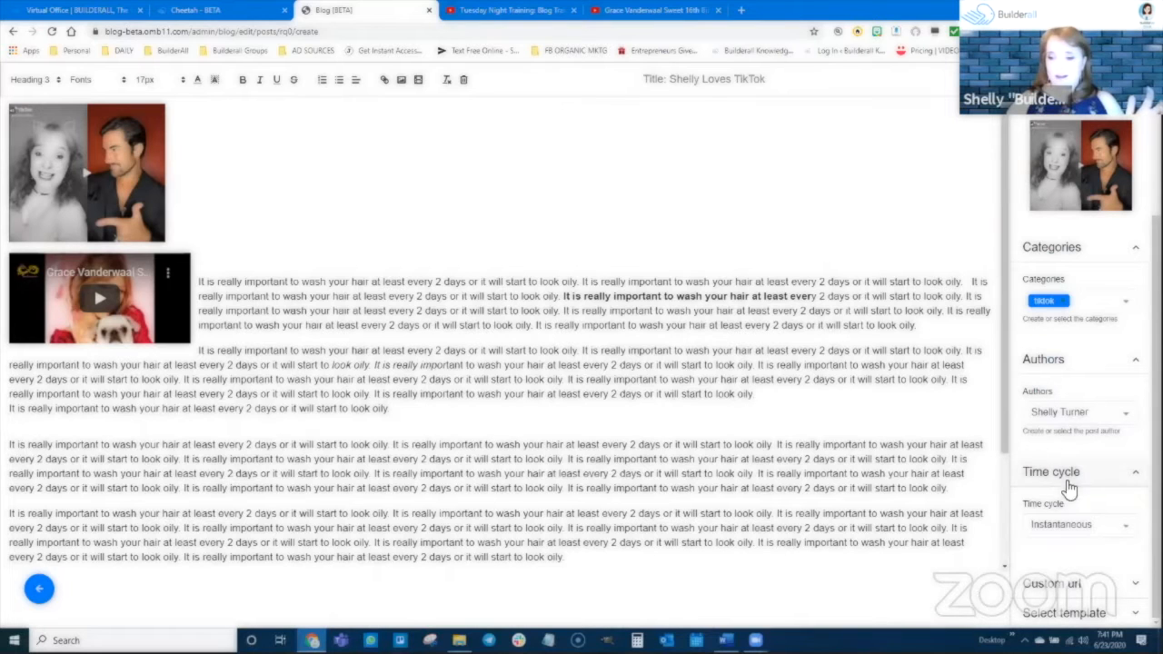
Check the post's custom URL and template settings, and save the post.
scroll(923, 415, "down", 1)
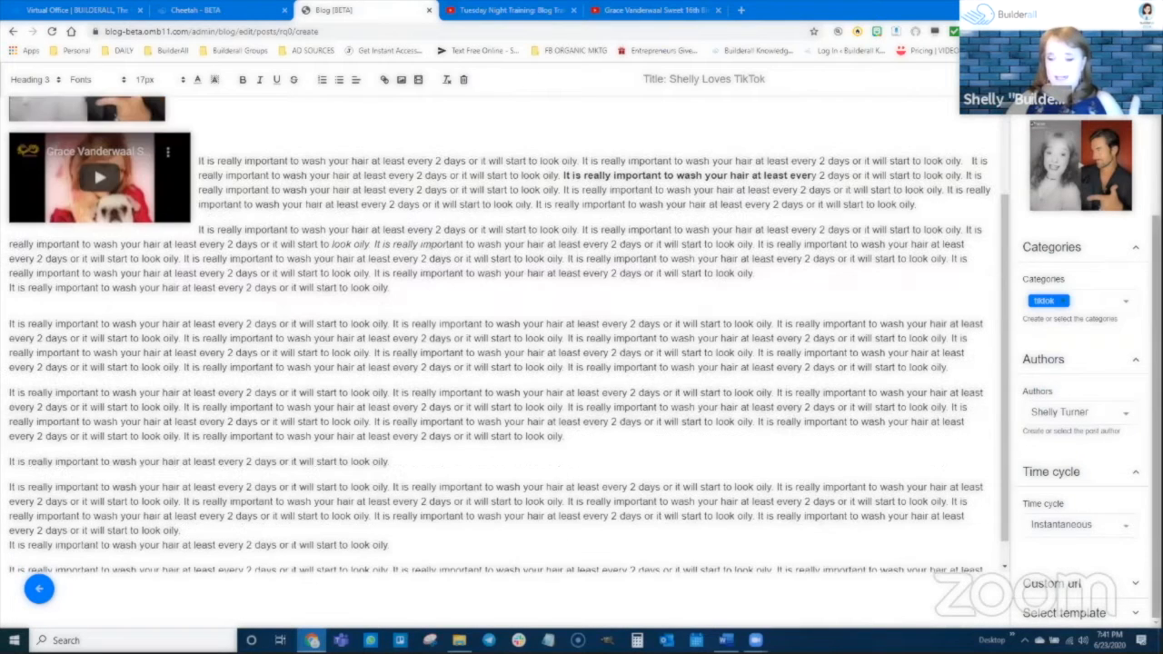
left_click(1107, 589)
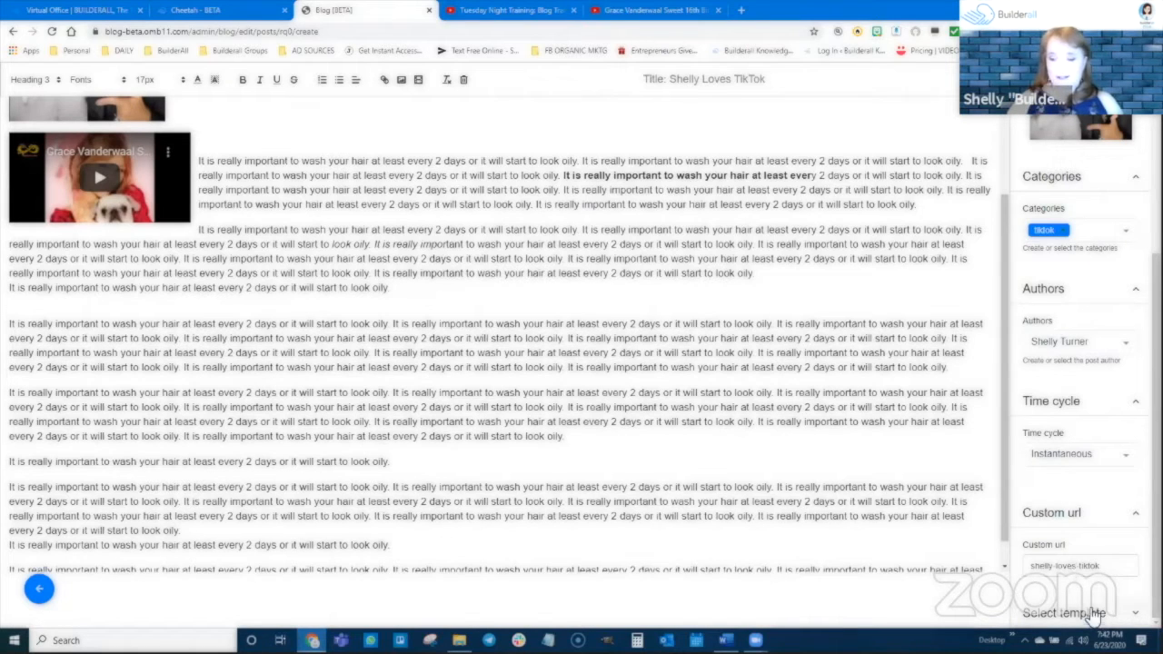
scroll(1097, 590, "down", 1)
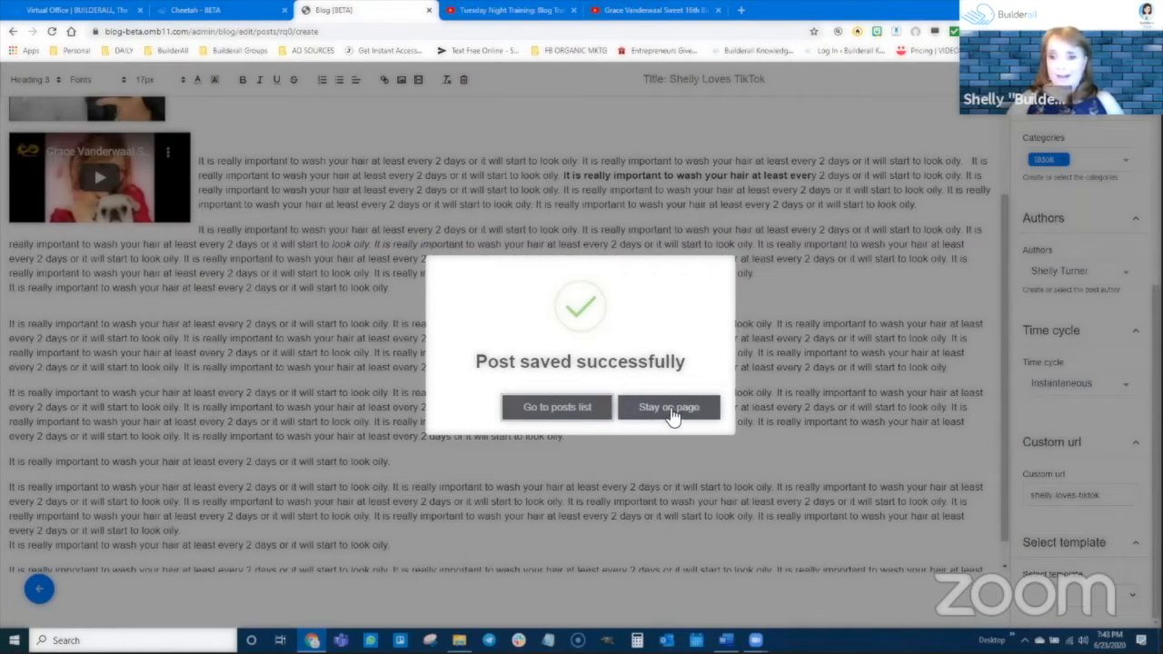
Reopen the saved post from the posts list, update it and return to the list.
left_click(569, 411)
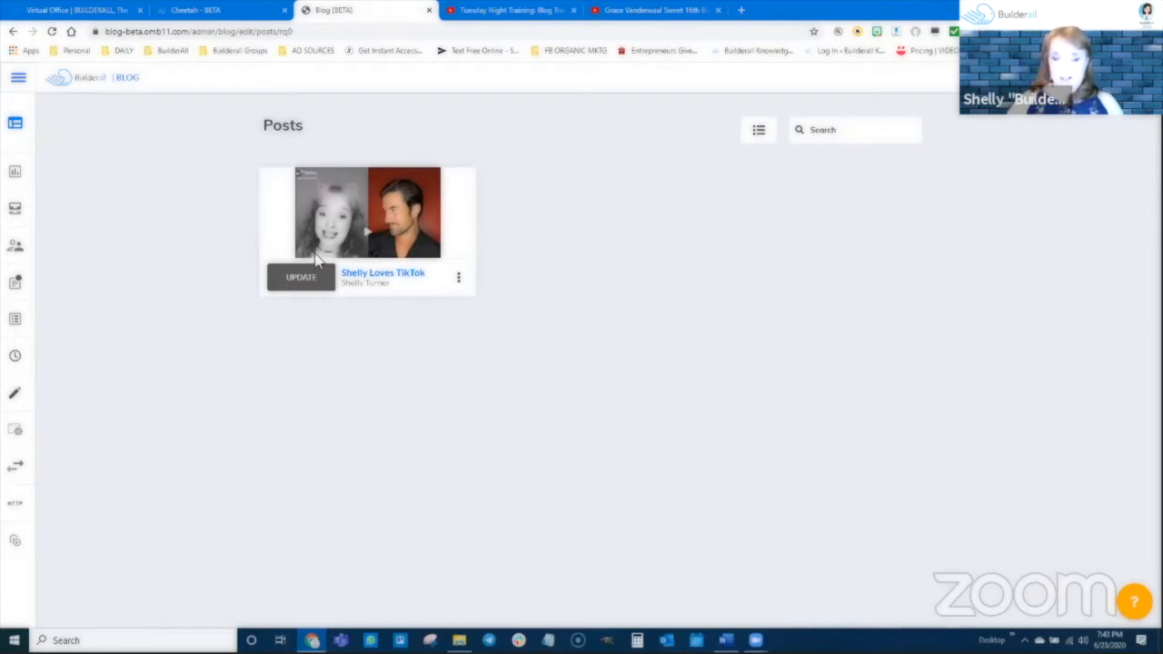
left_click(305, 281)
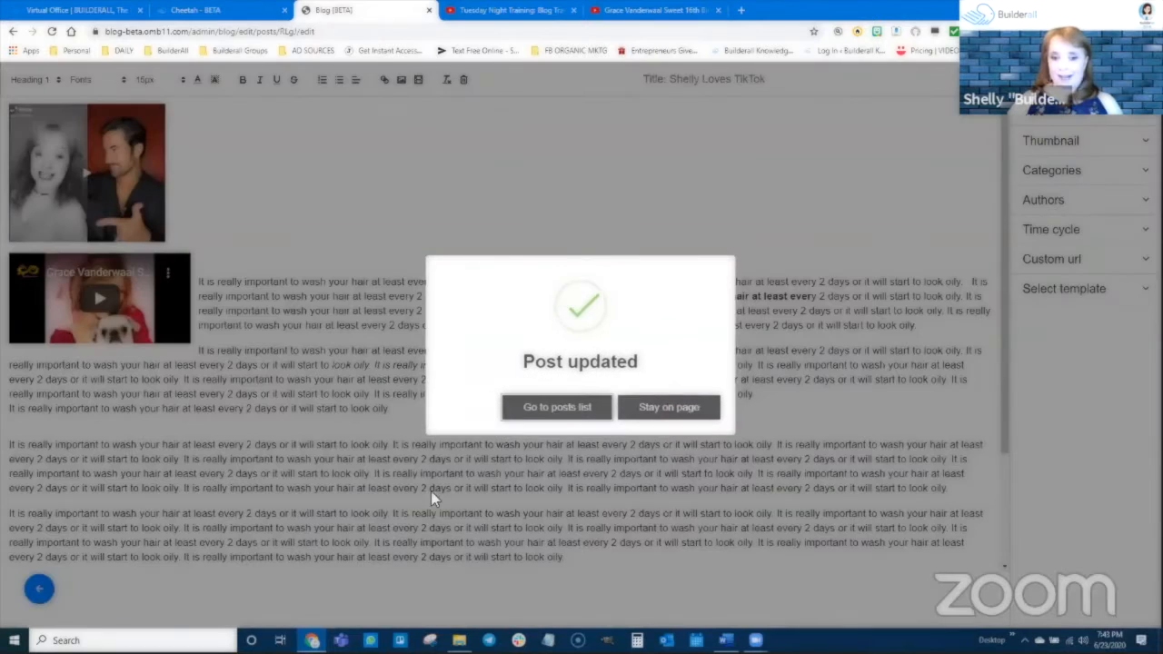
left_click(544, 413)
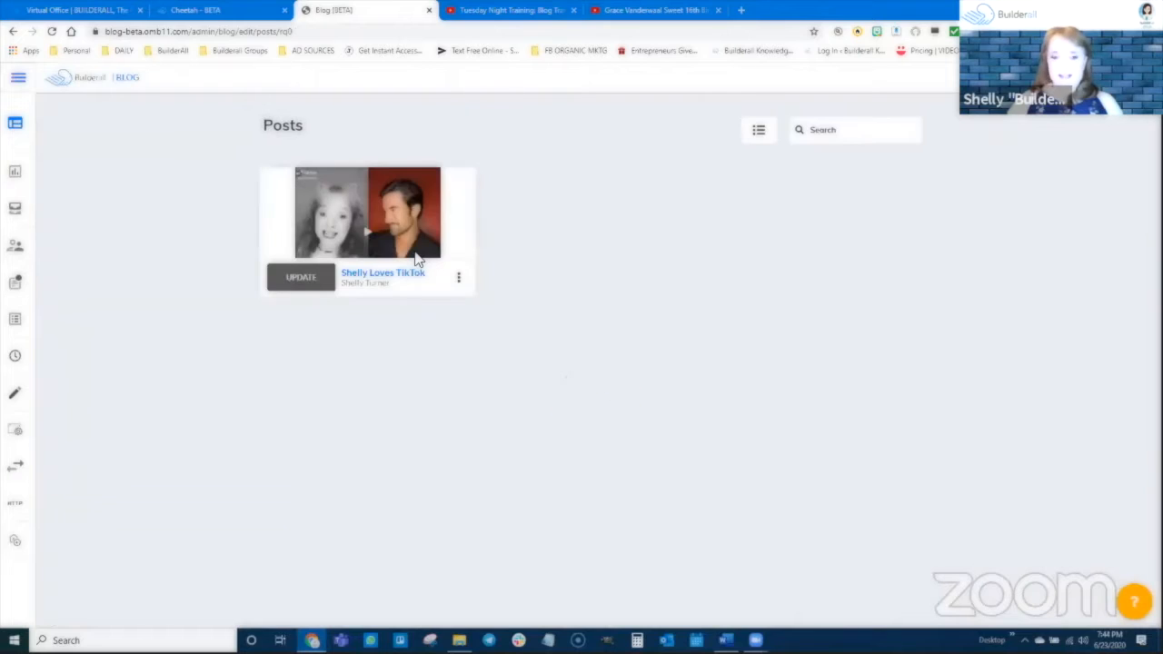
Turn on Custom SEO Settings for the post and save, leaving the keywords and meta tags empty.
left_click(458, 277)
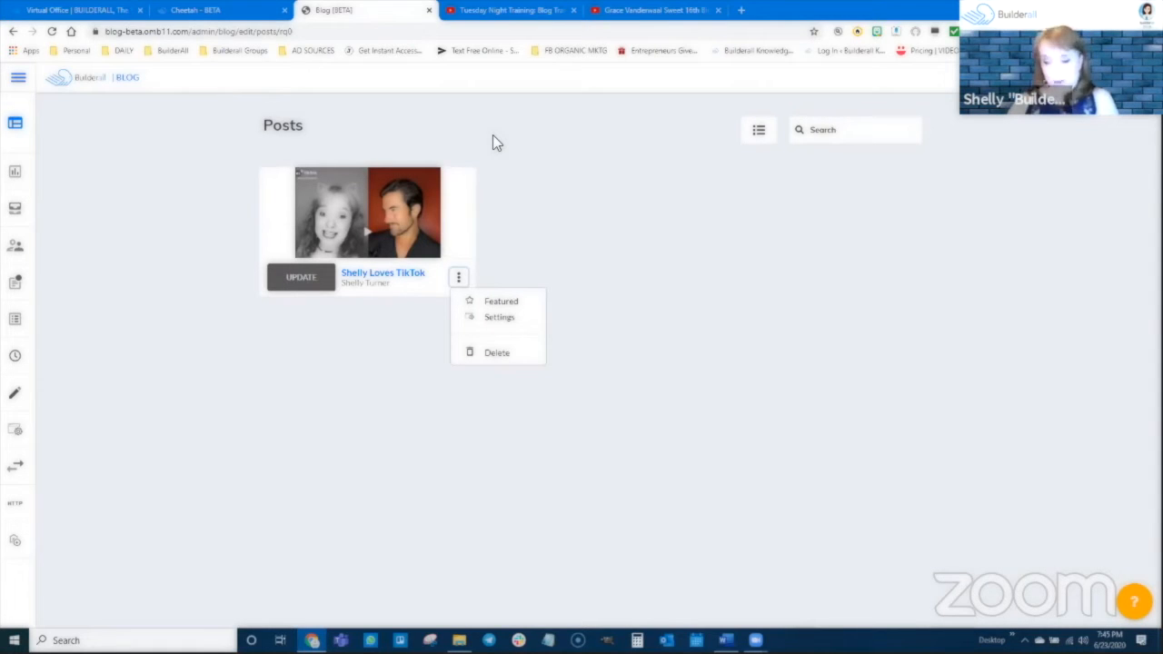
left_click(499, 325)
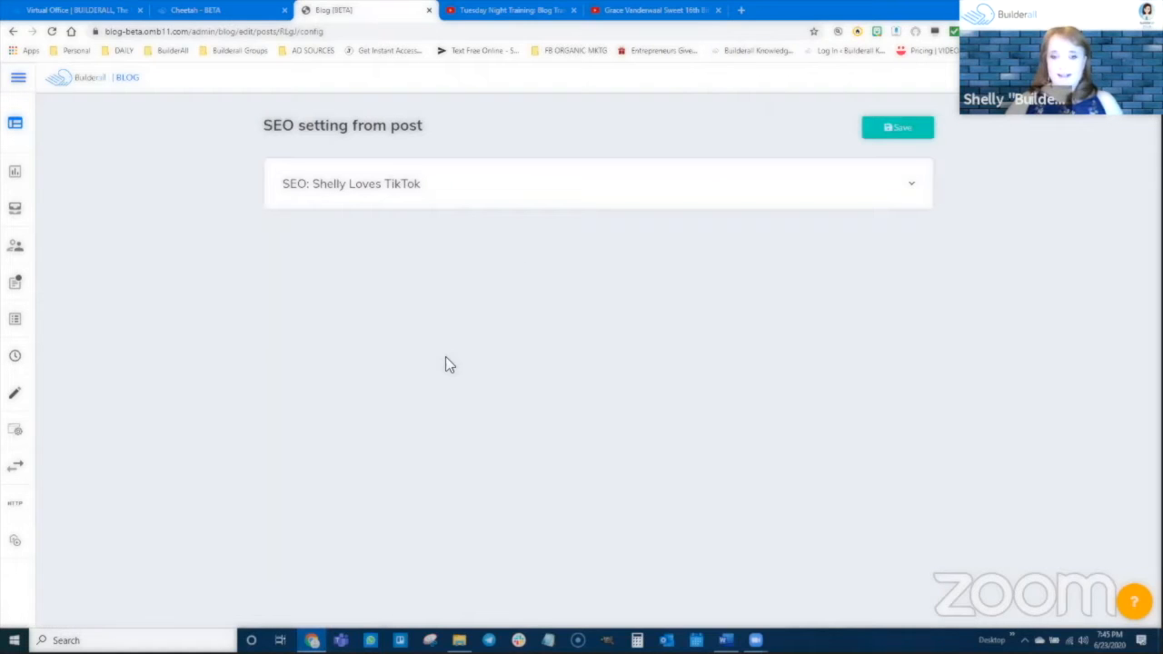
left_click(397, 193)
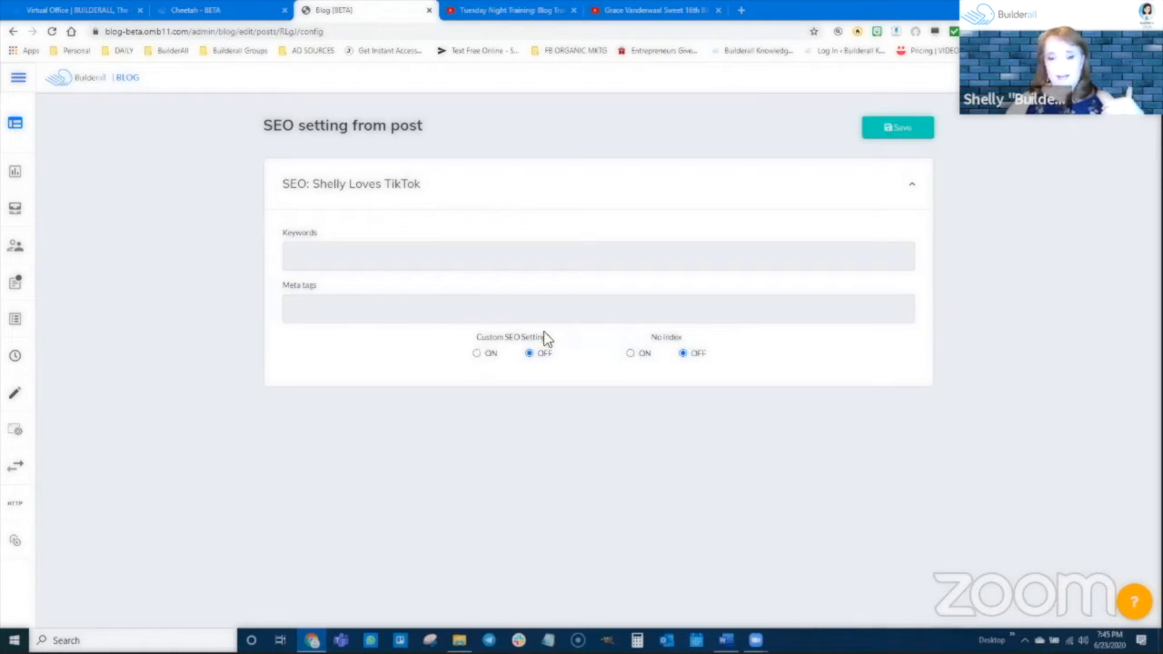
left_click(478, 354)
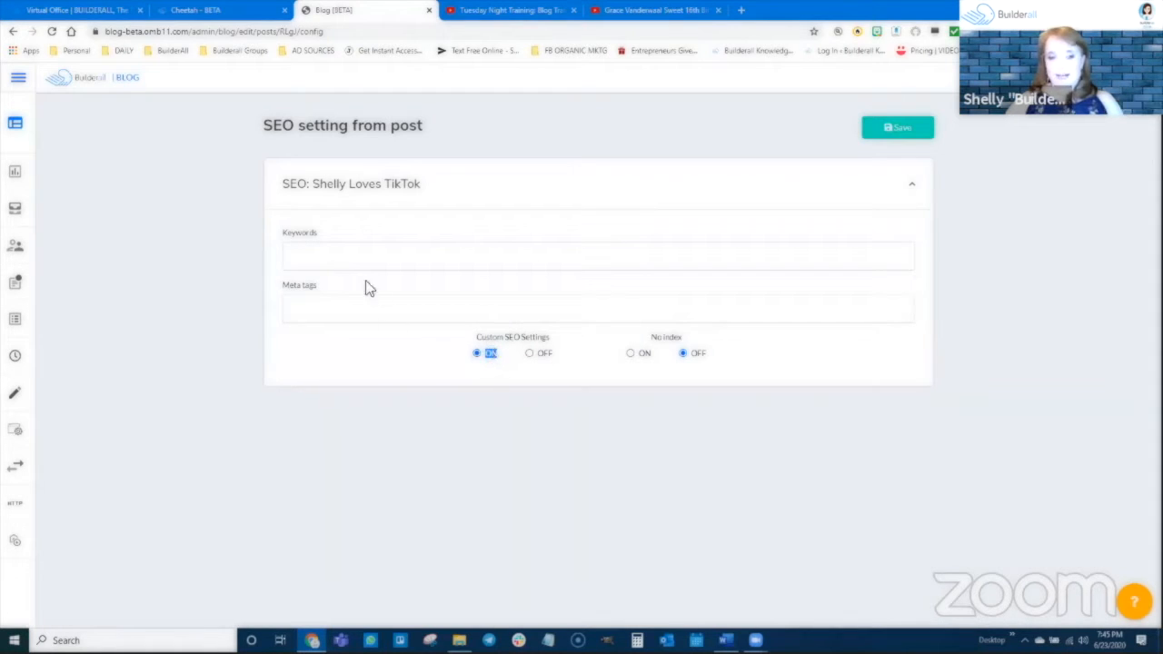
left_click(345, 256)
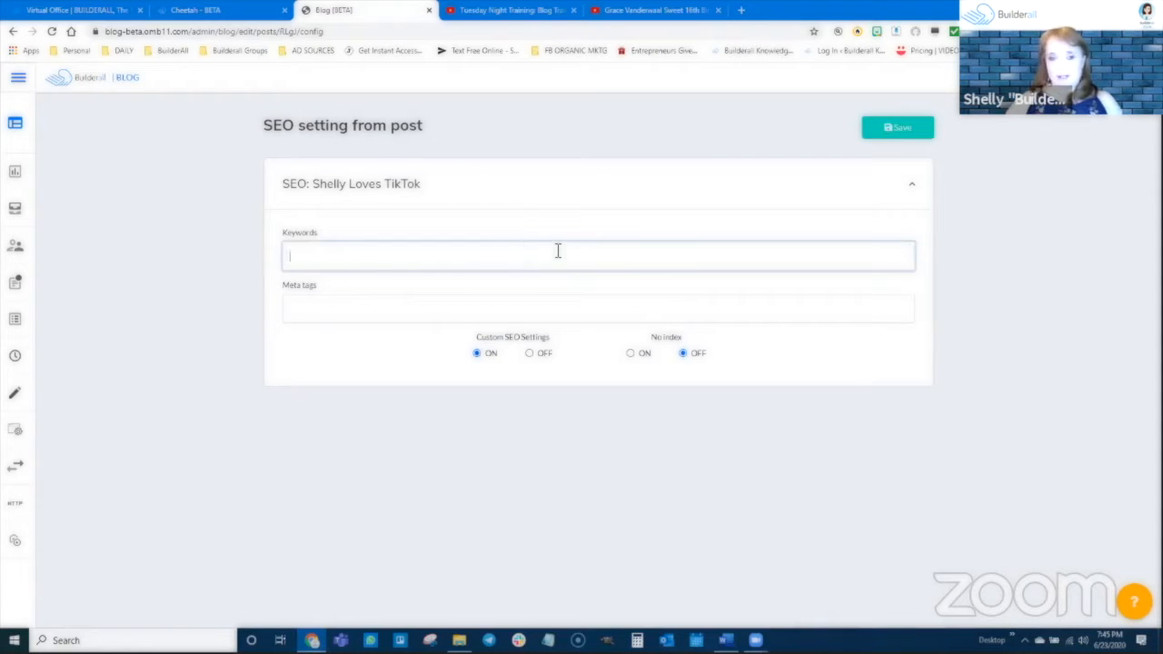
left_click(311, 310)
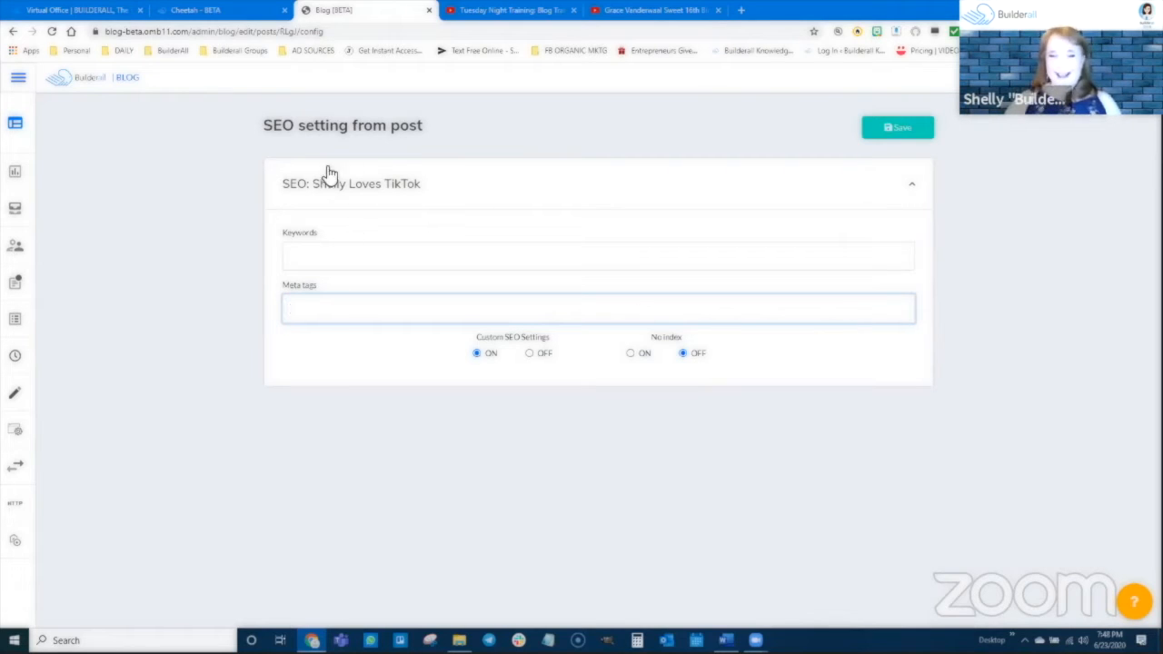
left_click(906, 133)
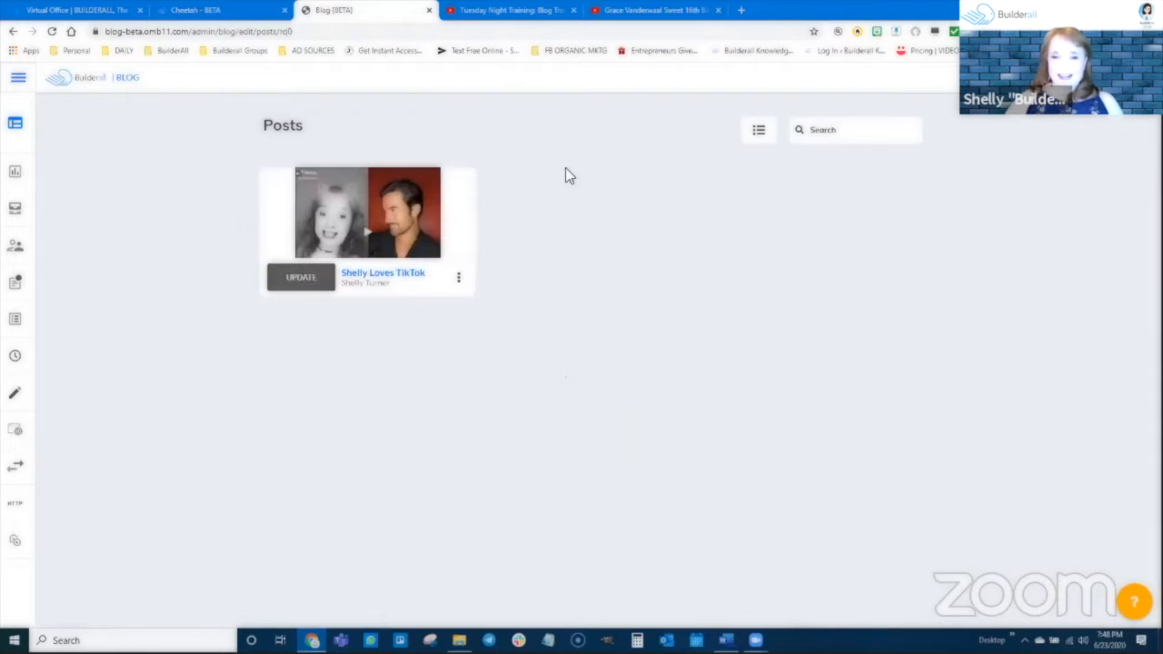
left_click(458, 277)
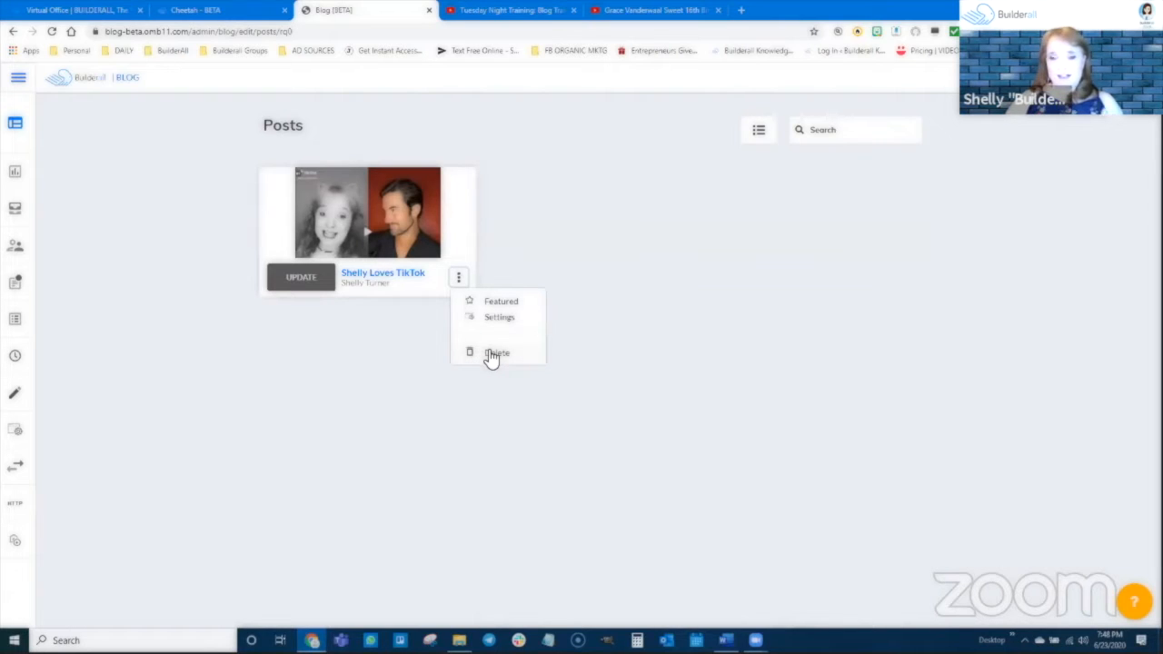
left_click(495, 405)
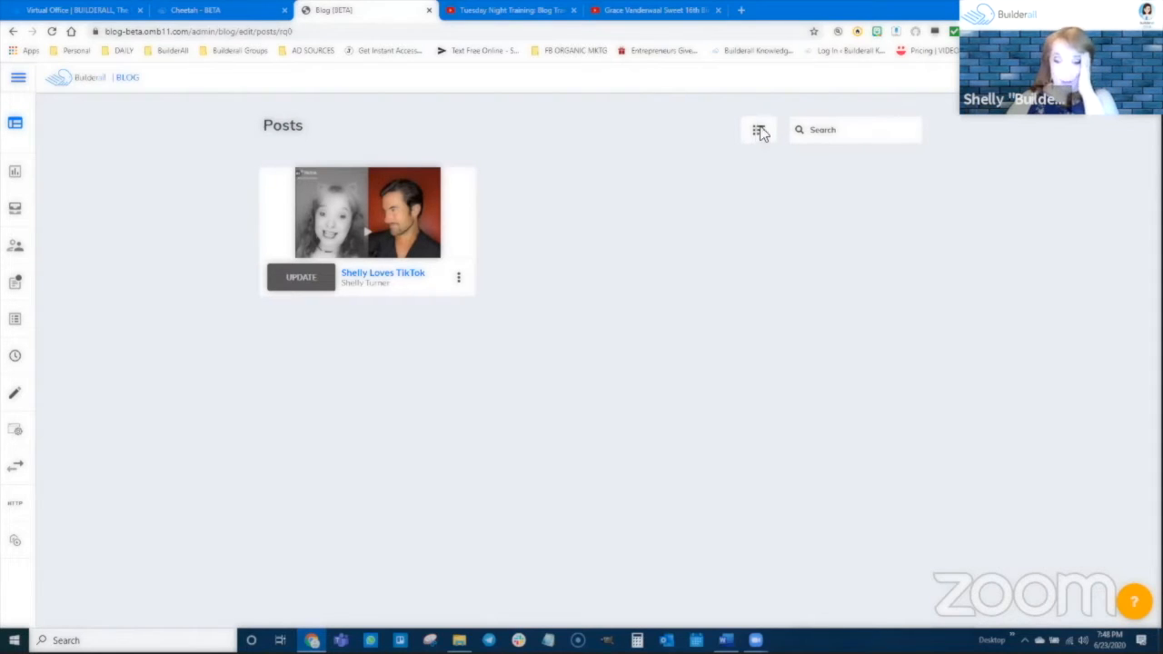
left_click(827, 139)
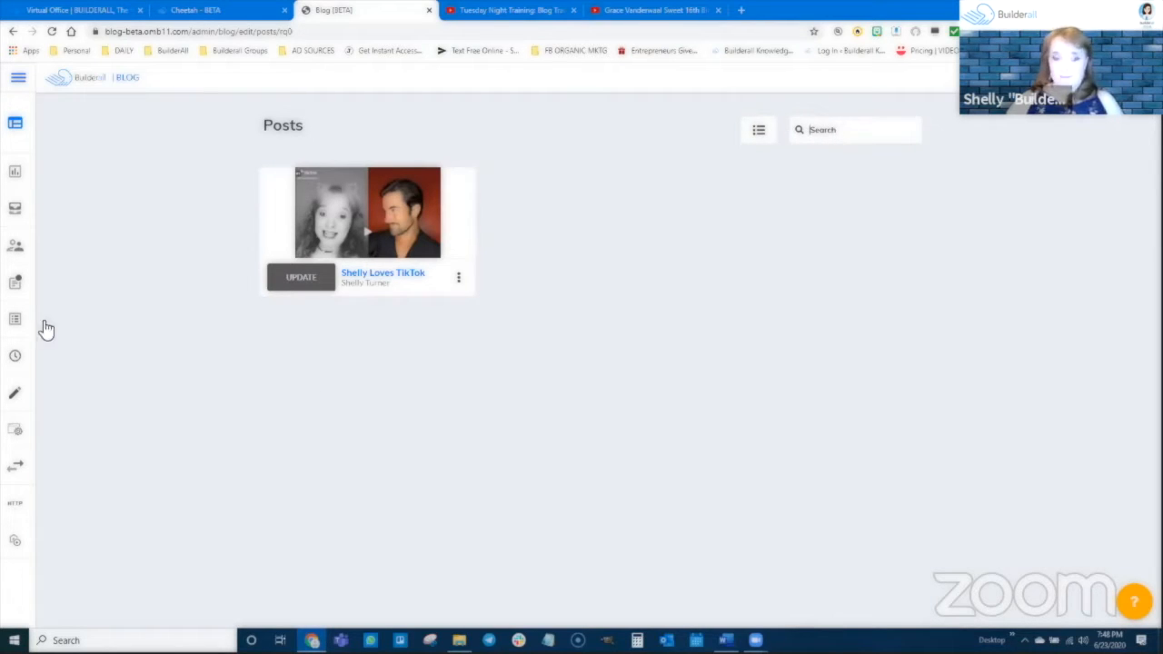
View the blog's Dripping Timeline.
mouse_move(27, 346)
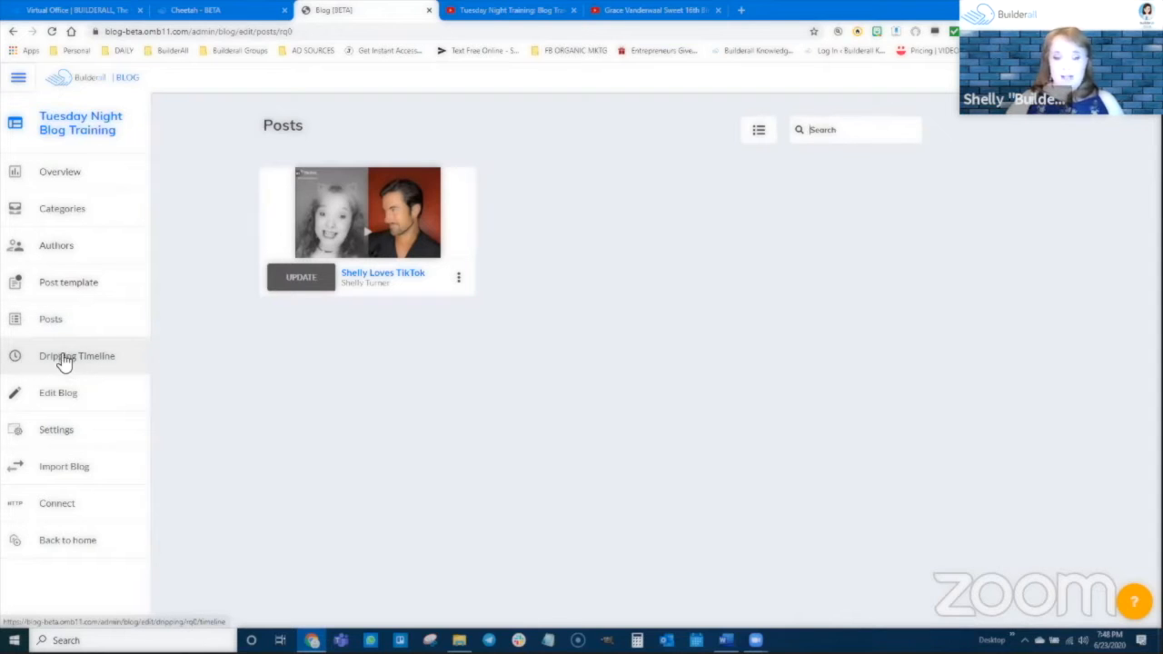
left_click(76, 361)
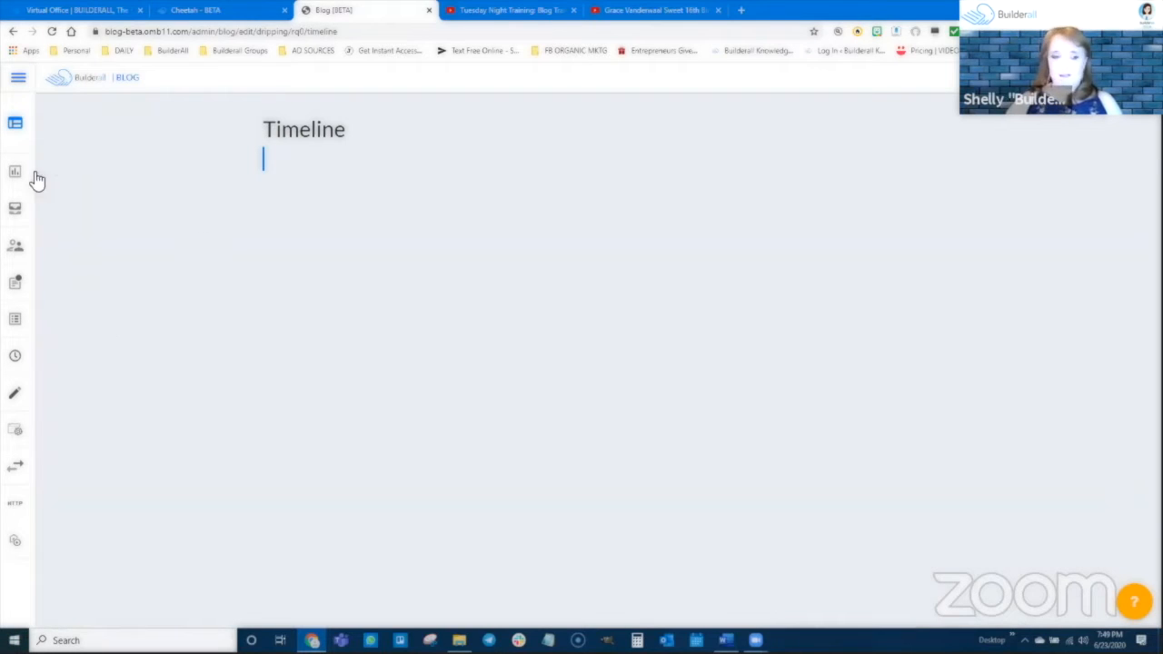
mouse_move(23, 323)
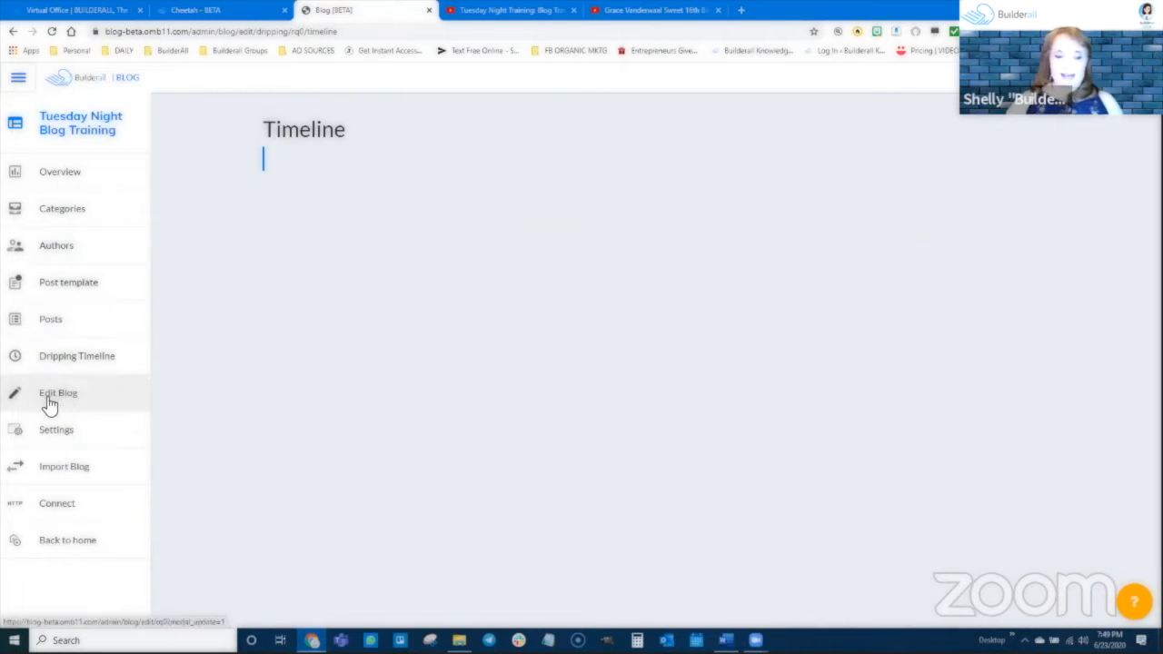
View the blog's name, description and thumbnail details, cancel without changes, and reopen the Tuesday Night Blog Training blog.
left_click(77, 407)
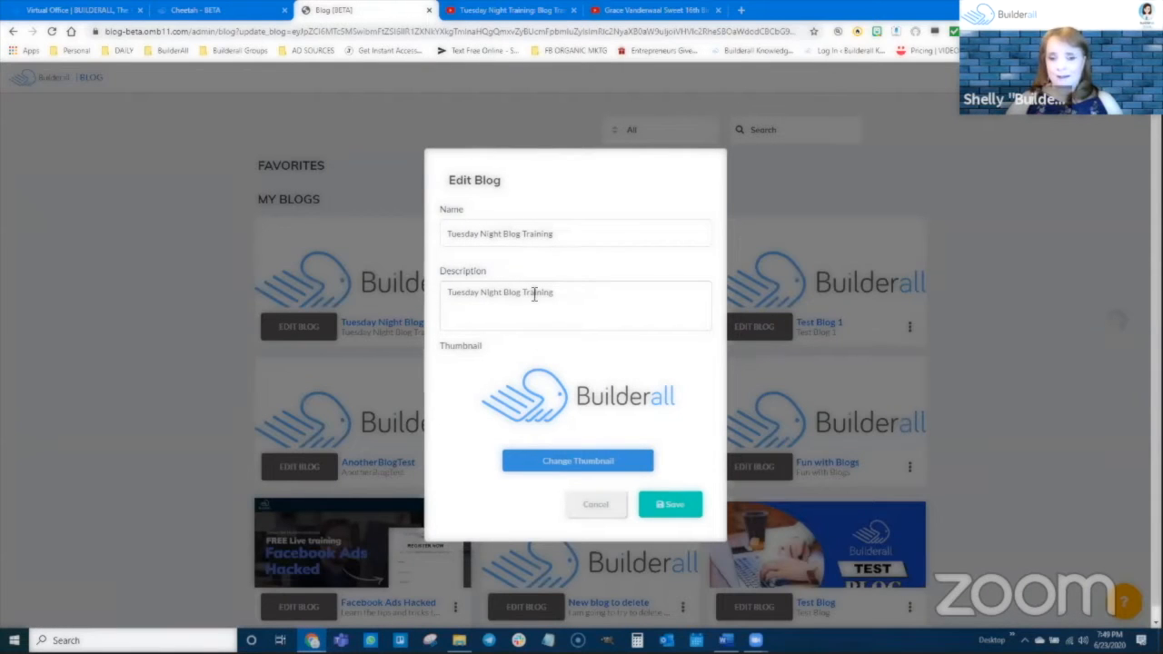
left_click(602, 505)
left_click(306, 331)
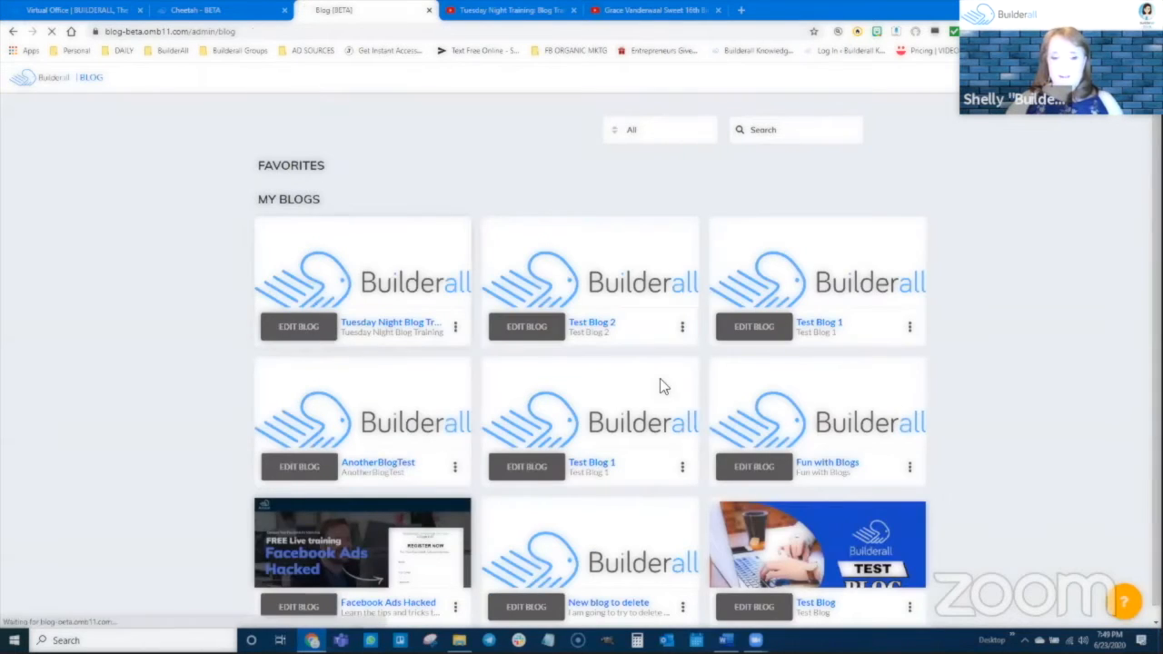
In the blog settings, set the preview date format to 01/01/2020 and expand the SEO settings.
mouse_move(12, 369)
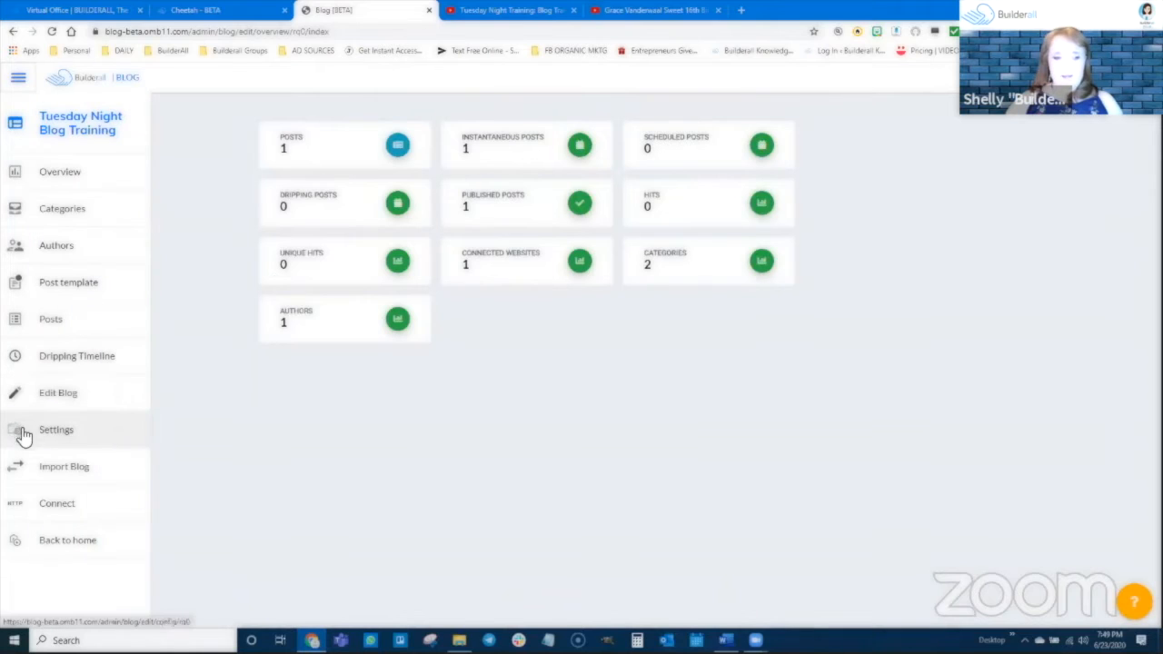
left_click(52, 435)
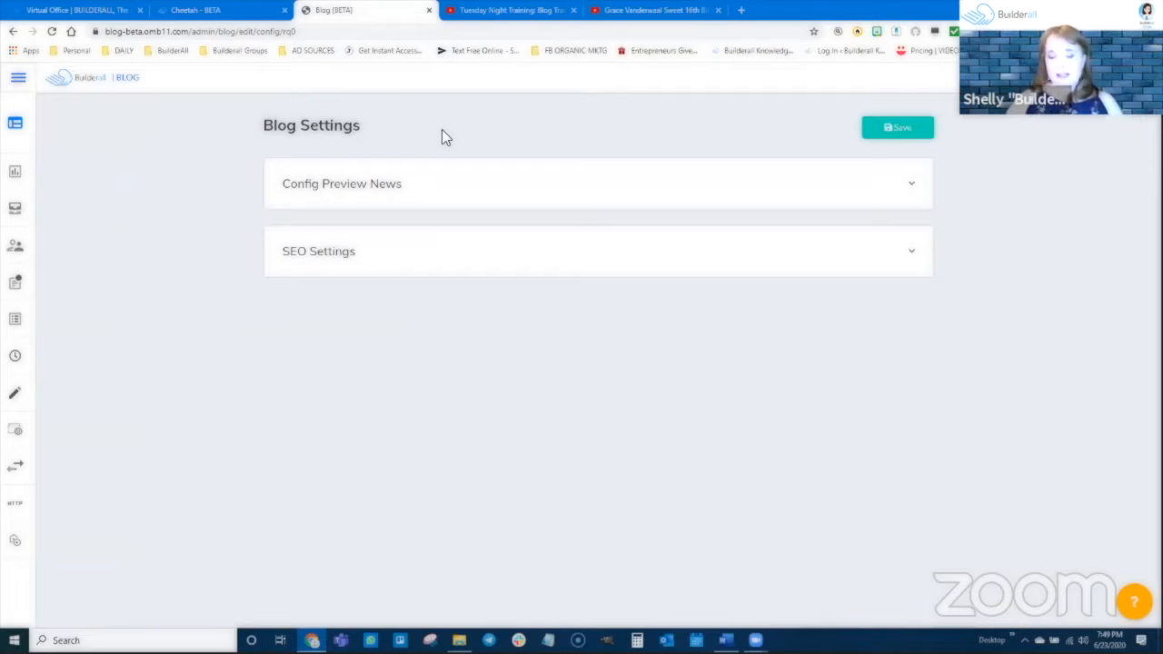
left_click(382, 187)
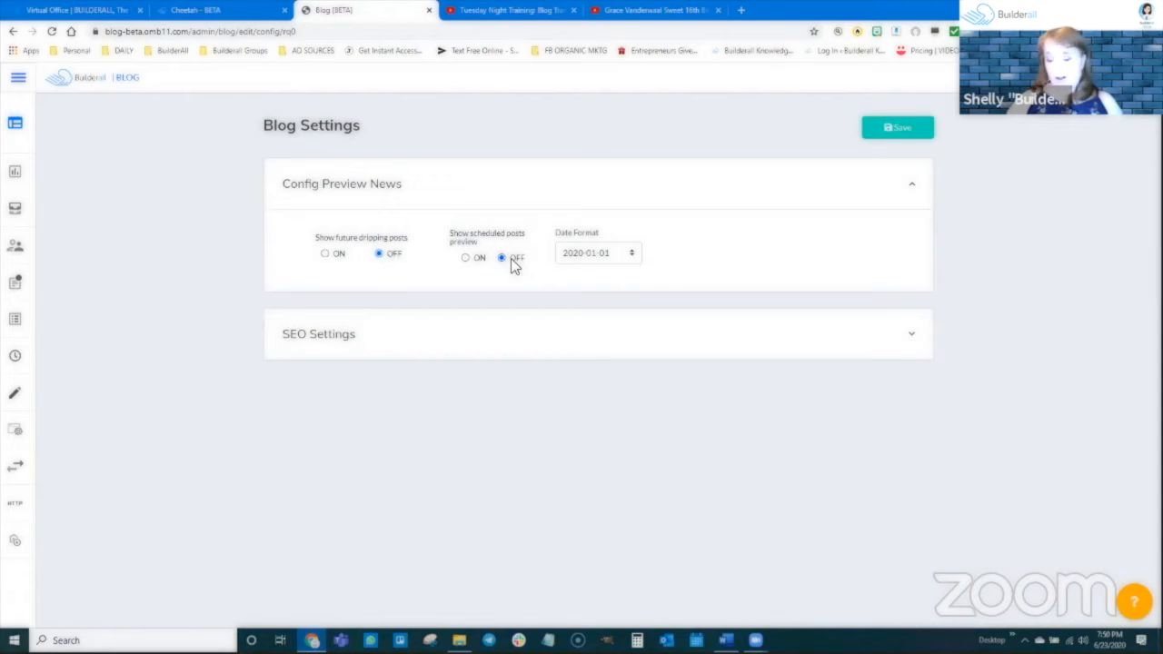
left_click(596, 252)
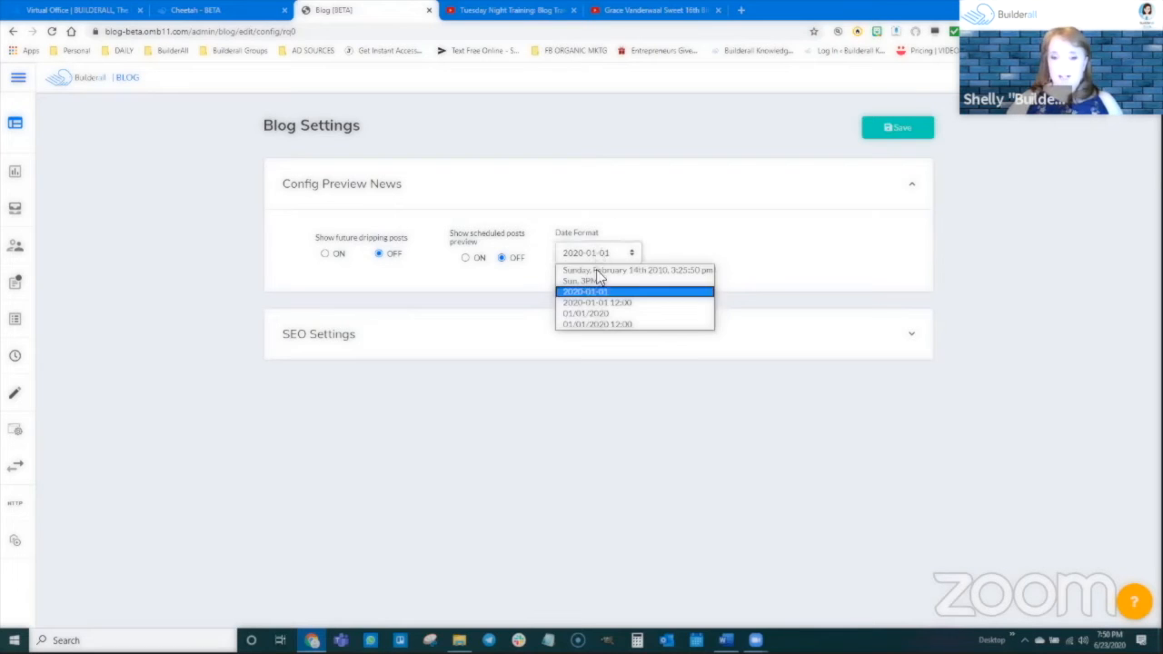
left_click(598, 314)
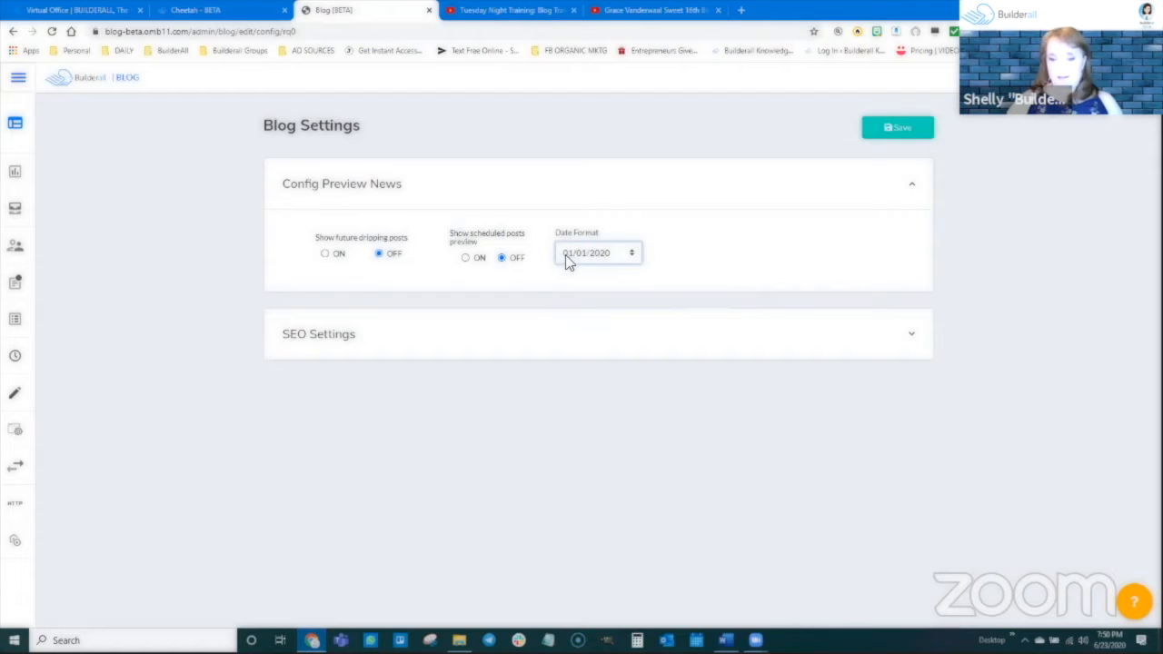
left_click(330, 346)
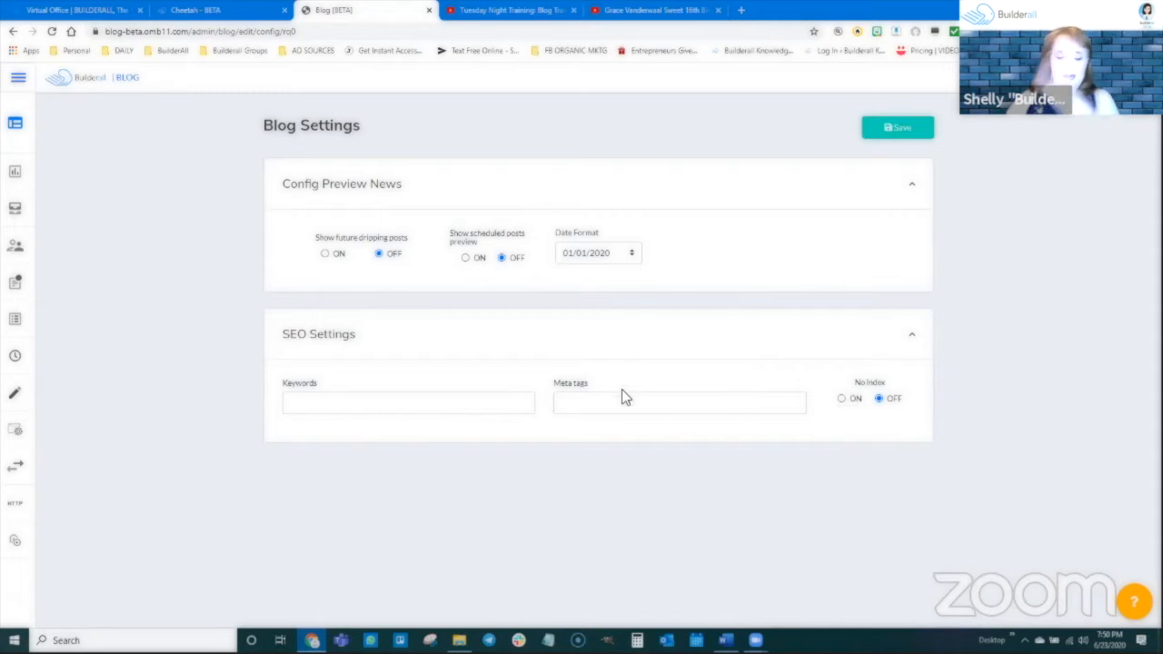
Look through the list of existing blogs available for import.
mouse_move(16, 320)
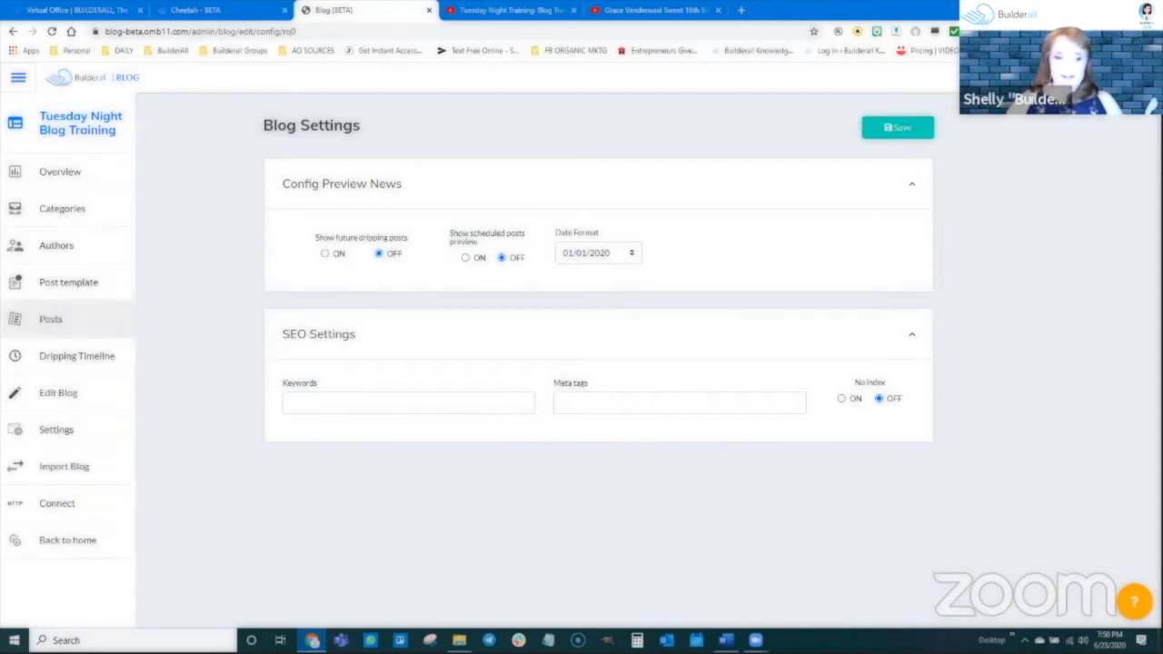
left_click(47, 470)
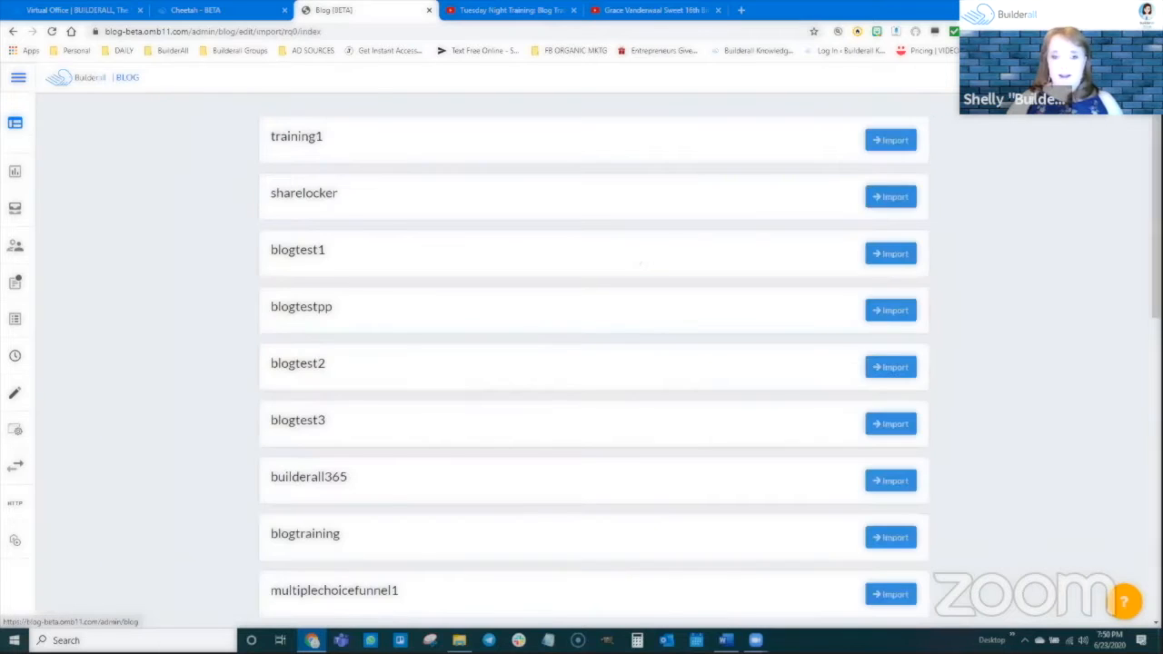
scroll(430, 472, "down", 8)
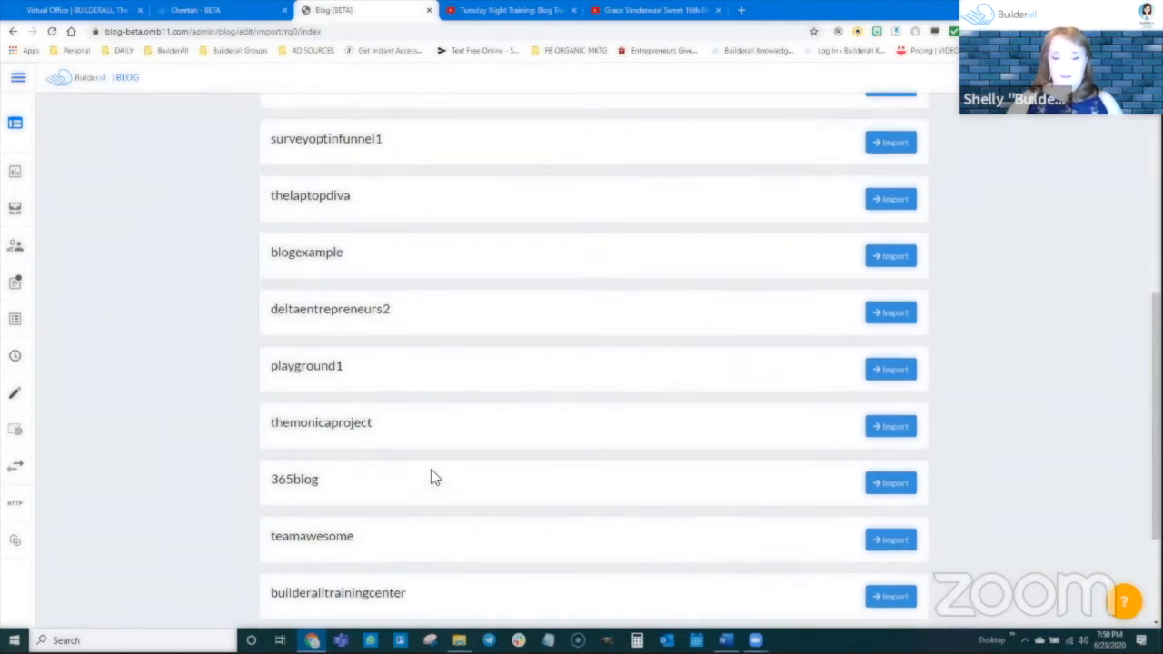
scroll(431, 472, "up", 6)
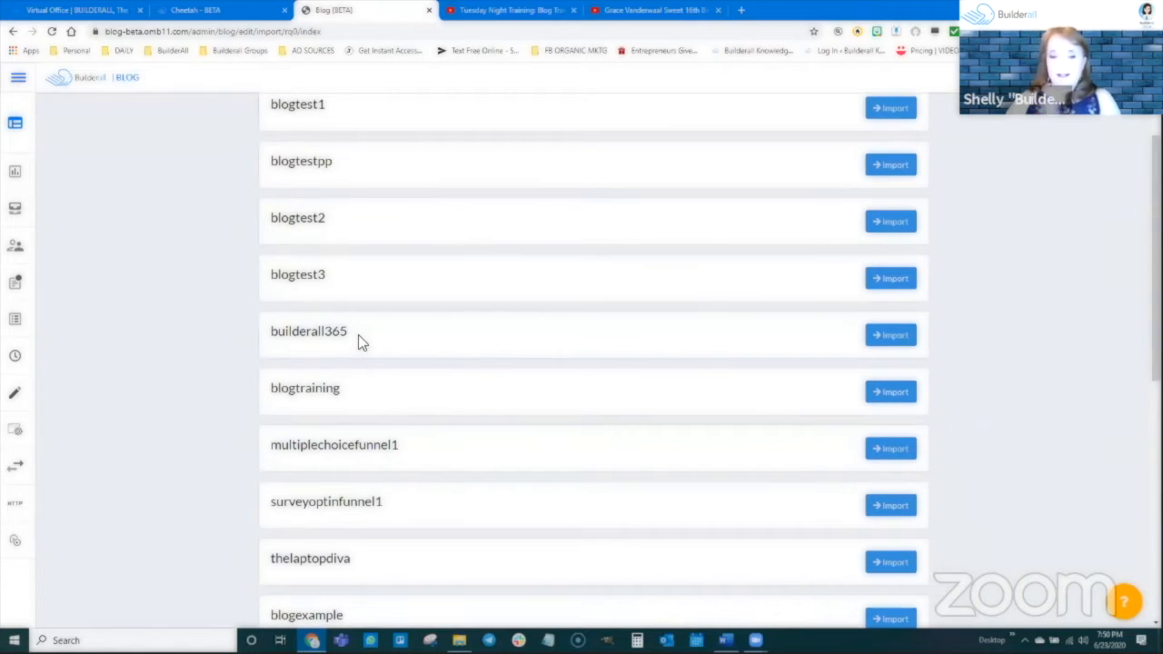
scroll(358, 338, "up", 2)
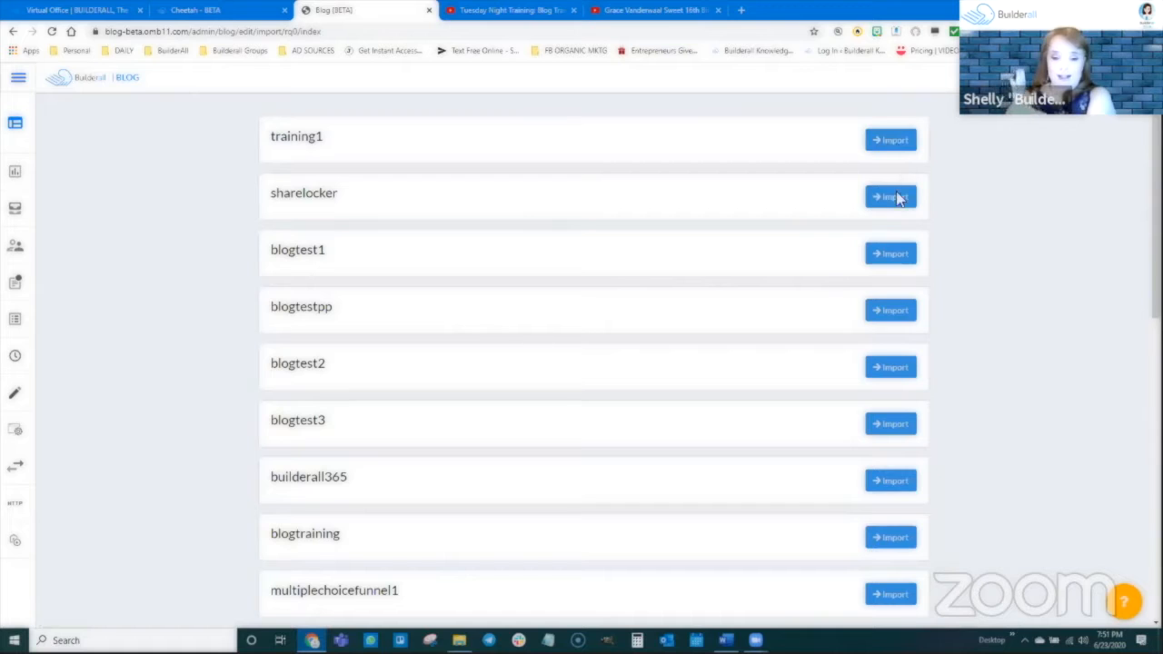
Return to the blog home page and look over the list of all blogs.
mouse_move(9, 433)
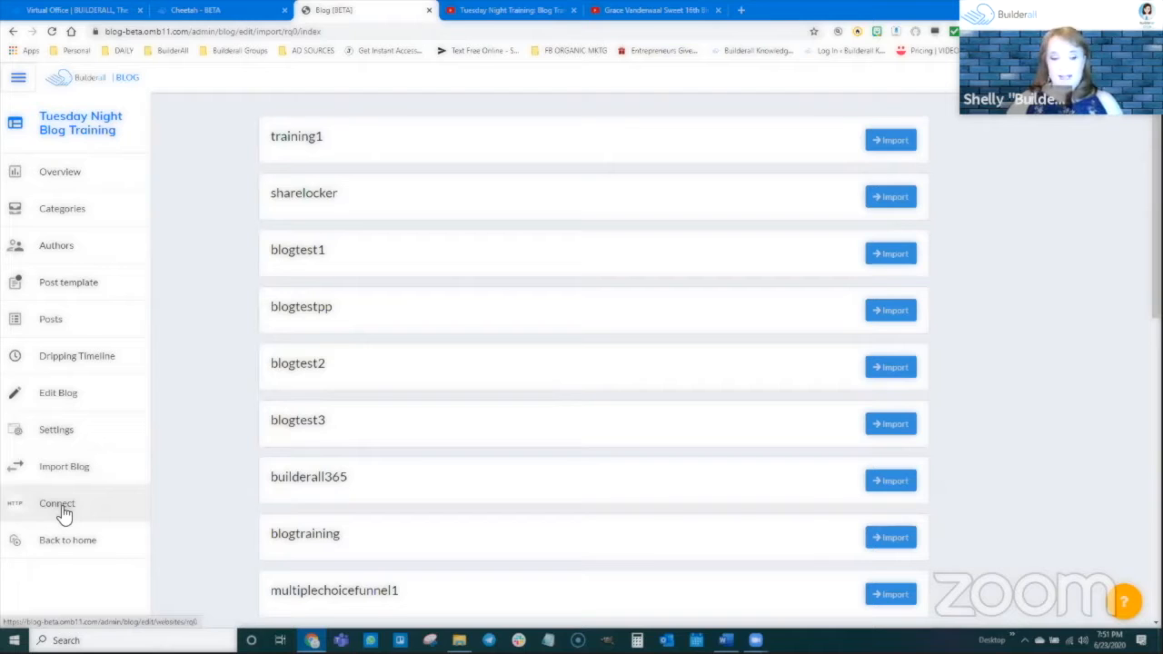
left_click(87, 540)
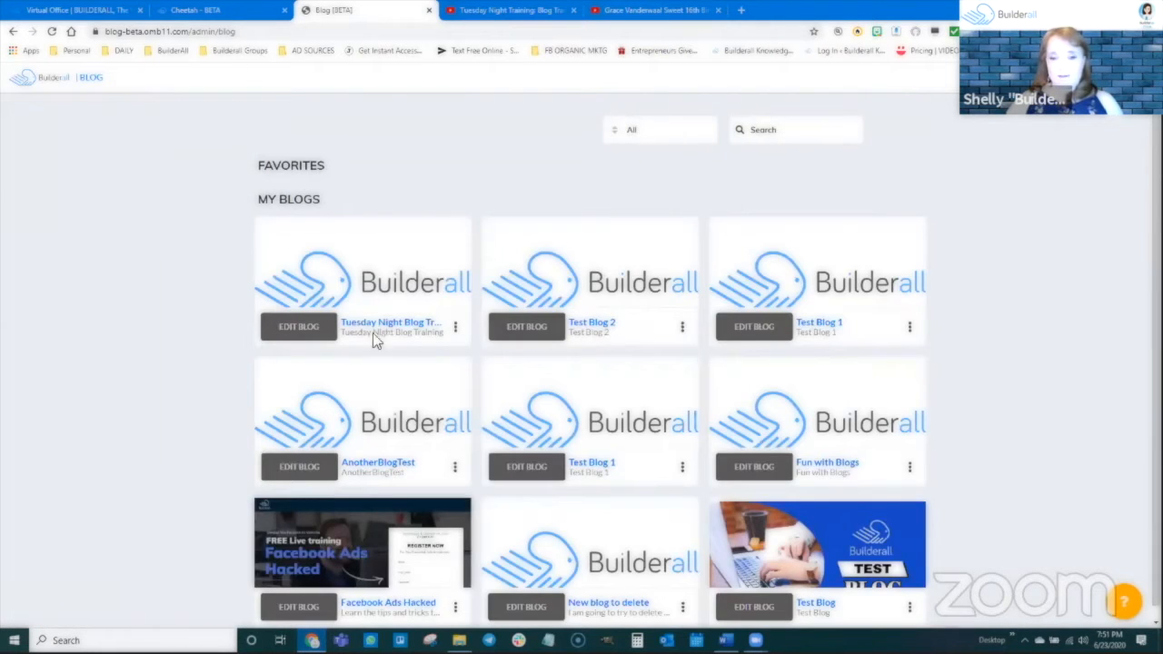
scroll(142, 495, "down", 1)
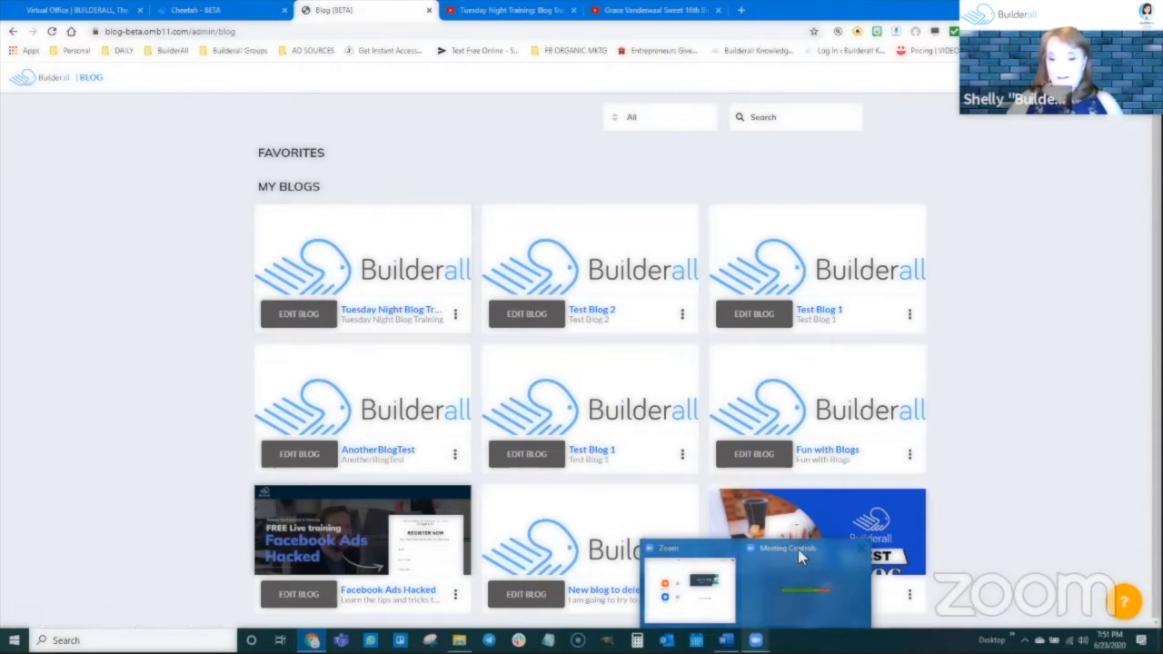
mouse_move(793, 551)
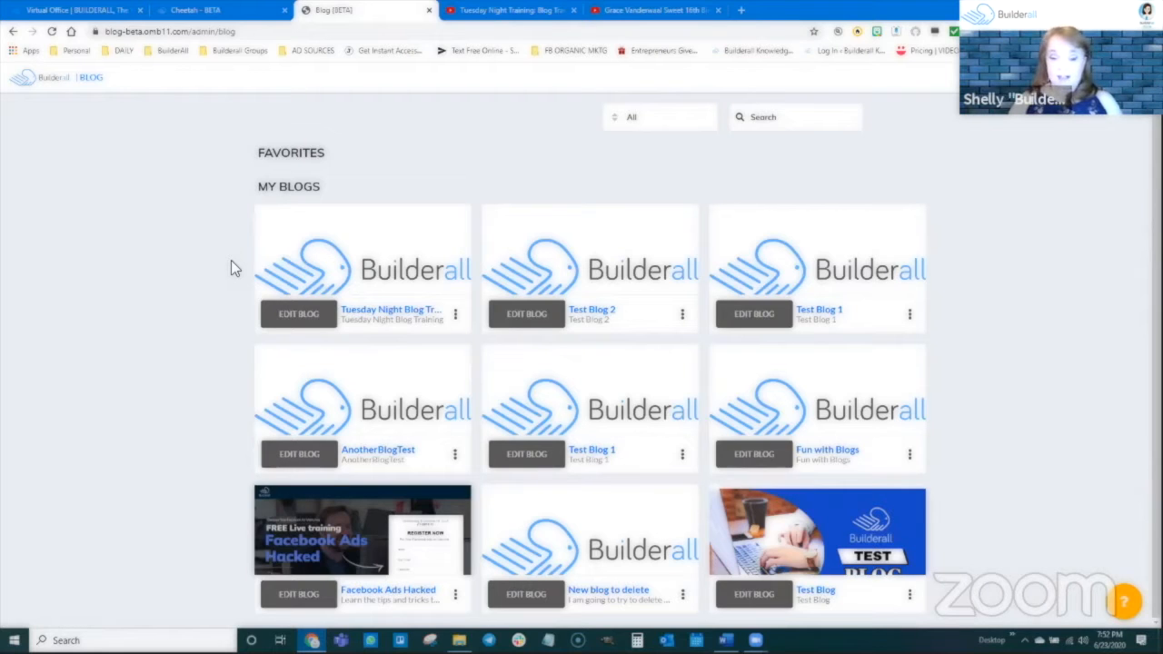
Switch to the Cheetah site builder and reload the Tuesday Night Blog Training site's pages to check its blog pages.
left_click(195, 10)
scroll(308, 300, "up", 3)
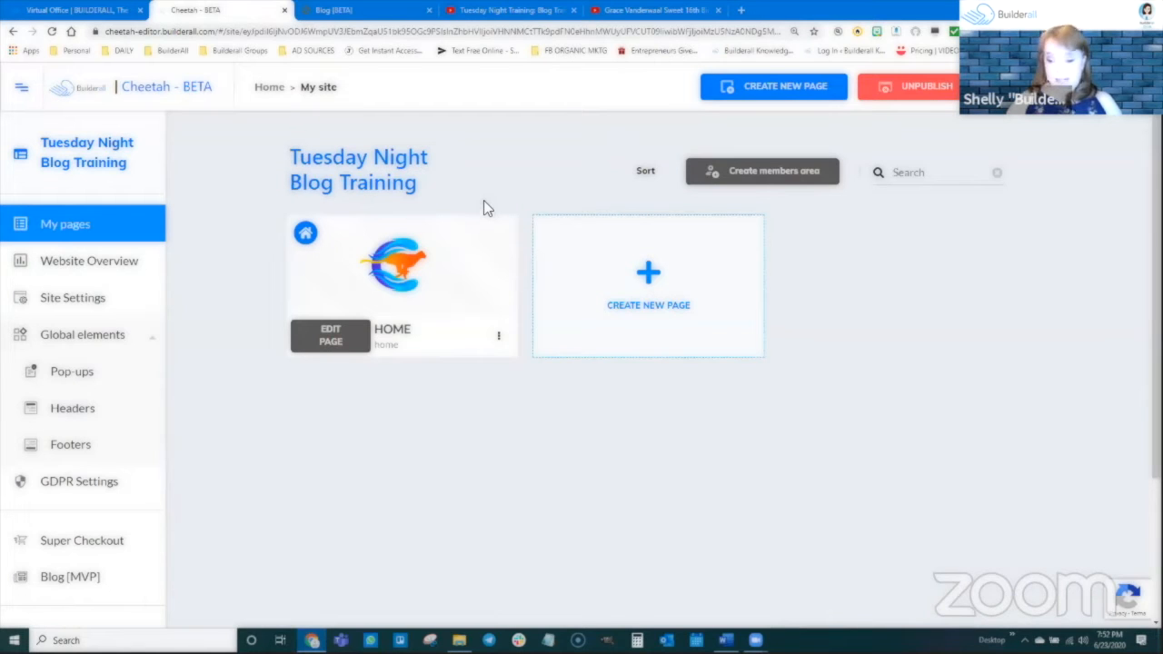
mouse_move(489, 261)
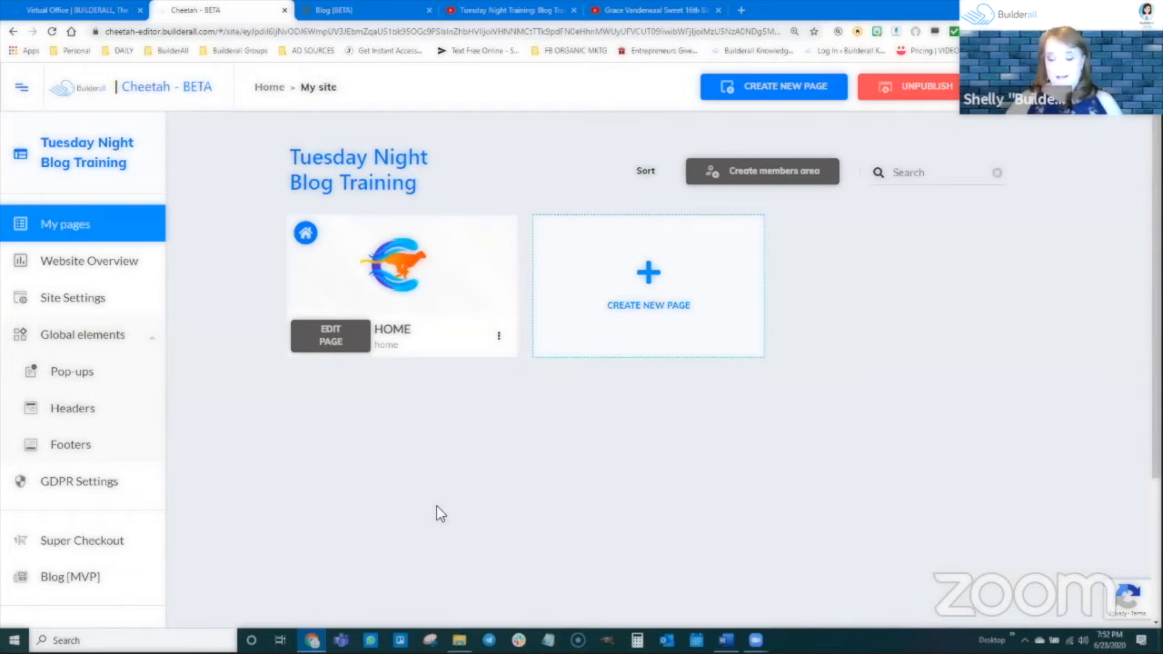
left_click(51, 31)
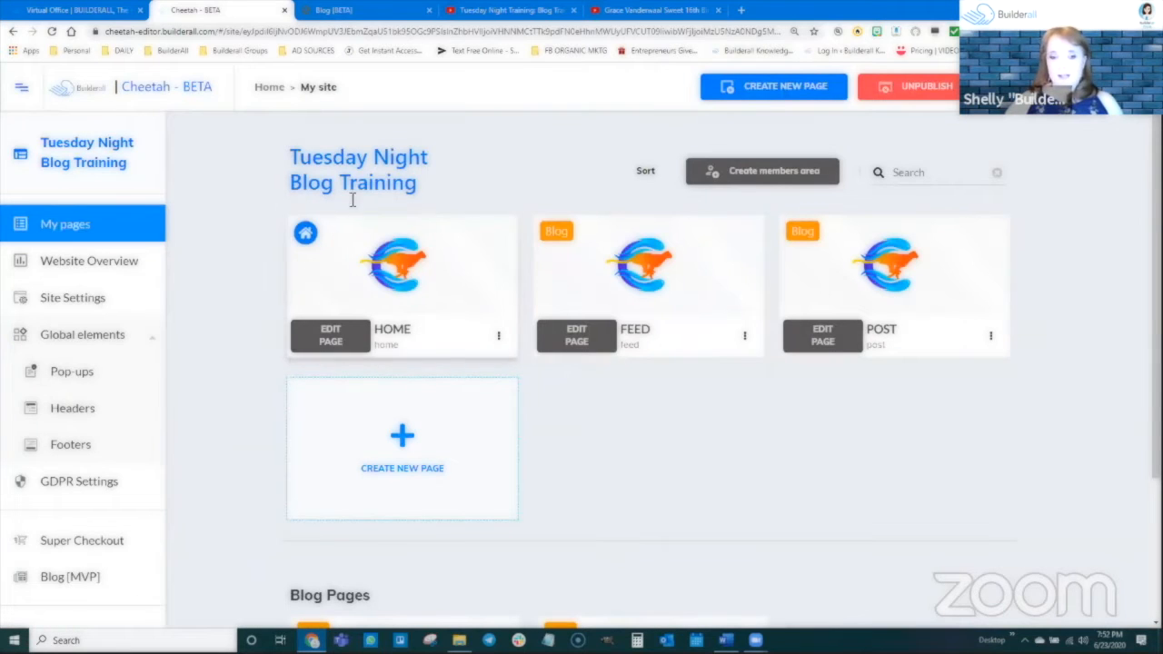
mouse_move(342, 296)
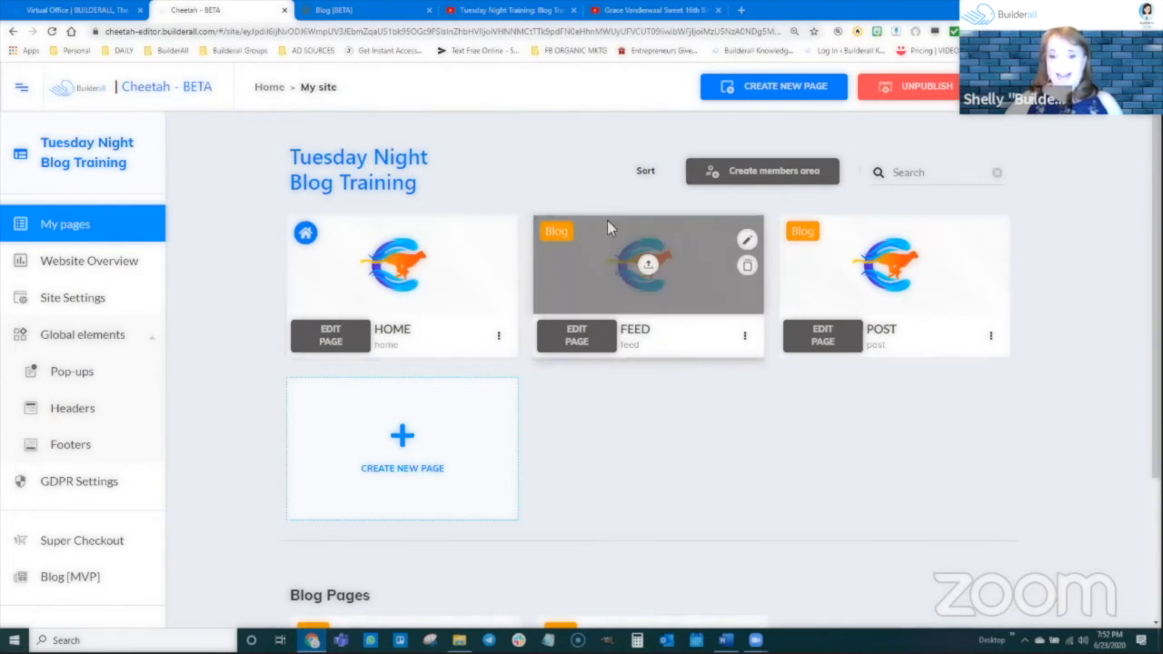
mouse_move(579, 258)
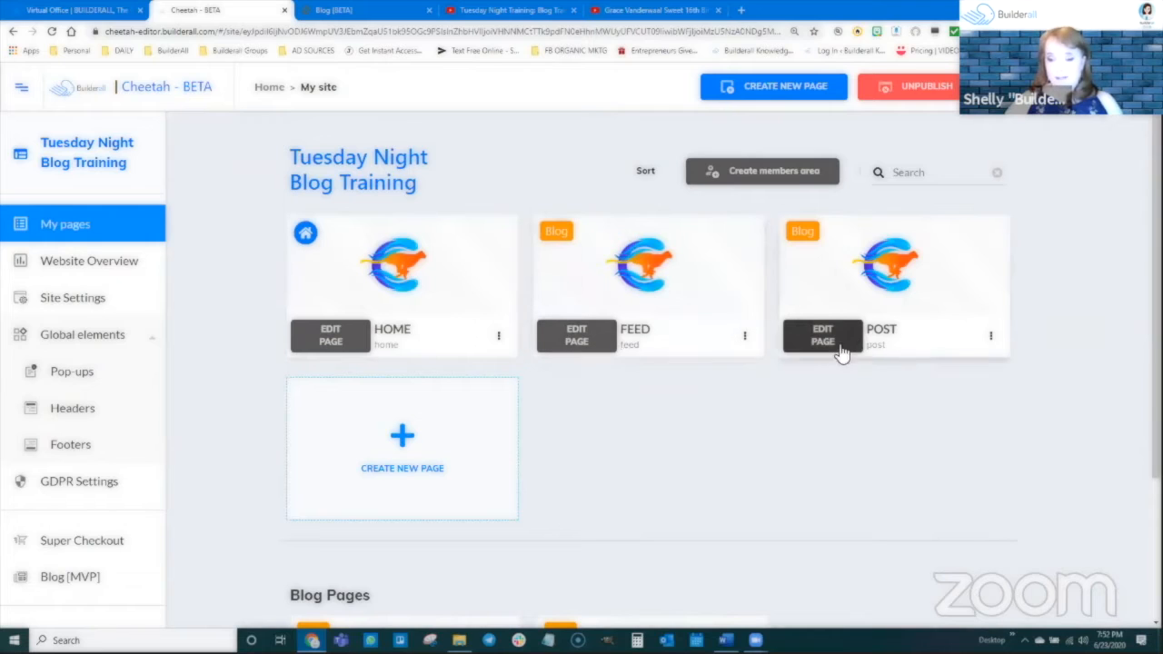
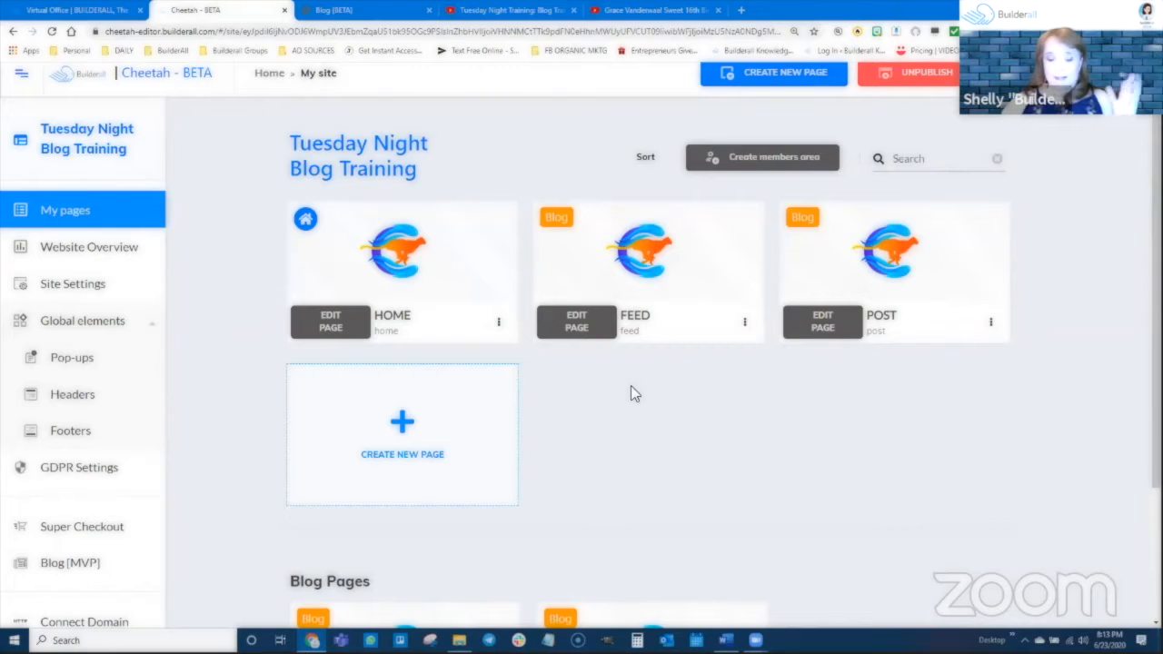
Look over the Tuesday Night Blog Training site's pages and its Blog Pages section, comparing the Feed and Post pages.
scroll(631, 391, "down", 2)
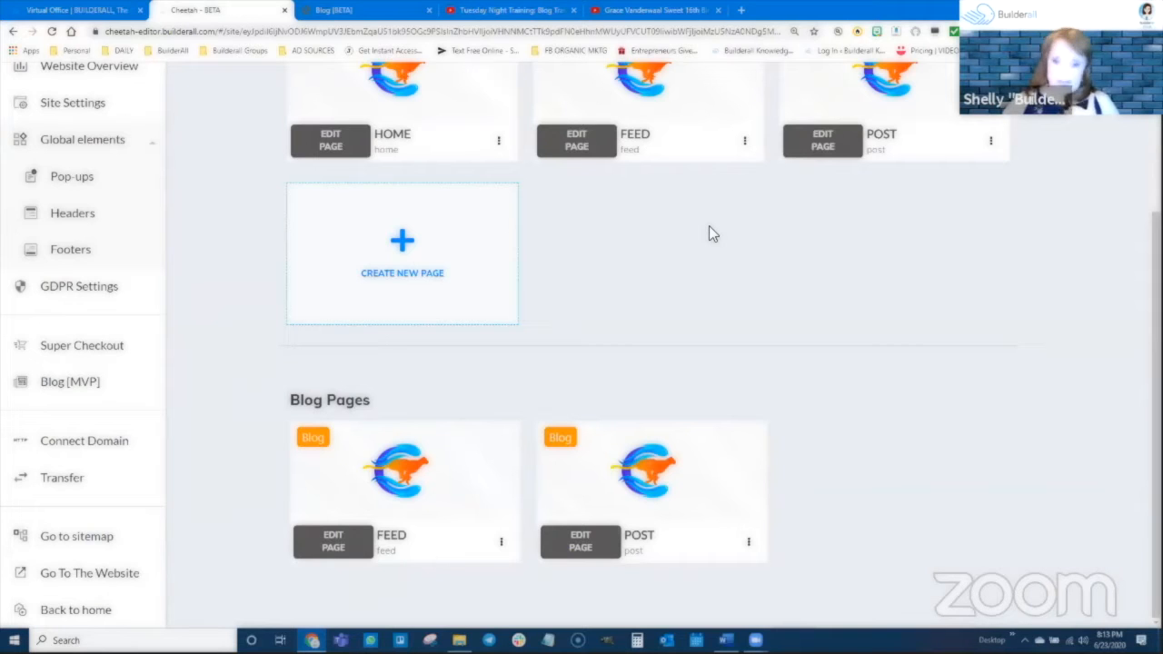
scroll(701, 177, "up", 3)
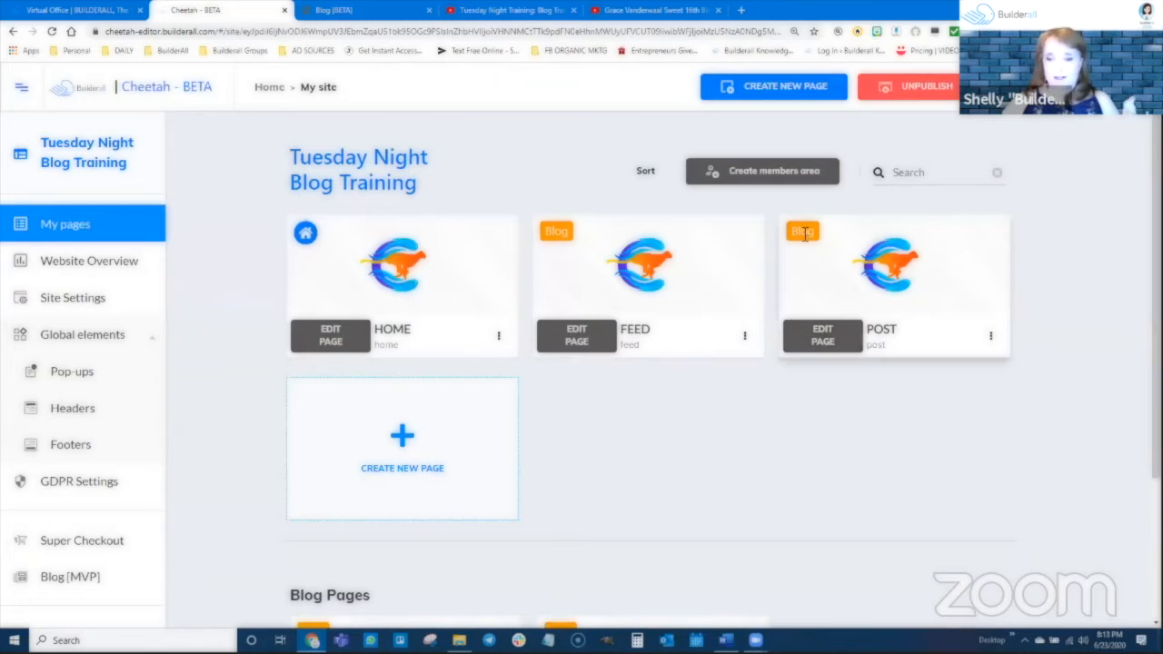
scroll(613, 405, "down", 3)
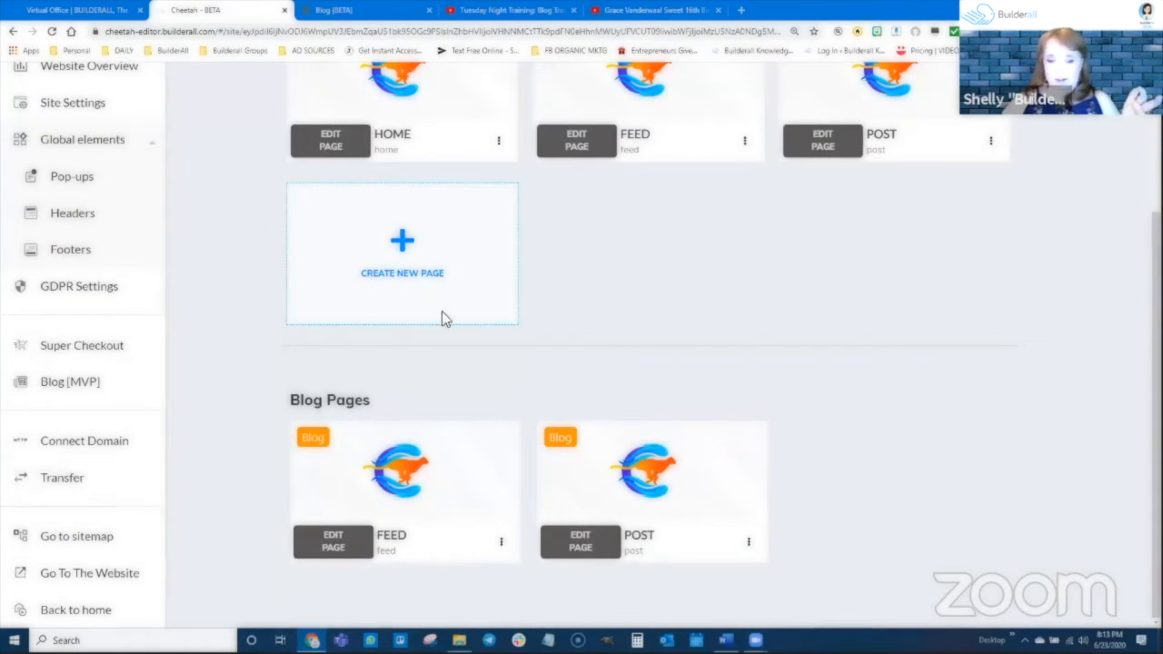
mouse_move(656, 443)
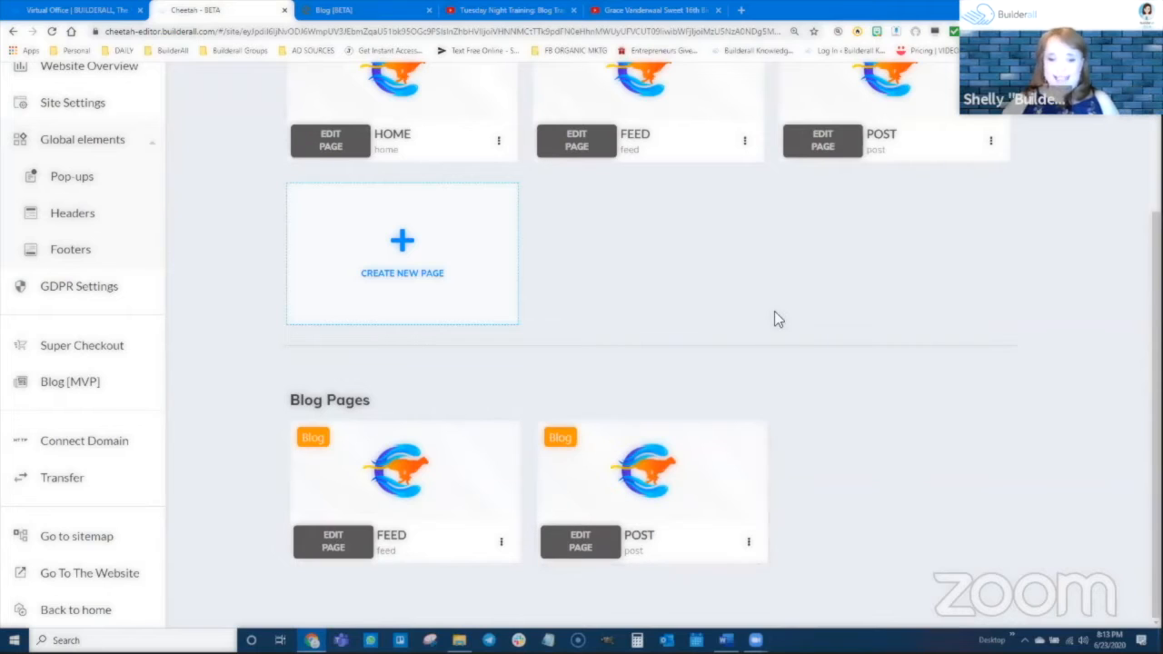
mouse_move(416, 468)
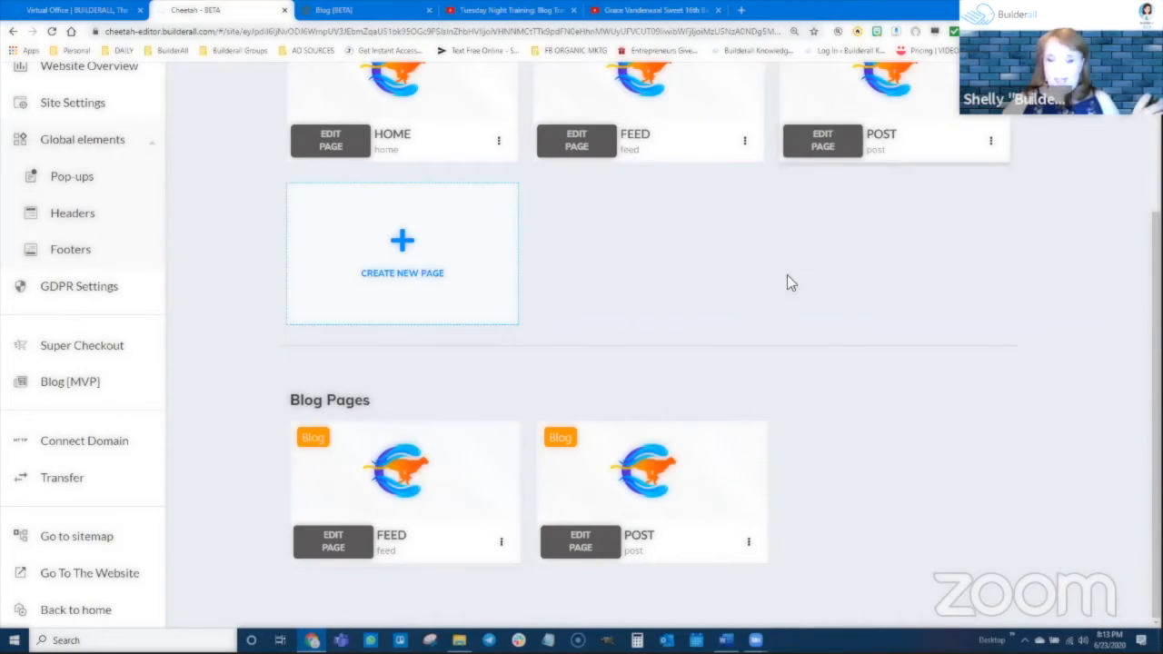
mouse_move(686, 477)
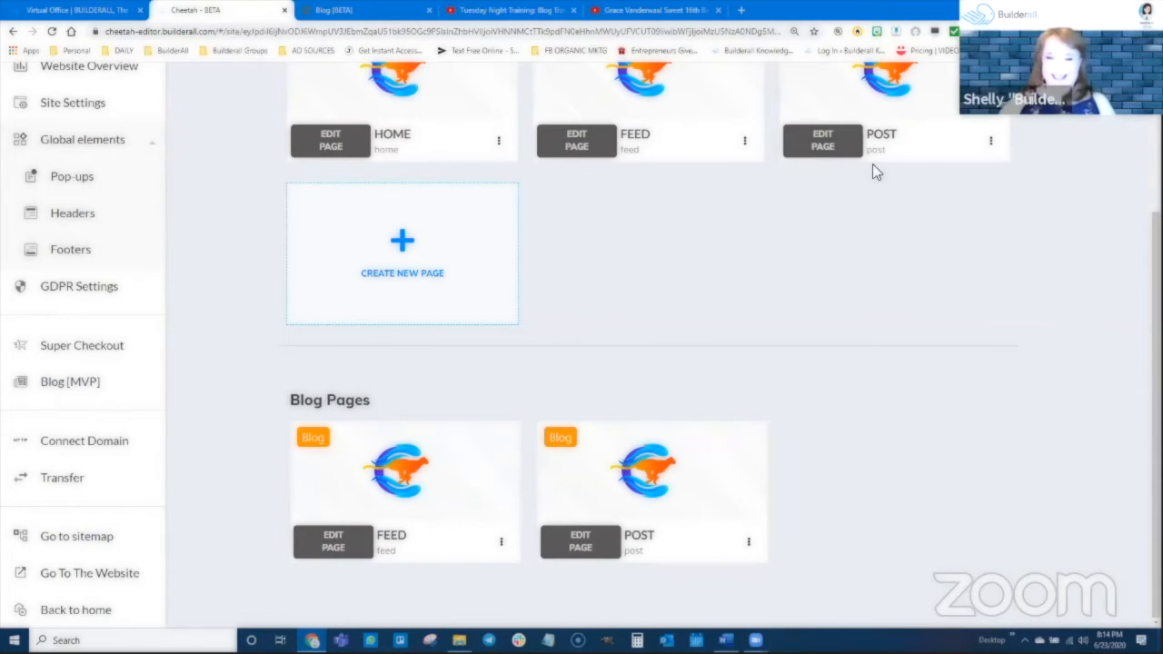
scroll(872, 173, "up", 1)
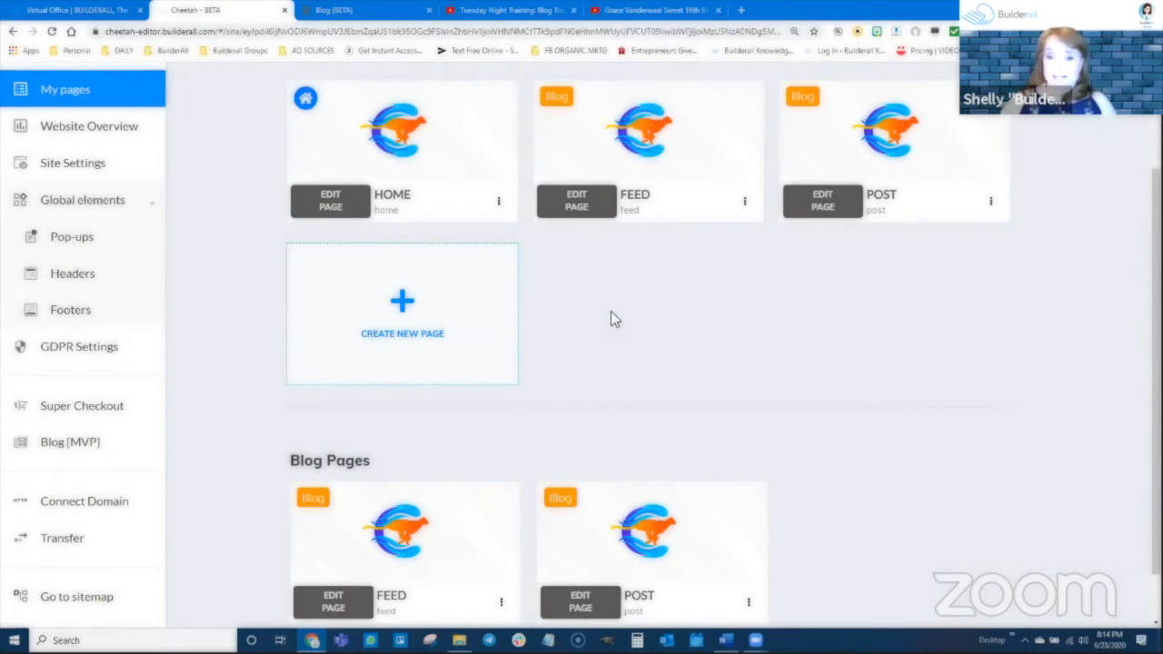
scroll(612, 314, "up", 3)
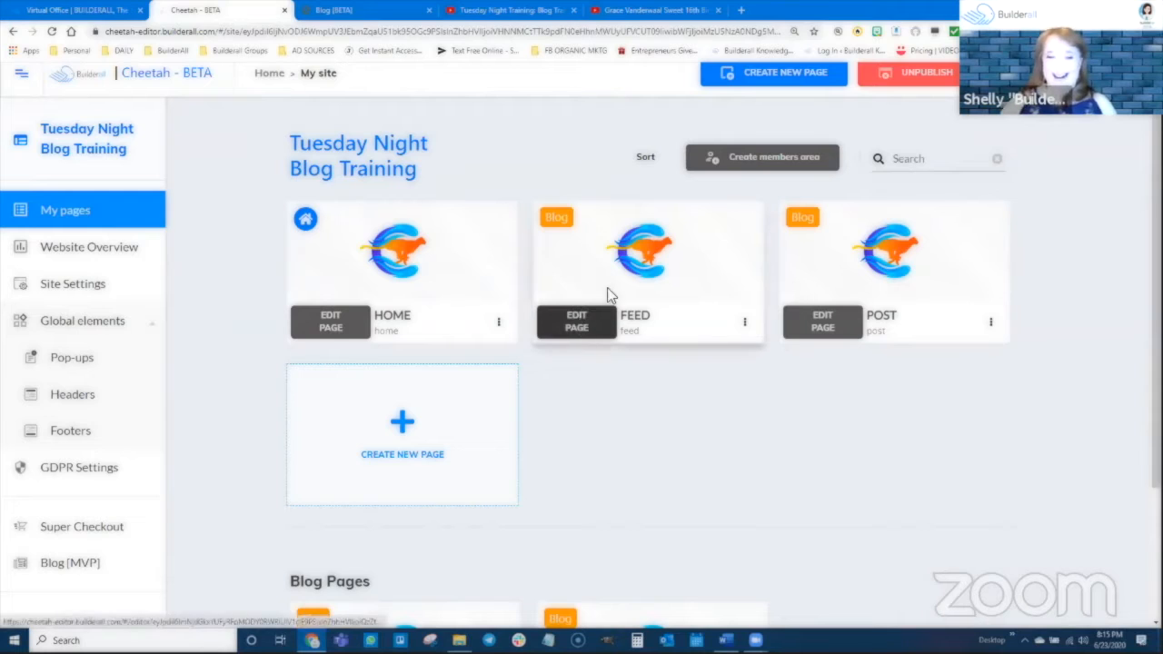
mouse_move(561, 267)
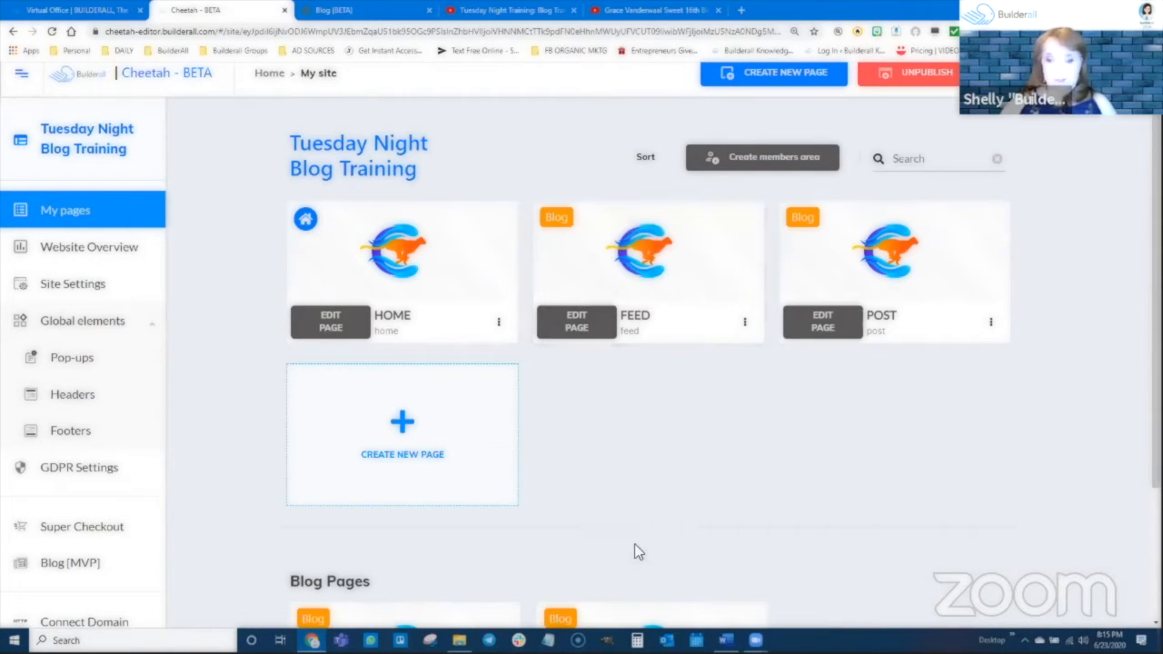
Open the FEED page for editing and shift the placeholder logo in the header slightly to the left.
left_click(572, 325)
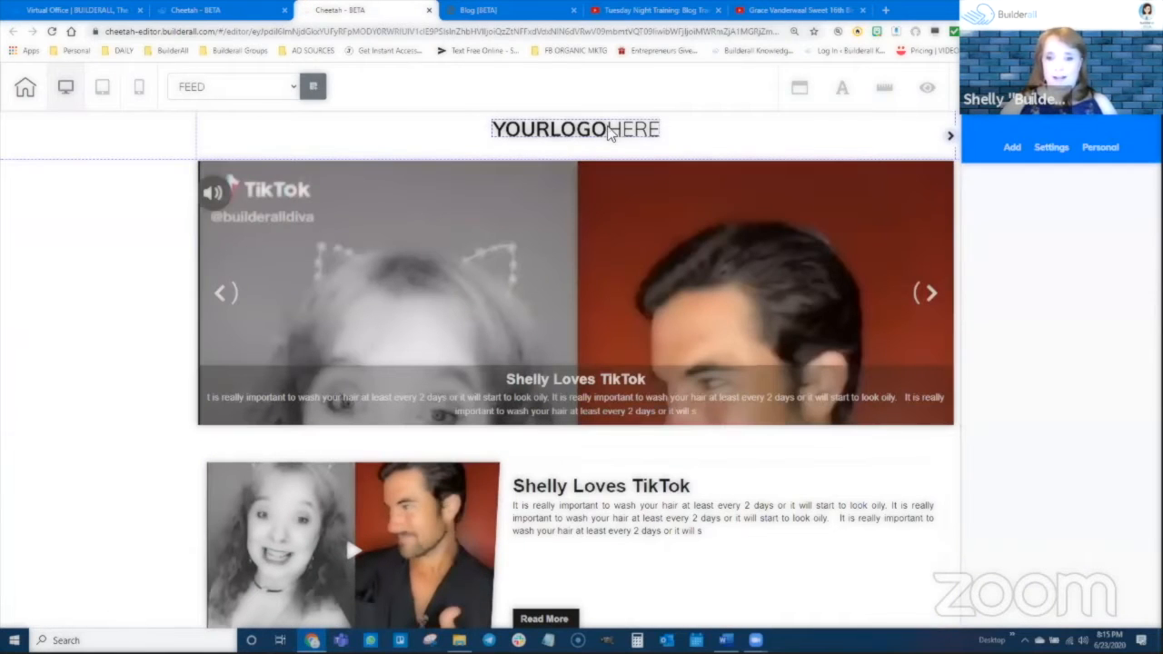
left_click_drag(609, 133, 600, 135)
left_click(130, 136)
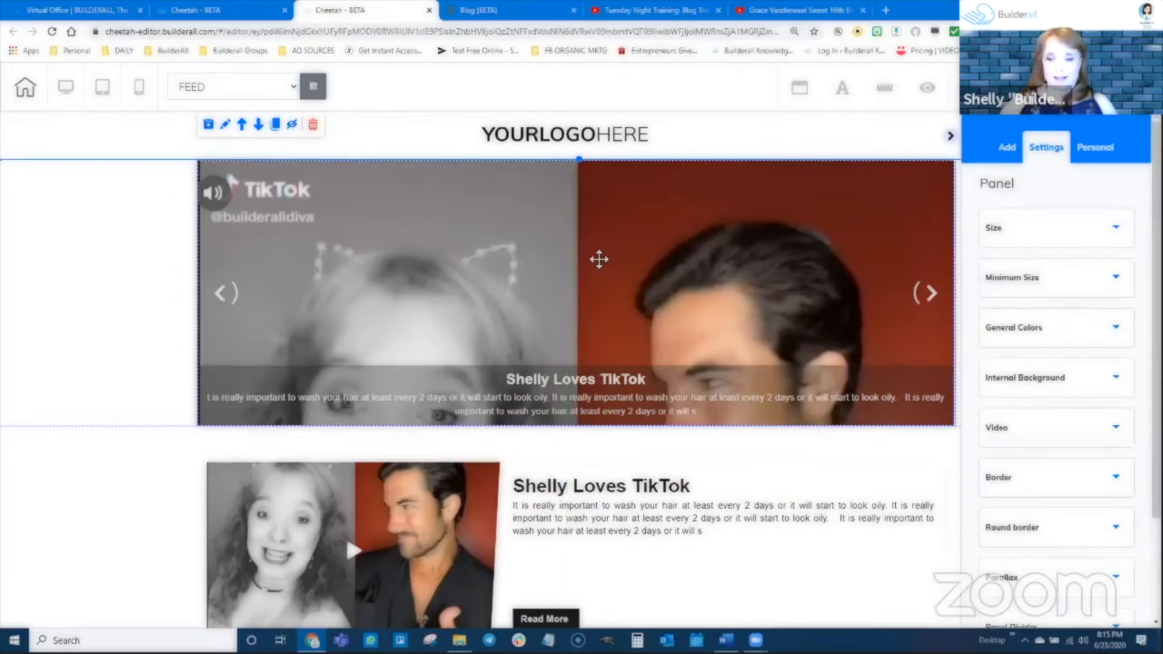
Examine the feed page's blog news slider and posts list, selecting each element to see its settings.
mouse_move(599, 259)
left_mouse_down()
mouse_move(589, 254)
mouse_move(601, 262)
left_mouse_up()
scroll(630, 509, "down", 5)
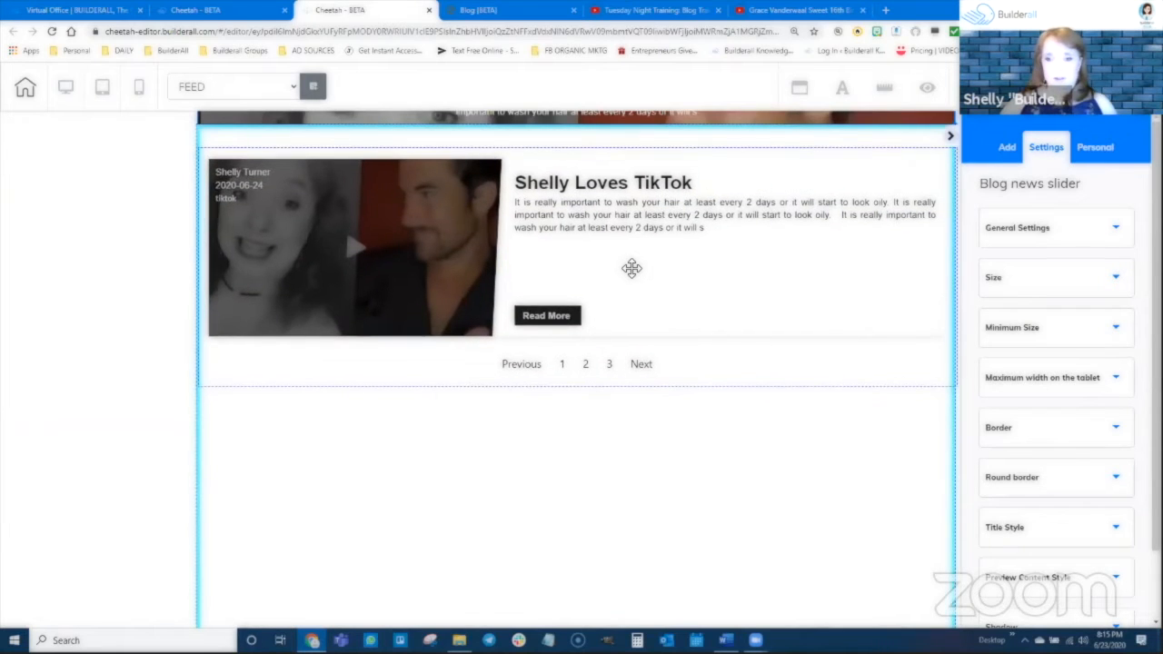
left_click(701, 241)
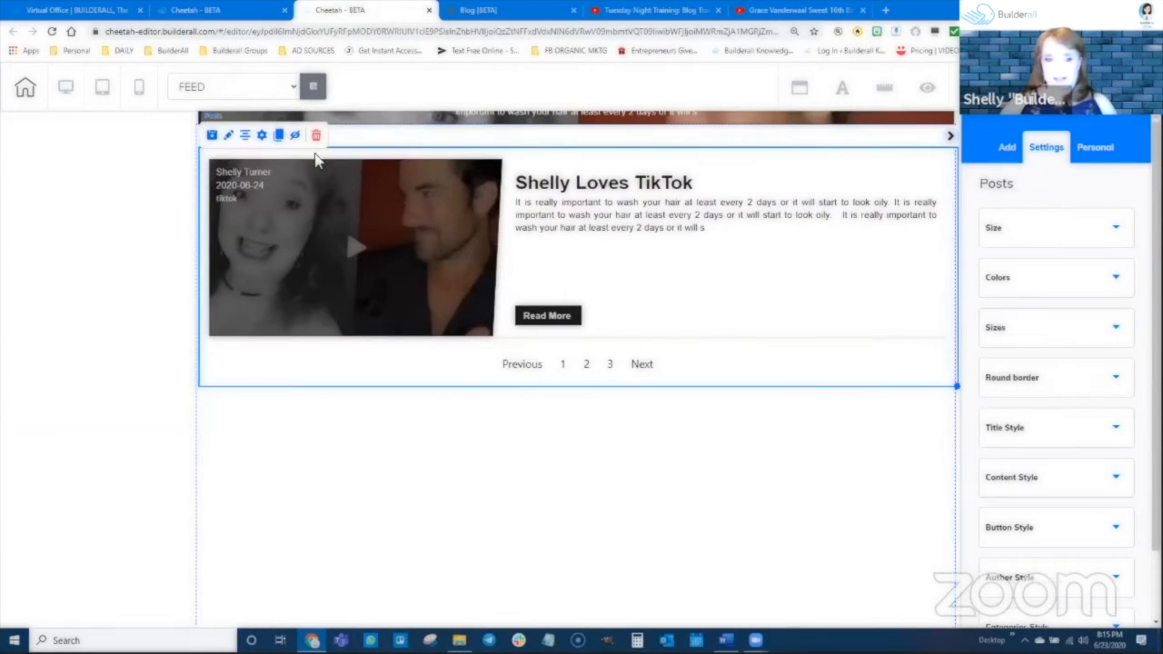
scroll(245, 281, "up", 2)
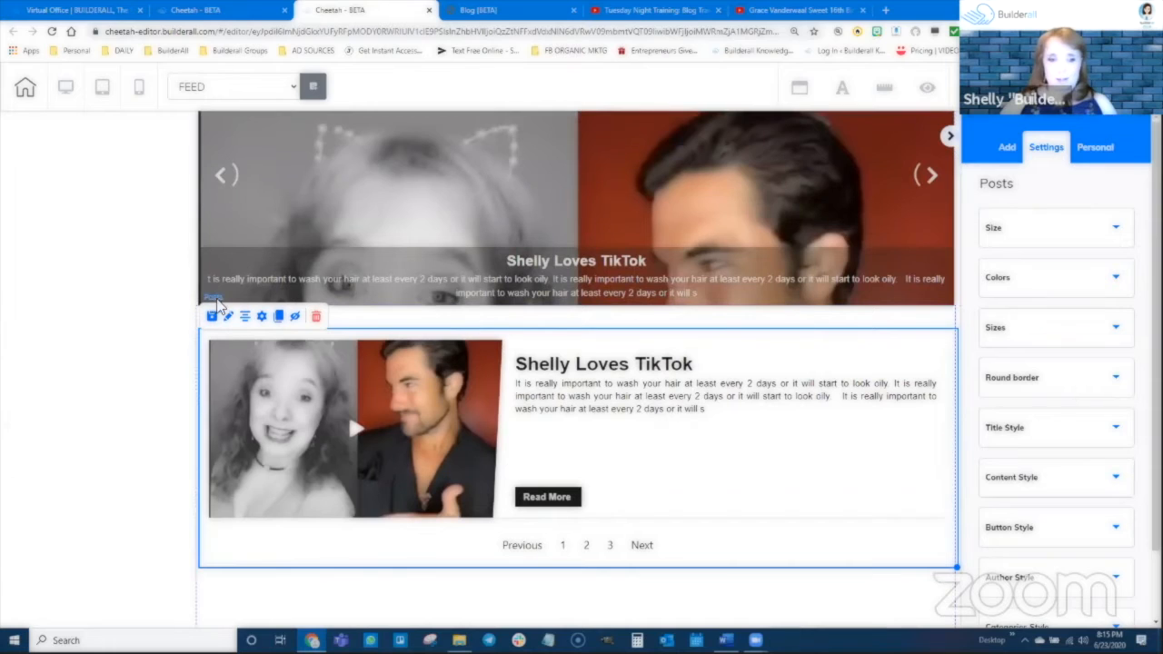
scroll(608, 391, "down", 1)
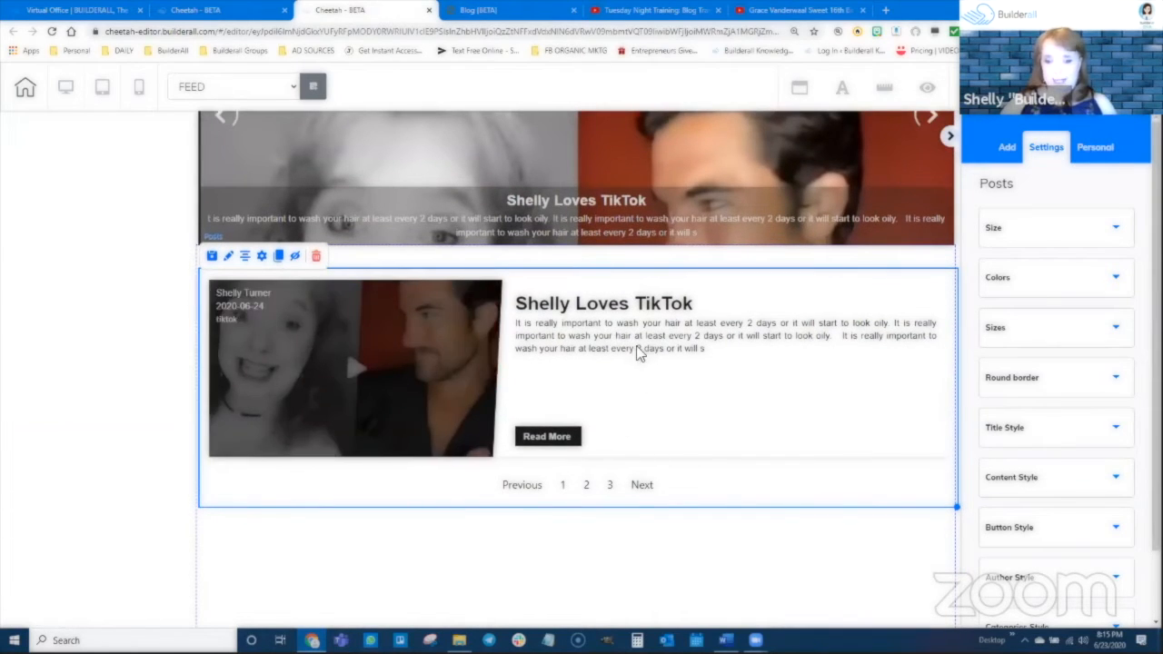
scroll(761, 290, "up", 1)
scroll(759, 283, "up", 1)
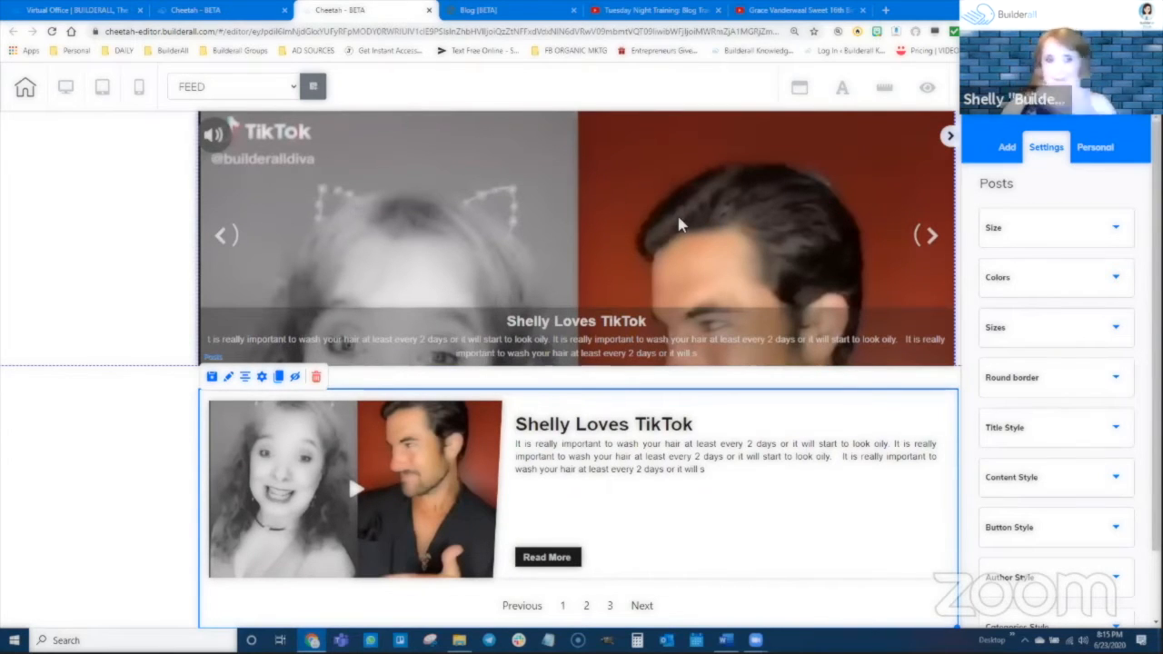
scroll(636, 214, "up", 1)
left_click(307, 318)
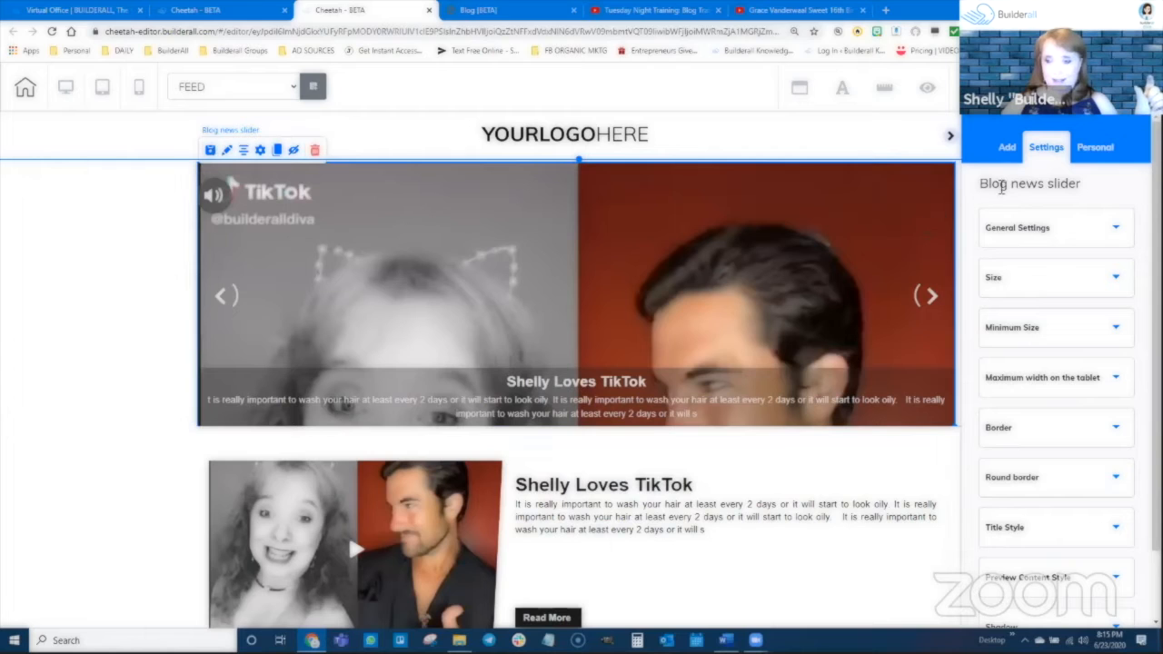
Narrow the posts list on the feed page to free up a column of space on its right side.
scroll(859, 396, "down", 2)
left_click(850, 379)
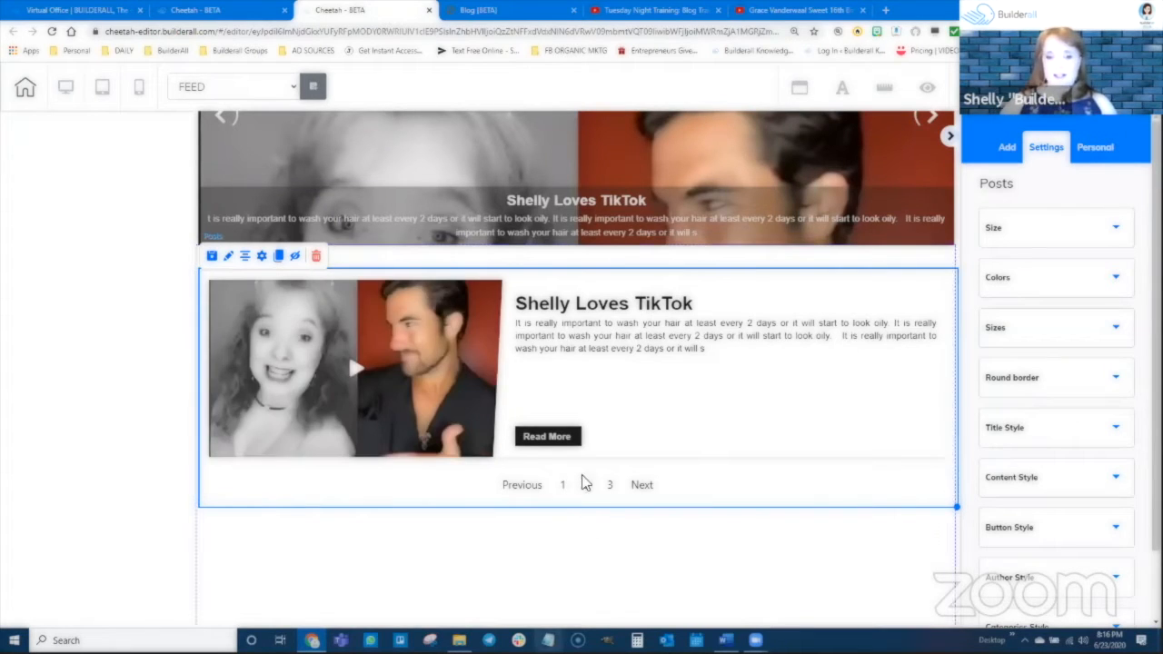
left_click_drag(673, 447, 686, 416)
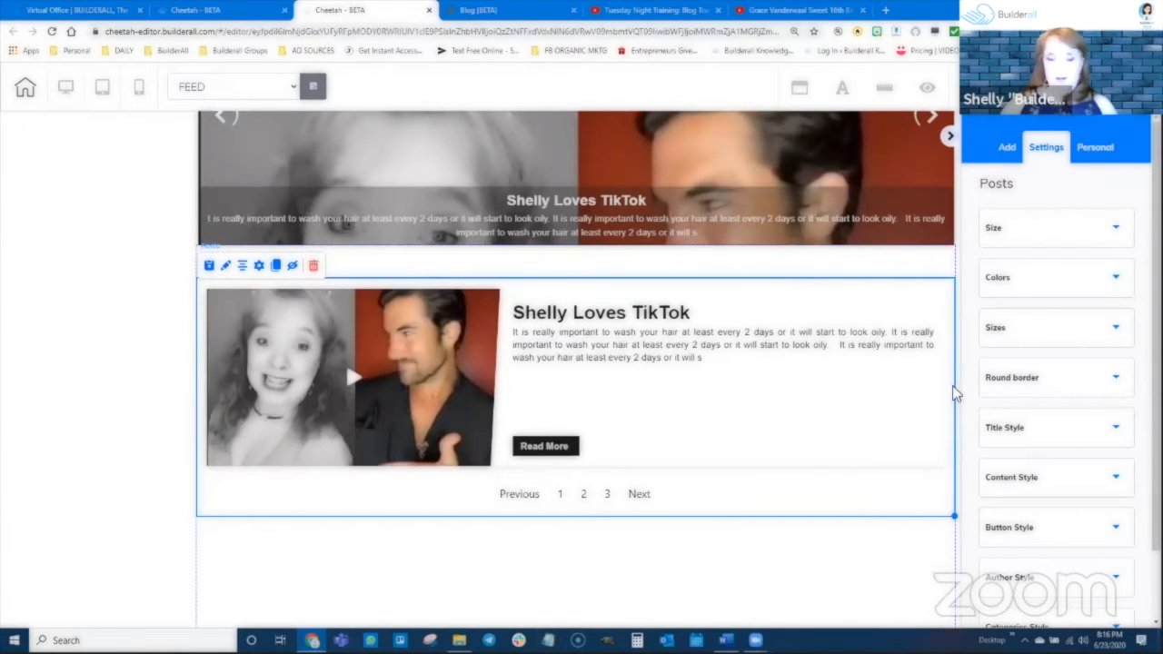
left_click_drag(951, 511, 785, 546)
left_click(825, 515)
scroll(825, 509, "down", 1)
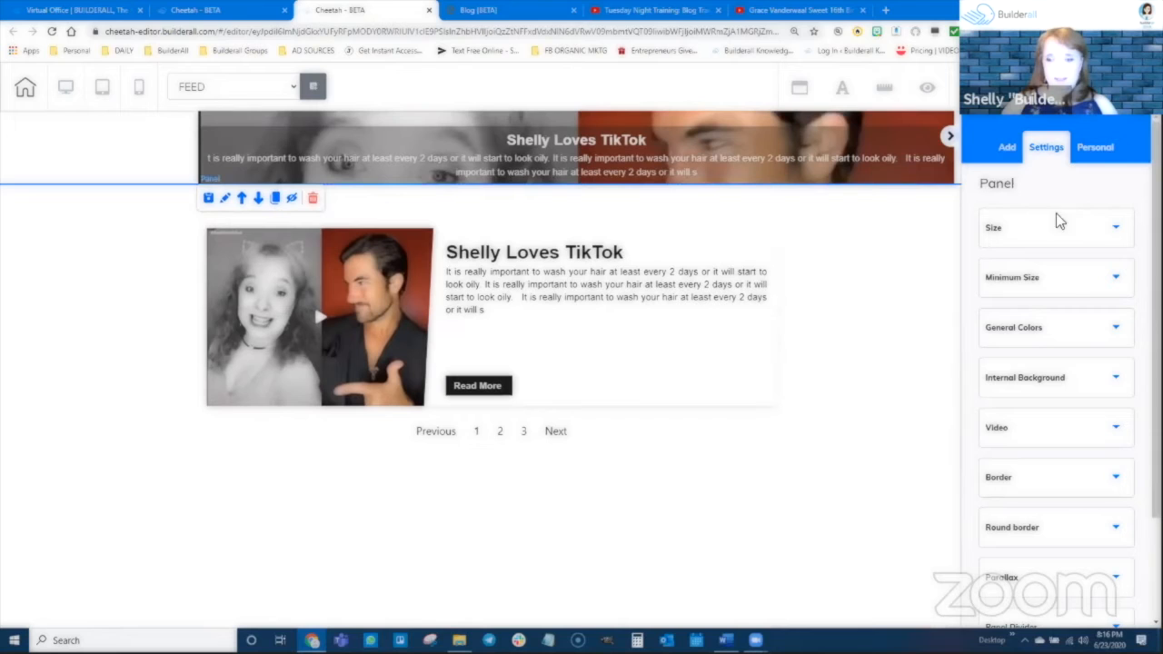
Add an outlined, unfilled Box element to the panel below the posts list.
left_click(1006, 147)
left_click(1097, 189)
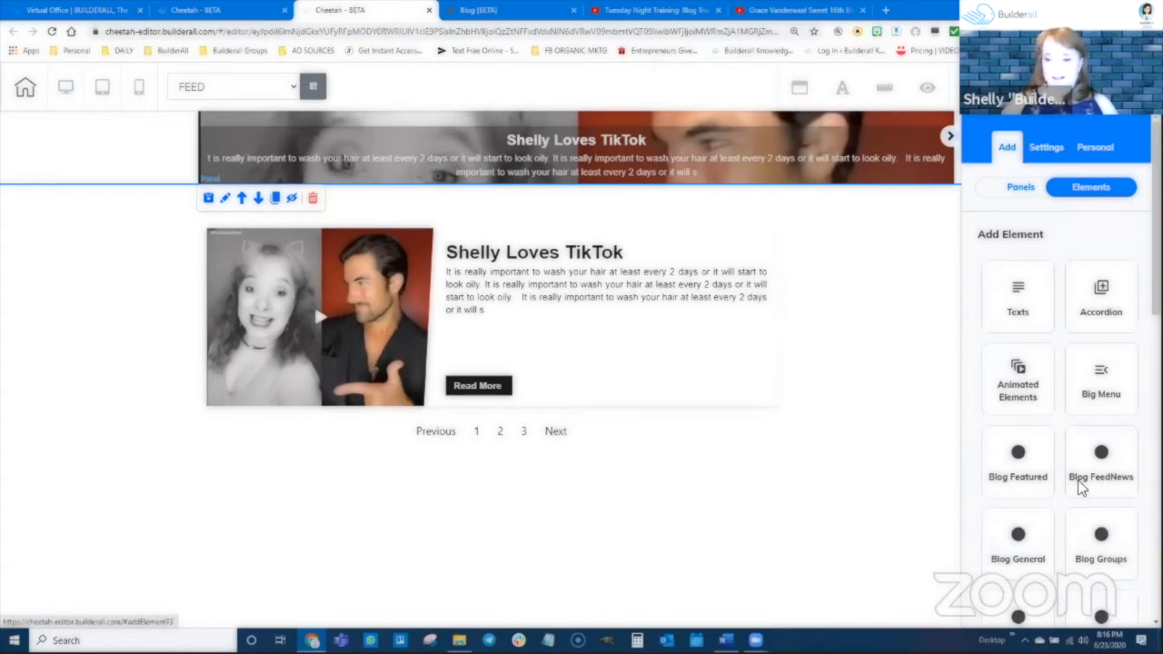
scroll(1085, 491, "down", 4)
scroll(1099, 536, "down", 2)
left_click(1029, 345)
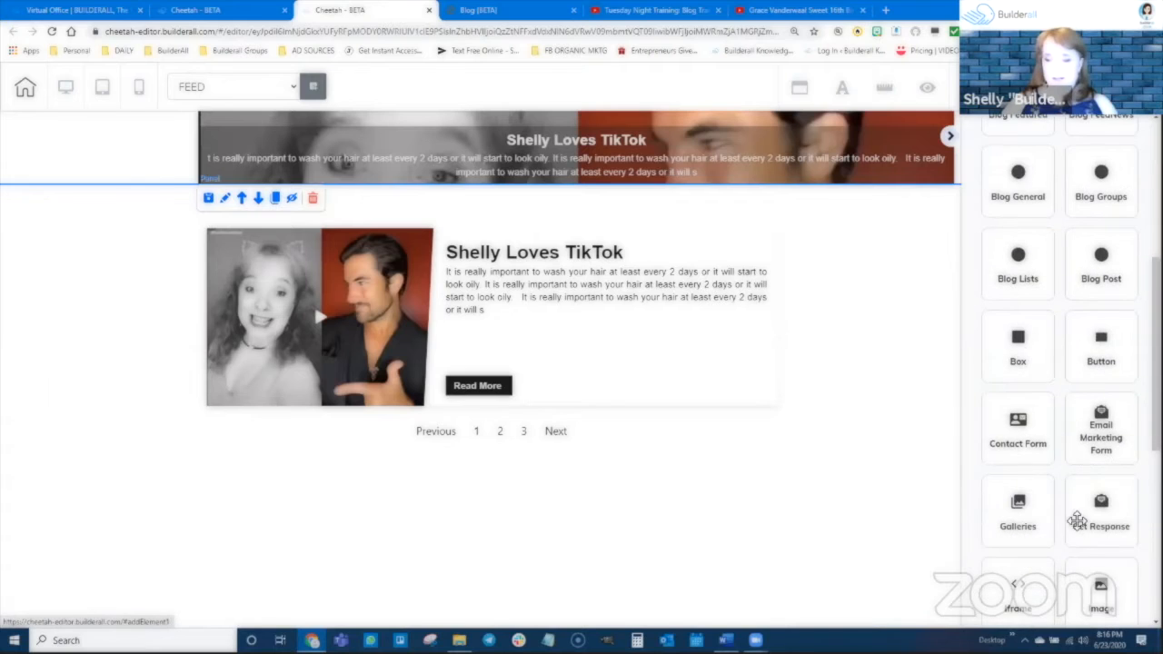
left_click_drag(1093, 441, 638, 490)
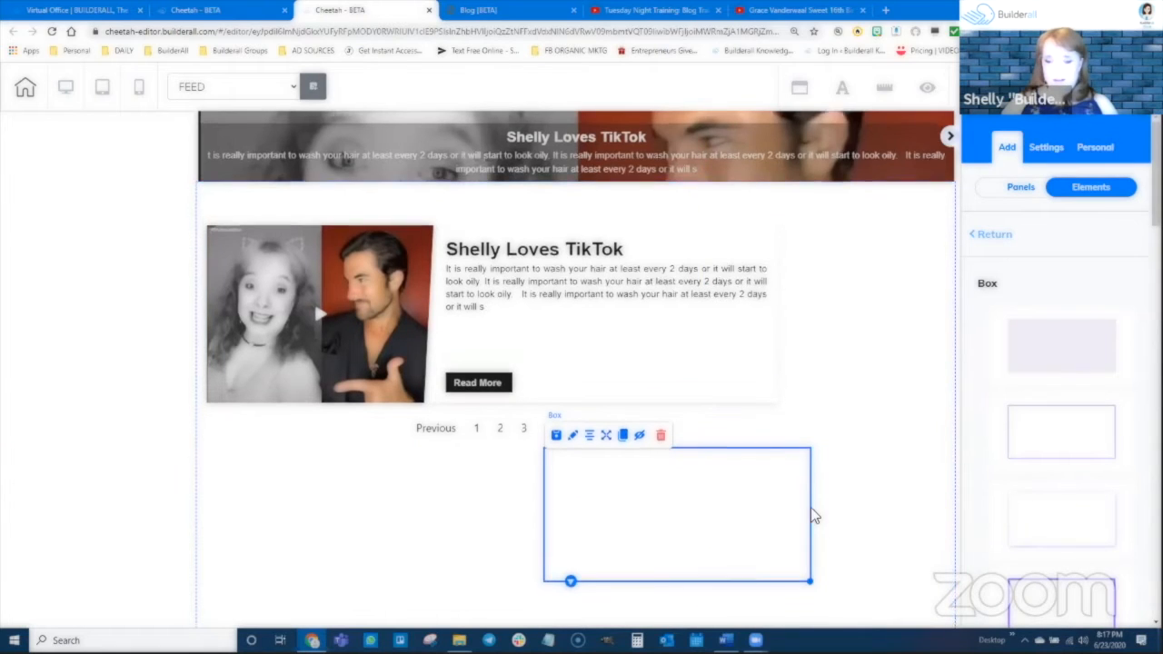
Narrow the new box and move it into the free space to the right of the posts list.
scroll(811, 509, "down", 2)
left_click_drag(812, 406, 704, 420)
scroll(758, 409, "up", 1)
left_click_drag(614, 462, 858, 234)
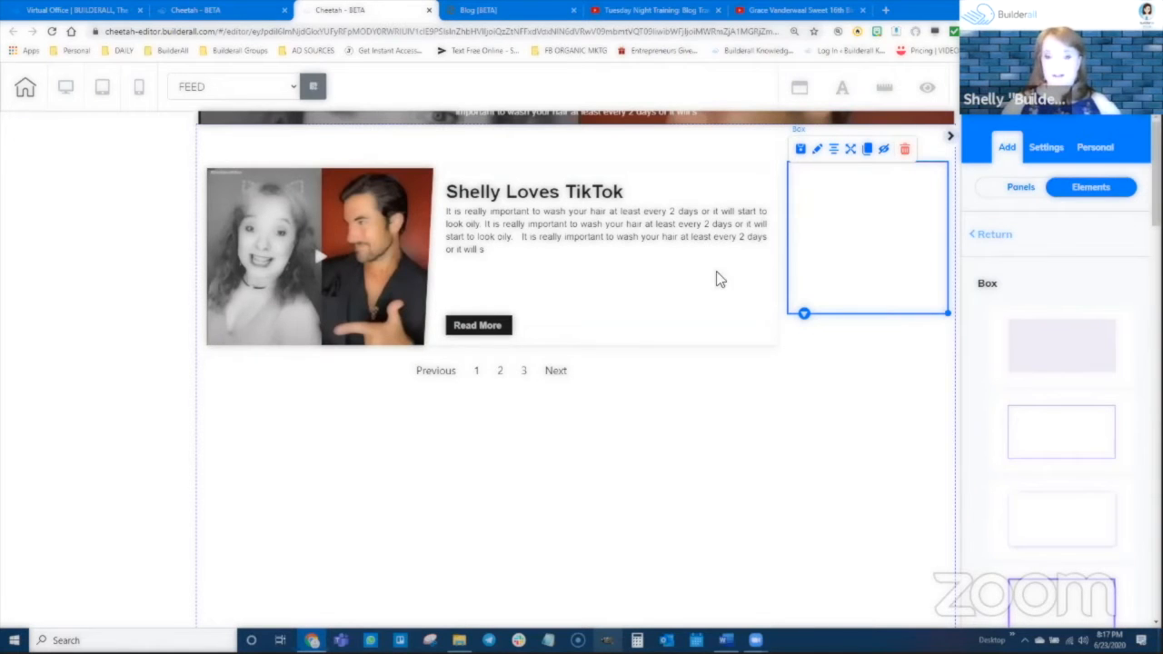
Select the blog news slider at the head of the feed page and shift it slightly downward.
scroll(636, 304, "up", 1)
scroll(616, 312, "up", 3)
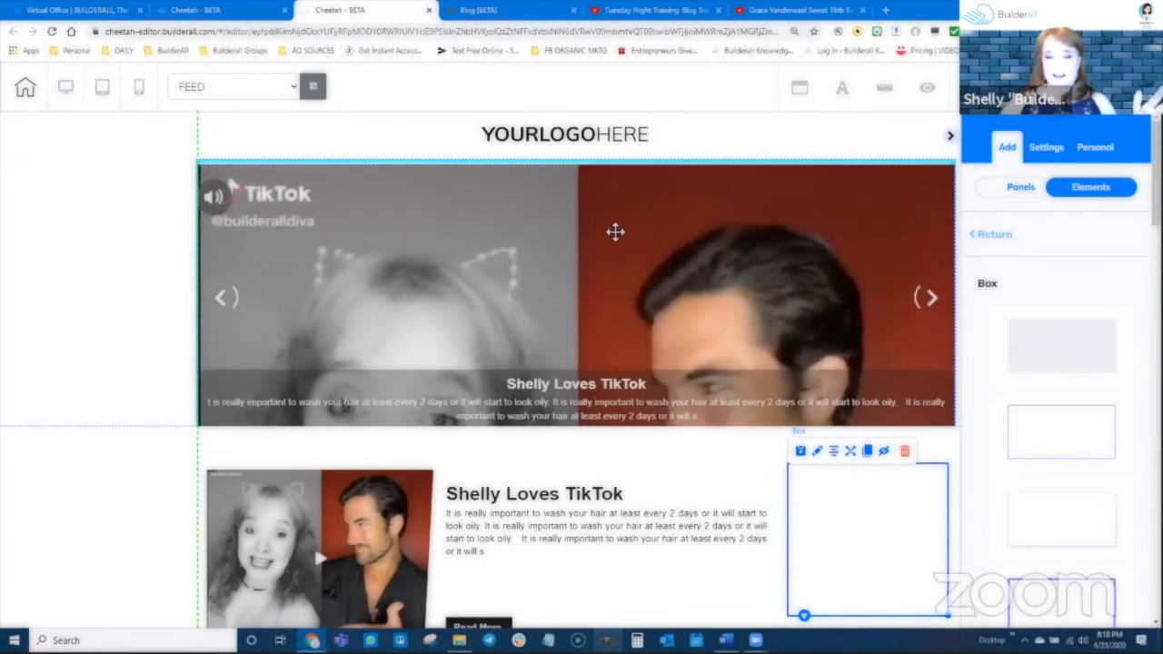
left_click(615, 232)
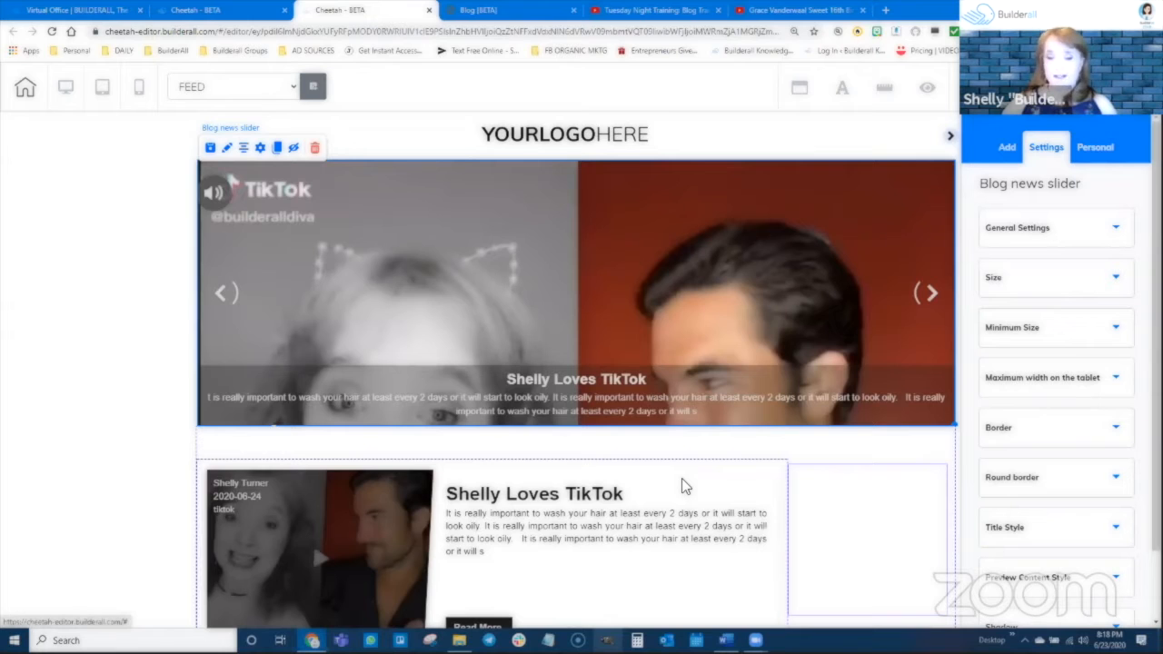
left_click_drag(663, 272, 718, 550)
scroll(718, 543, "down", 2)
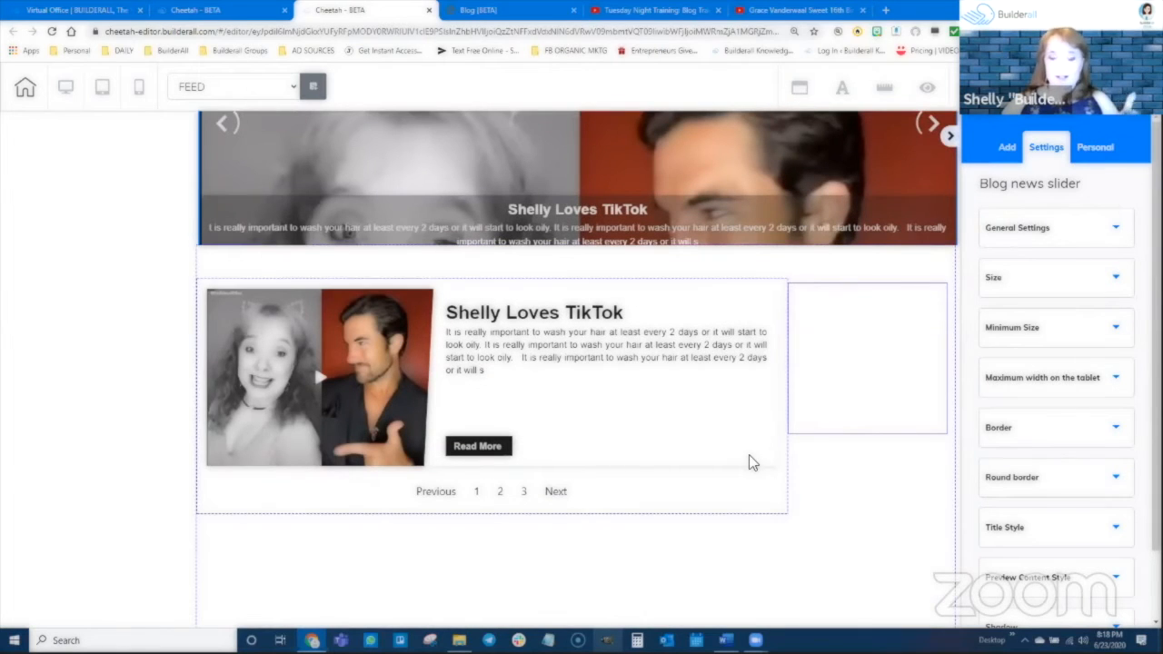
Nudge the posts list slightly and set its Height Content size to 874.
mouse_move(565, 380)
left_mouse_down()
mouse_move(568, 357)
mouse_move(550, 407)
mouse_move(591, 393)
mouse_move(561, 358)
left_mouse_up()
left_click(557, 362)
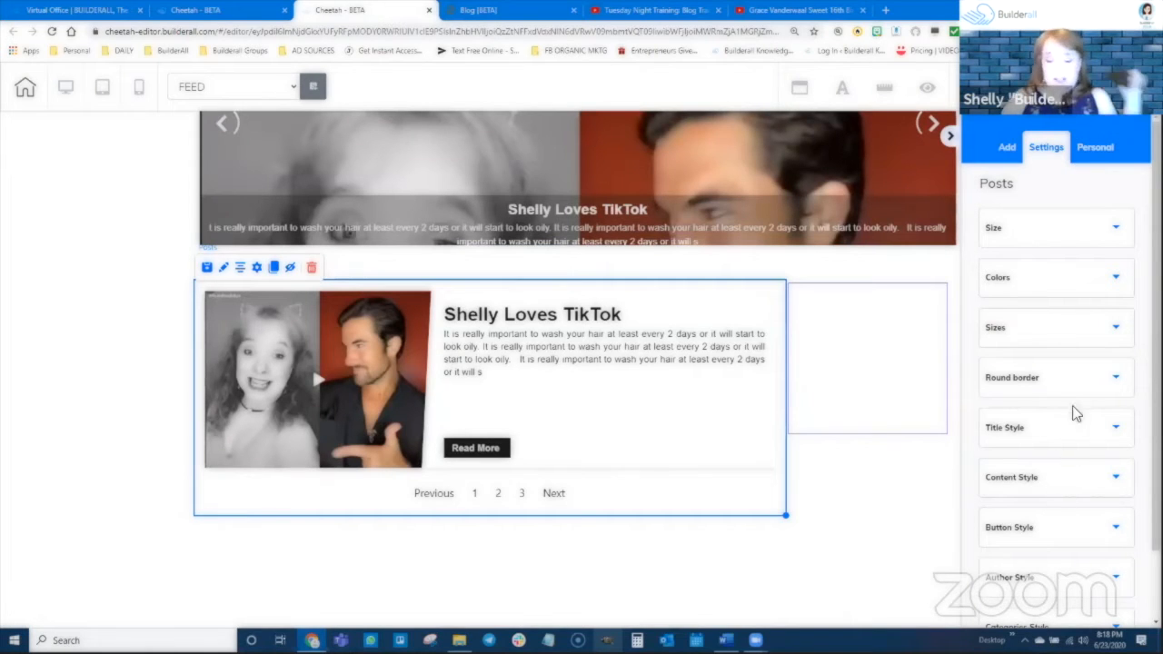
left_click(1051, 229)
mouse_move(1042, 303)
left_mouse_down()
mouse_move(1017, 312)
mouse_move(1039, 298)
left_mouse_up()
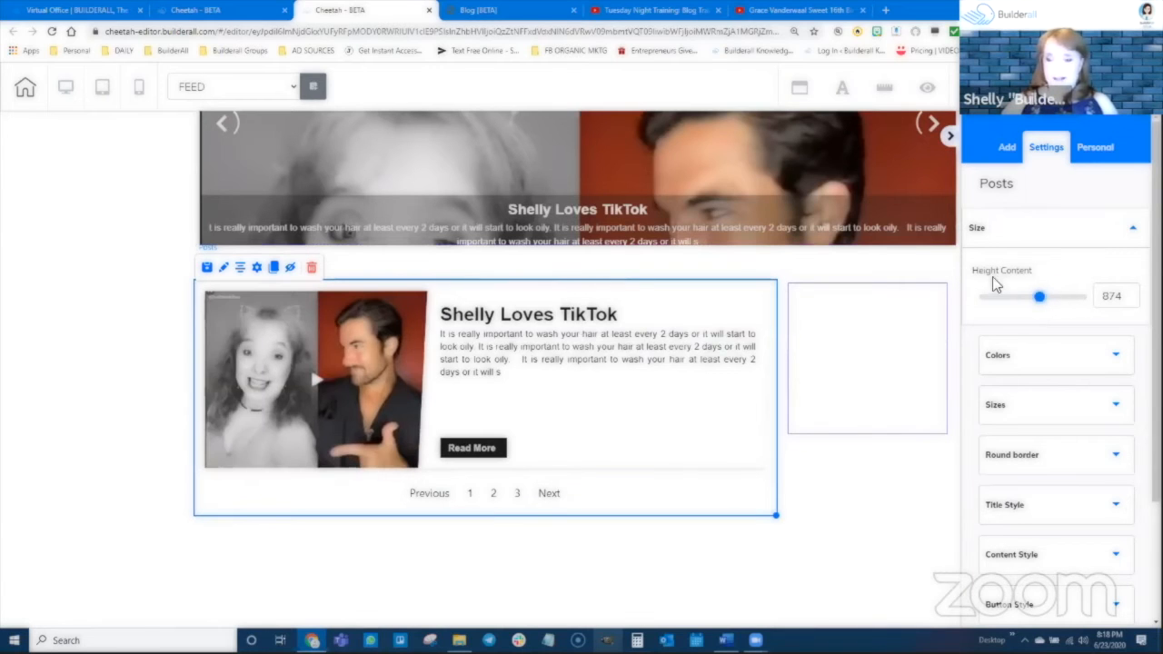
Reduce the posts list's Height Content to 757 and stretch the list back to 875, just short of the empty box.
mouse_move(1040, 300)
left_mouse_down()
mouse_move(1015, 301)
mouse_move(1043, 304)
mouse_move(1026, 306)
left_mouse_up()
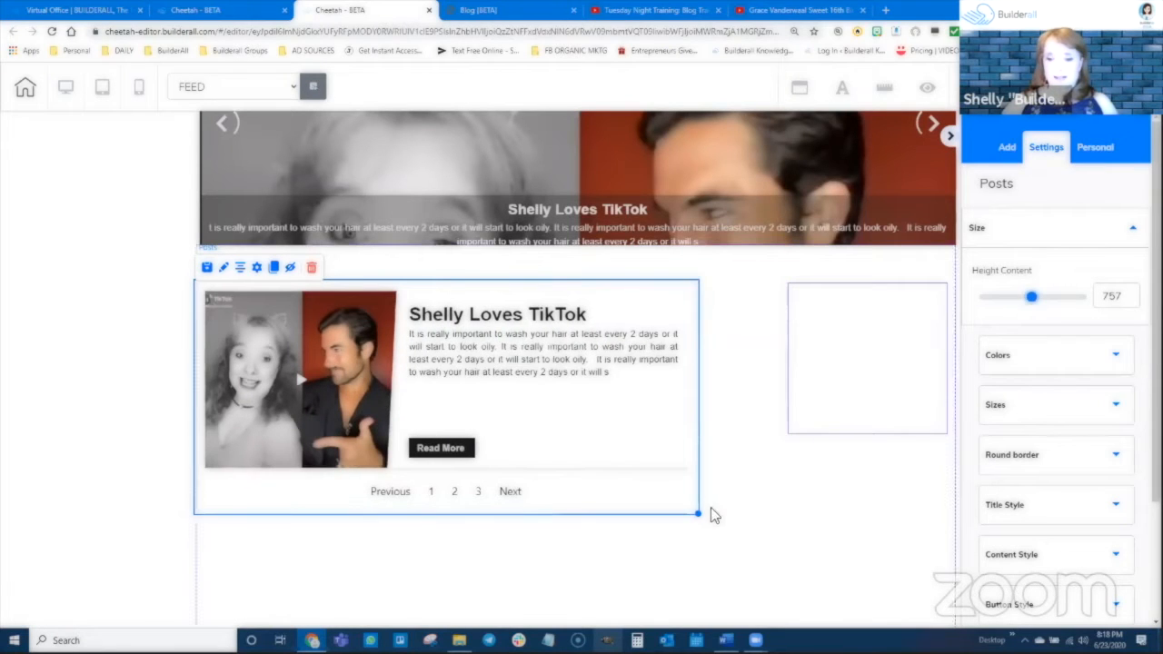
left_click_drag(701, 514, 777, 529)
left_click(776, 525)
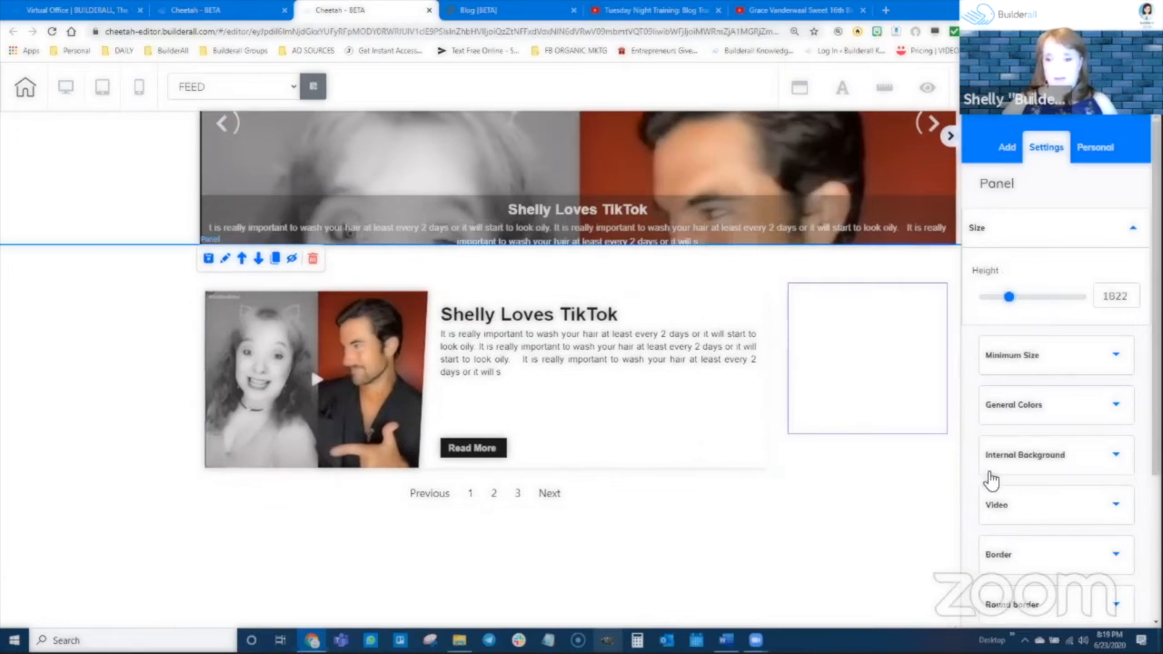
Set Color 1 of the posts list to a dark red.
left_click(683, 398)
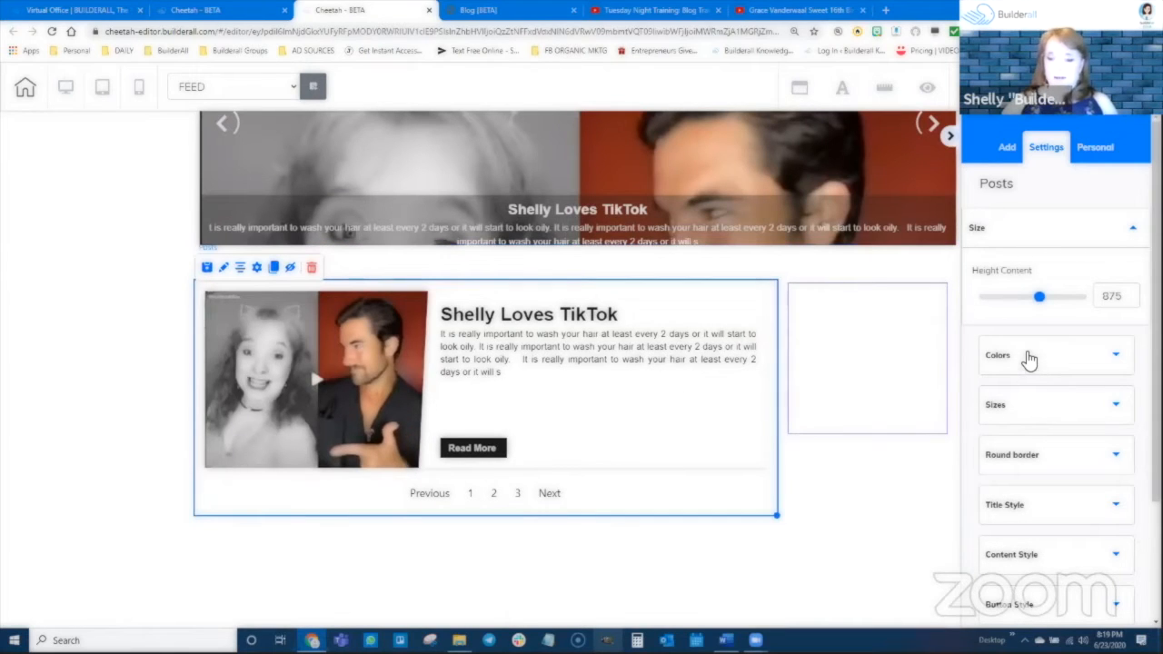
left_click(1029, 356)
scroll(1085, 433, "down", 3)
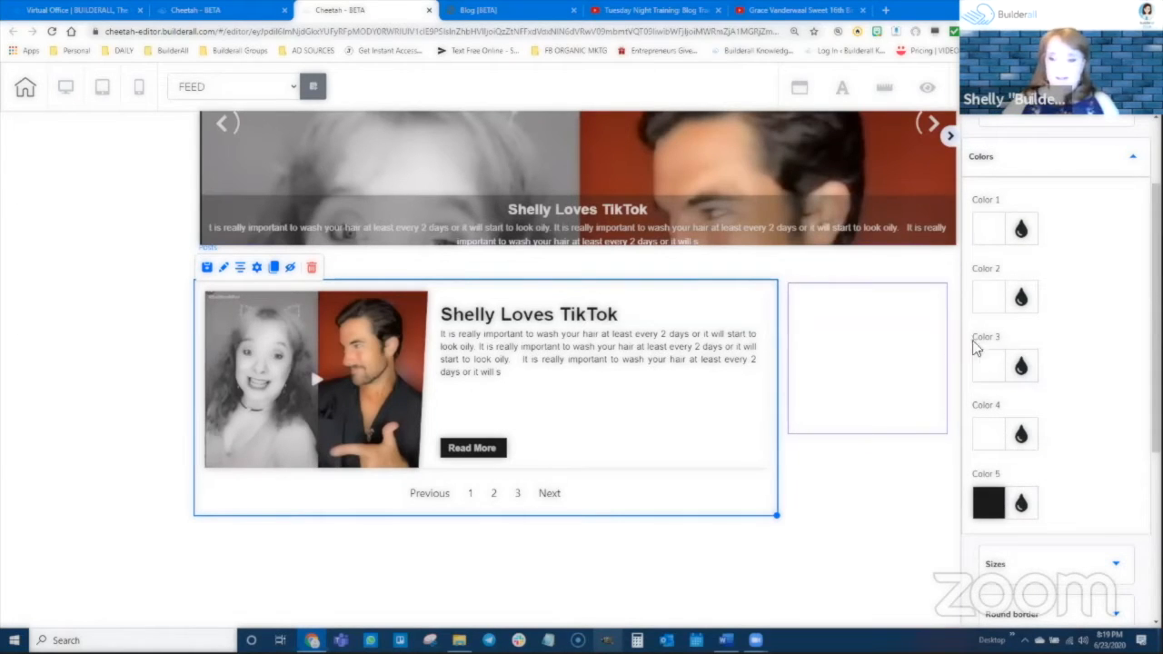
left_click(1019, 231)
left_click_drag(1007, 337, 1096, 309)
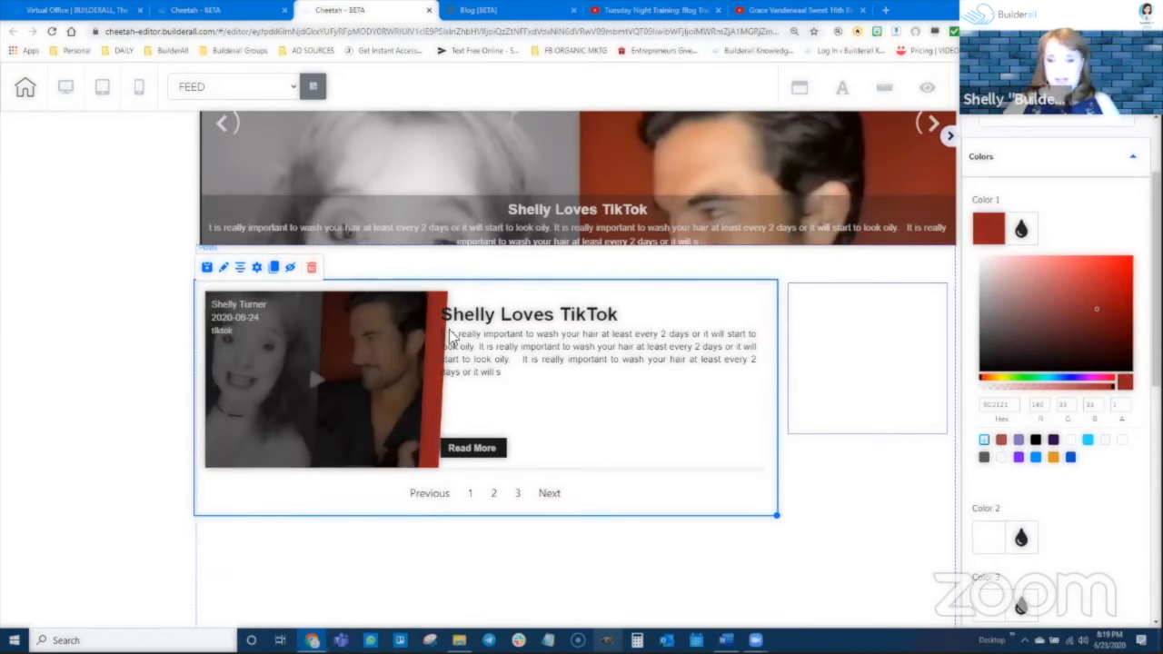
left_click(1019, 231)
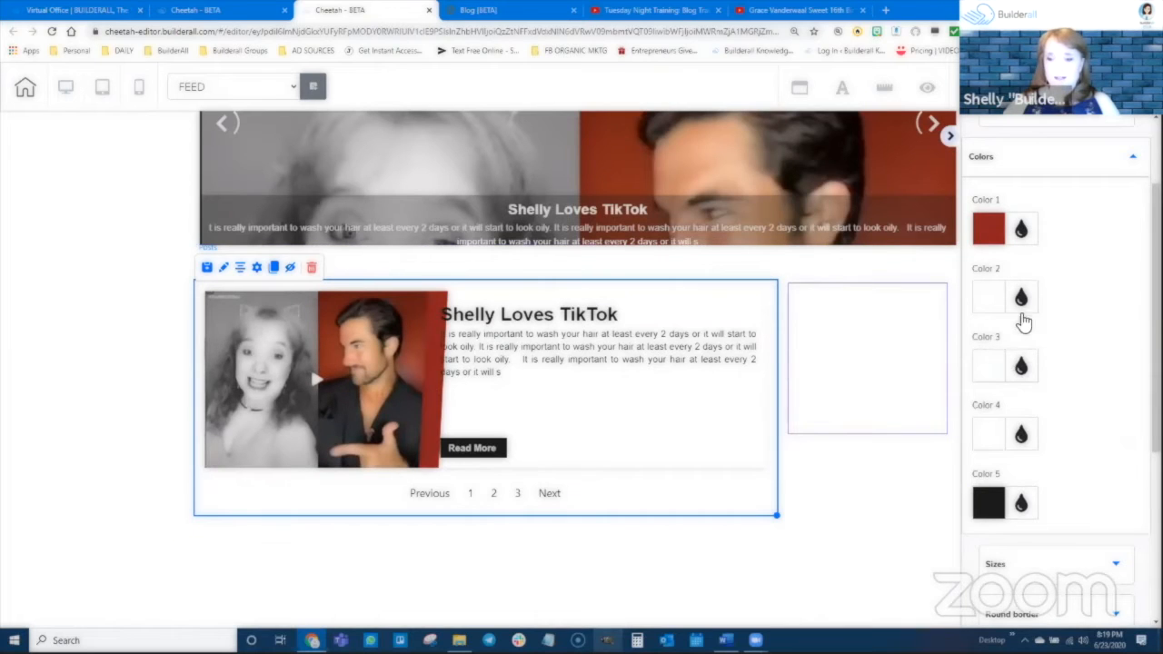
Set Color 2 of the posts list, the card background, to a medium teal.
left_click(1020, 297)
left_click_drag(1020, 394, 1078, 398)
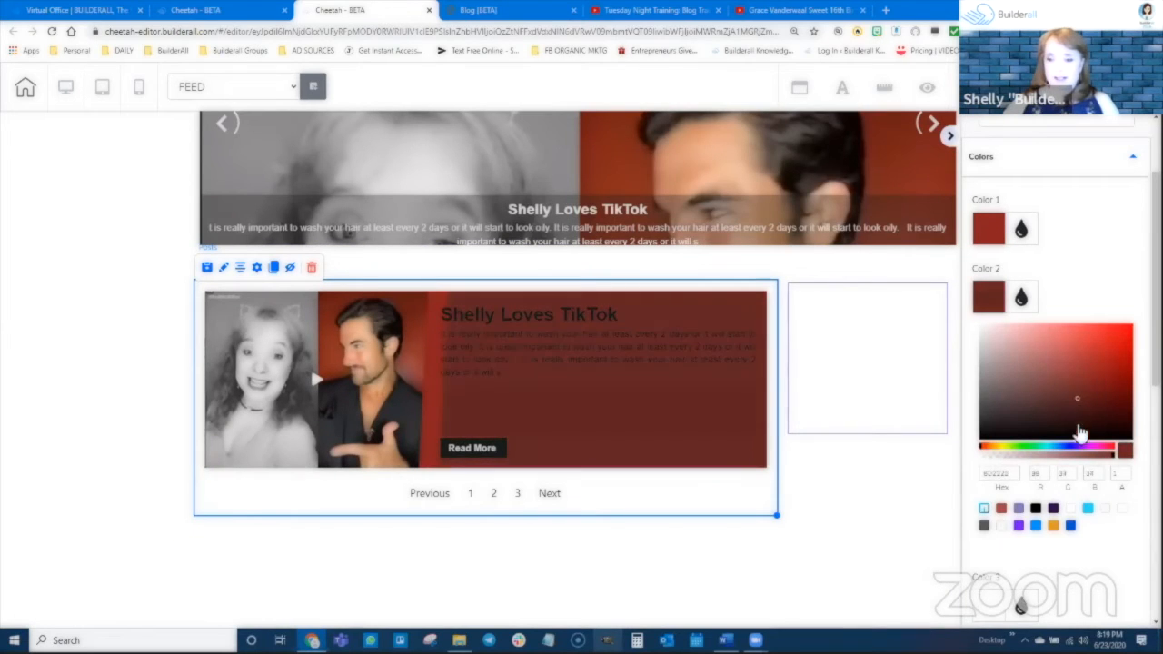
left_click(1046, 446)
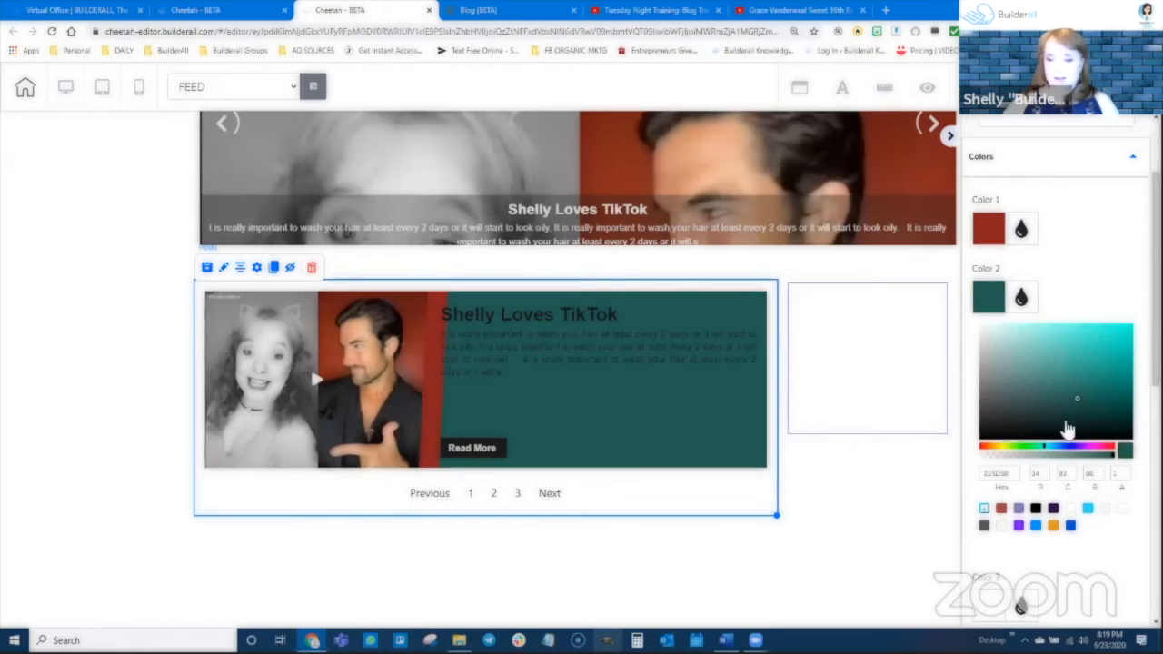
left_click_drag(1080, 407, 1115, 385)
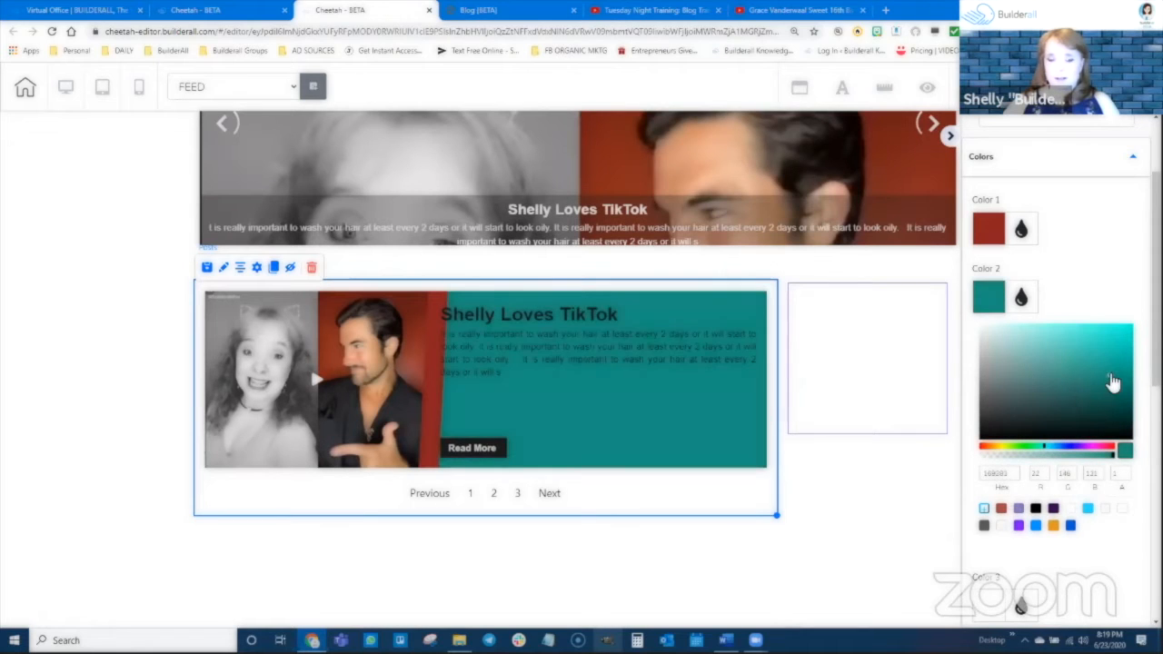
left_click(1022, 298)
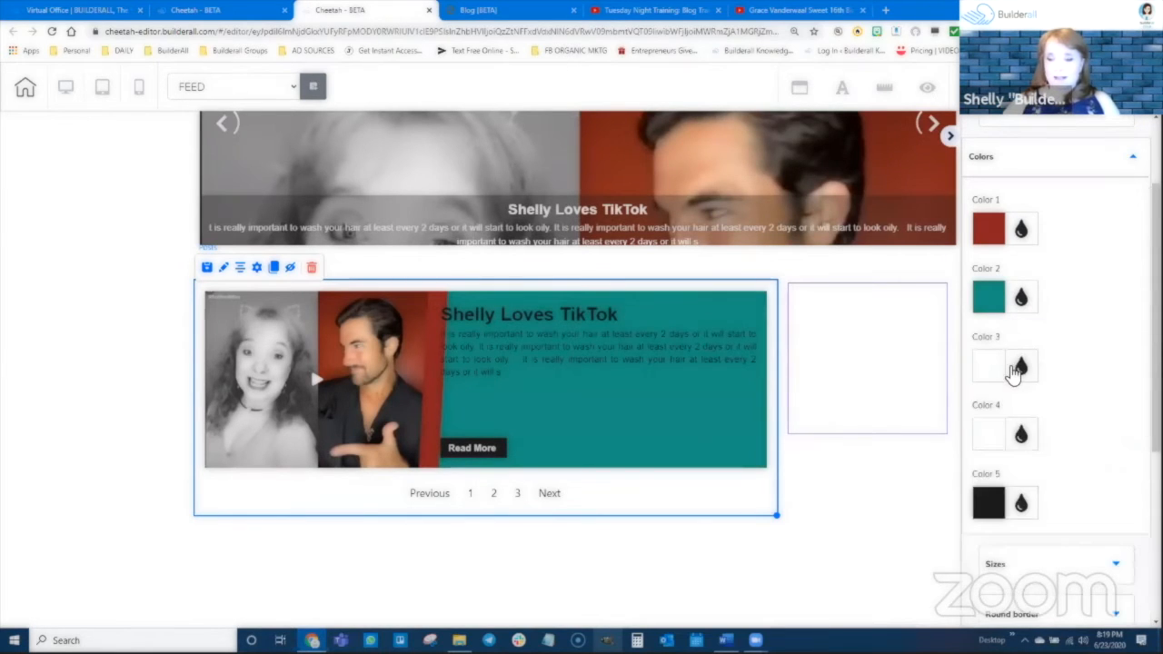
Set Color 3 of the posts list to a fully opaque green, hex 6DAC1F.
left_click(1017, 367)
left_click(1009, 516)
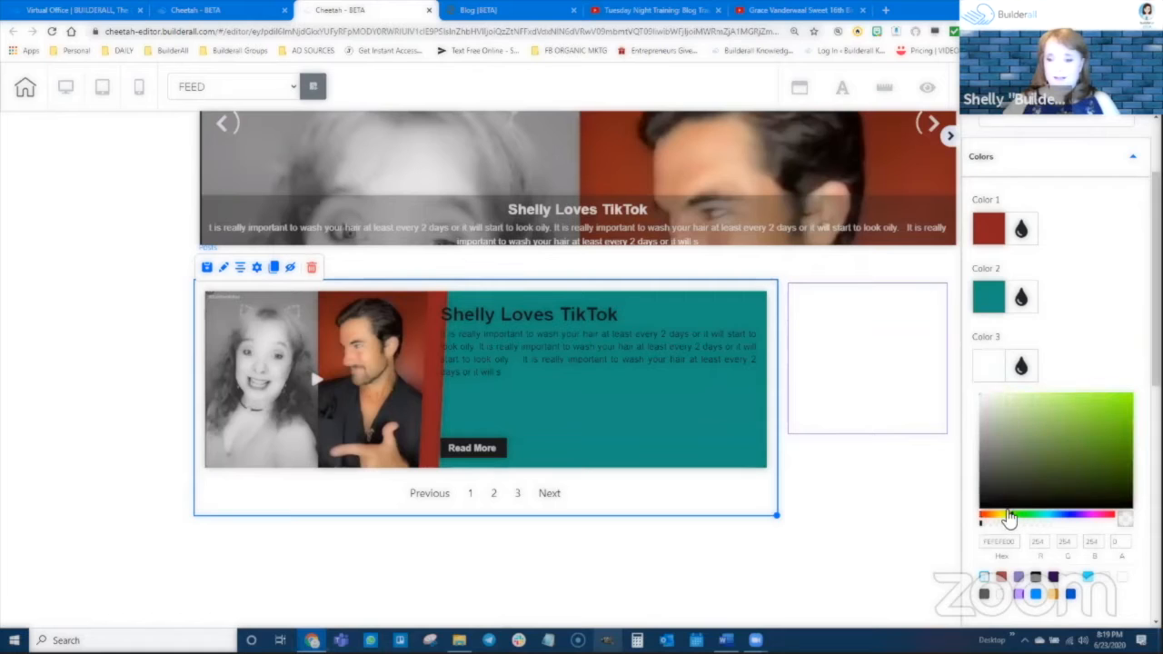
left_click(1105, 430)
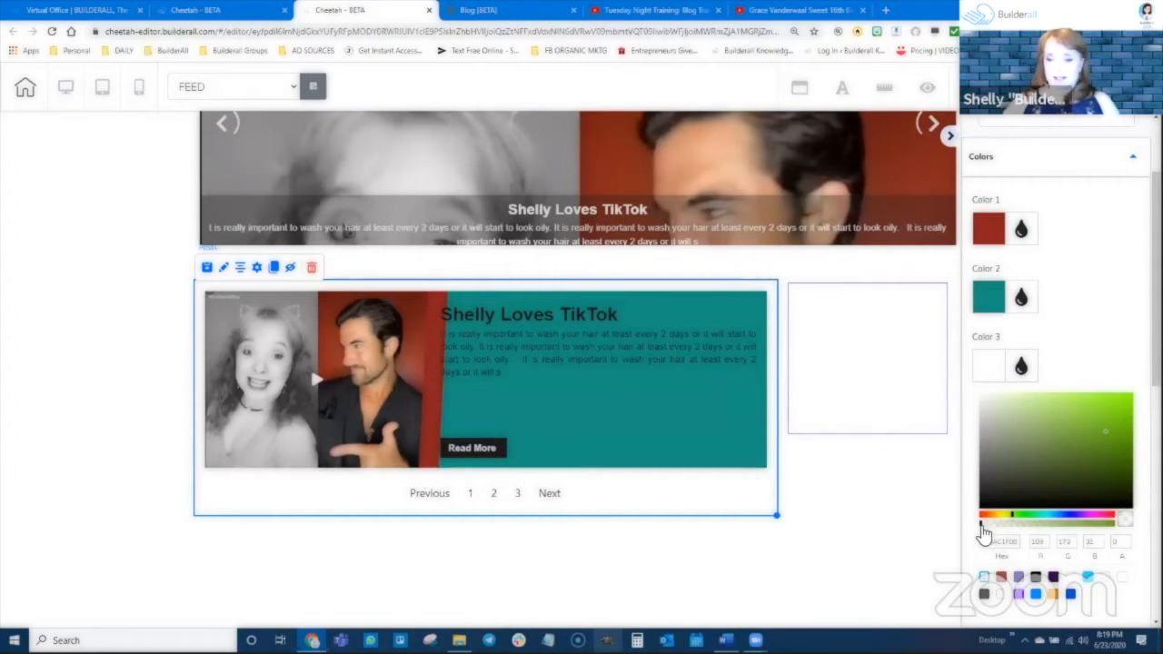
left_click(1001, 524)
left_click_drag(1014, 529, 1117, 532)
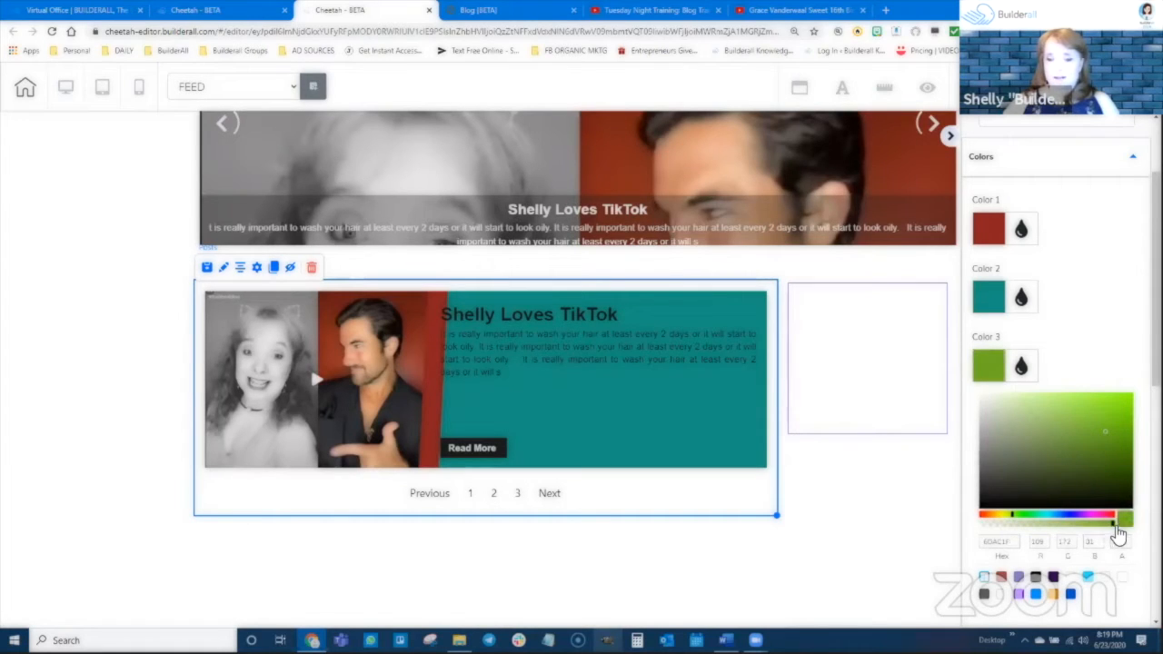
scroll(1090, 472, "down", 1)
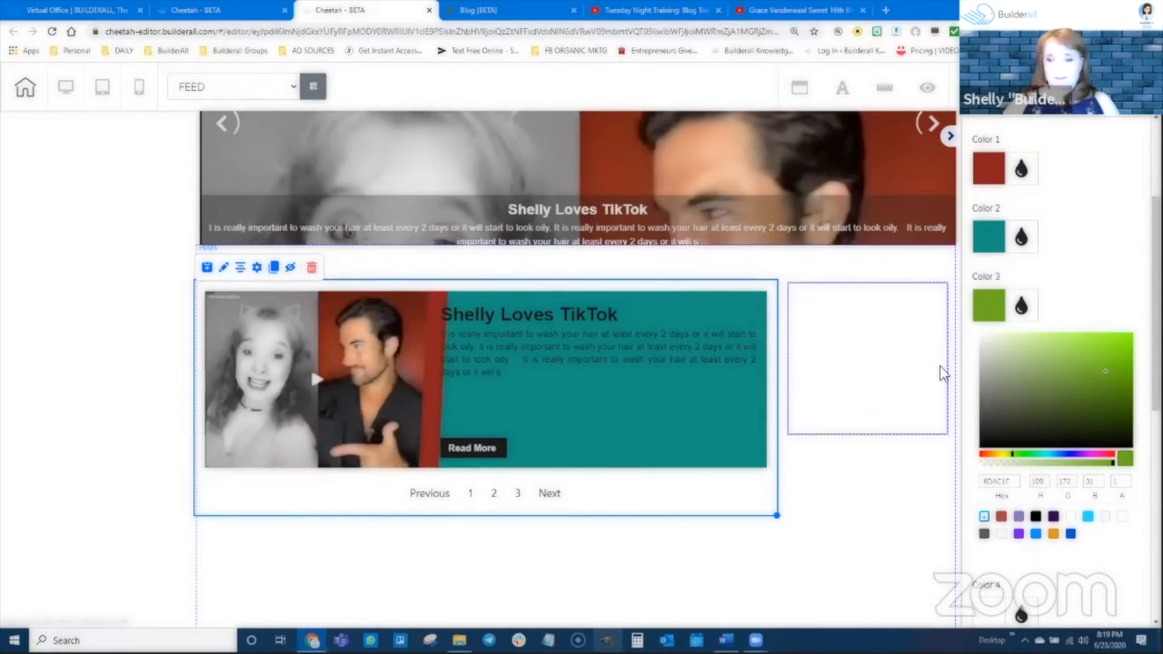
left_click(1022, 307)
Set Color 4 of the posts list, the pagination background, to blue, hex 3656C7.
left_click(1020, 374)
scroll(1036, 400, "down", 1)
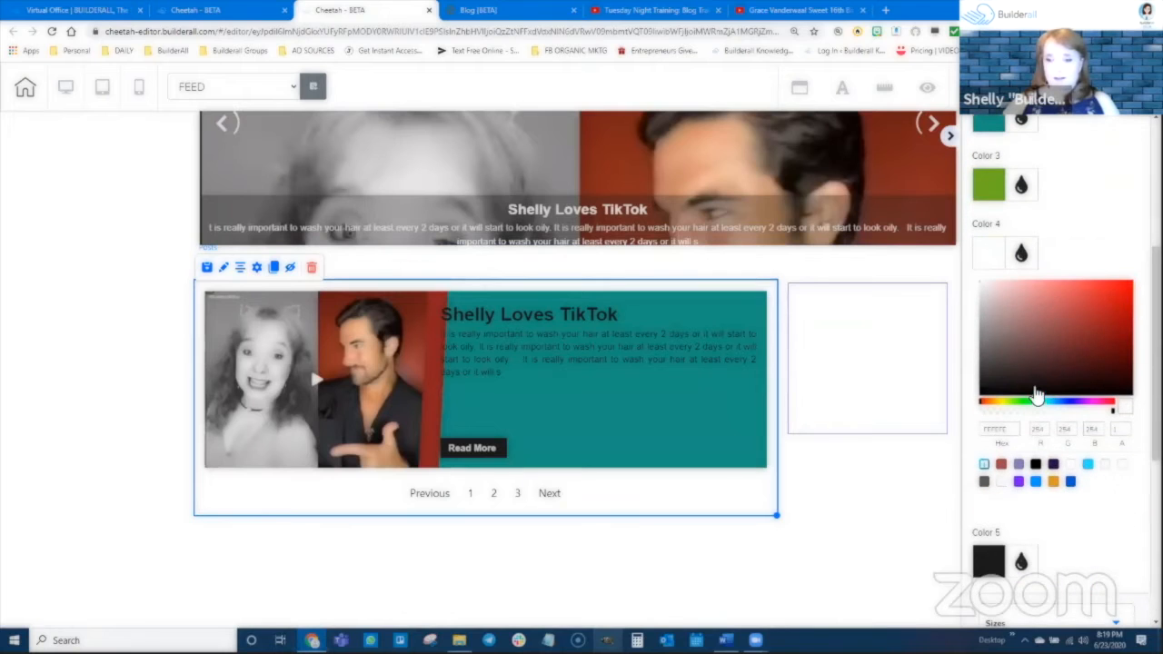
left_click(1068, 411)
left_click(1082, 332)
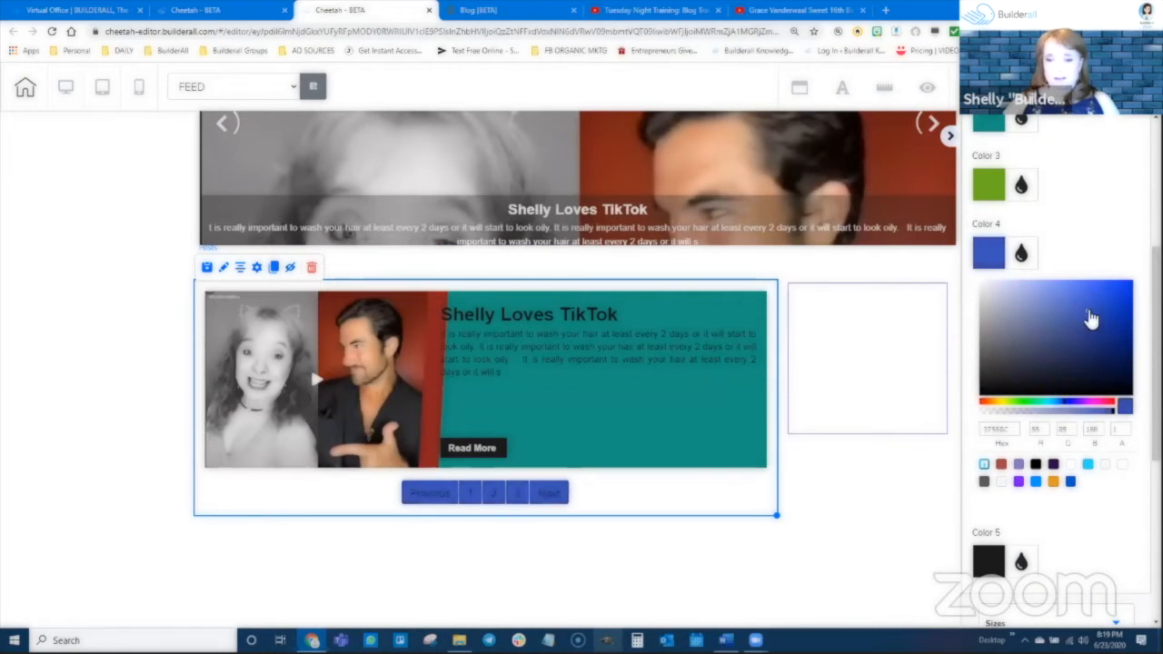
left_click(1091, 307)
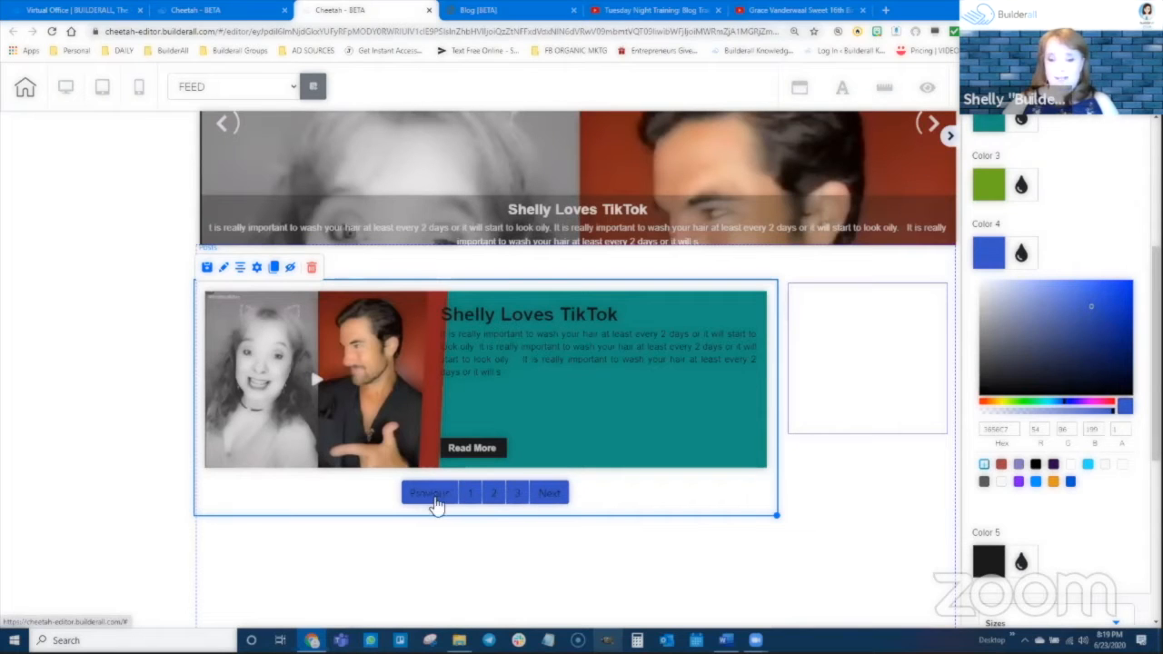
Set Color 5 of the posts list, the Read More button color, to orange, hex BD7128.
scroll(1073, 427, "down", 2)
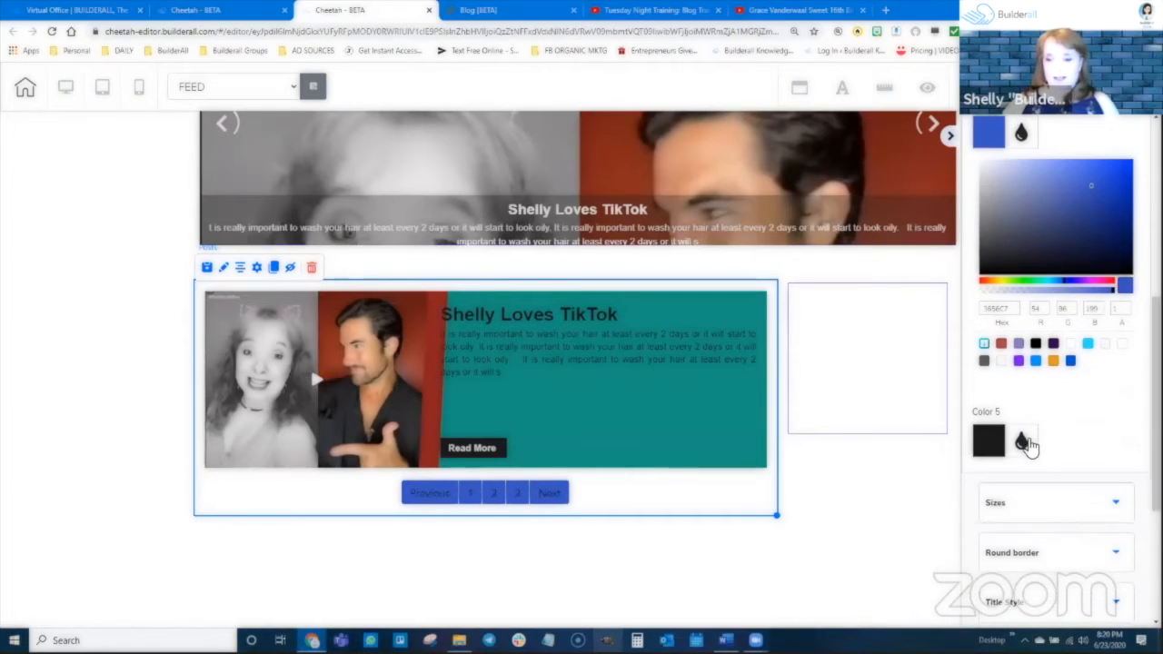
left_click(1022, 433)
scroll(1049, 427, "down", 3)
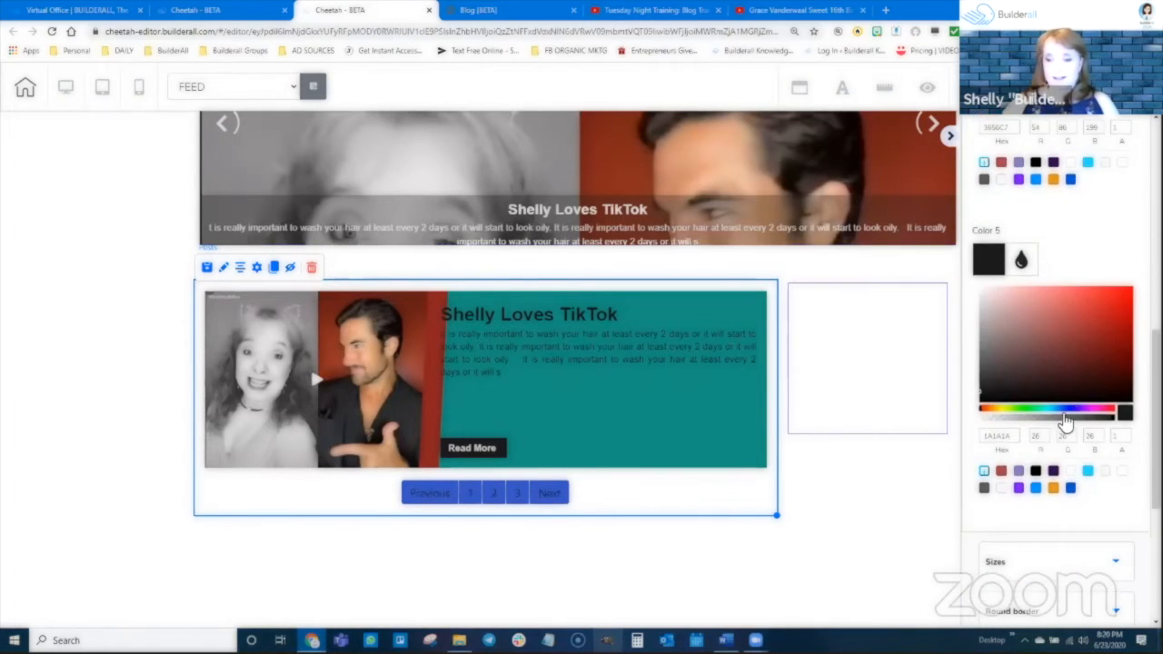
left_click(990, 410)
left_click(1100, 314)
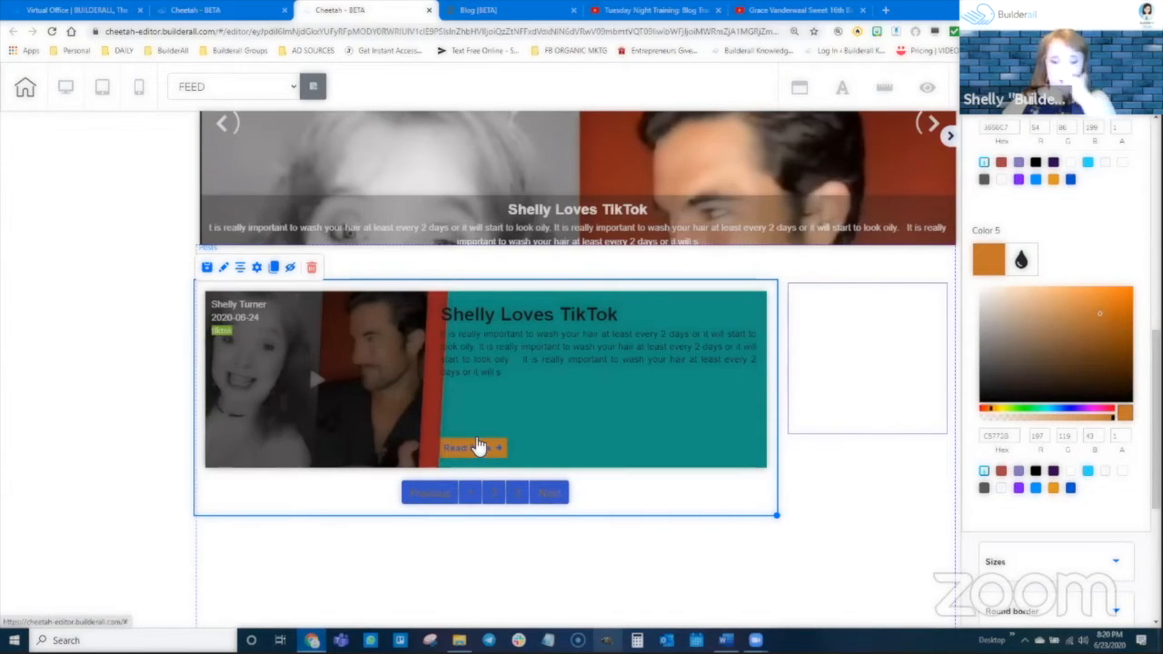
mouse_move(1099, 317)
left_mouse_down()
mouse_move(1025, 371)
mouse_move(1099, 317)
left_mouse_up()
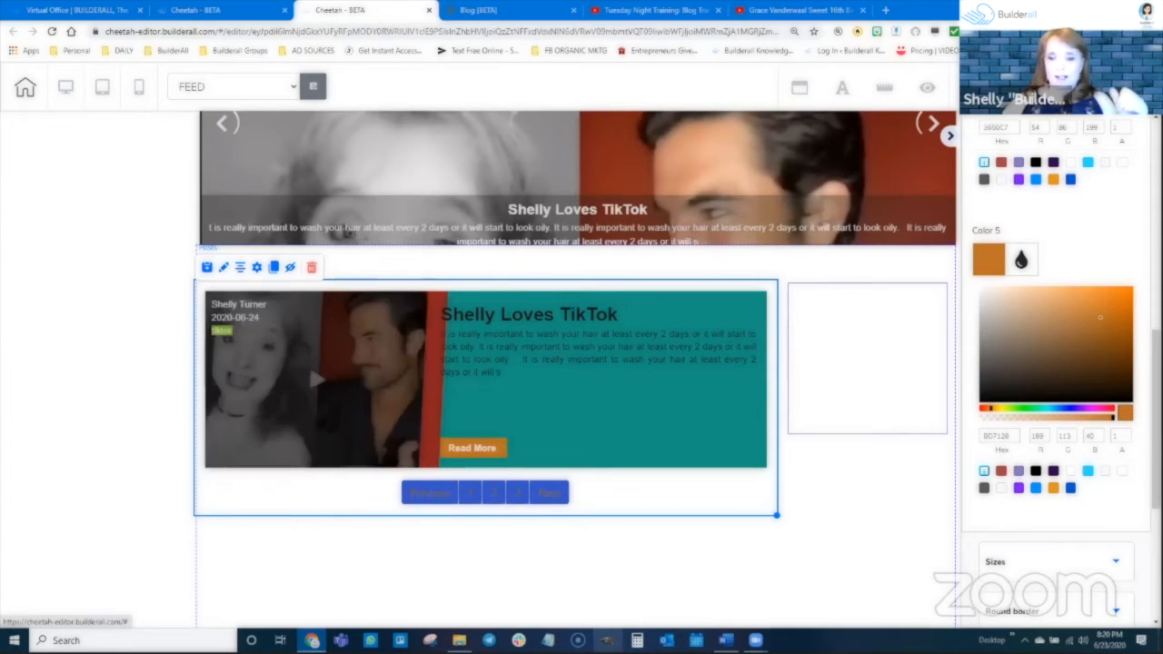
scroll(990, 333, "up", 2)
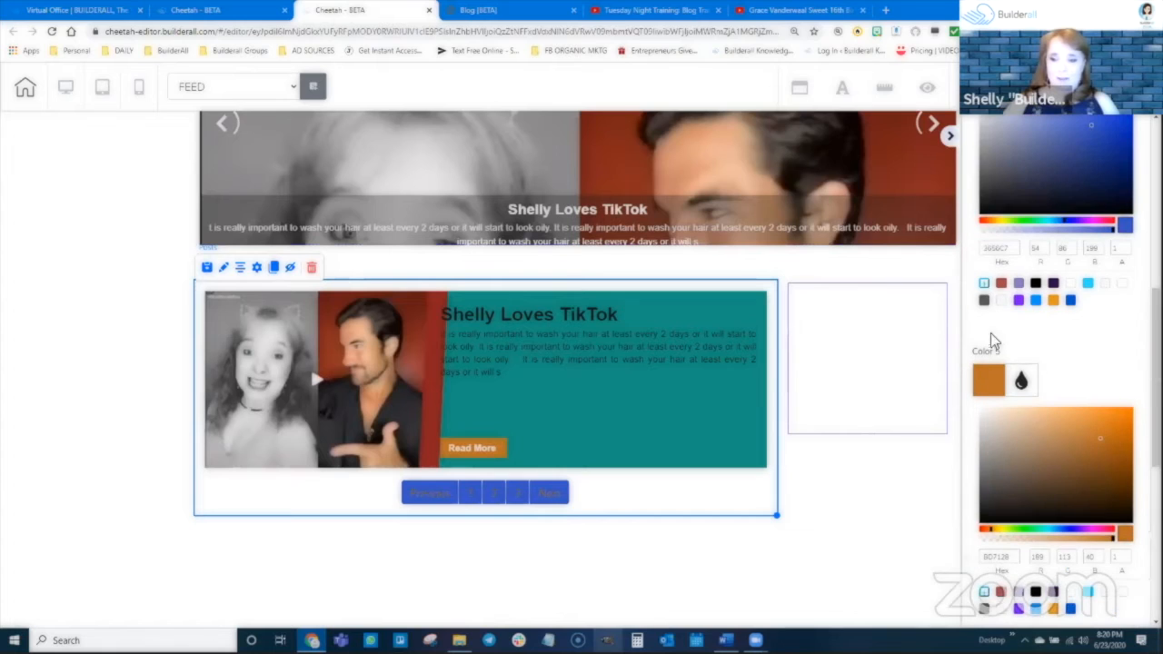
left_click(1013, 382)
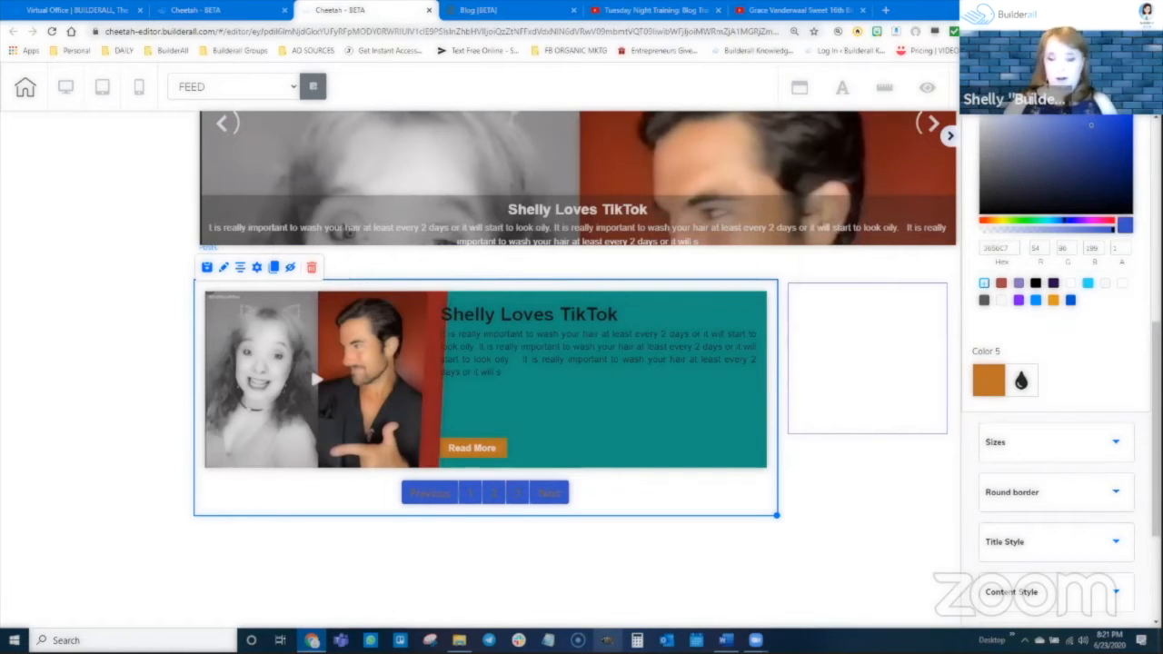
Try a Content Height of 474 in the posts list's sizes, and reduce it to 143.
left_click(1070, 443)
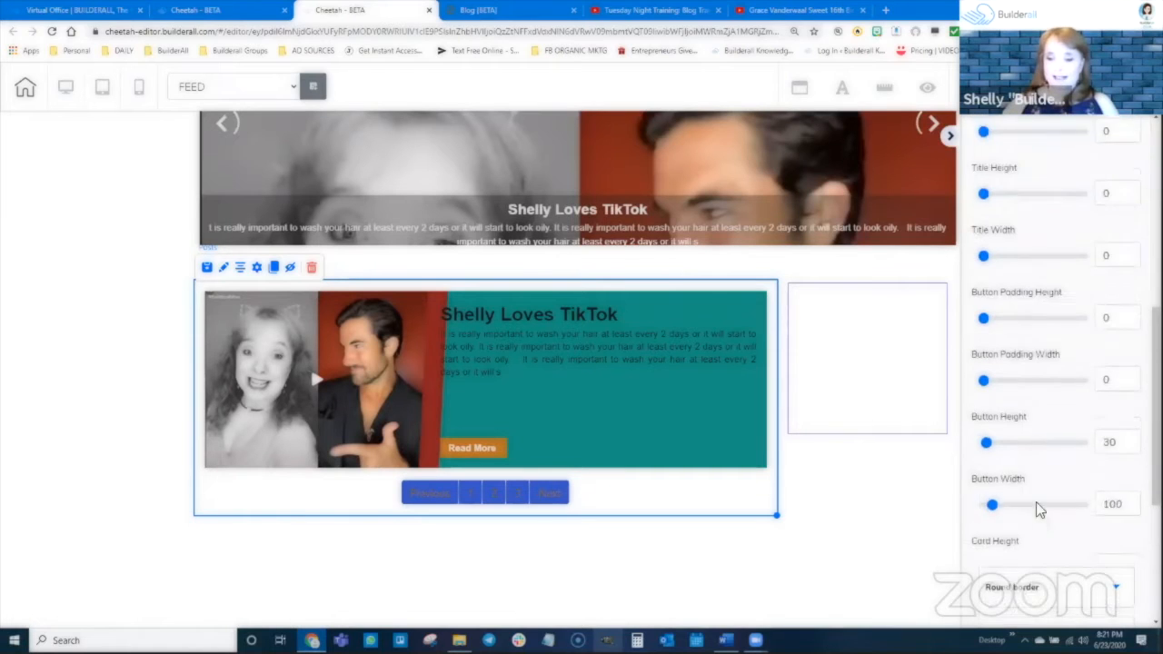
scroll(1005, 313, "up", 2)
scroll(1001, 256, "up", 4)
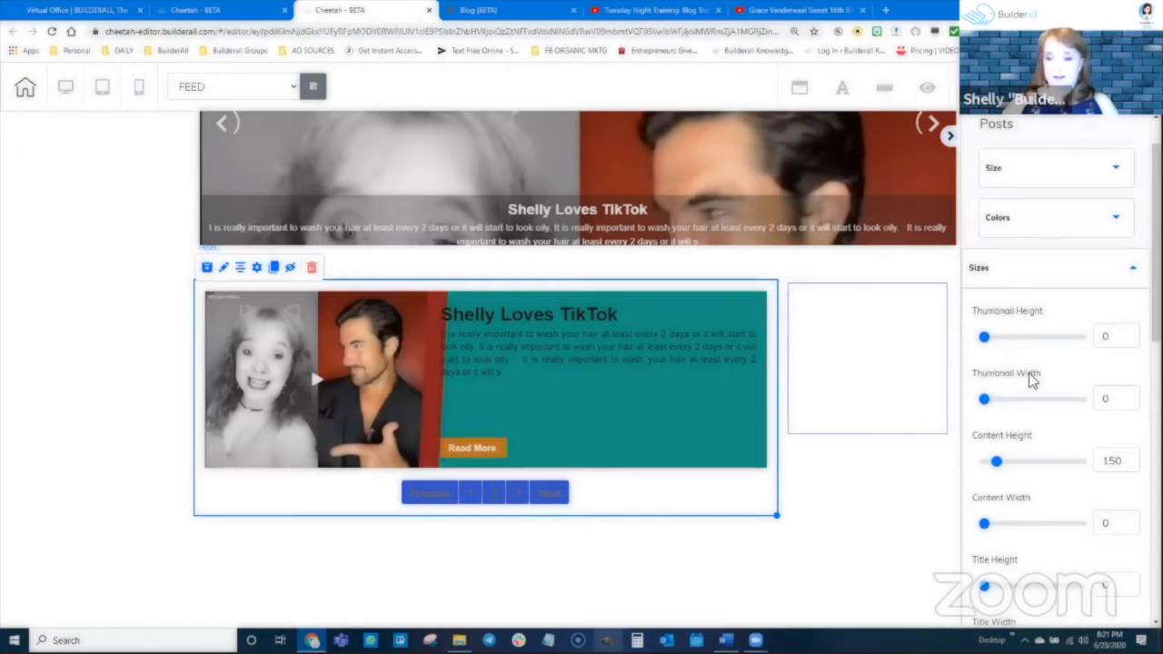
scroll(1020, 399, "down", 3)
left_click_drag(998, 342, 1026, 340)
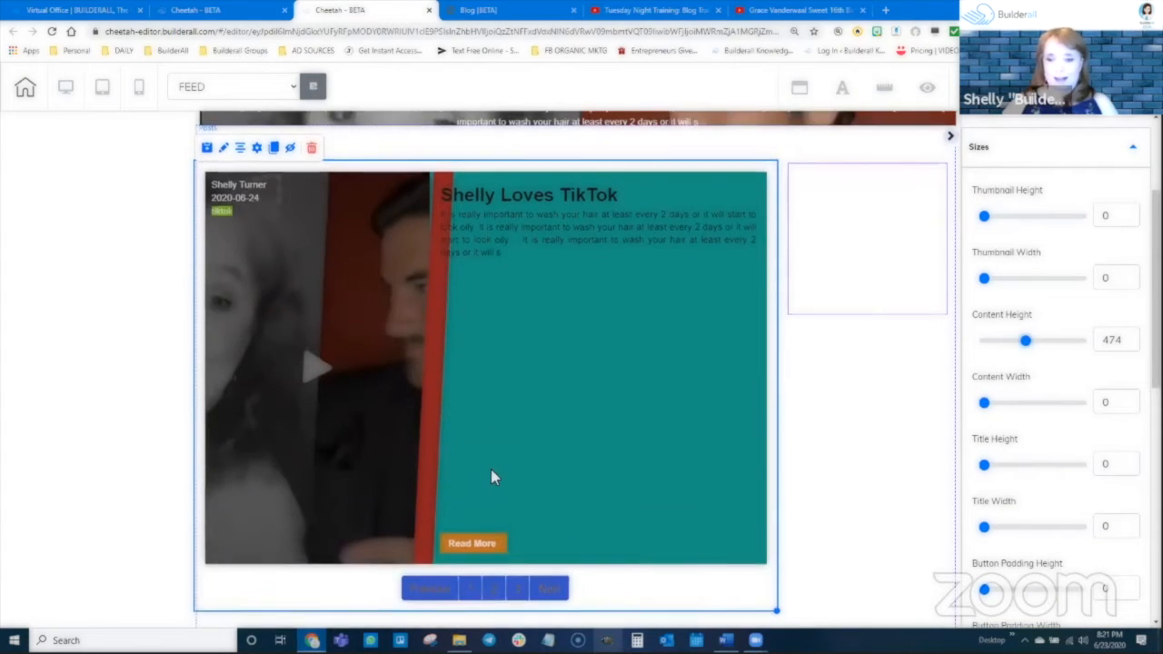
left_click_drag(1025, 343, 995, 342)
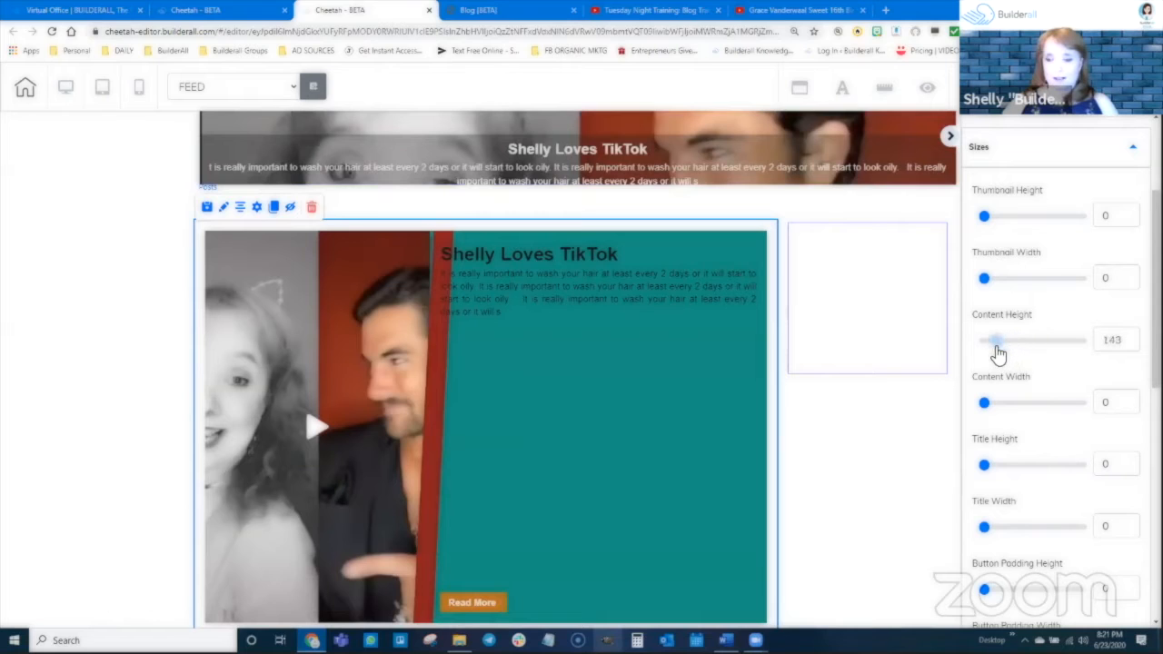
Set the posts list's Content Width to 120 and its Title Height to 93.
mouse_move(998, 405)
left_mouse_down()
mouse_move(1015, 403)
mouse_move(995, 403)
left_mouse_up()
mouse_move(987, 470)
left_mouse_down()
mouse_move(1033, 473)
mouse_move(995, 477)
left_mouse_up()
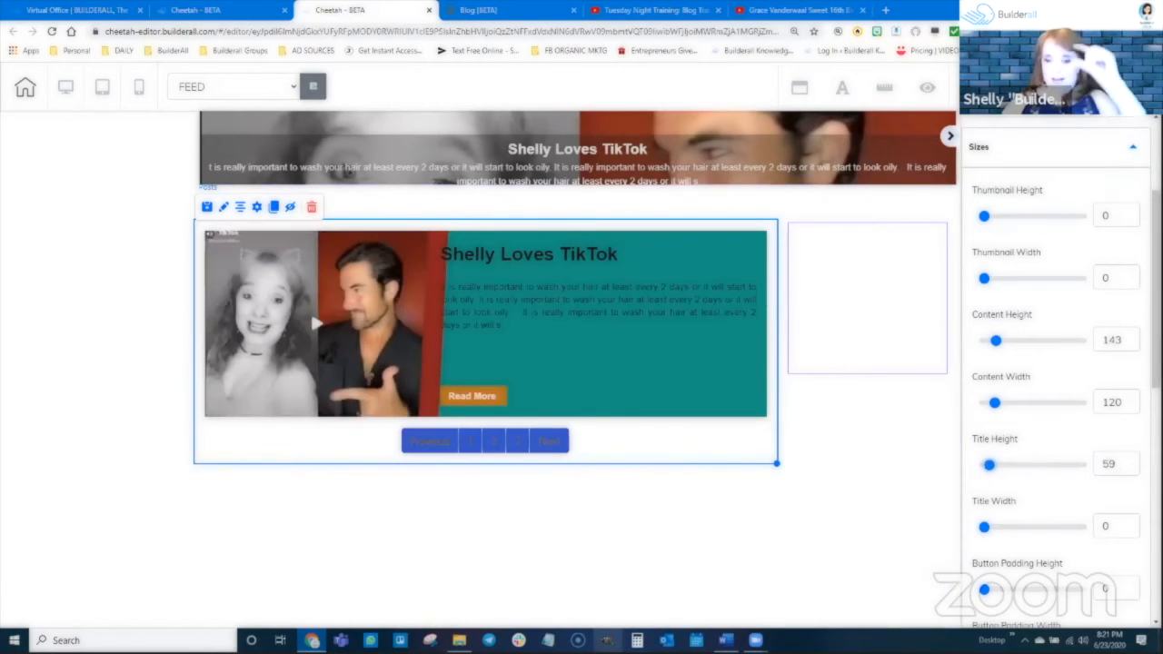
scroll(1067, 372, "down", 1)
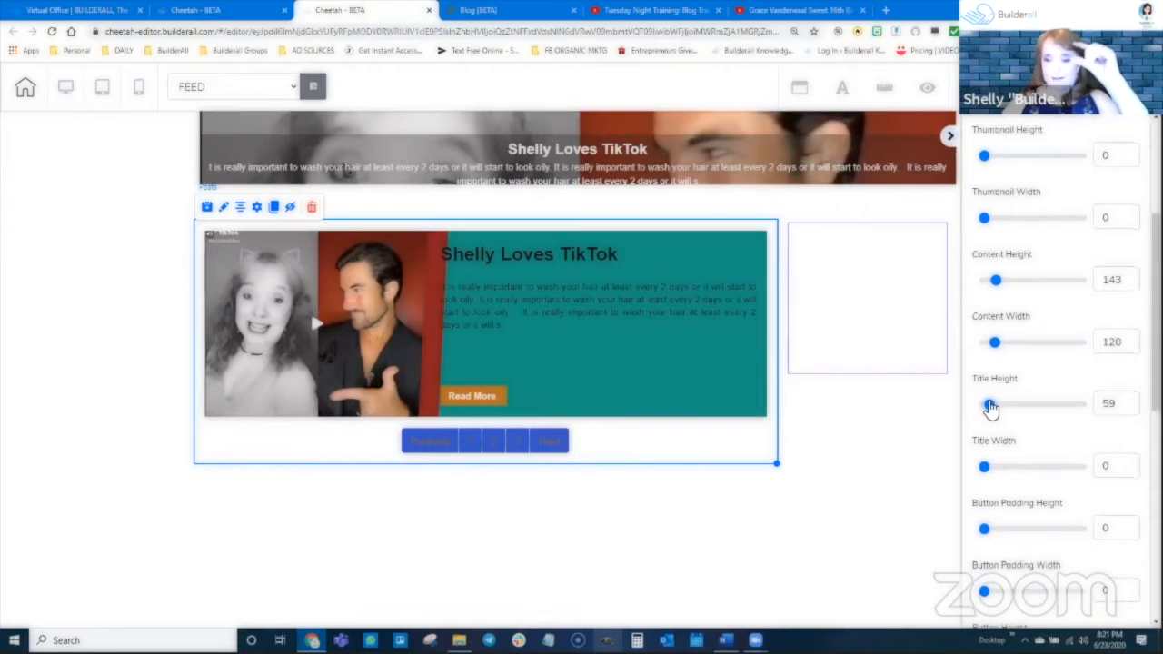
left_click_drag(989, 405, 1016, 405)
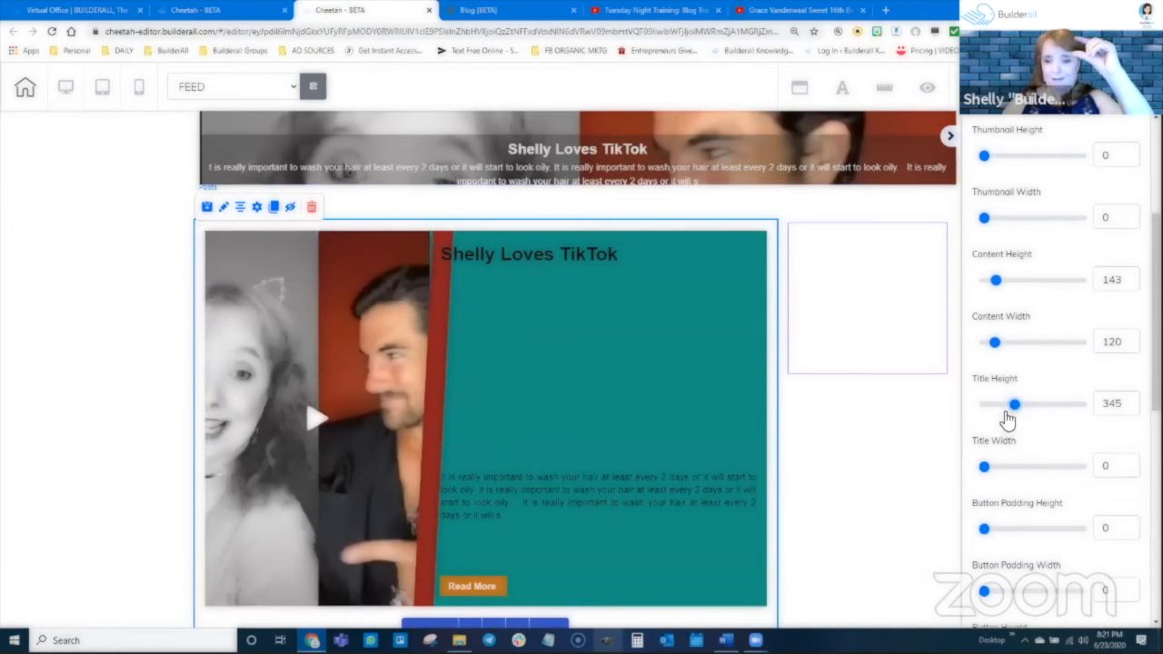
left_click_drag(1015, 406, 995, 411)
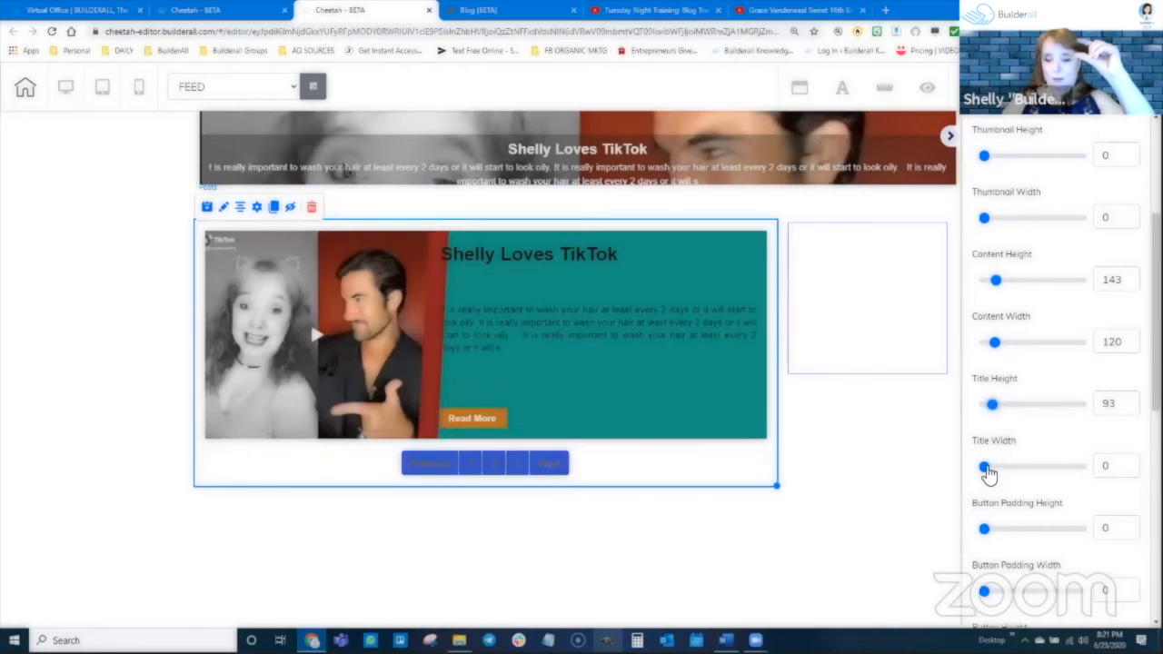
Set the posts list's Button Padding Height to 25 and Button Padding Width to 65.
scroll(987, 459, "down", 1)
left_click_drag(984, 410, 1002, 407)
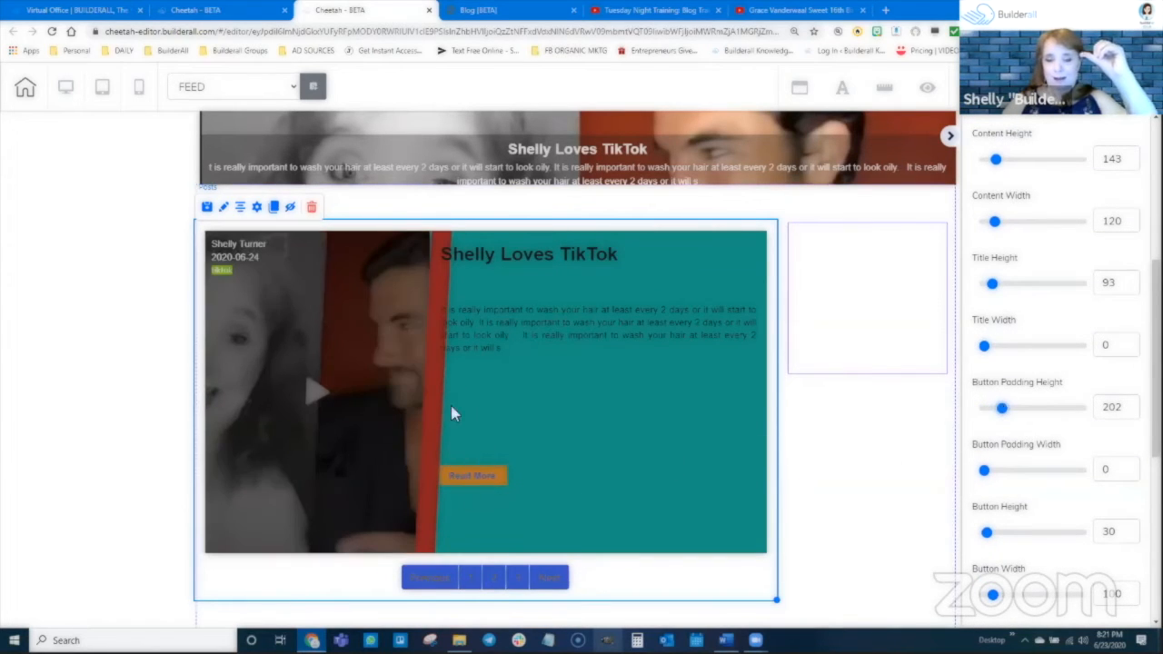
left_click_drag(1003, 409, 986, 409)
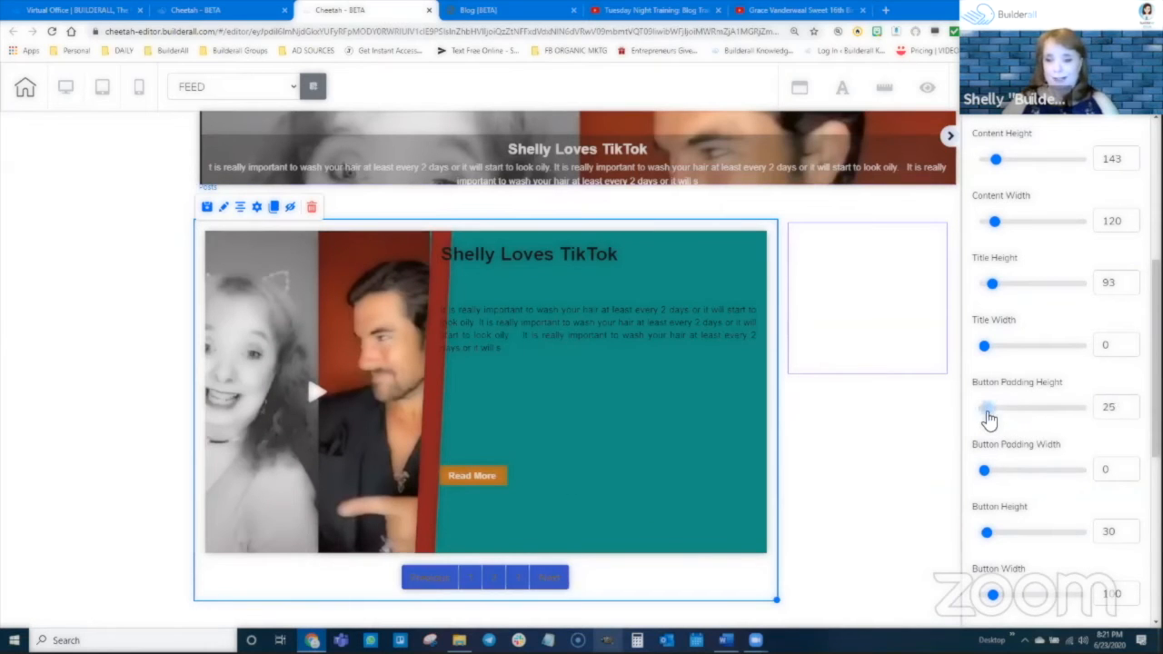
mouse_move(982, 472)
left_mouse_down()
mouse_move(1015, 470)
mouse_move(990, 472)
left_mouse_up()
Enlarge the Read More button to height 65 and width 134, and set the Card Height to 168.
scroll(990, 454, "down", 2)
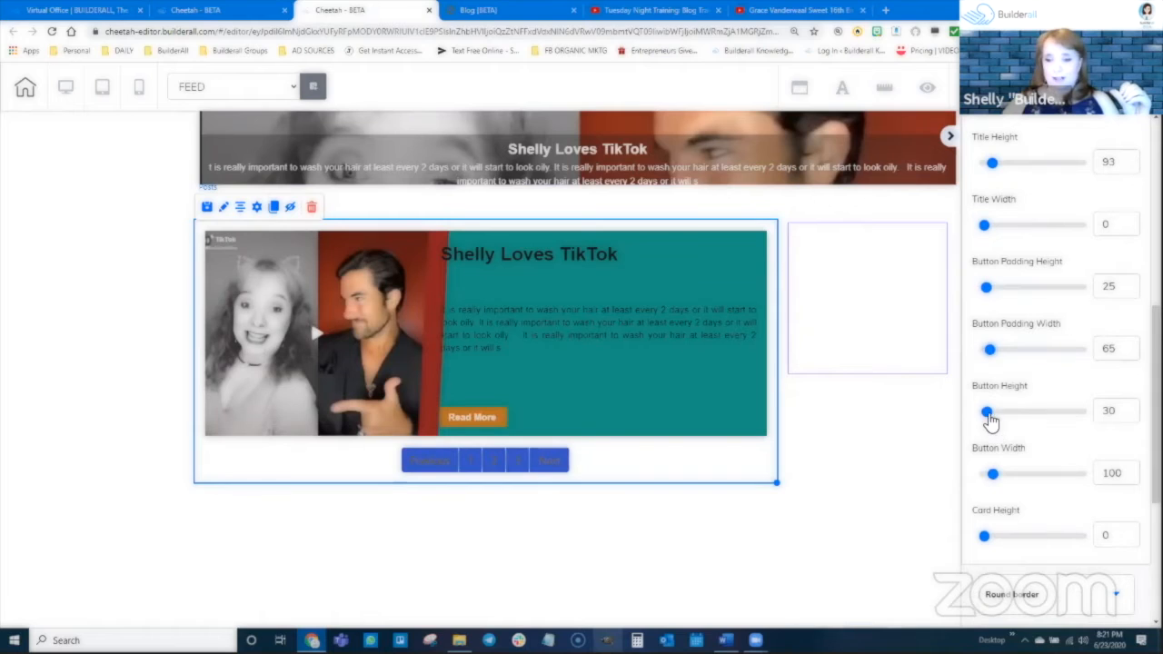
mouse_move(989, 414)
left_mouse_down()
mouse_move(1016, 417)
mouse_move(992, 428)
left_mouse_up()
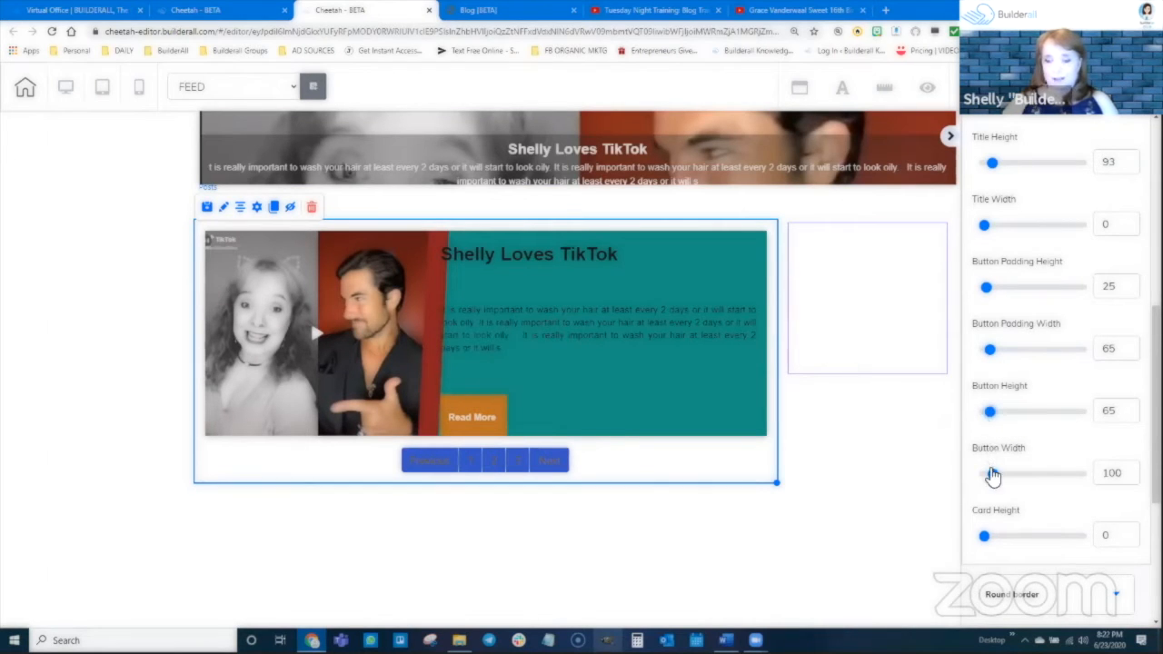
mouse_move(993, 475)
left_mouse_down()
mouse_move(1014, 474)
mouse_move(994, 471)
left_mouse_up()
scroll(1008, 478, "down", 2)
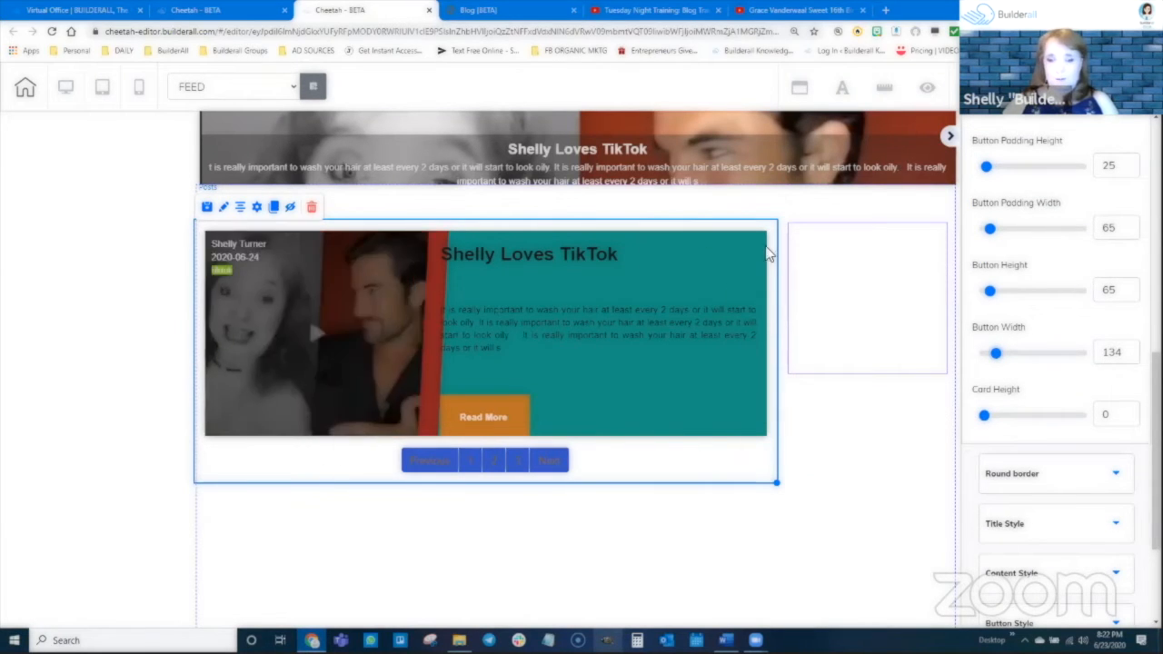
mouse_move(985, 415)
left_mouse_down()
mouse_move(1046, 425)
mouse_move(999, 431)
left_mouse_up()
Round all four corners of the post card with a Card radius of 50.
scroll(1013, 440, "down", 2)
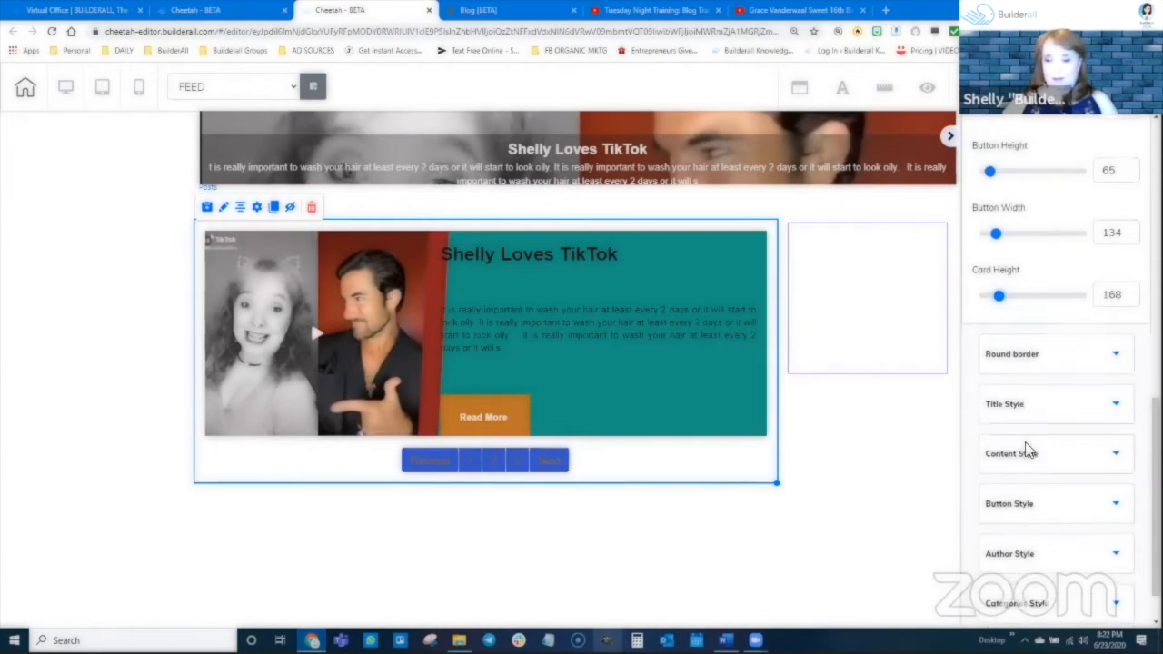
left_click(1032, 356)
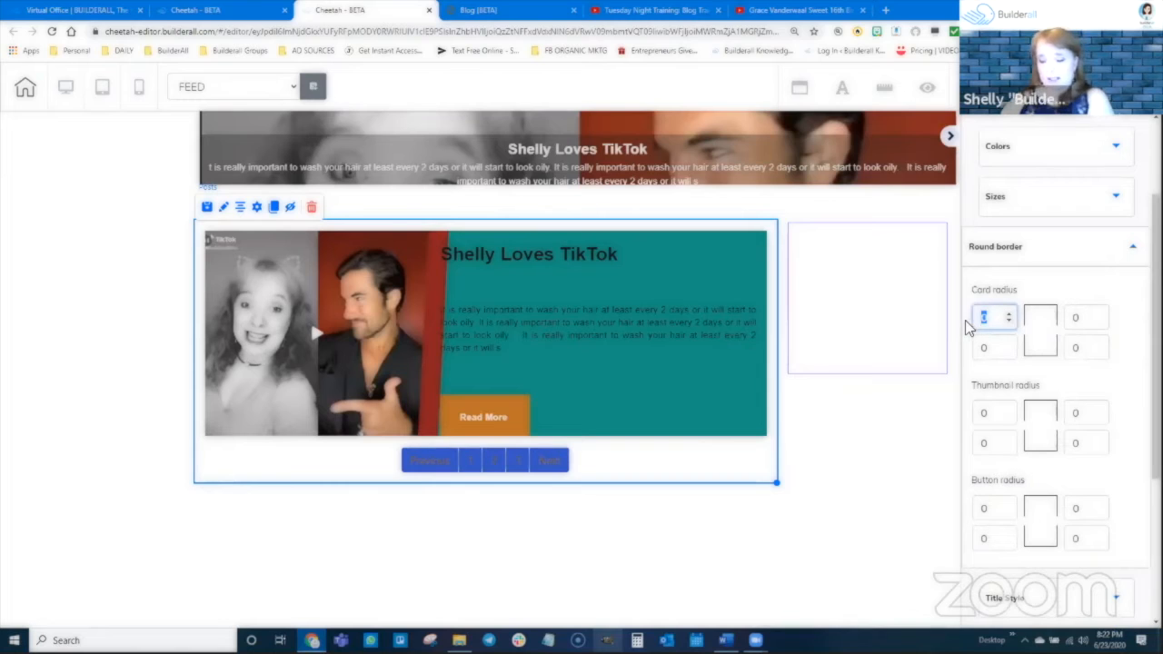
type("50")
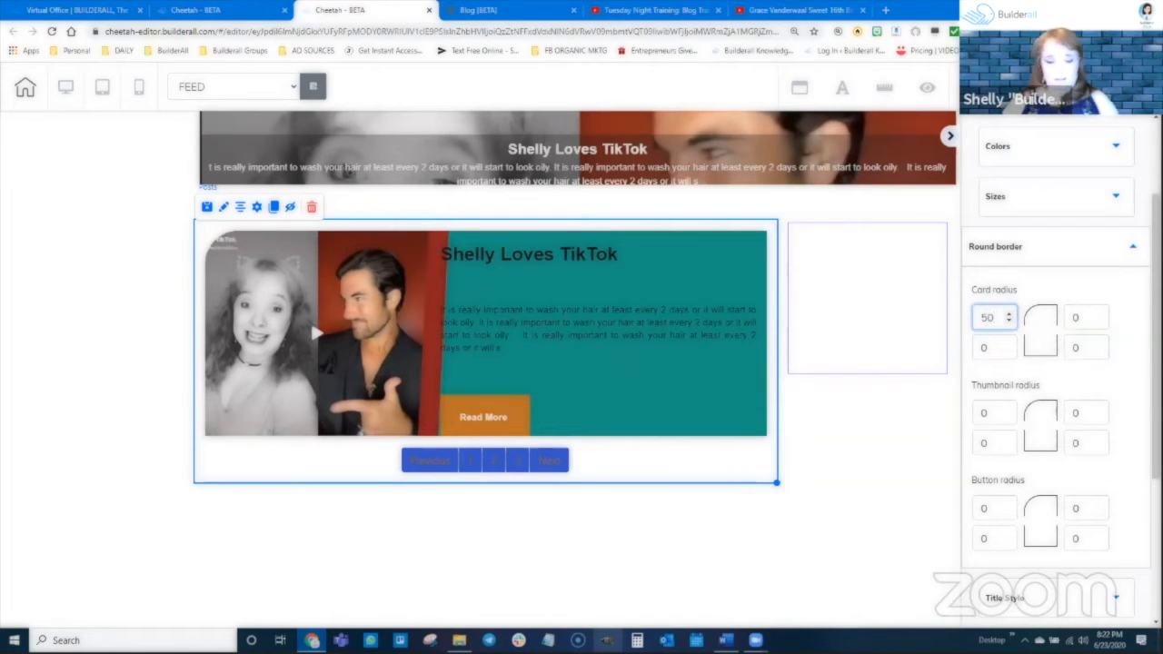
key("Tab")
type("50")
key("Tab")
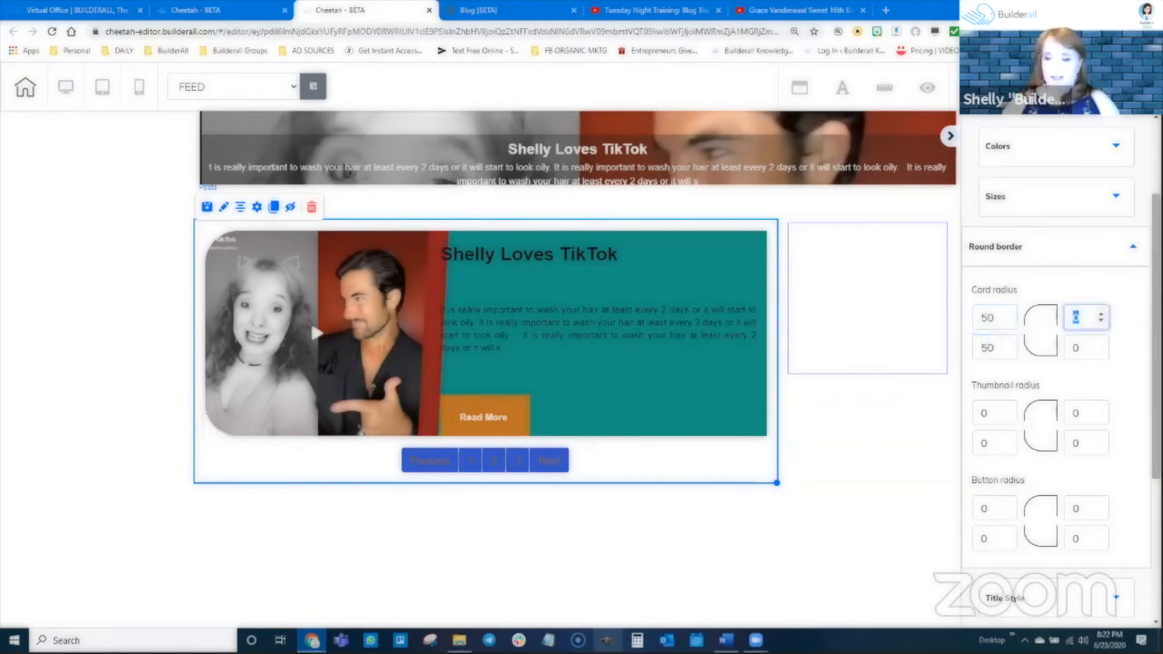
type("50")
key("Tab")
type("50")
key("Tab")
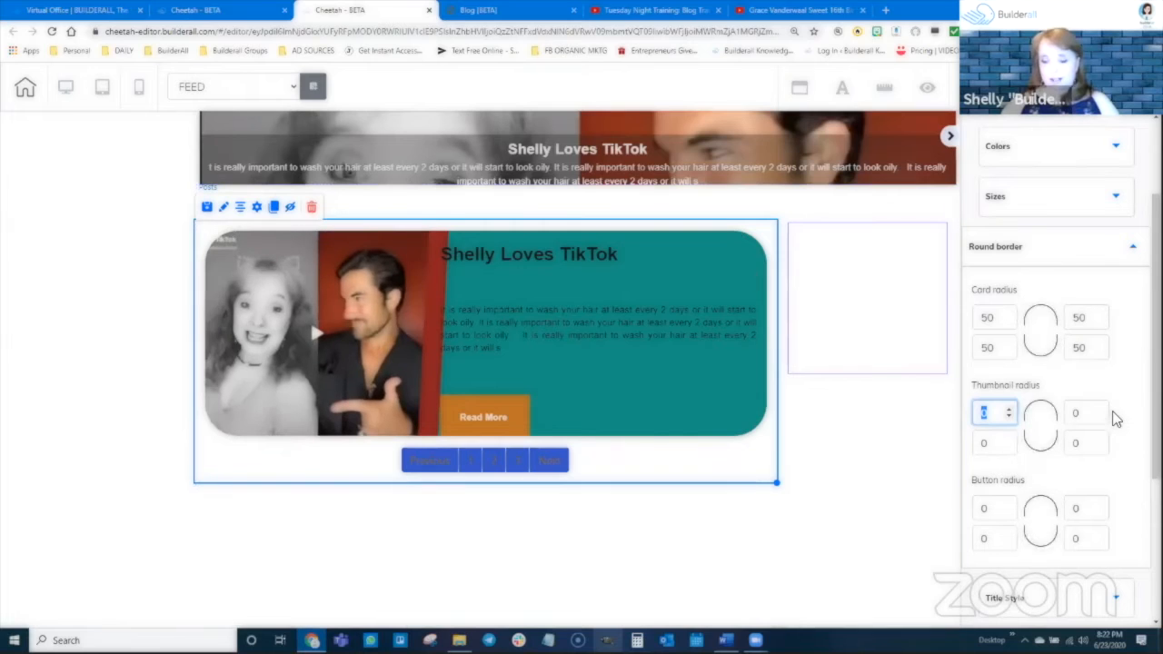
Round all four corners of the post thumbnail with a Thumbnail radius of 20.
type("20")
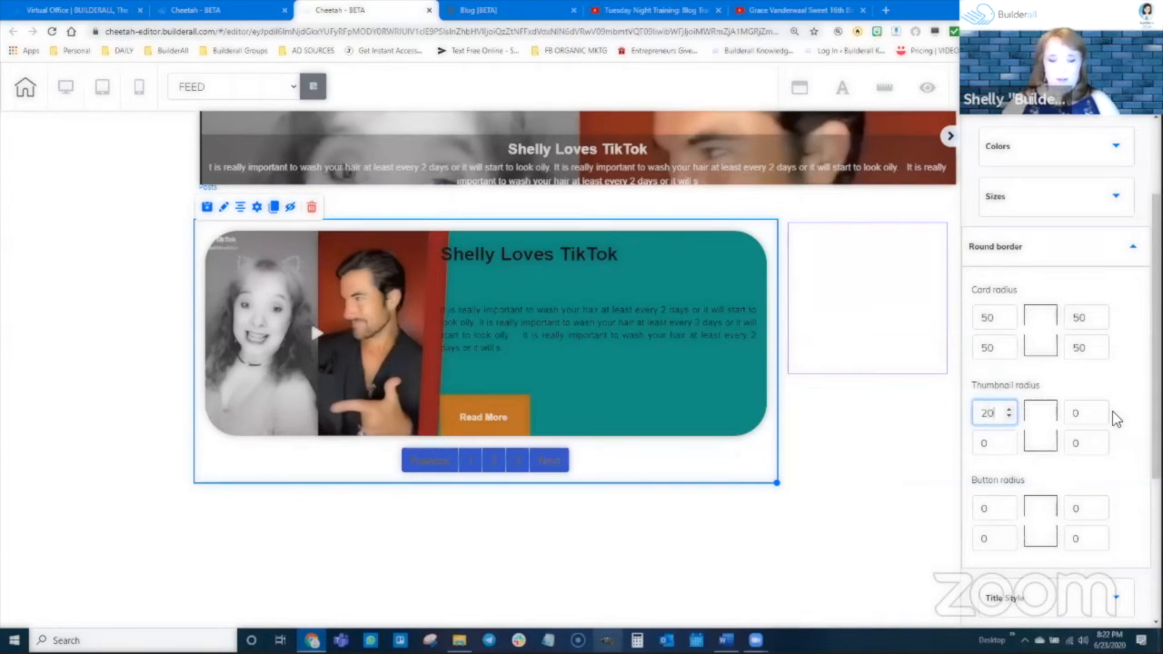
key("Tab")
type("20")
key("Tab")
type("20")
key("Tab")
type("20")
key("Tab")
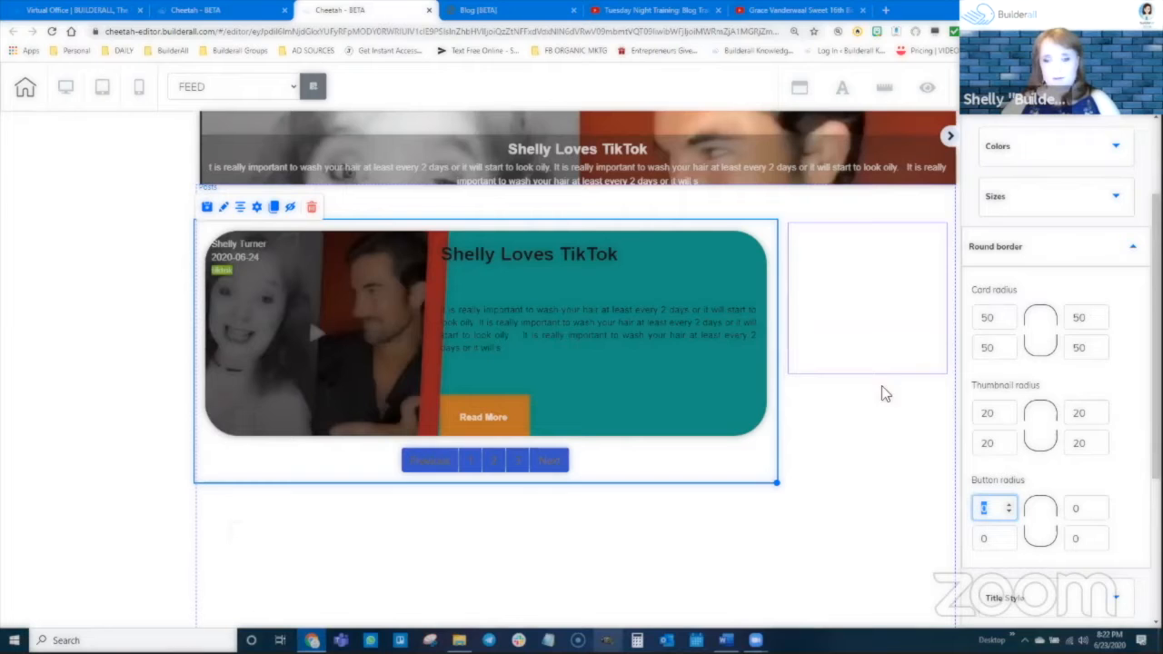
Round all four corners of the Read More button with a Button radius of 30.
scroll(1020, 468, "down", 2)
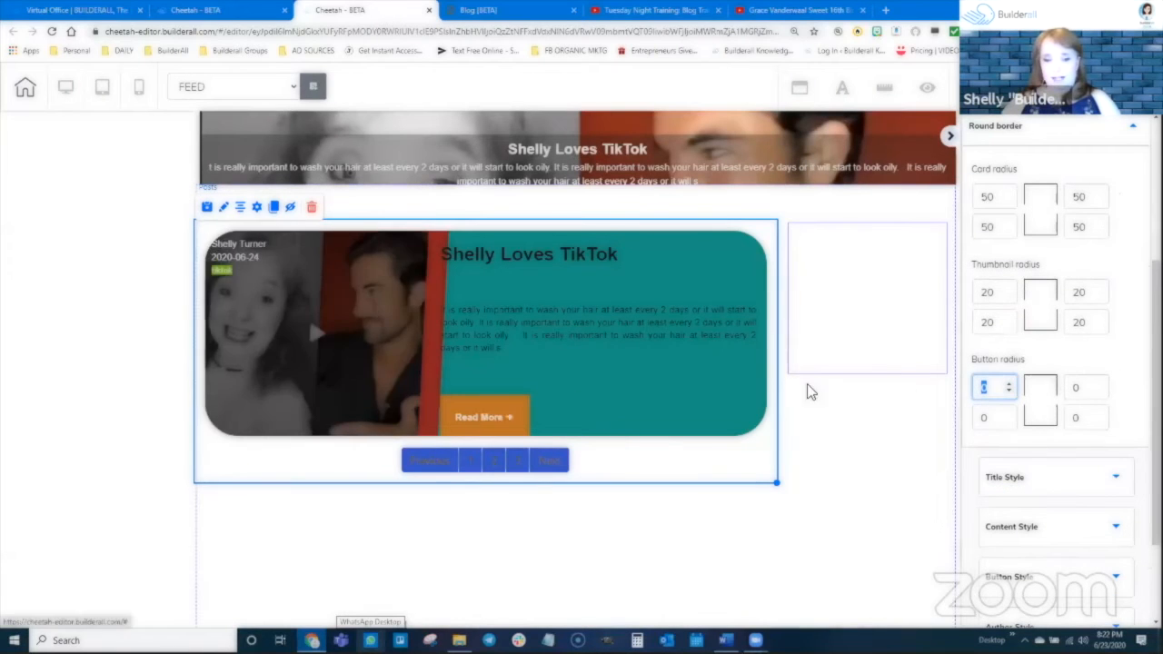
type("30")
key("Tab")
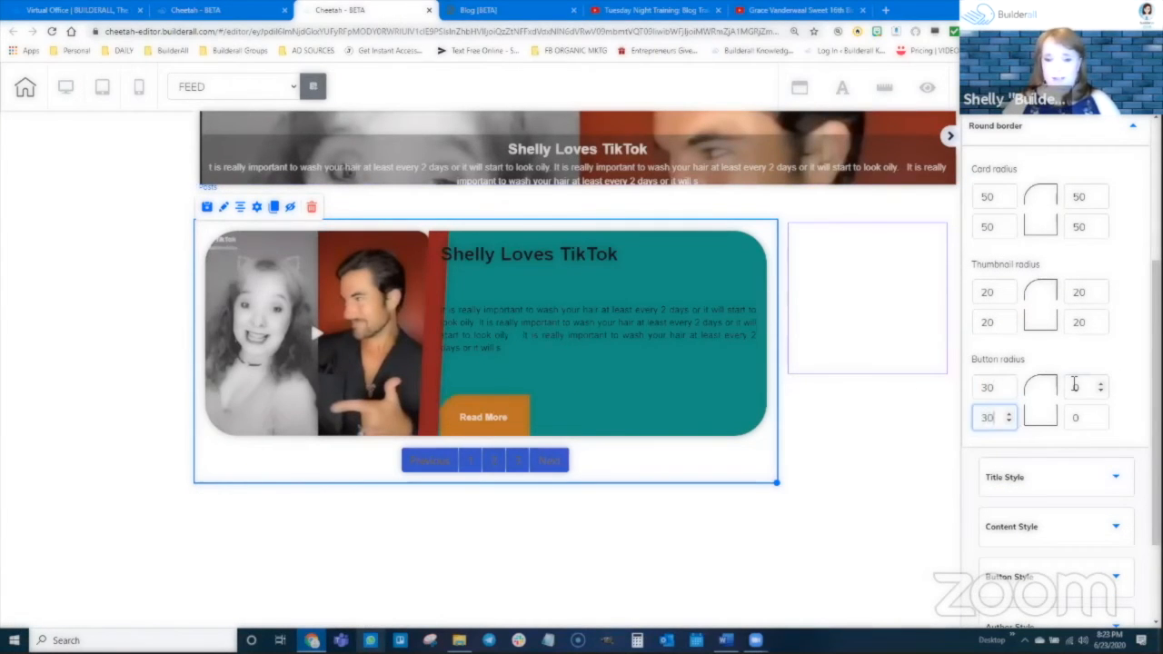
key("Tab")
type("30")
key("Tab")
type("30")
key("Tab")
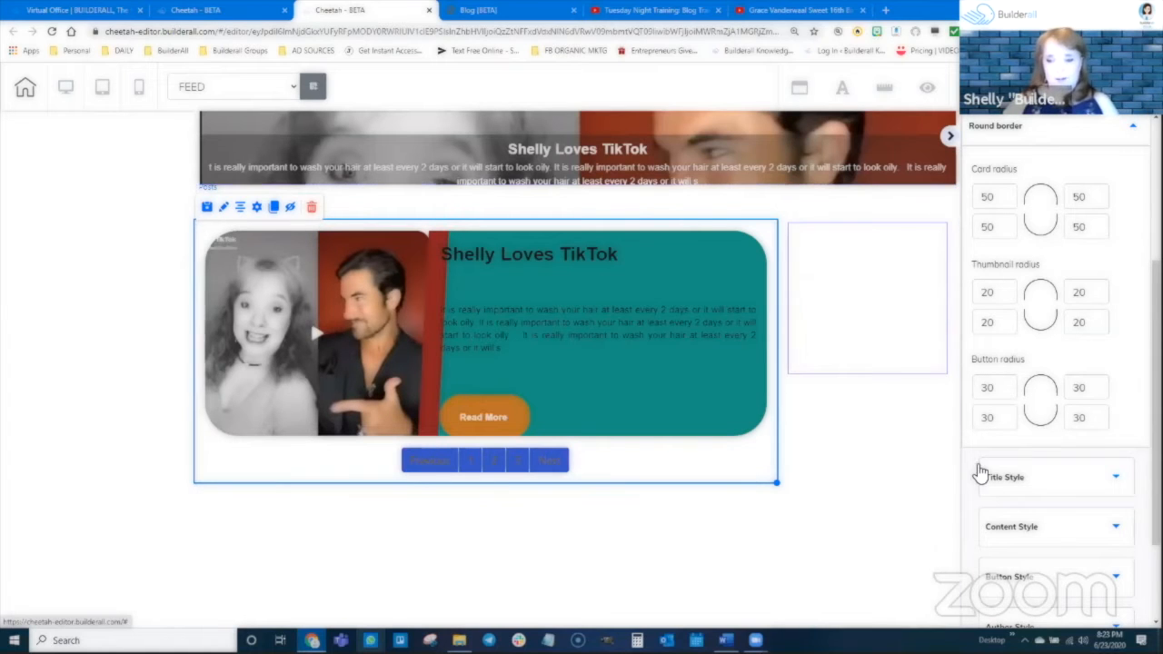
Set the post title's Font Size to 39 in the Title Style settings.
scroll(981, 475, "down", 3)
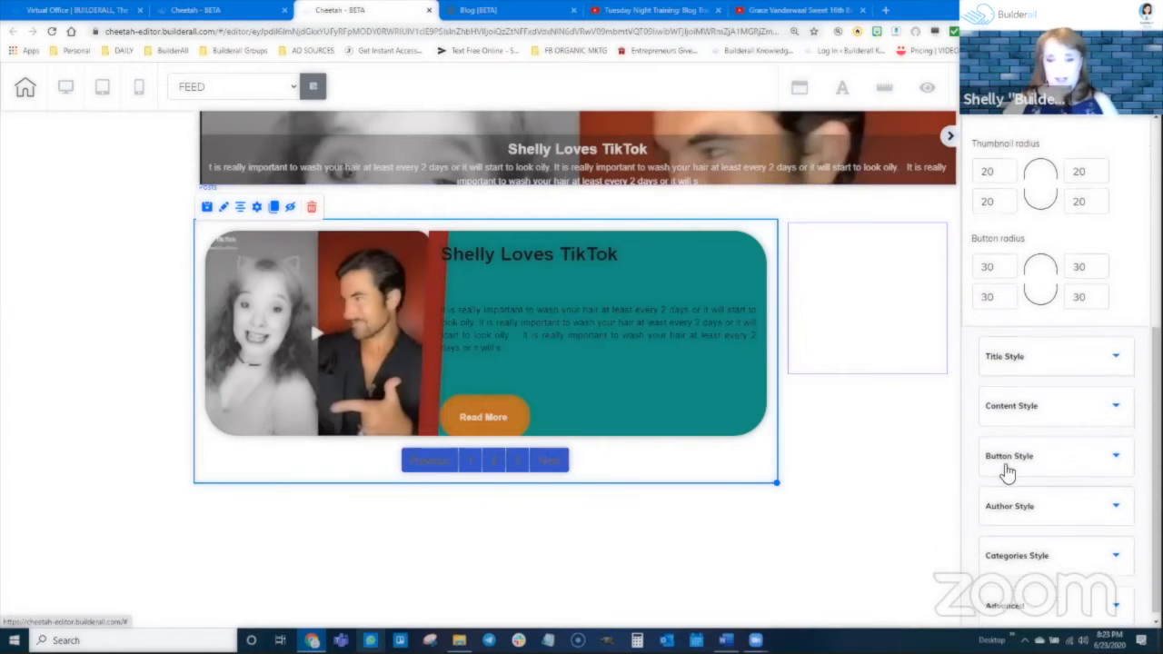
left_click(1027, 351)
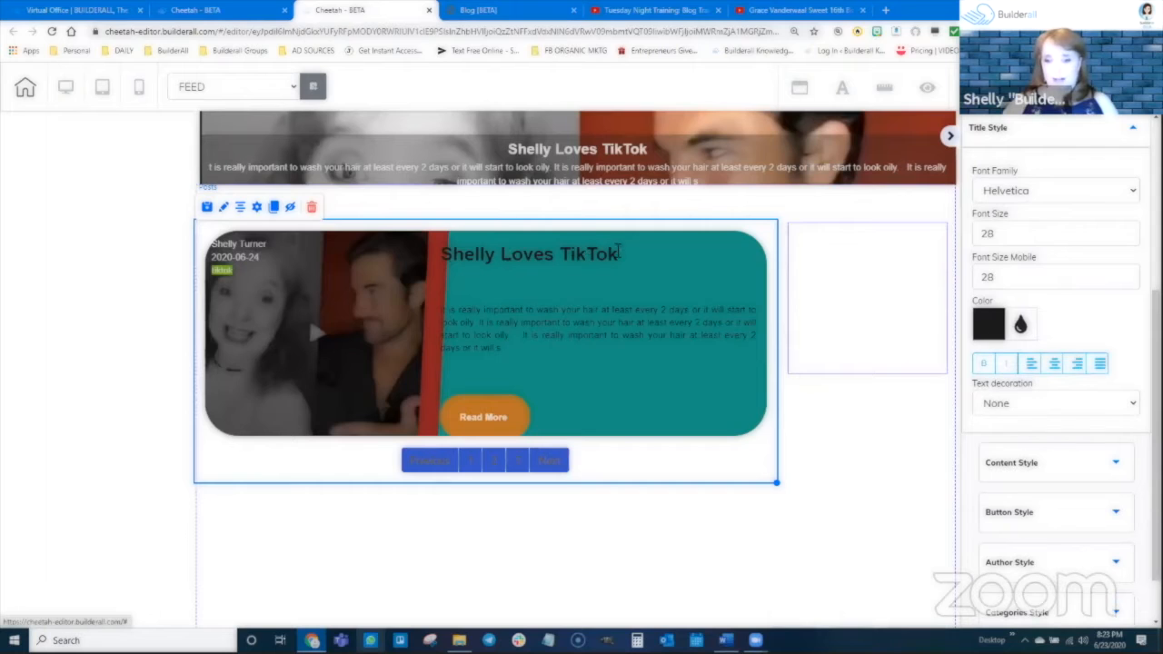
scroll(1060, 317, "up", 3)
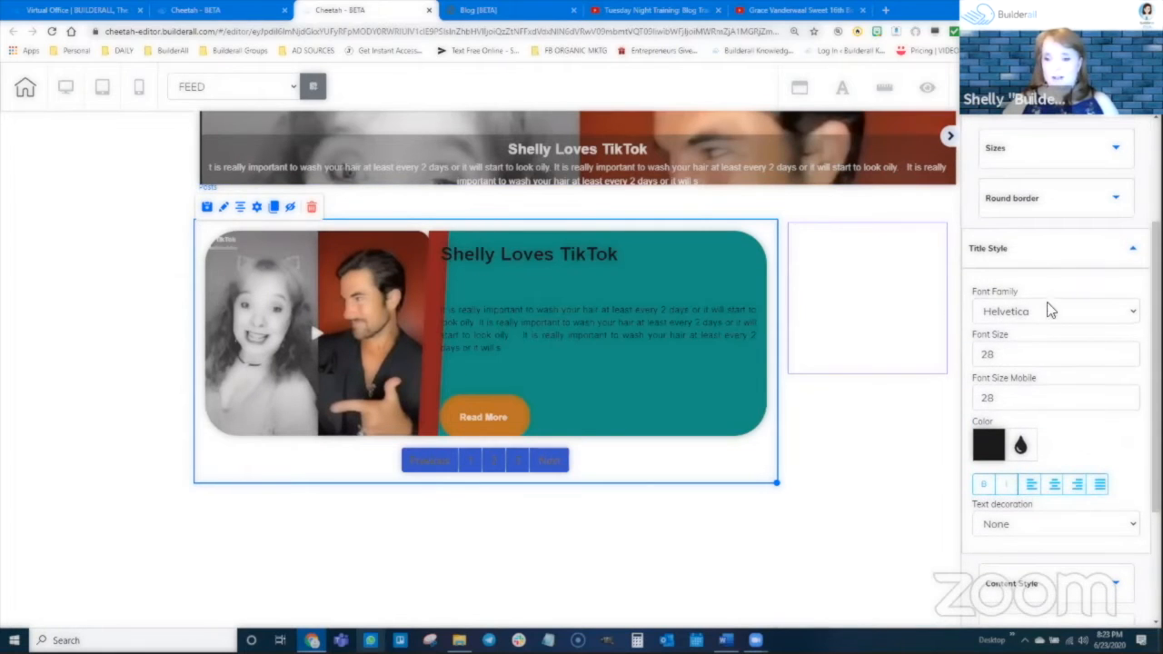
left_click(1132, 353)
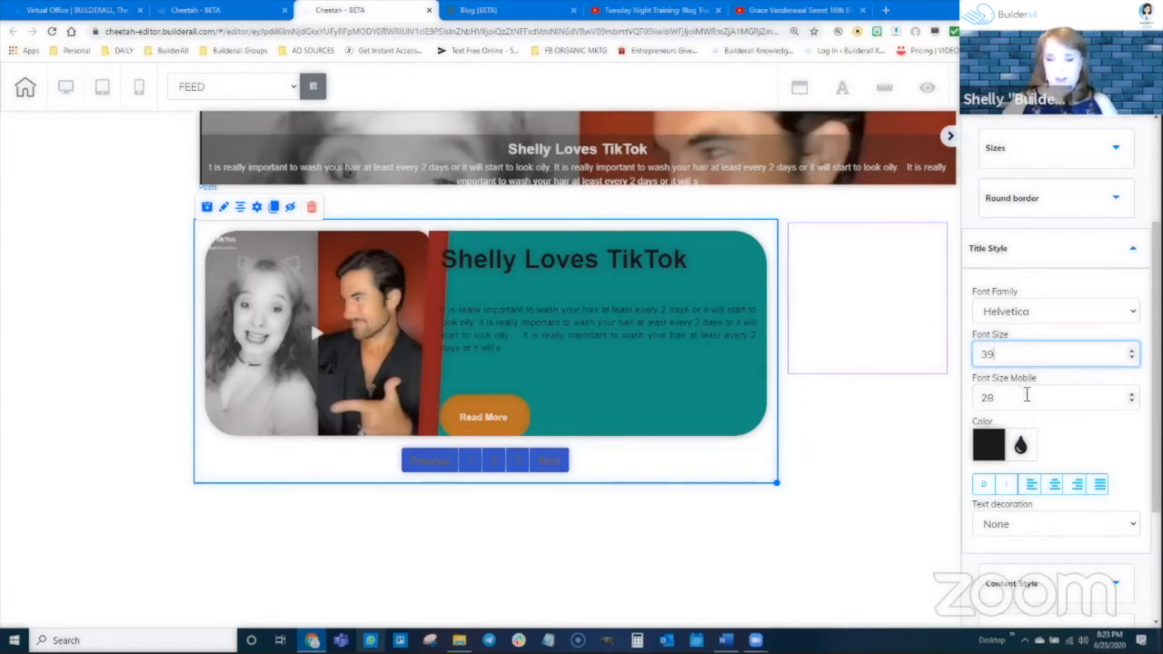
Change the post title's text color to white.
scroll(1090, 405, "down", 2)
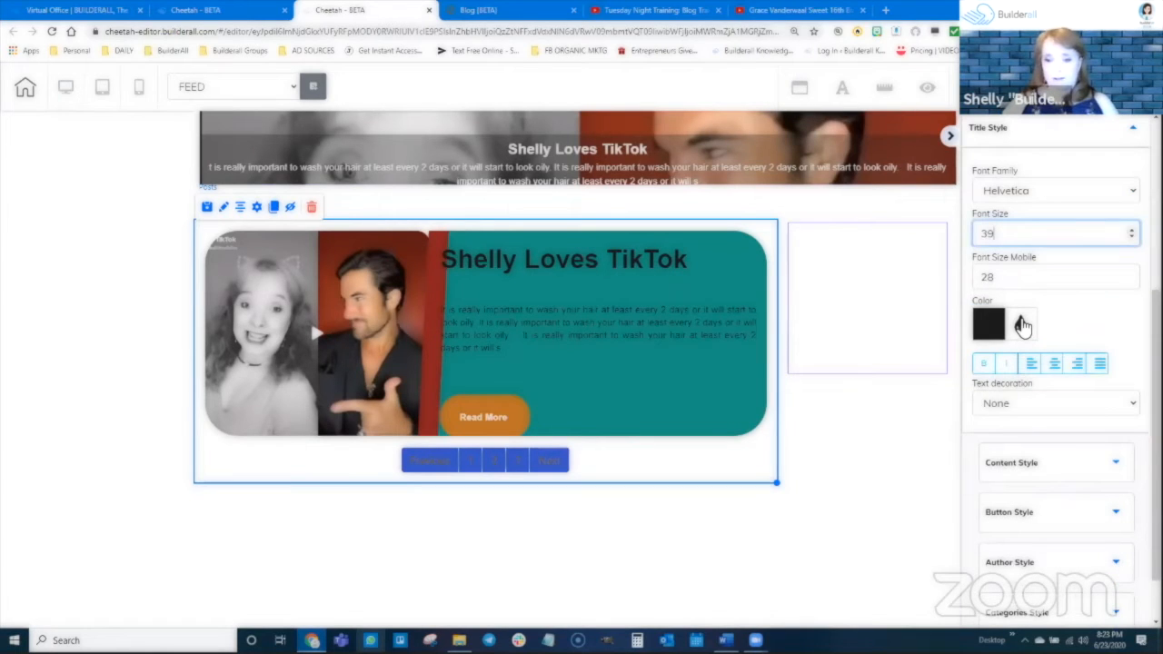
left_click(1022, 326)
left_click_drag(1097, 386, 973, 346)
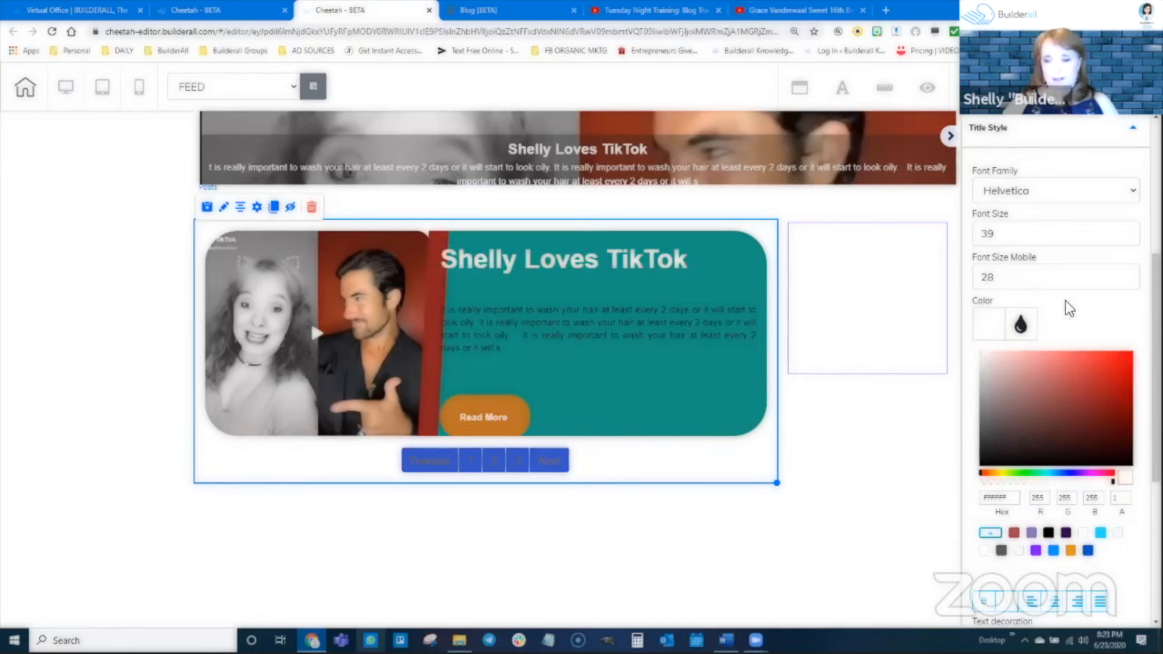
left_click(1011, 323)
Make the post title bold and italic.
scroll(1021, 419, "down", 1)
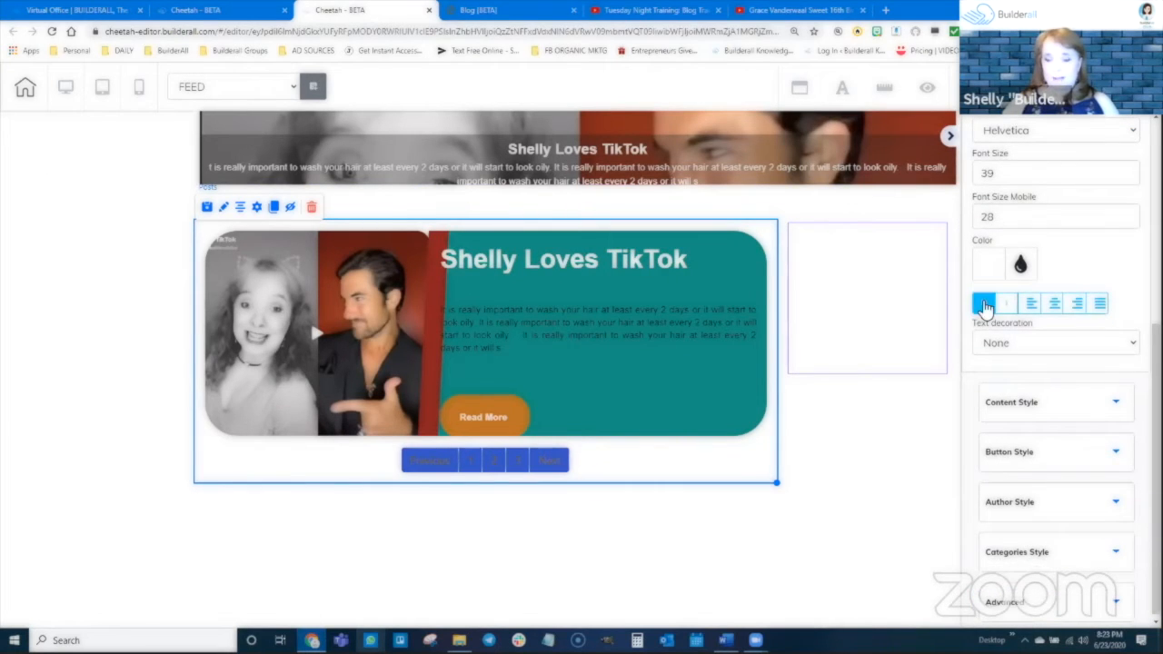
left_click(985, 305)
left_click(1006, 305)
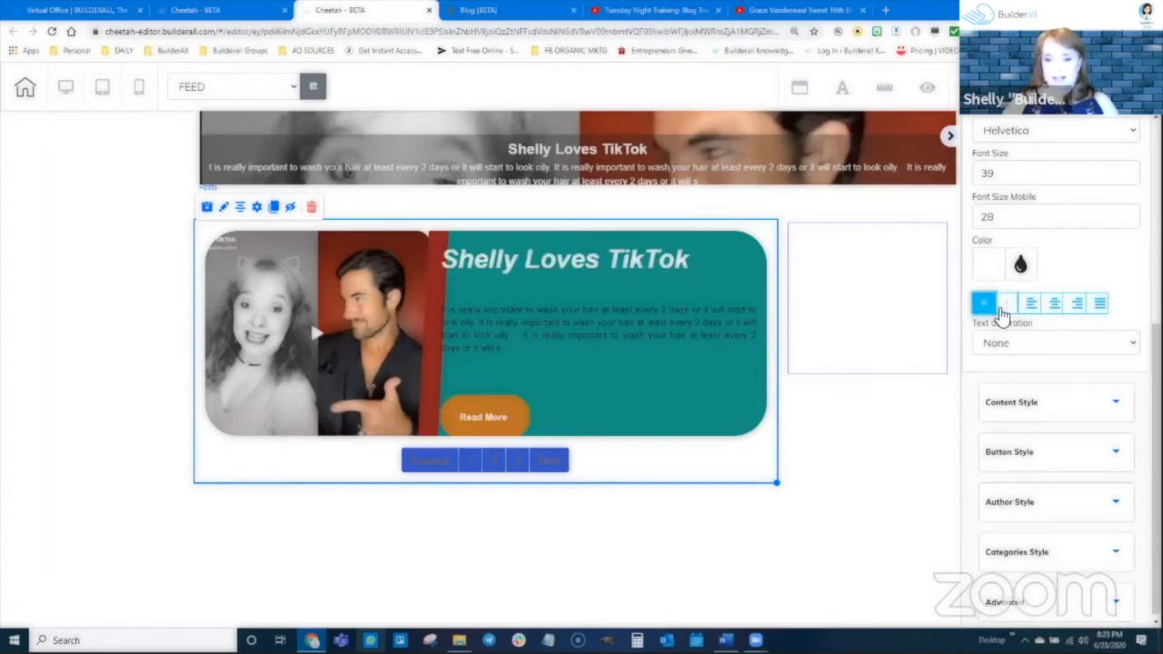
Try the Overline, Line through and Underline decorations on the post title, and set its Text decoration back to None.
left_click(999, 346)
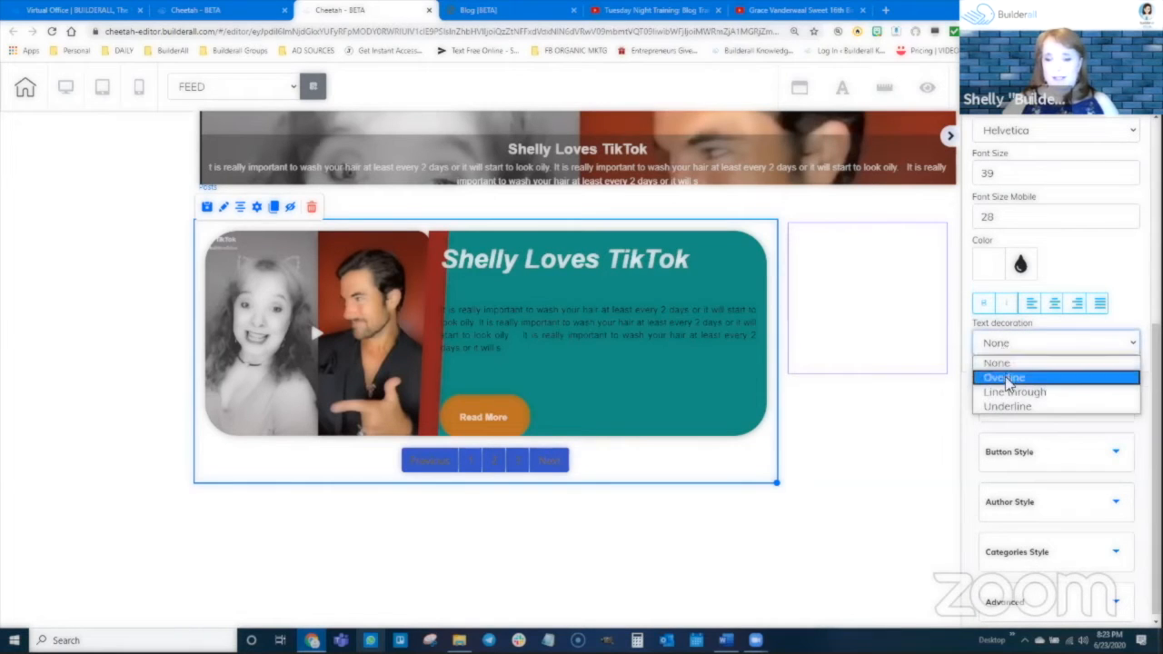
left_click(1004, 377)
left_click(1004, 351)
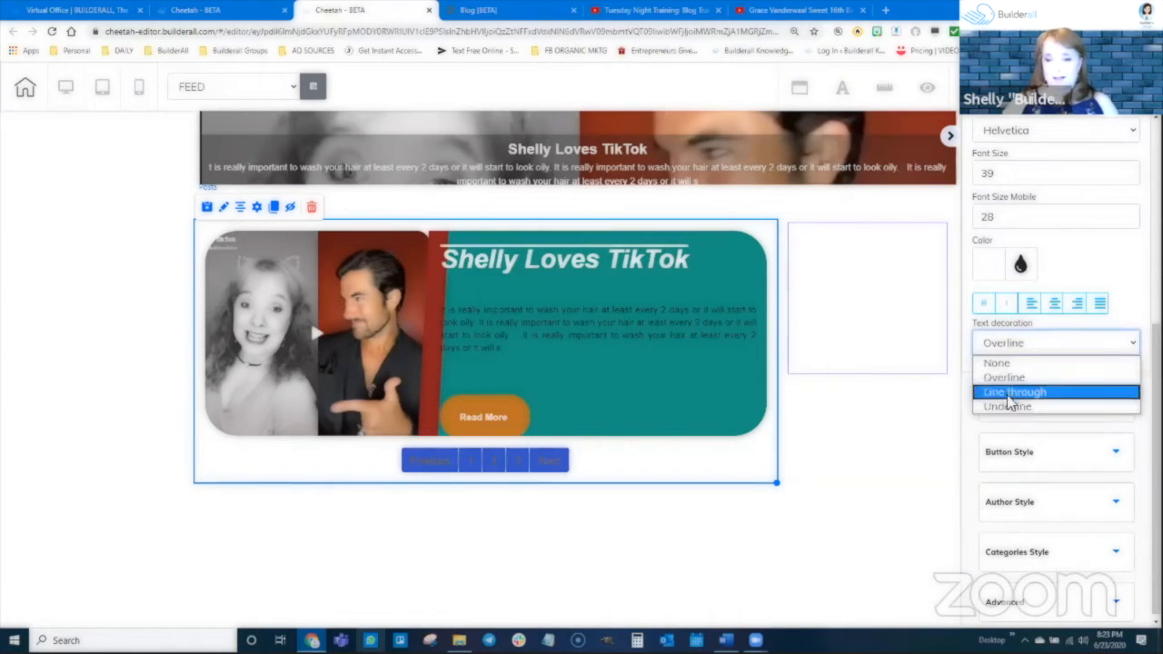
left_click(1010, 391)
left_click(1010, 349)
left_click(1010, 406)
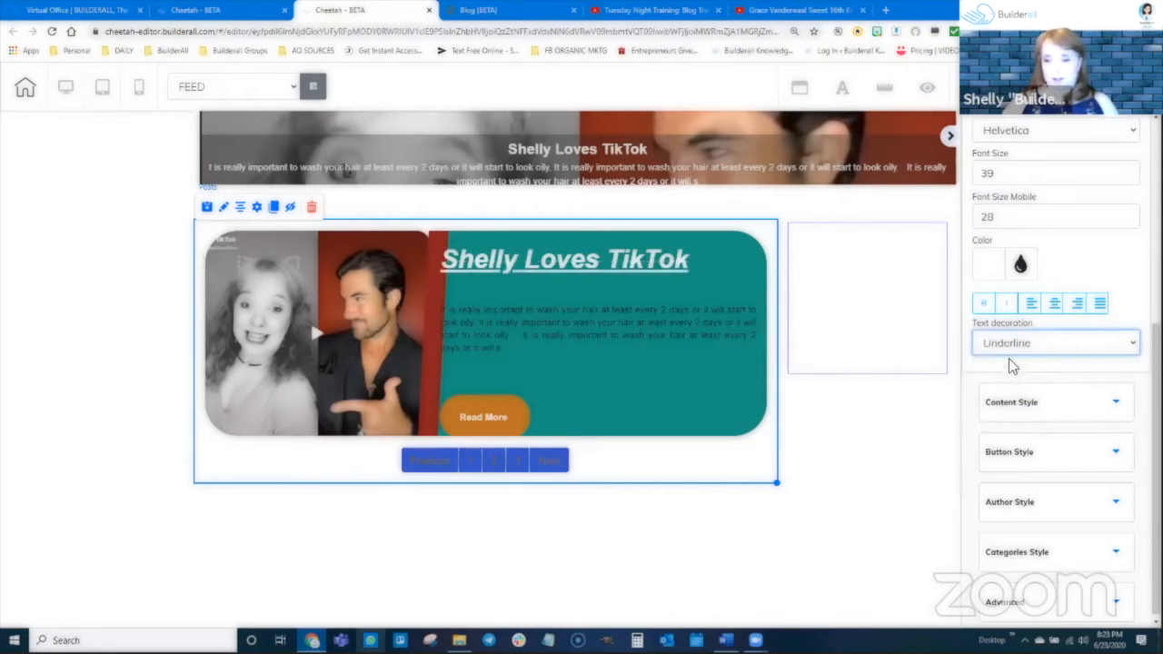
left_click(1012, 352)
left_click(1012, 364)
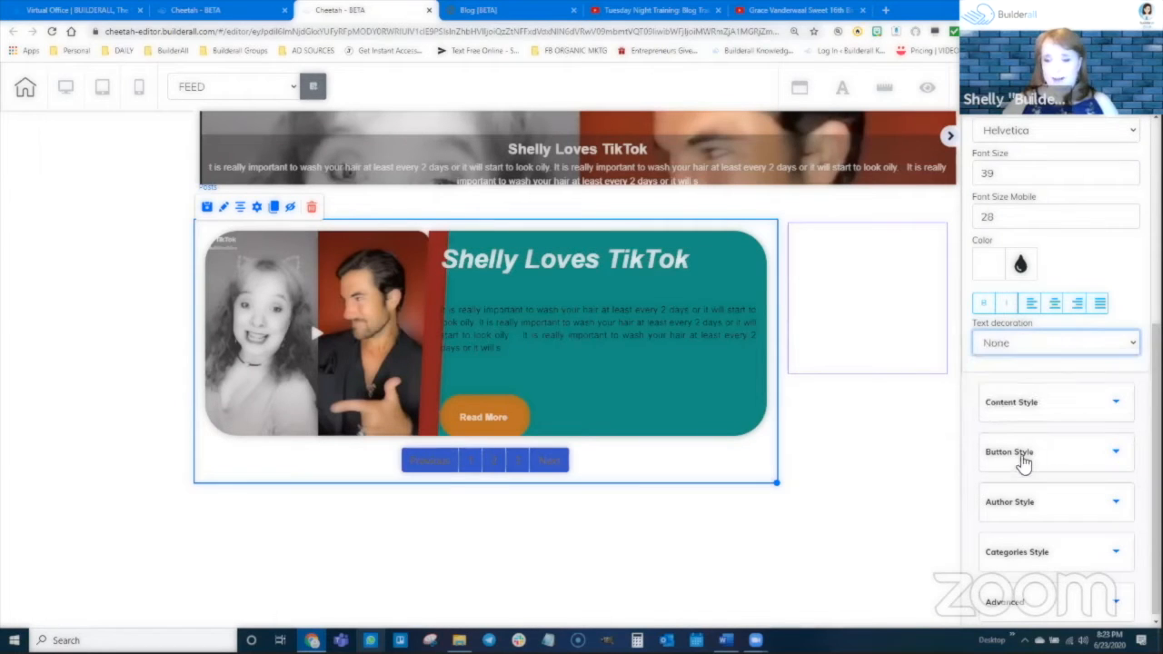
Try a Font Size of 20 on the post content in Content Style, and set it back to 14.
left_click(1030, 400)
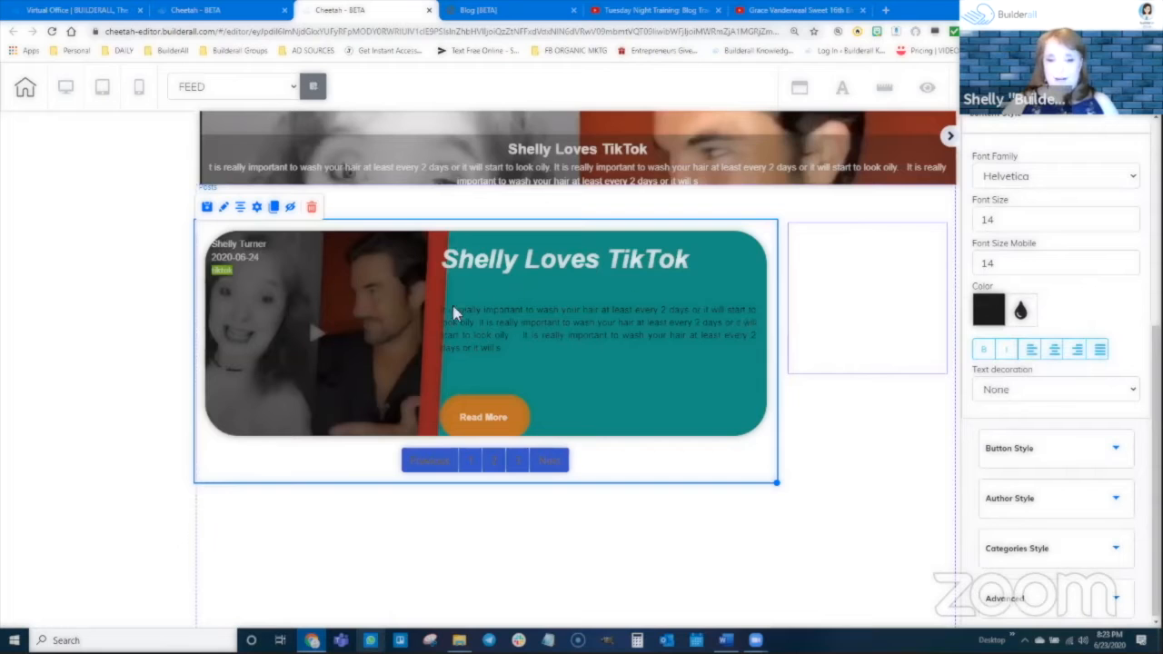
scroll(1064, 346, "up", 2)
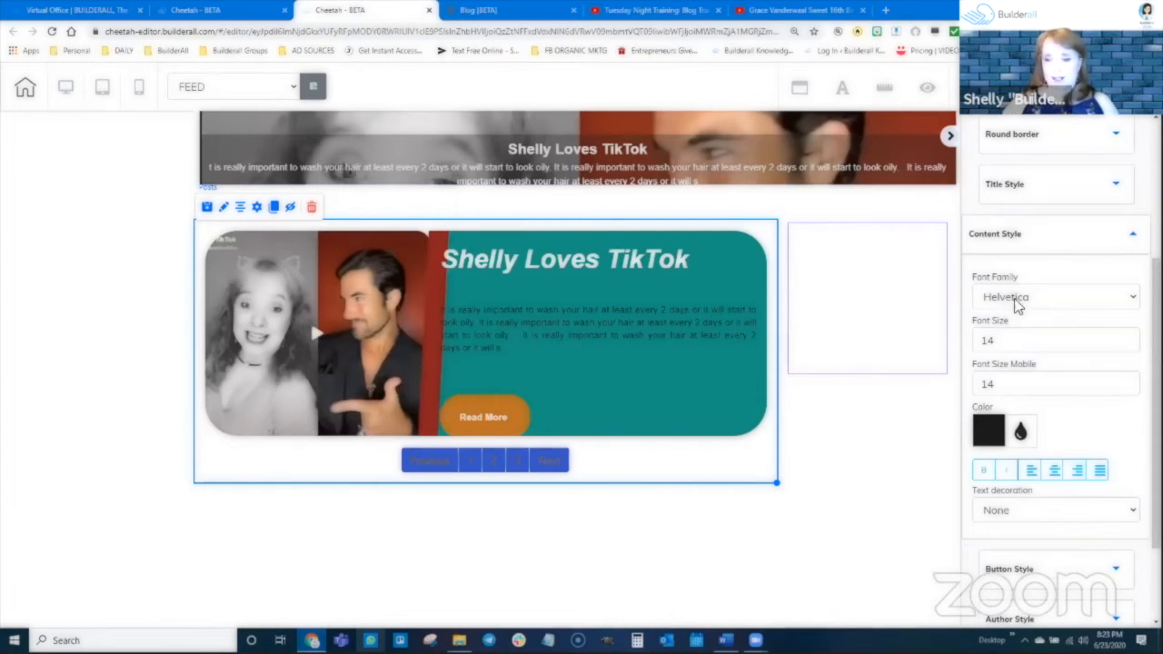
left_click(1130, 337)
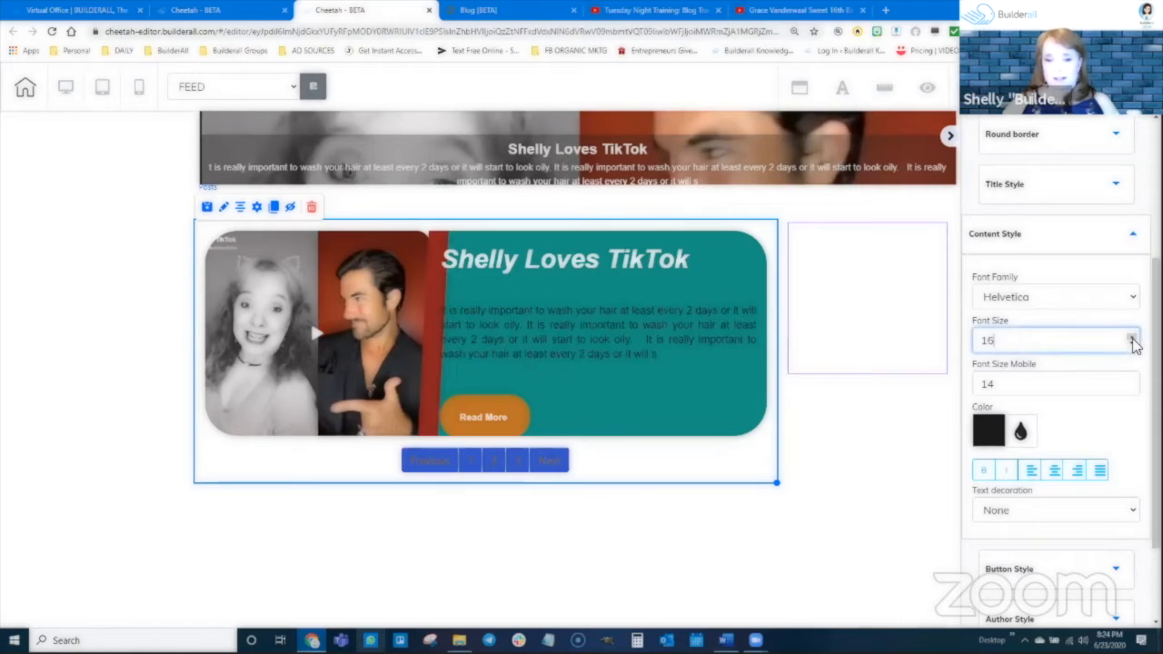
left_click(1131, 337)
left_click(1132, 337)
left_click(1131, 337)
left_click(1132, 337)
left_click(1131, 337)
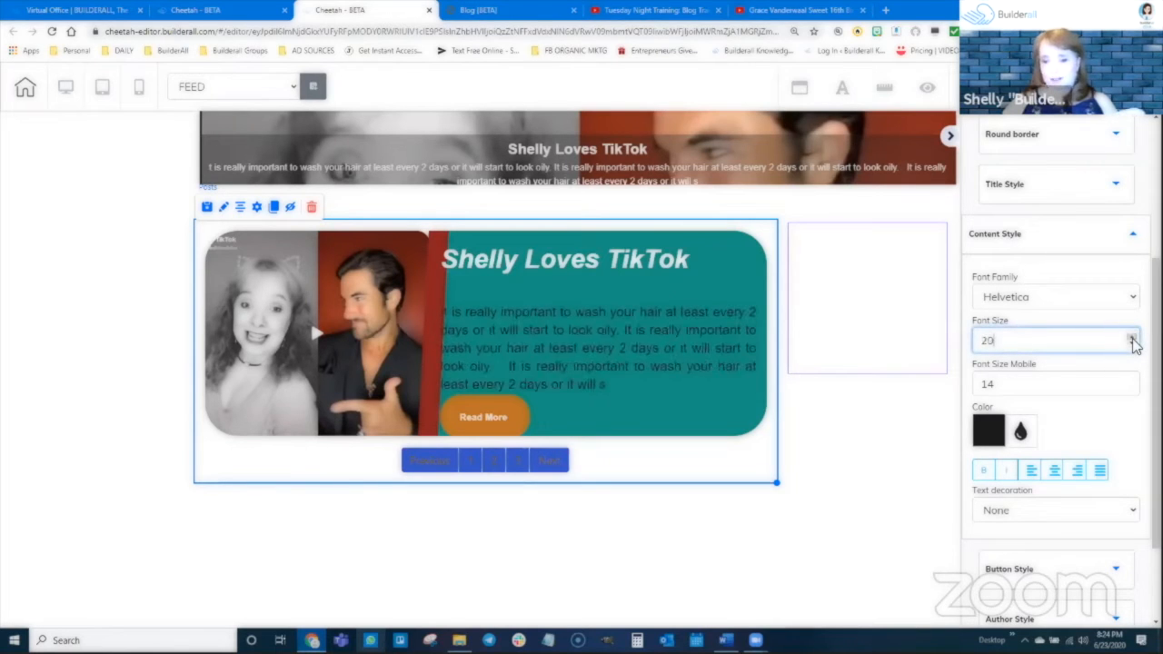
left_click(1131, 344)
left_click(1131, 344)
left_click(1131, 344)
left_click(1131, 345)
left_click(1132, 344)
left_click(1131, 344)
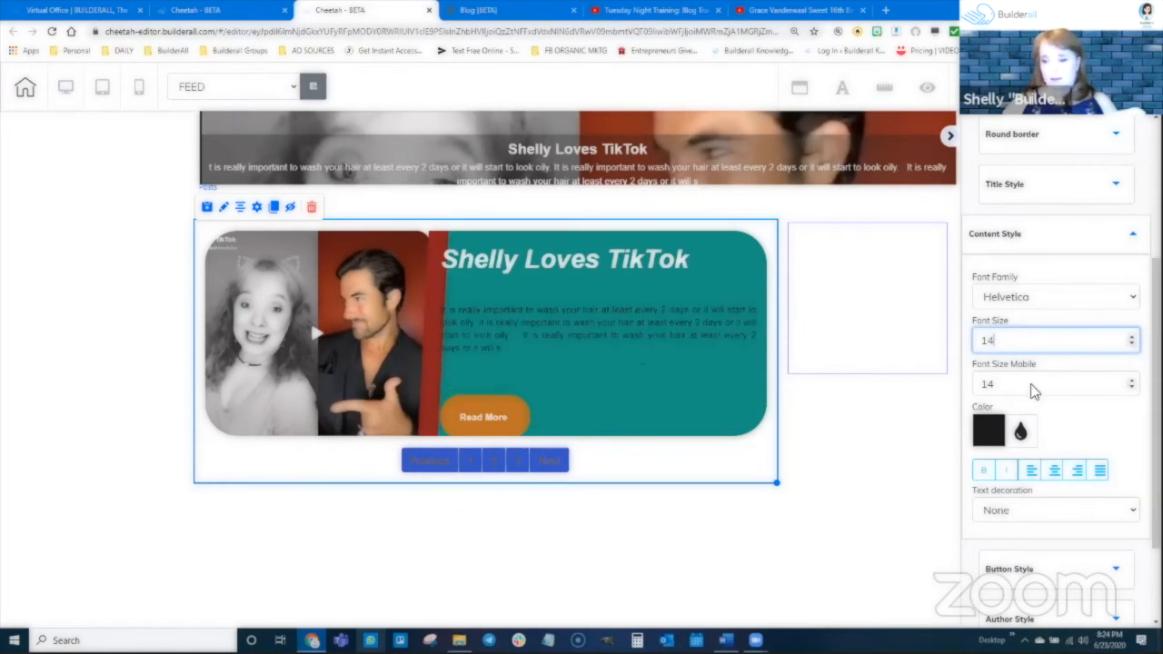
Change the post content's text color to red (E71616).
scroll(1030, 383, "down", 1)
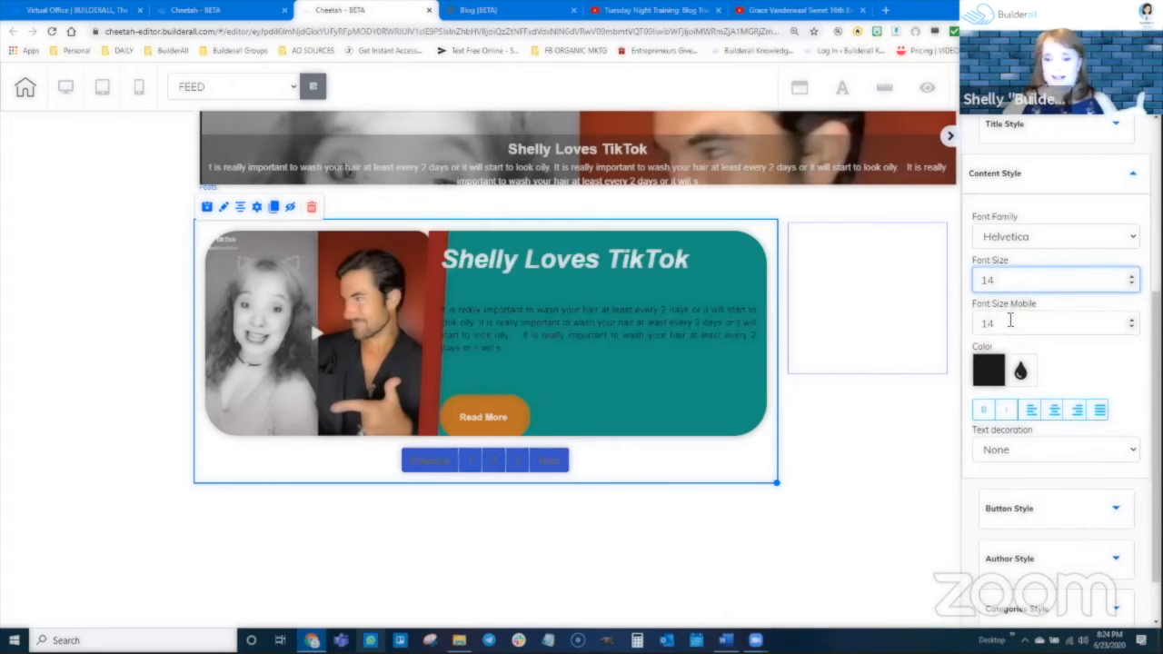
left_click(1020, 370)
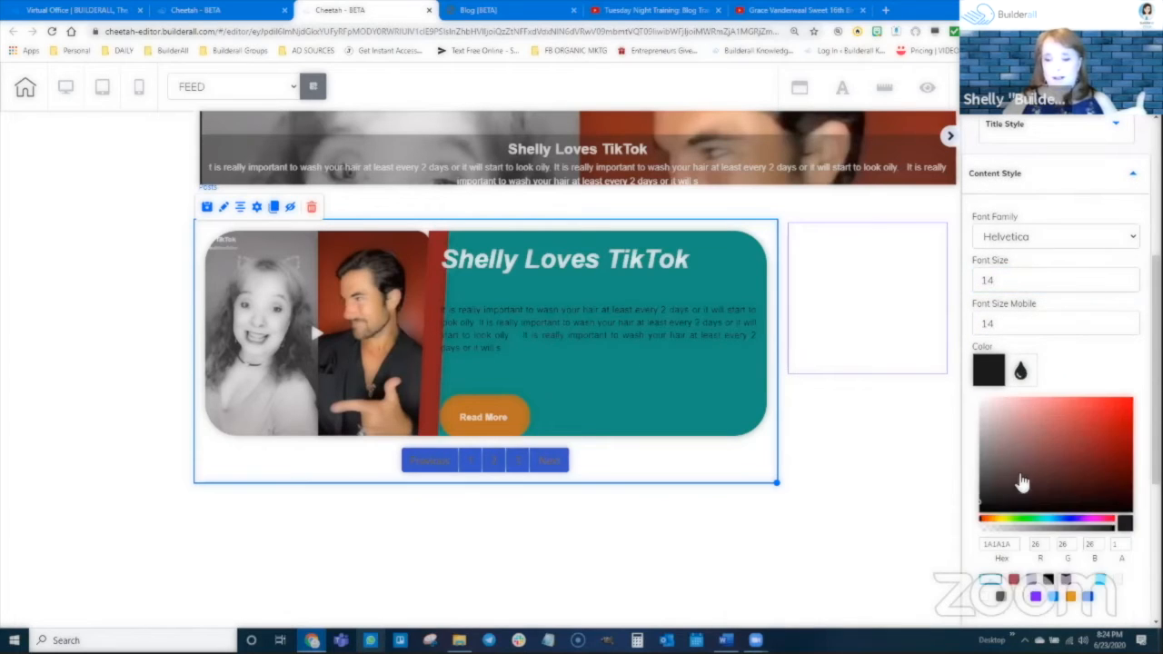
left_click(1118, 410)
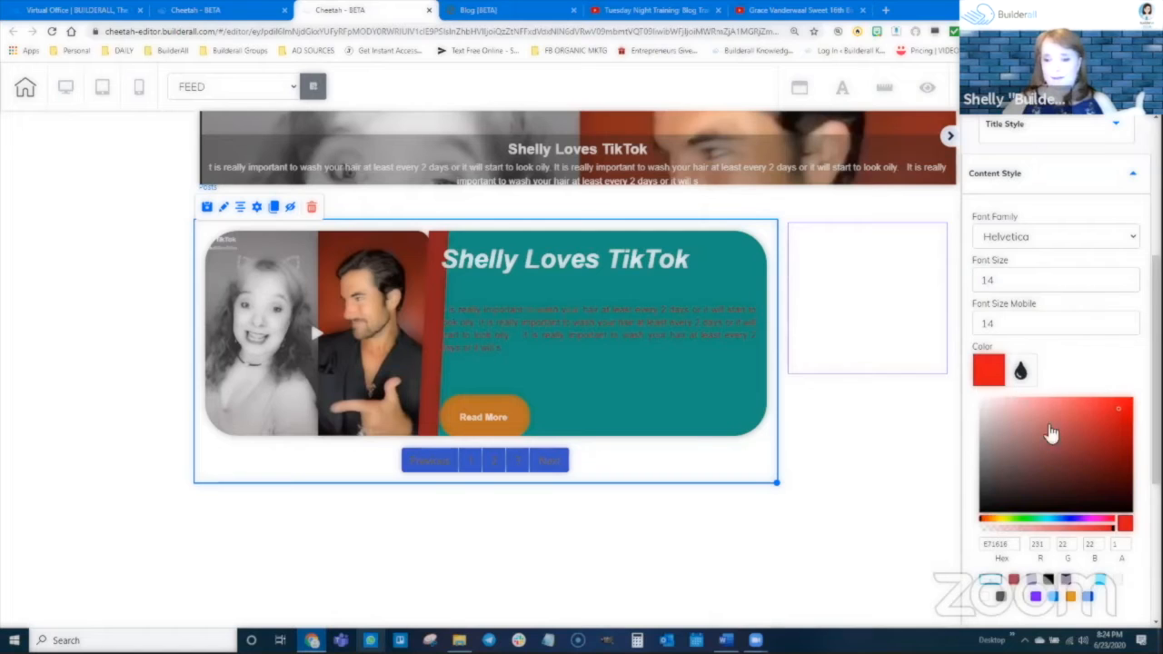
Italicize the post content text and keep its Text decoration at None.
scroll(1043, 434, "down", 2)
left_click(985, 355)
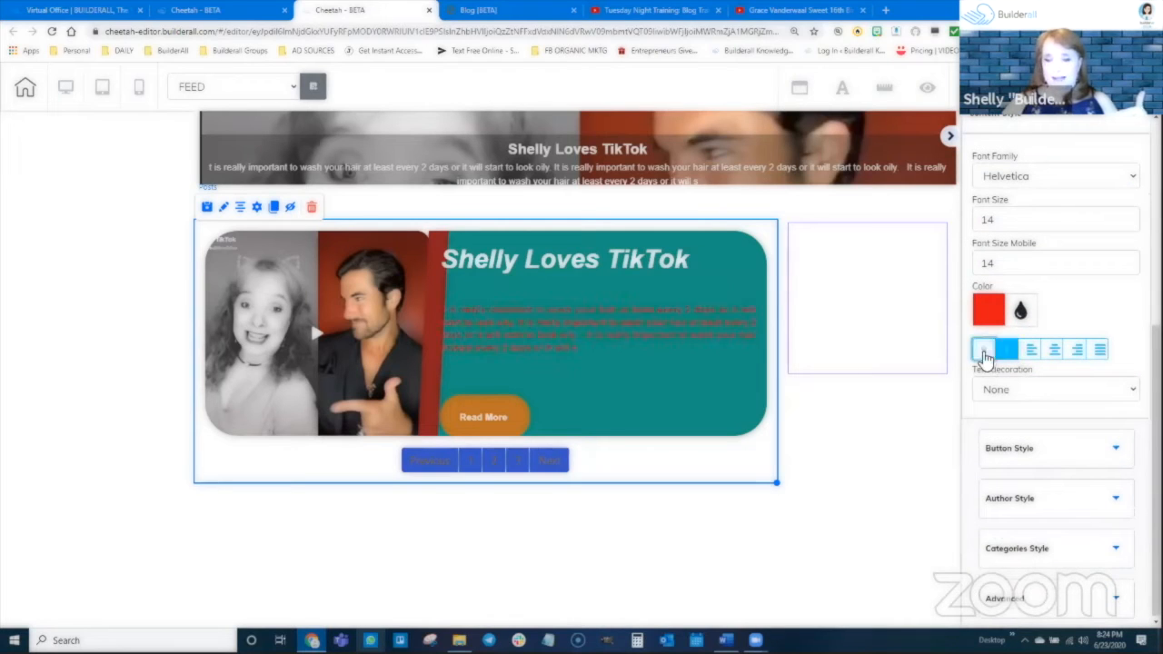
left_click(1024, 389)
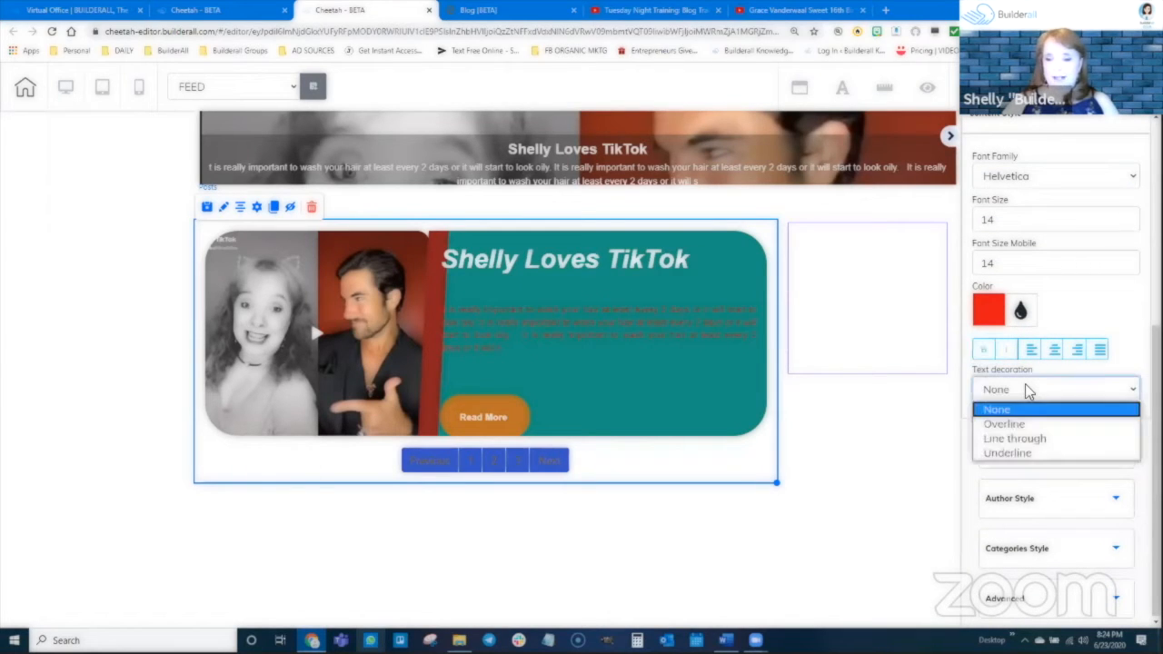
left_click(1018, 409)
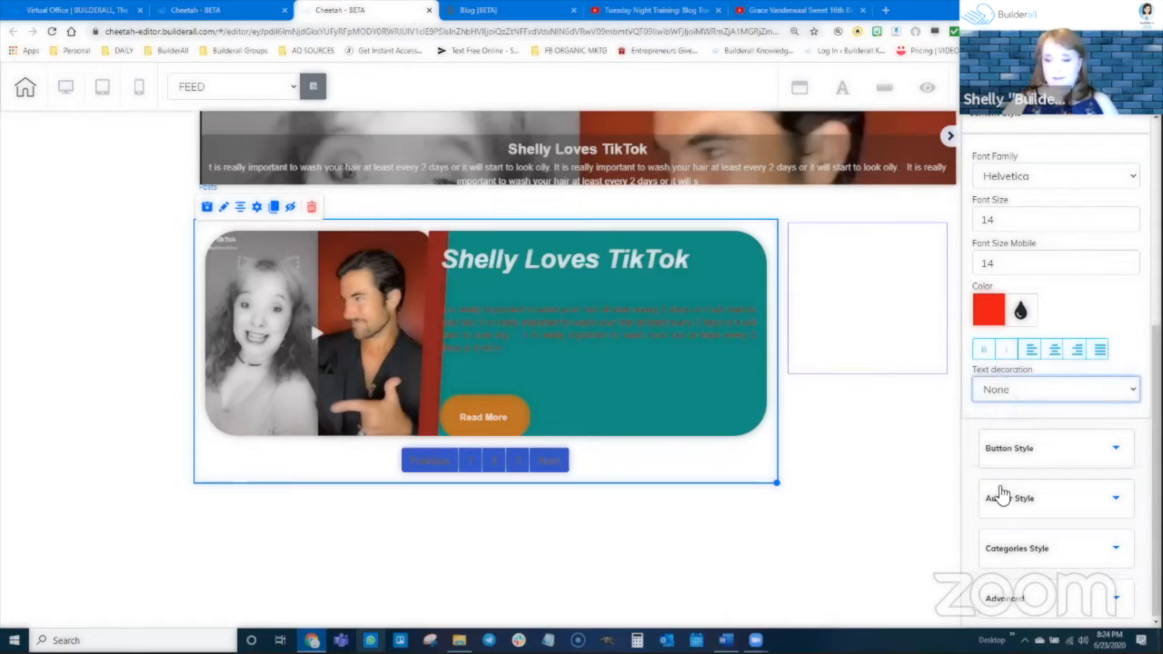
Set the Read More button's font size to 19 and its text color to red in Button Style.
left_click(1048, 451)
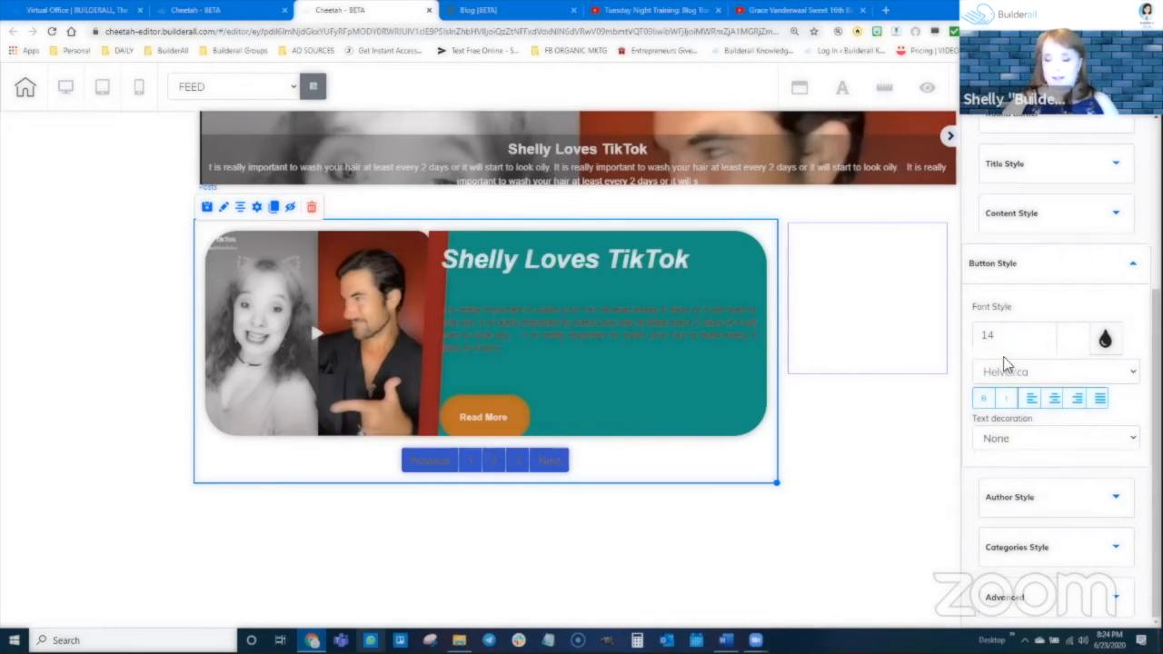
left_click(1049, 333)
left_click(1049, 332)
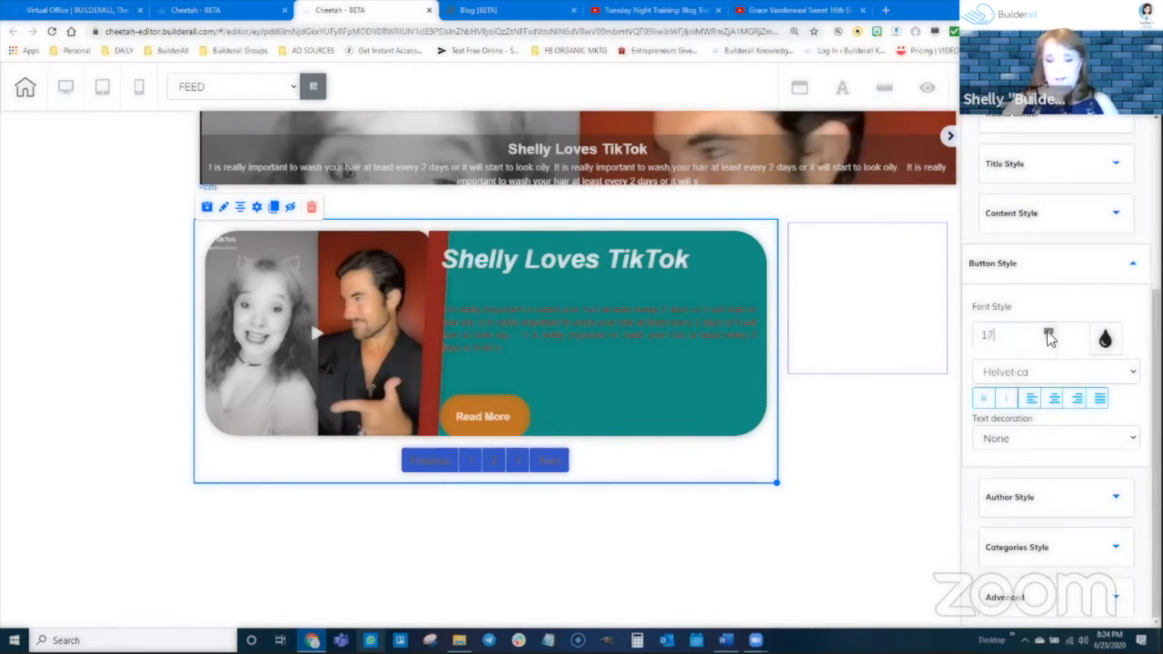
left_click(1048, 332)
left_click(1105, 338)
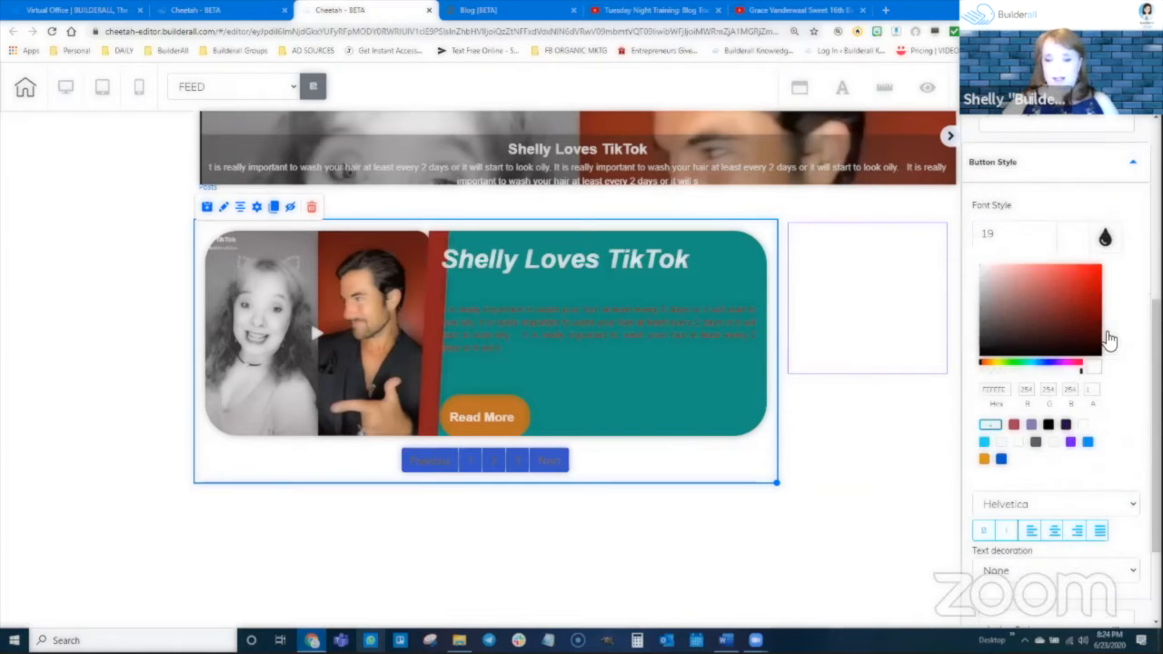
left_click(1091, 285)
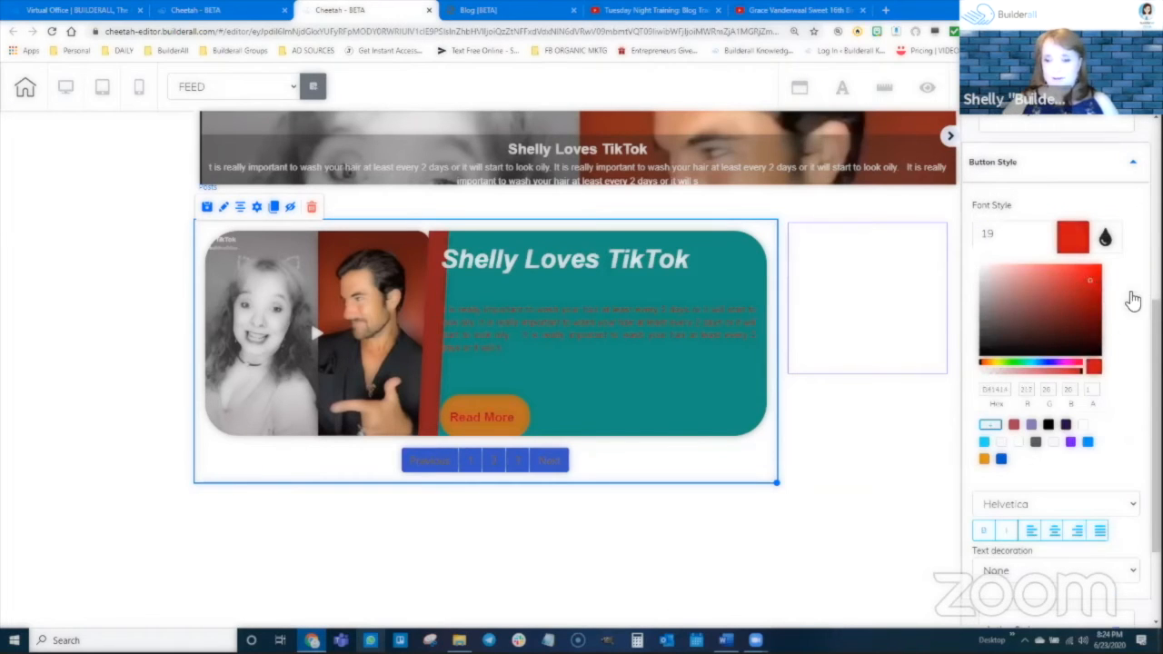
left_click(1109, 239)
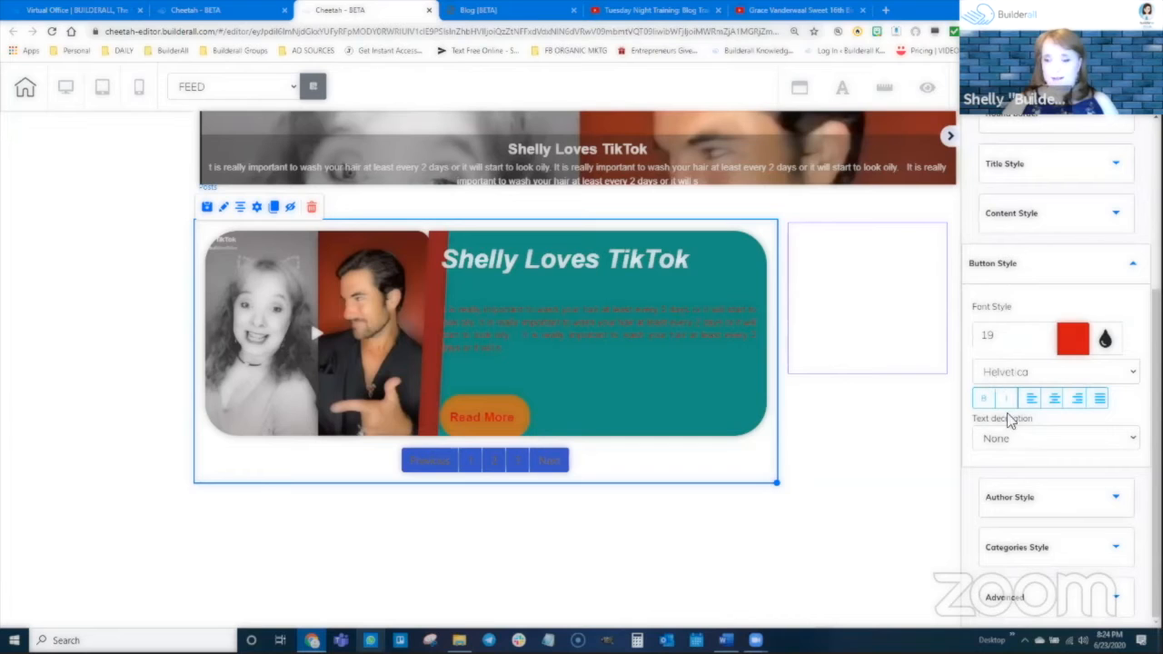
Toggle bold on the Read More button's text and change its font to Muli Black.
left_click(985, 398)
left_click(1023, 373)
scroll(1023, 273, "down", 2)
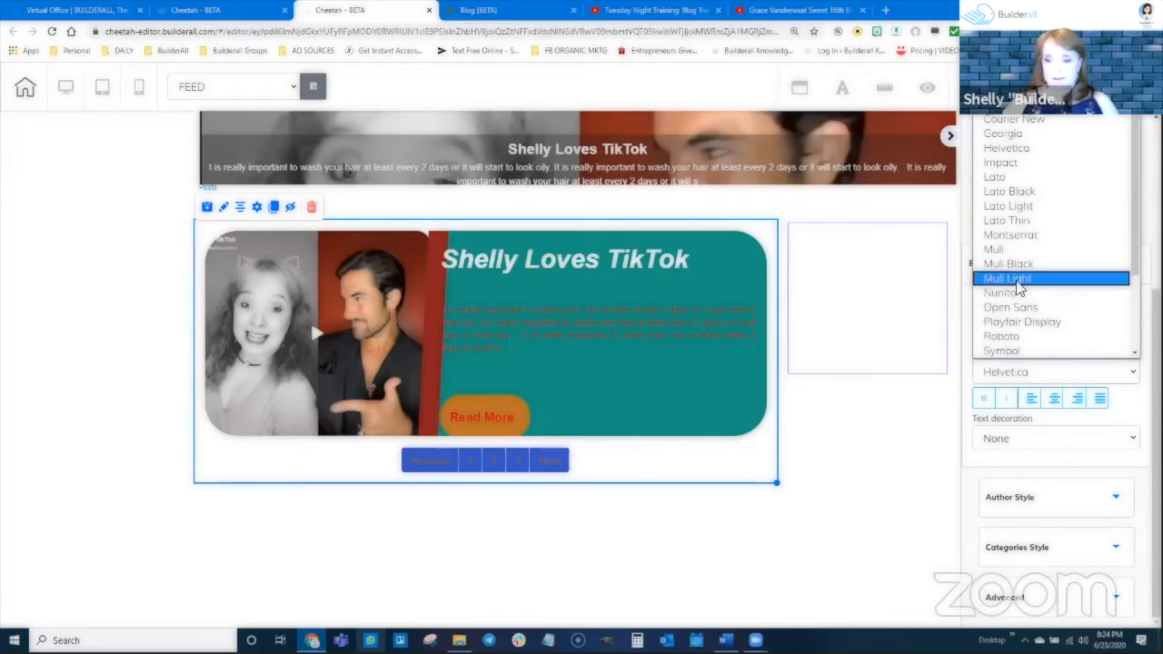
left_click(1036, 262)
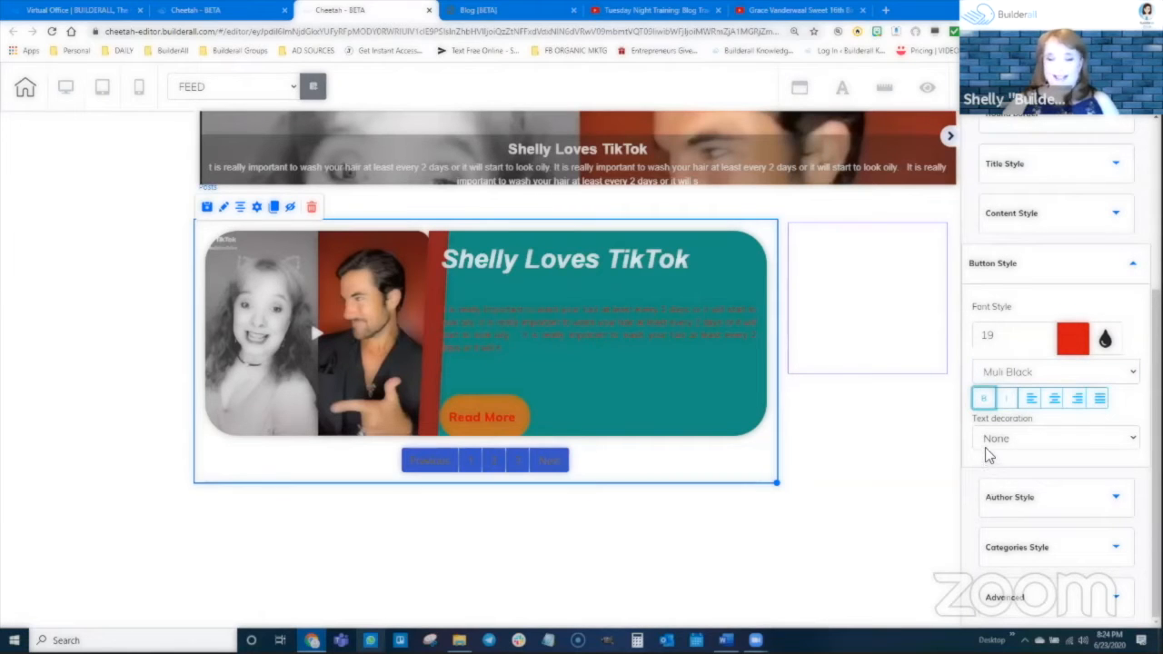
Look through the Posts element's Author Style, Categories Style and Advanced settings, including the option to save it as a personal element.
left_click(1056, 497)
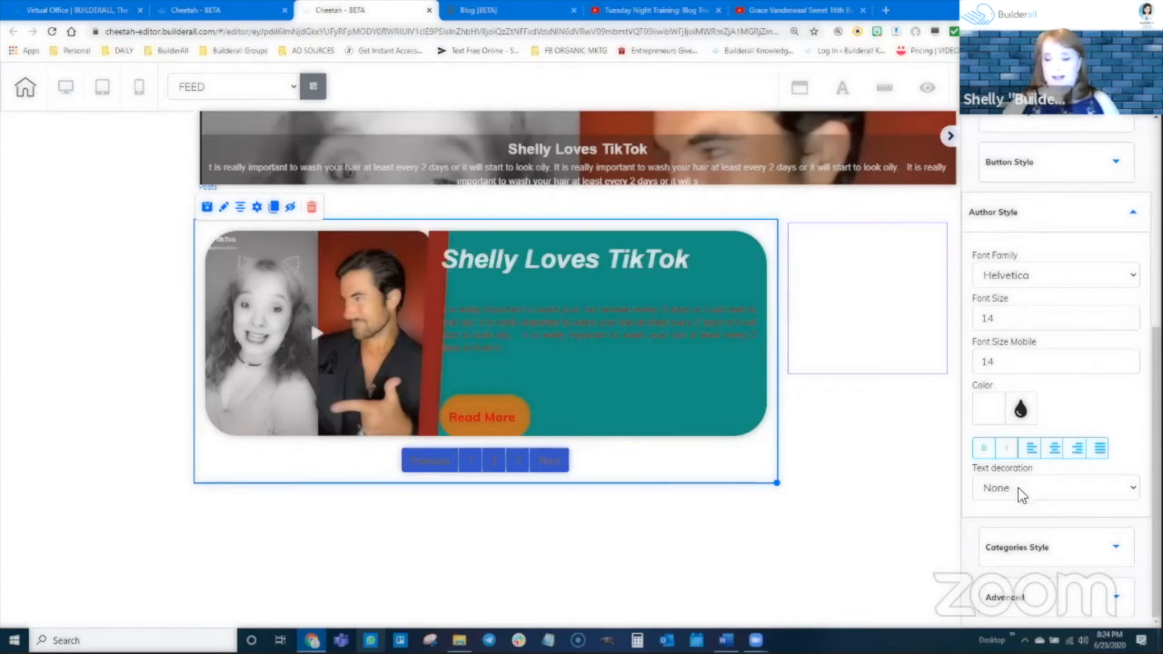
left_click(1051, 547)
mouse_move(241, 285)
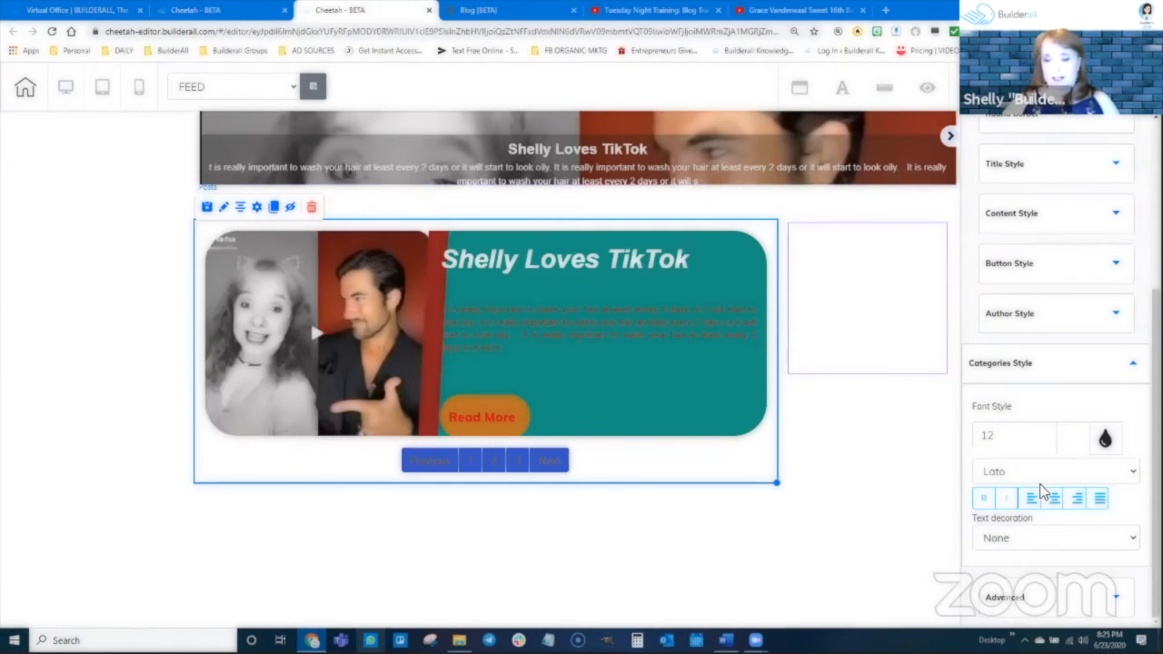
left_click(1111, 600)
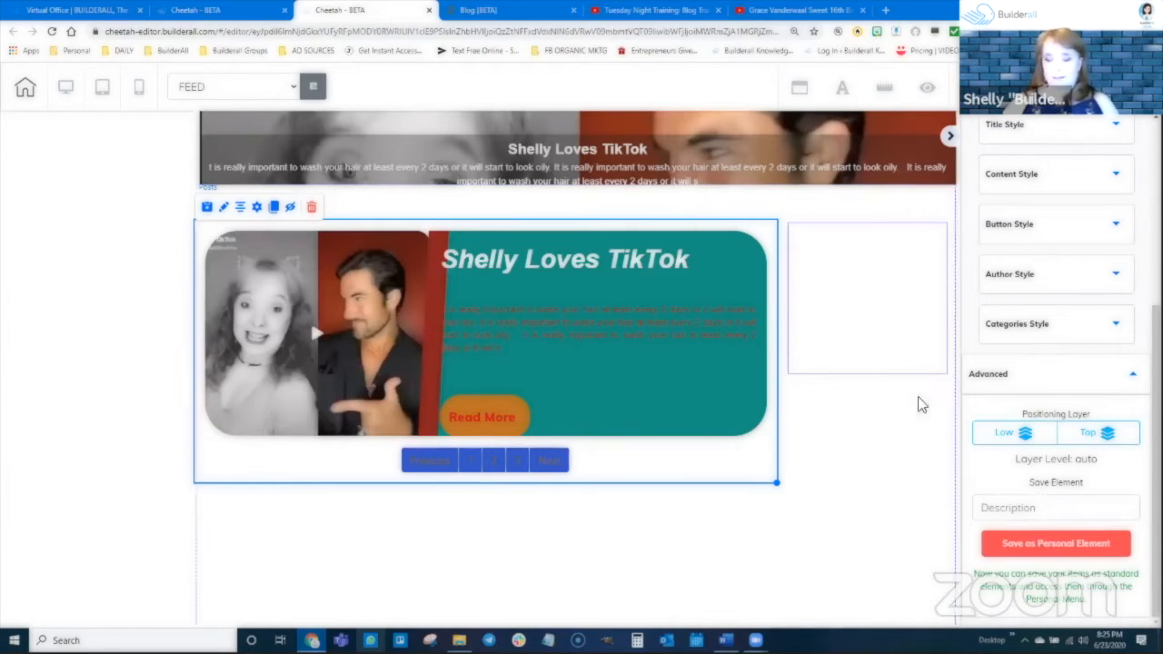
scroll(1039, 351, "up", 5)
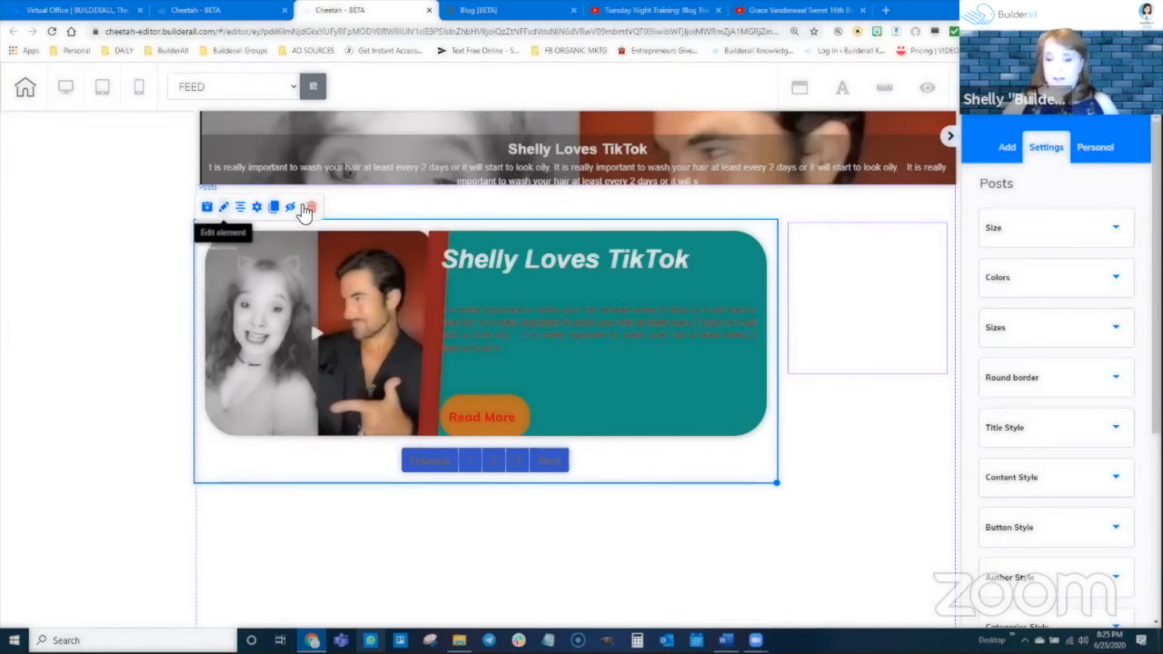
left_click(208, 211)
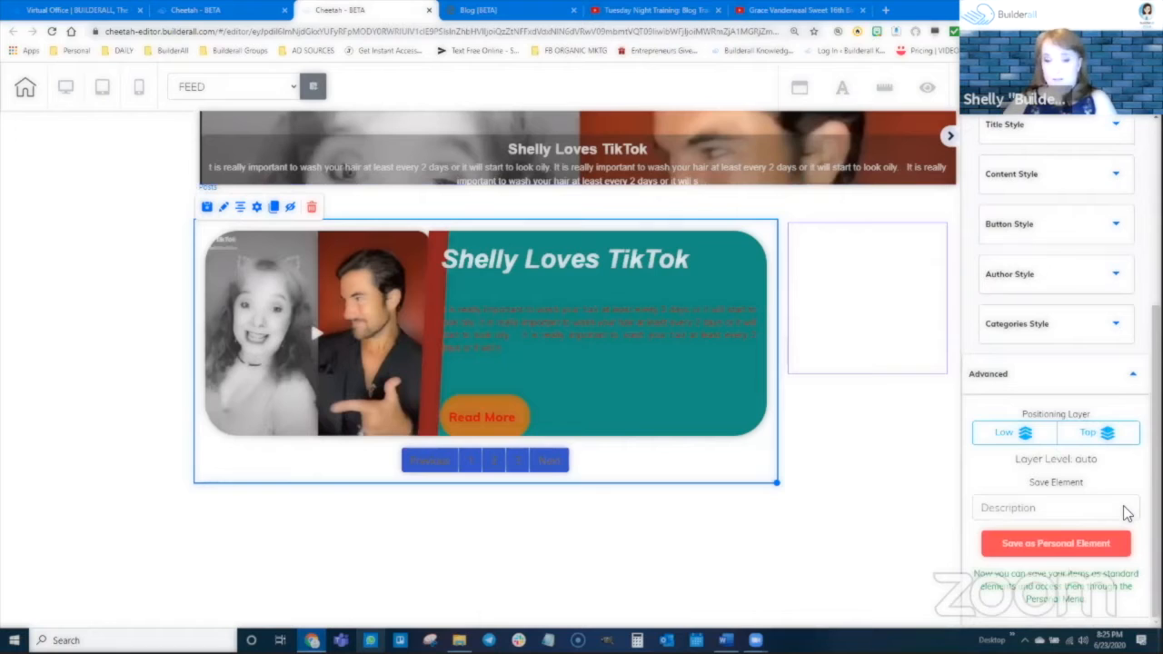
Center the Posts element on the page, and move it back beside the empty box.
left_click(242, 209)
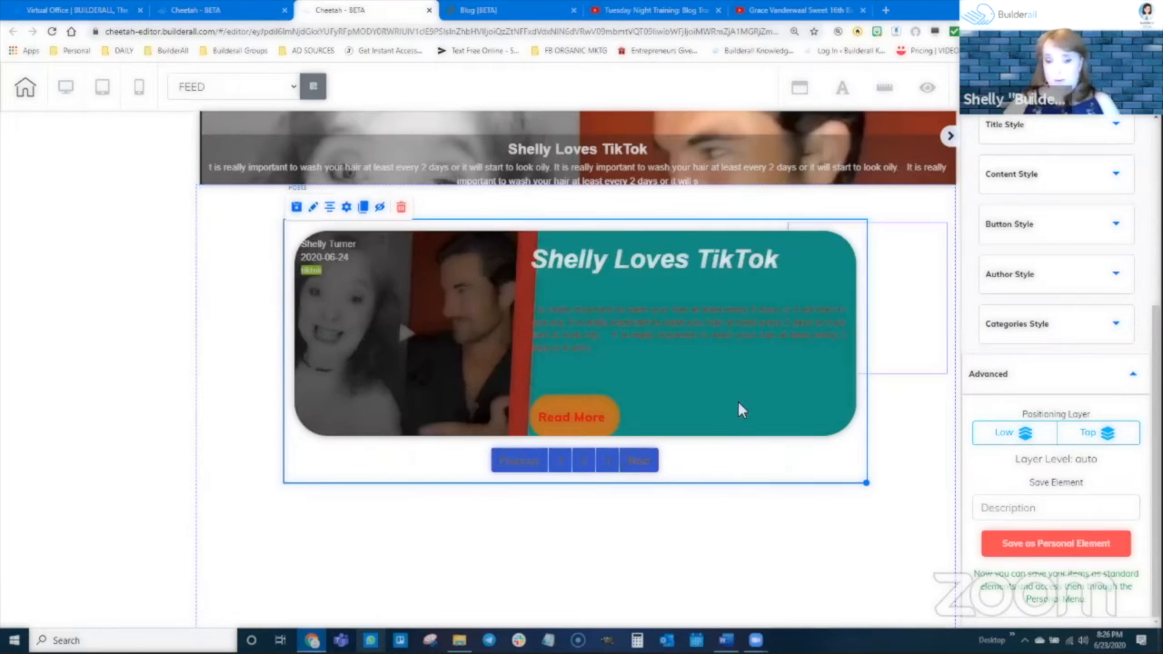
left_click_drag(827, 454, 746, 452)
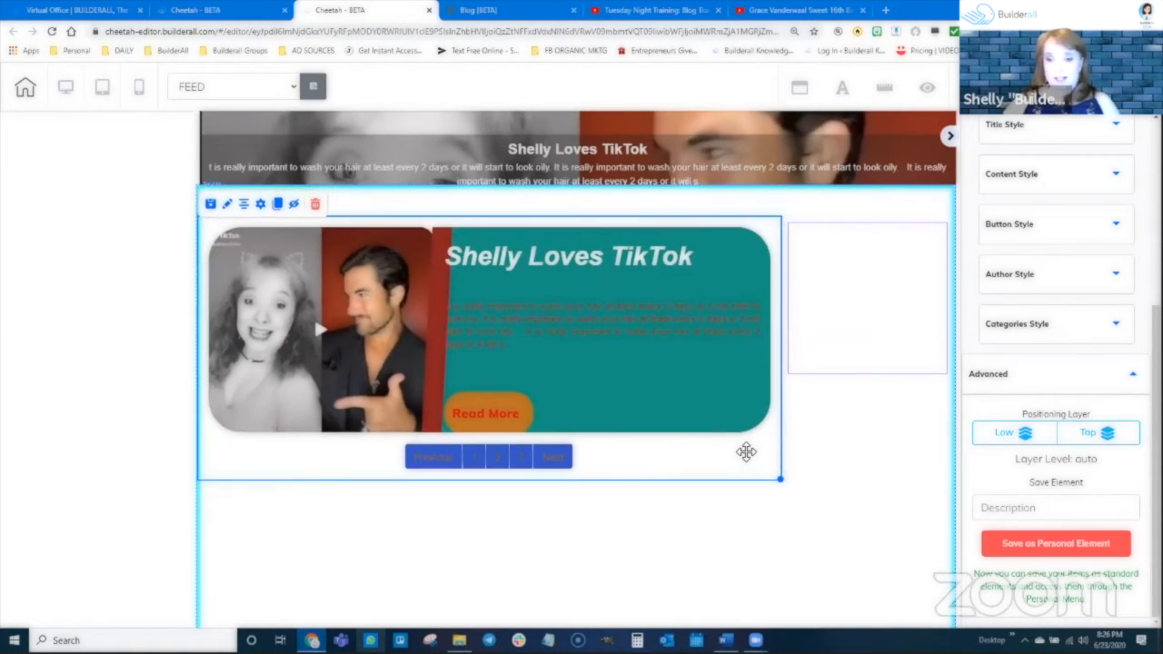
Hide the Posts element and restore it from the Hidden Elements list.
left_click(294, 208)
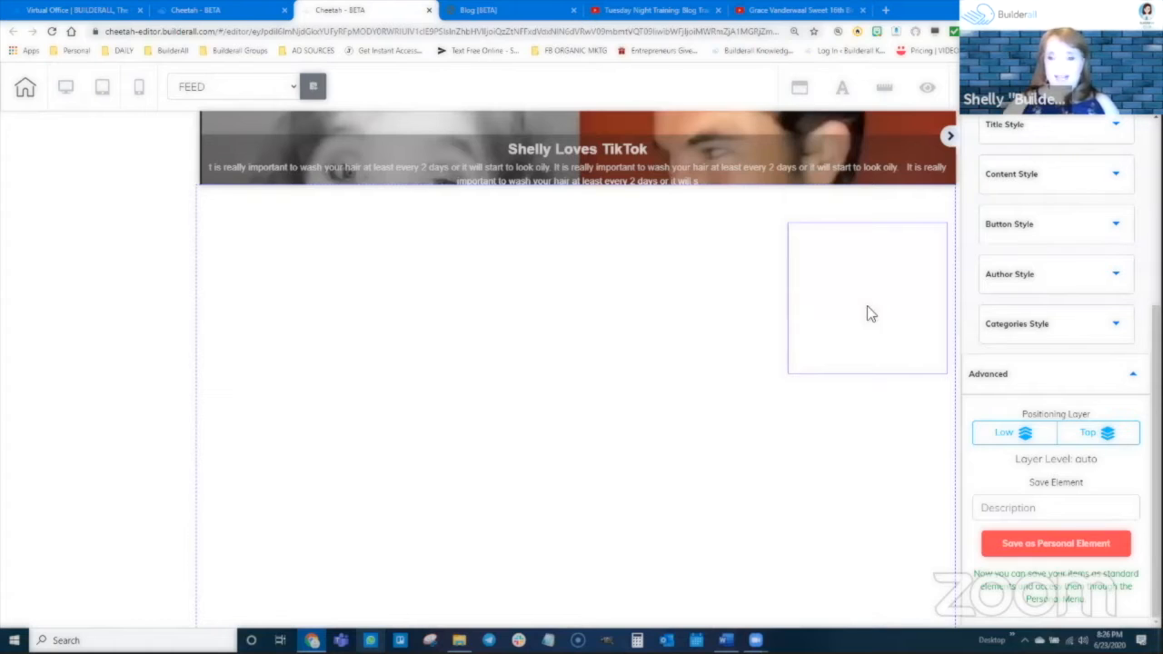
left_click(927, 91)
left_click(809, 187)
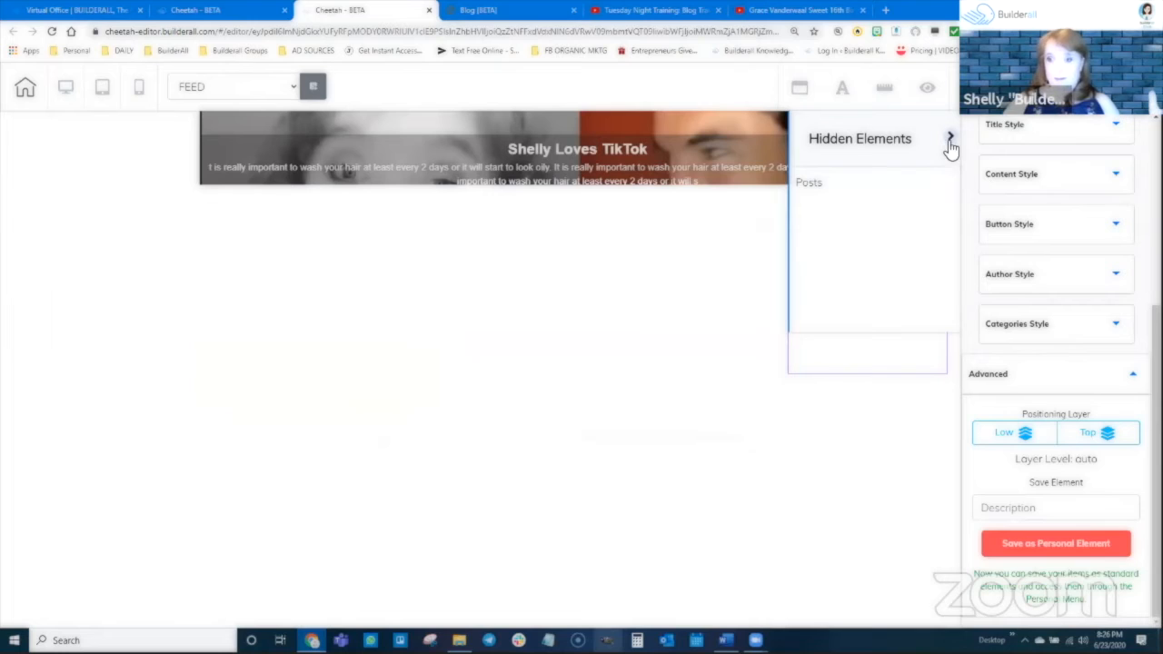
left_click(950, 136)
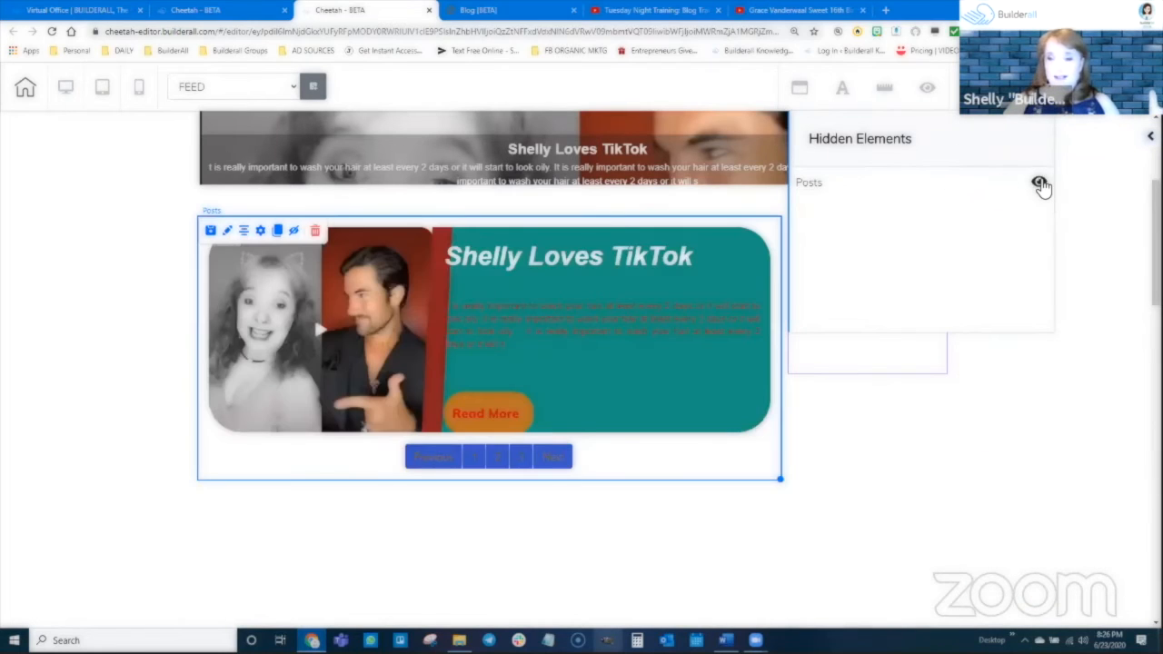
left_click(1040, 185)
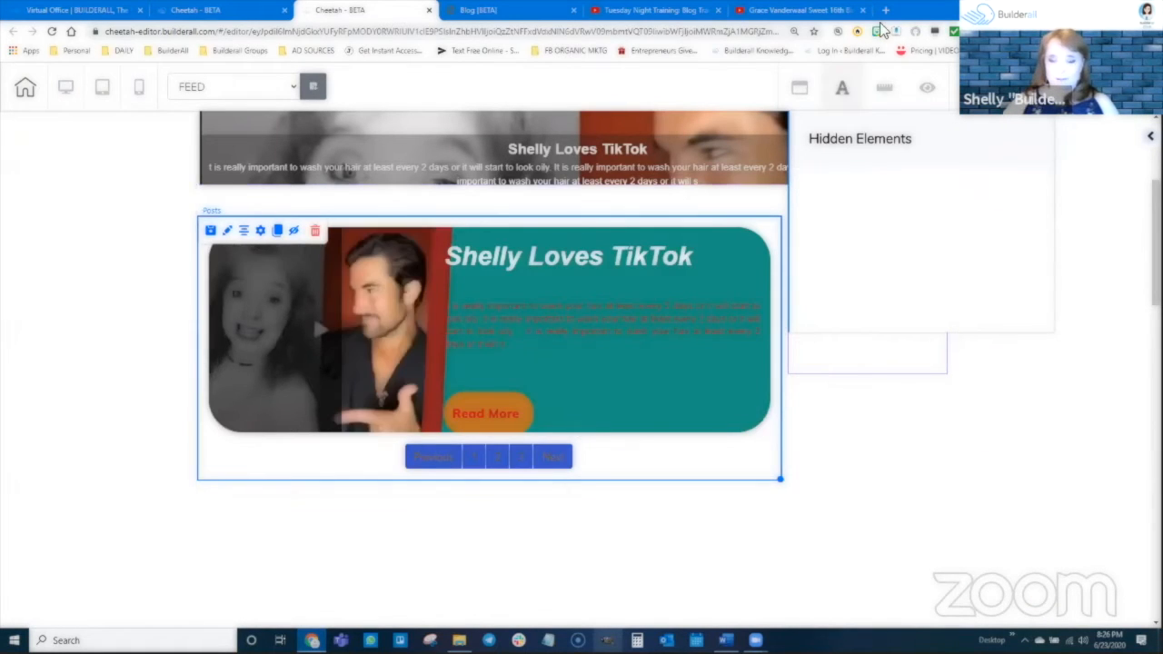
left_click(931, 91)
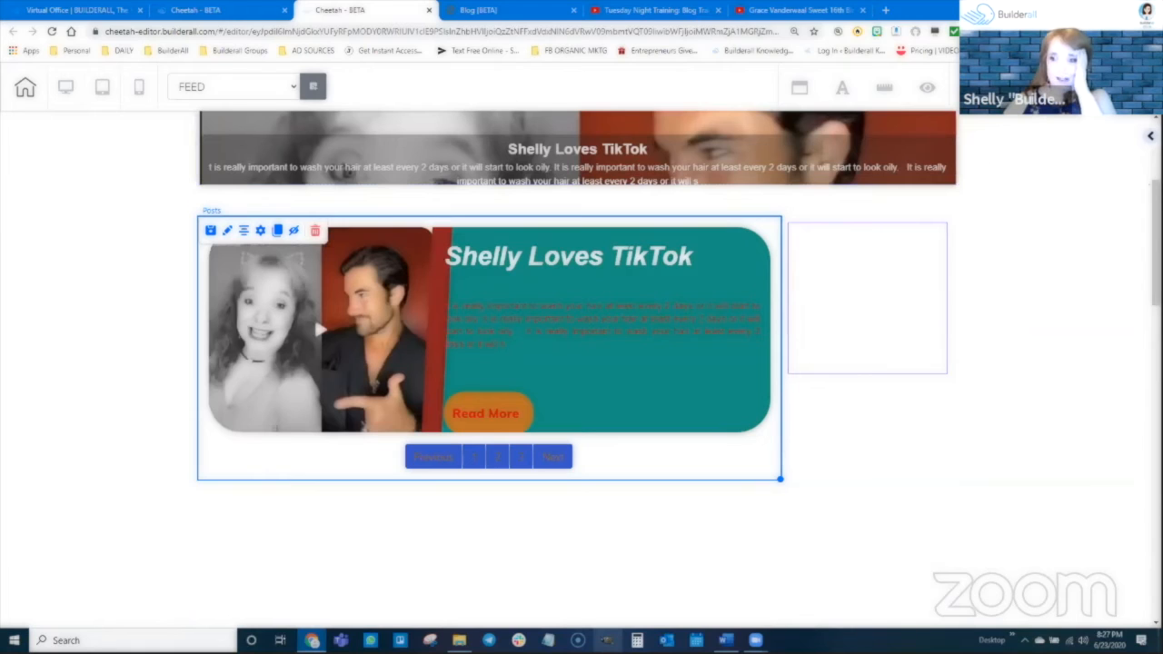
Browse the available page elements and examine the Blog FeedNews layouts.
scroll(1109, 148, "up", 5)
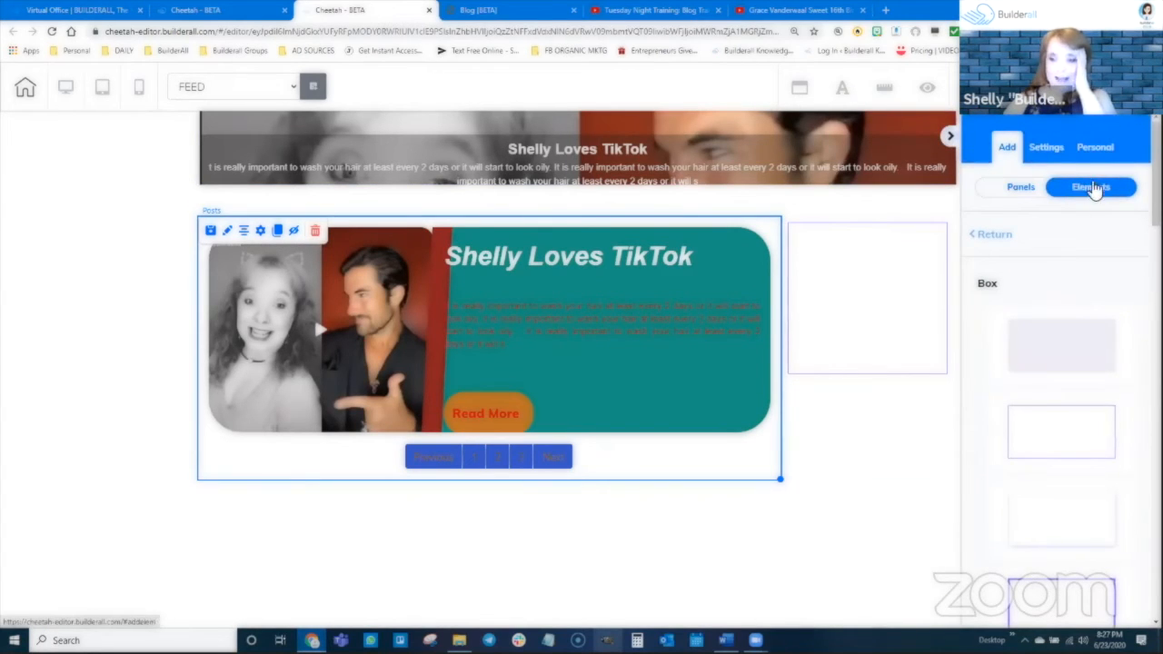
left_click(990, 236)
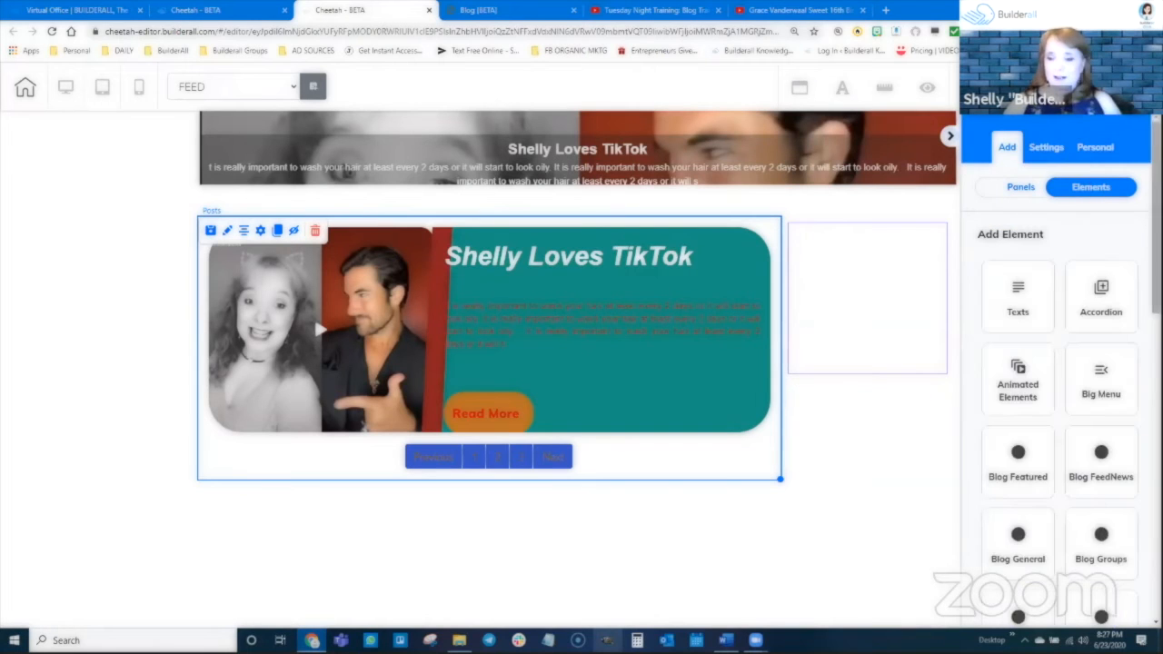
scroll(1054, 457, "down", 5)
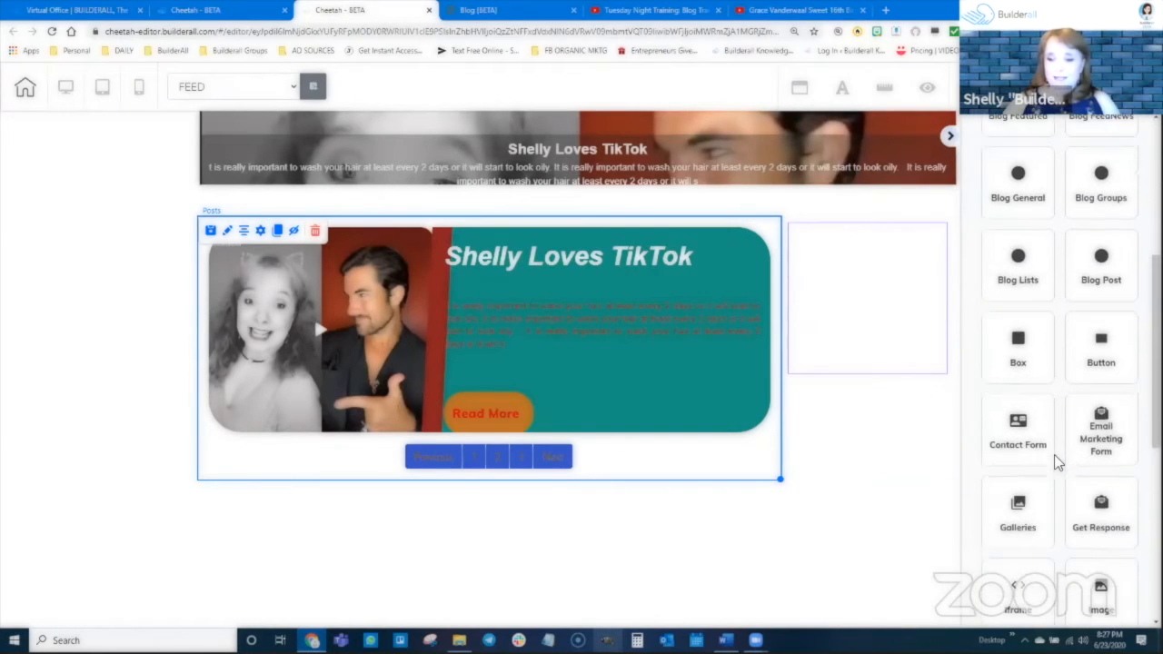
scroll(1087, 338, "up", 2)
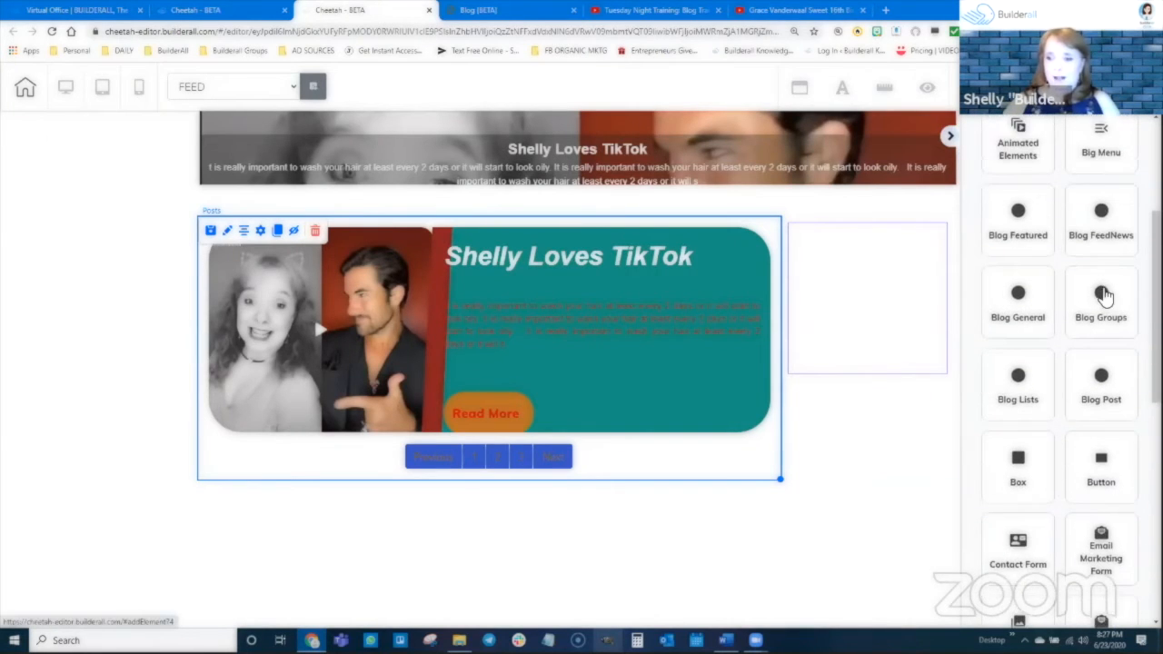
left_click(1101, 232)
scroll(1068, 409, "down", 1)
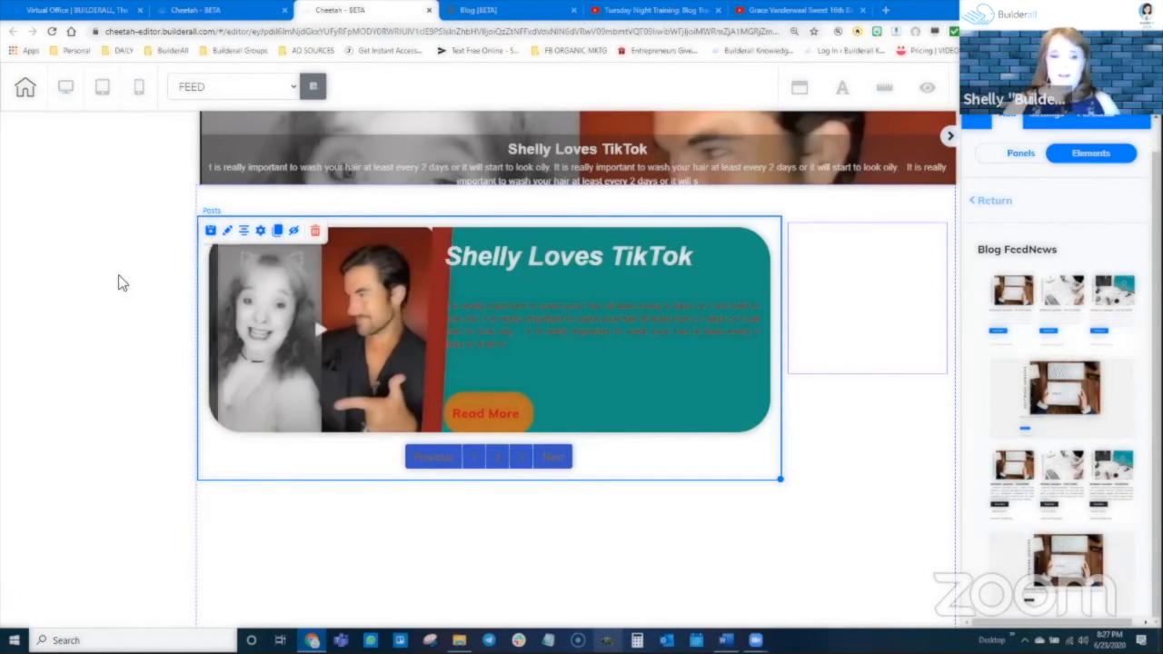
Examine the theme choices in the Posts element's configuration, keeping list selected, and close it without saving.
left_click(261, 232)
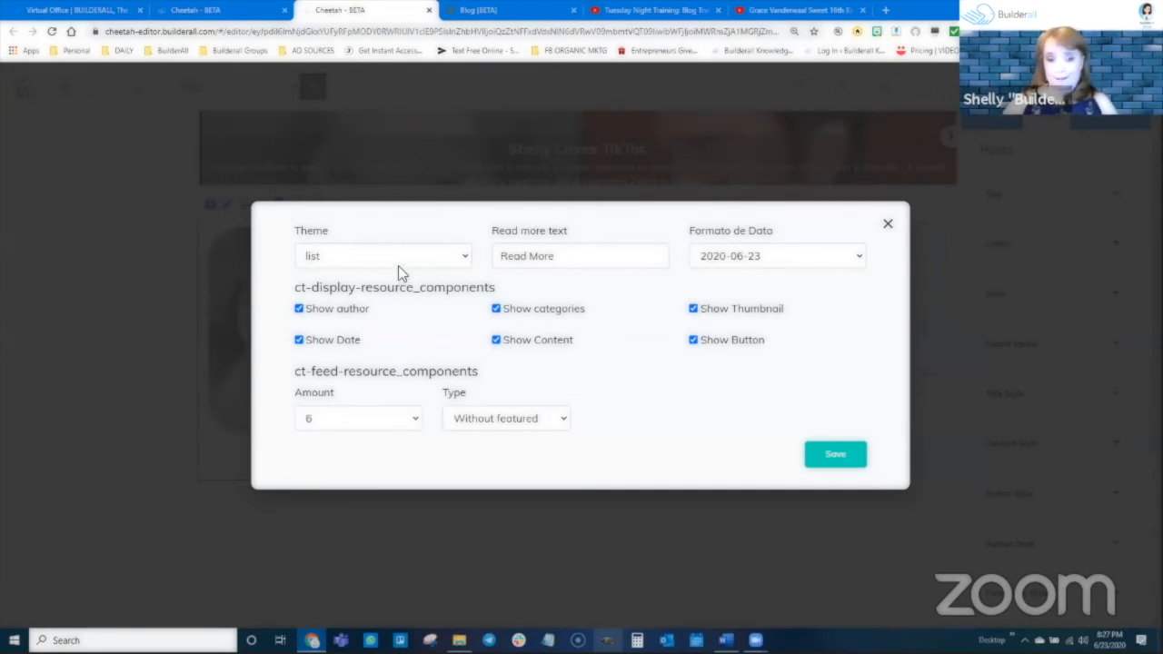
left_click(318, 253)
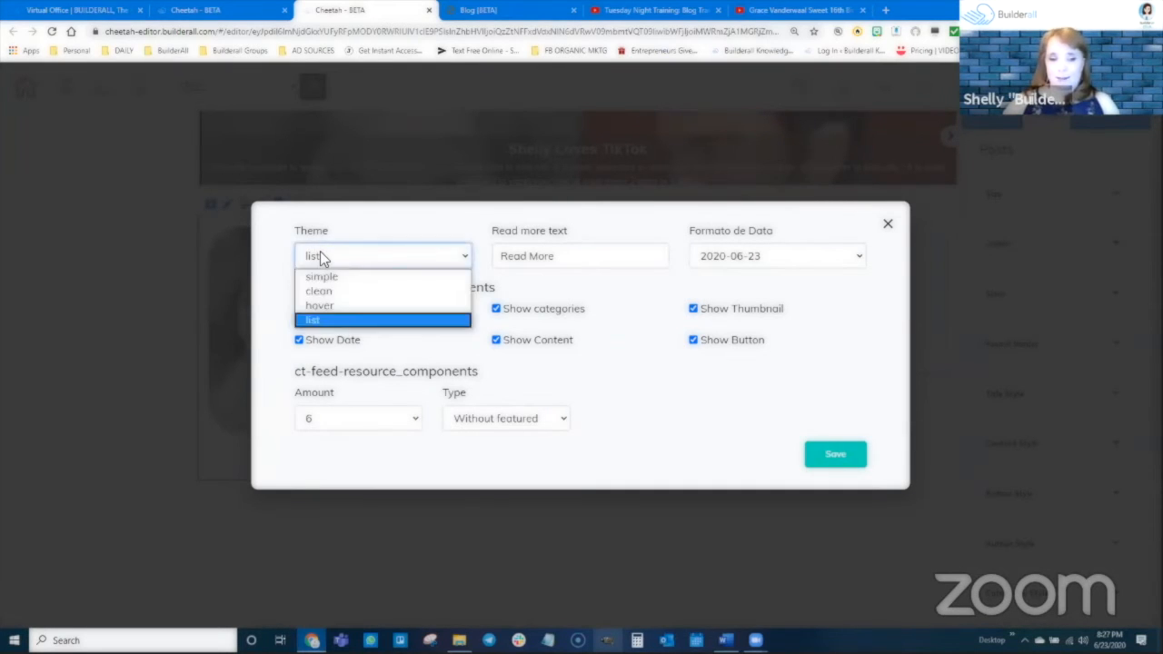
left_click(318, 323)
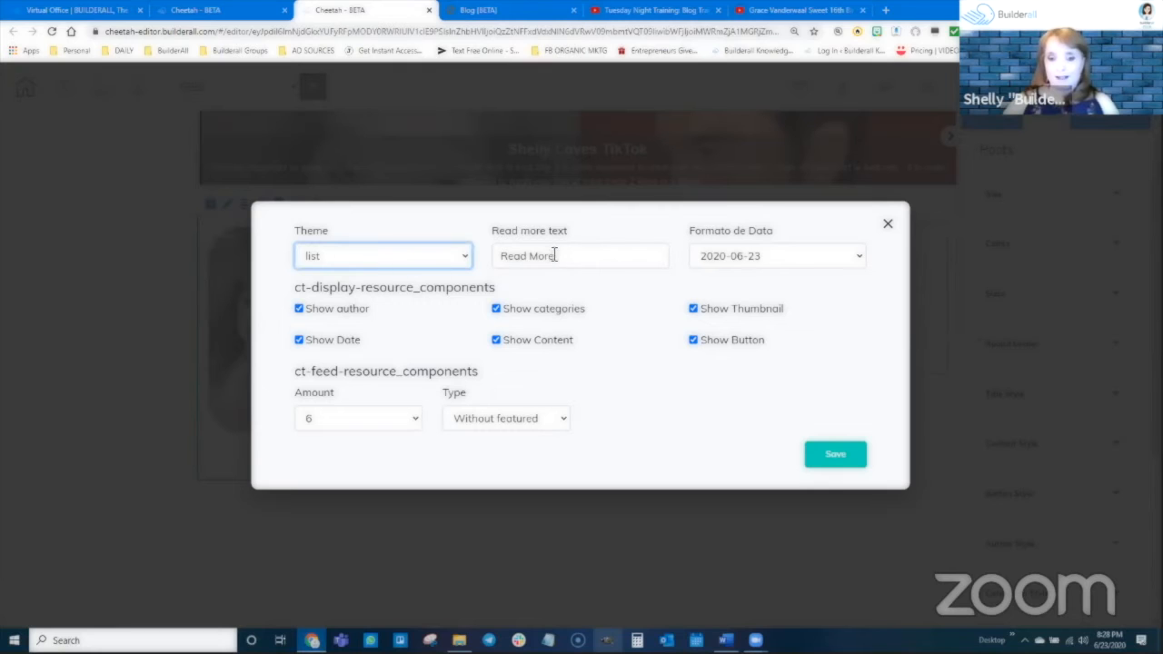
left_click(889, 226)
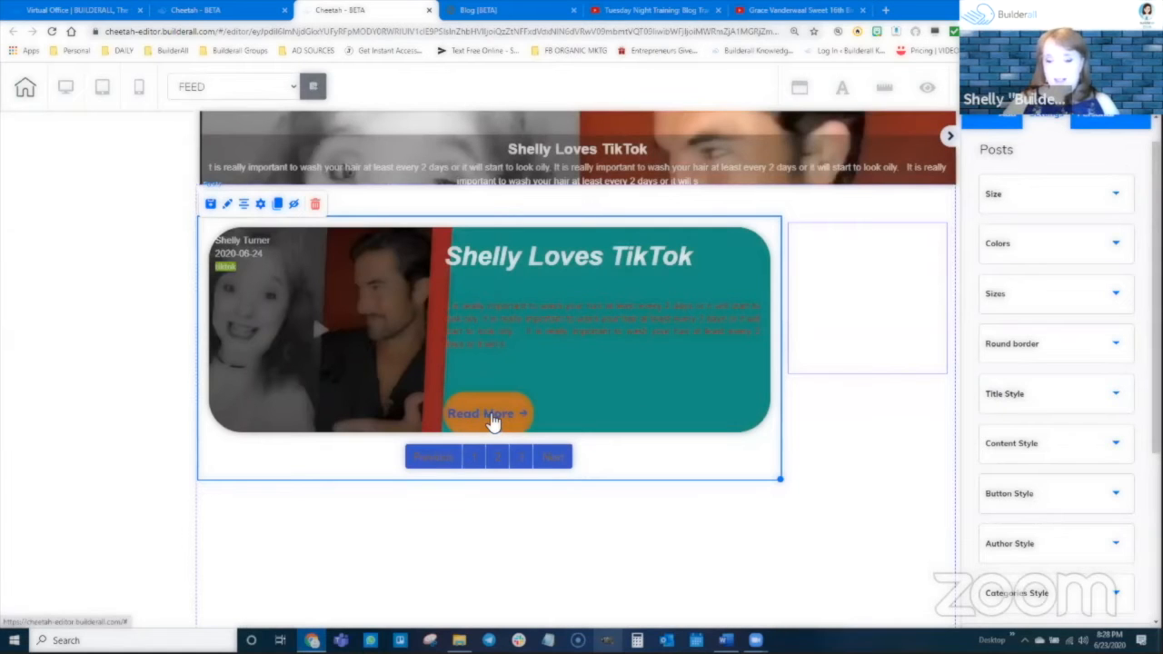
Change the Posts element's Read more text to "See Entire Article" and save the configuration.
double_click(618, 377)
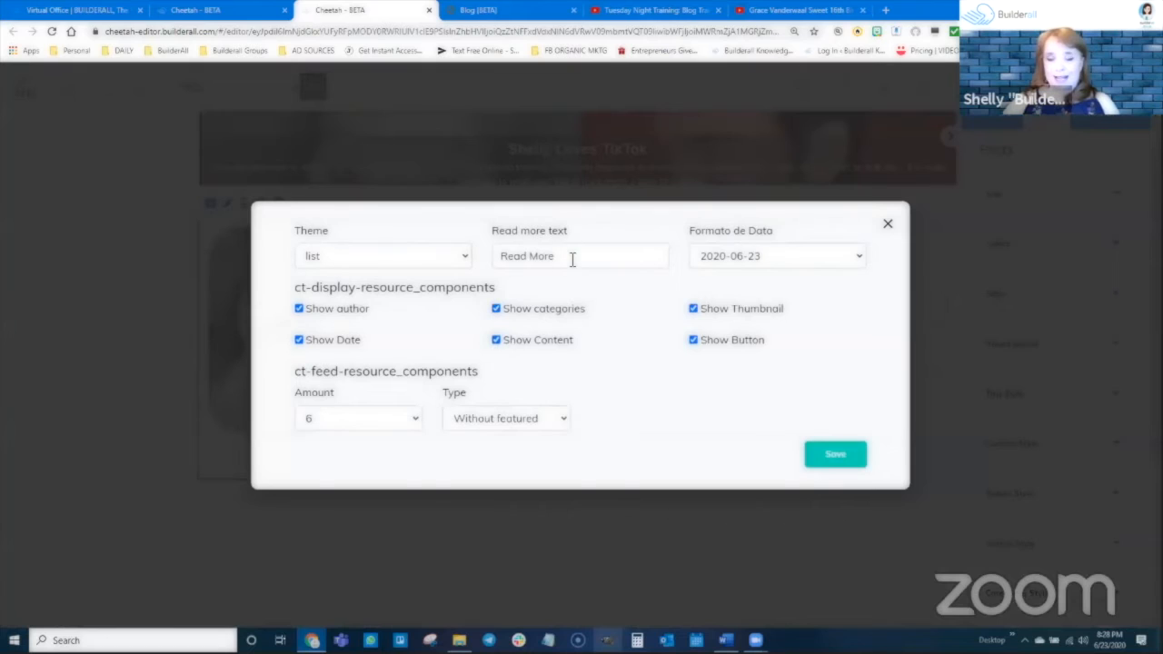
left_click_drag(571, 259, 494, 264)
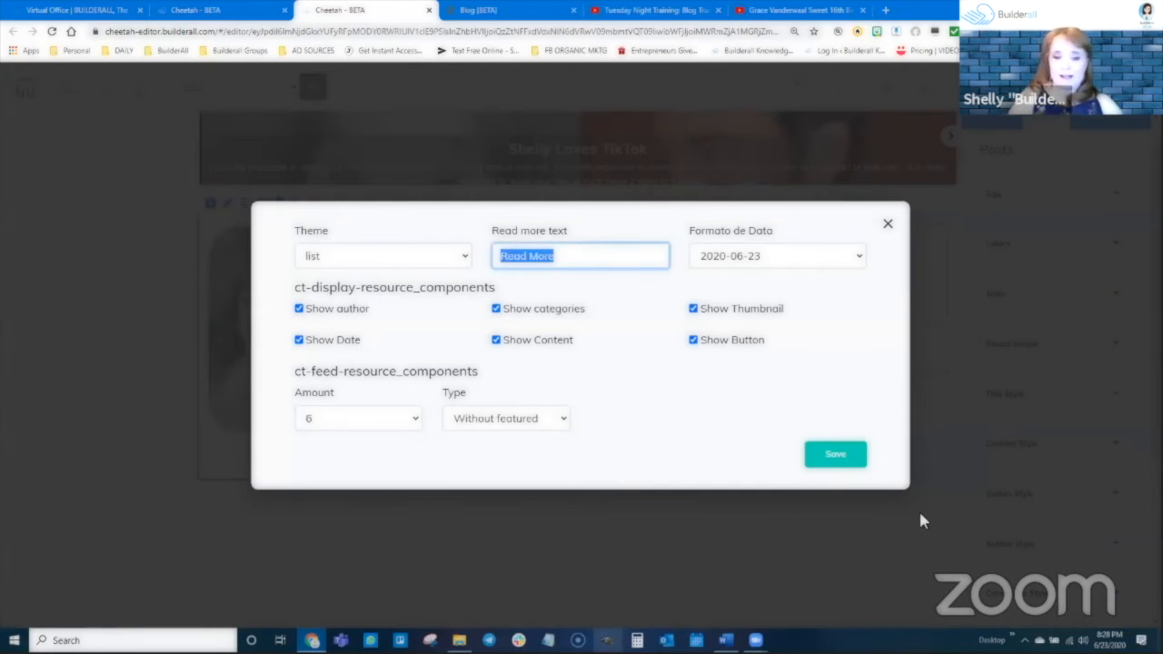
type("See Entire A")
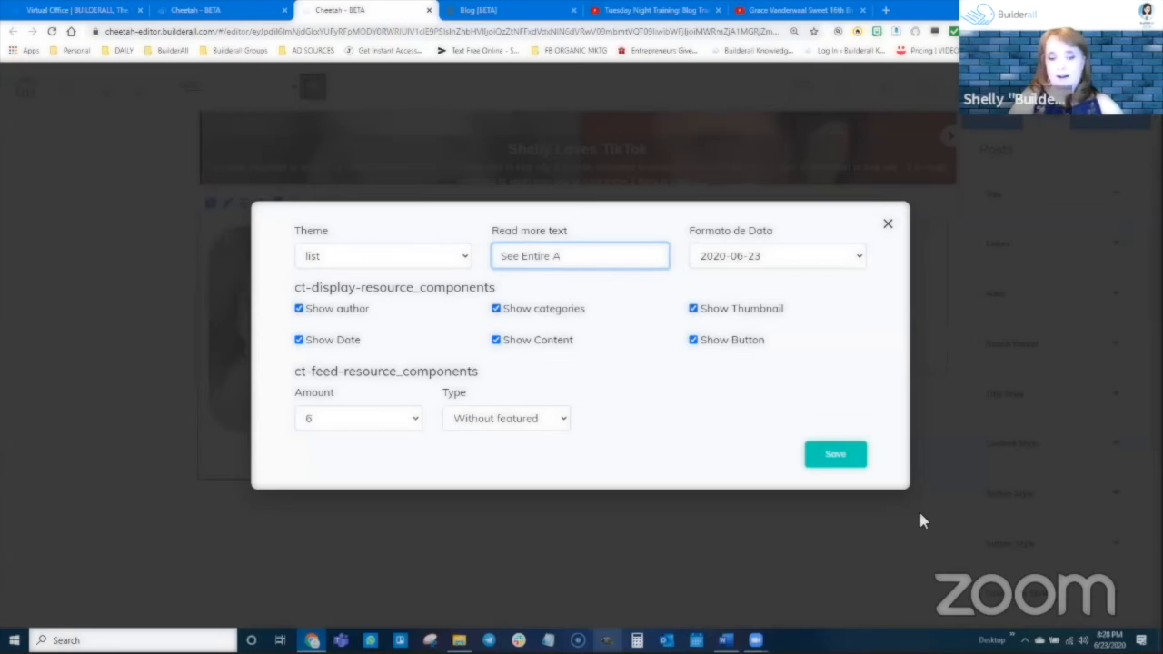
key("BackSpace")
type("Blog")
key("BackSpace")
key("BackSpace")
key("BackSpace")
key("BackSpace")
type("Article")
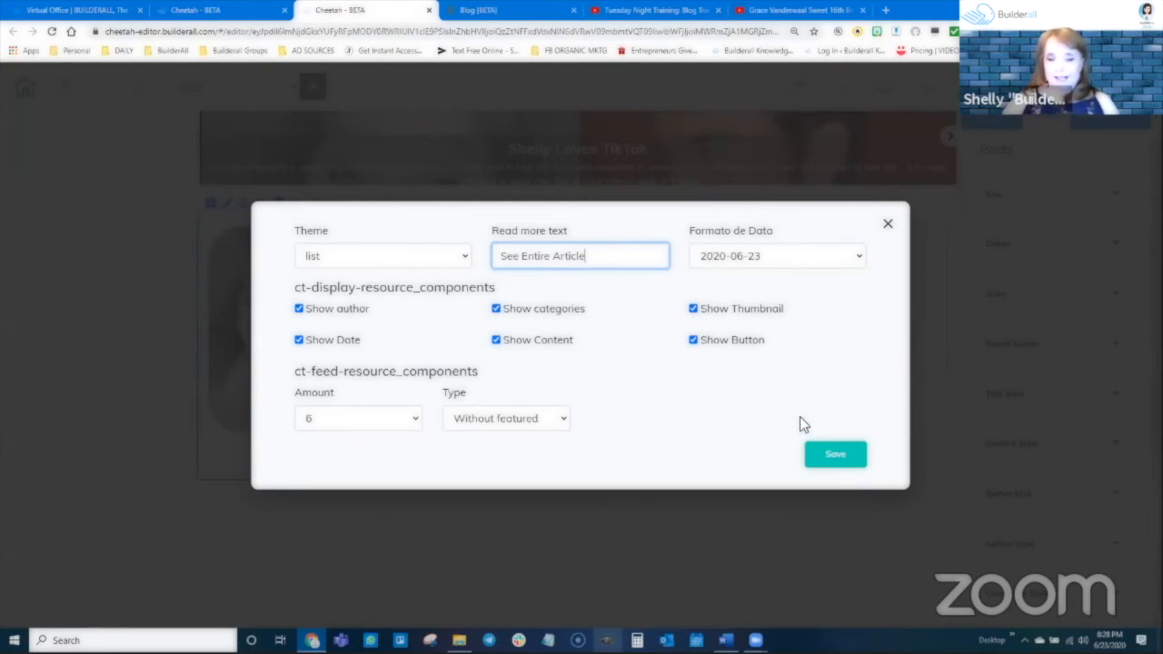
left_click(835, 454)
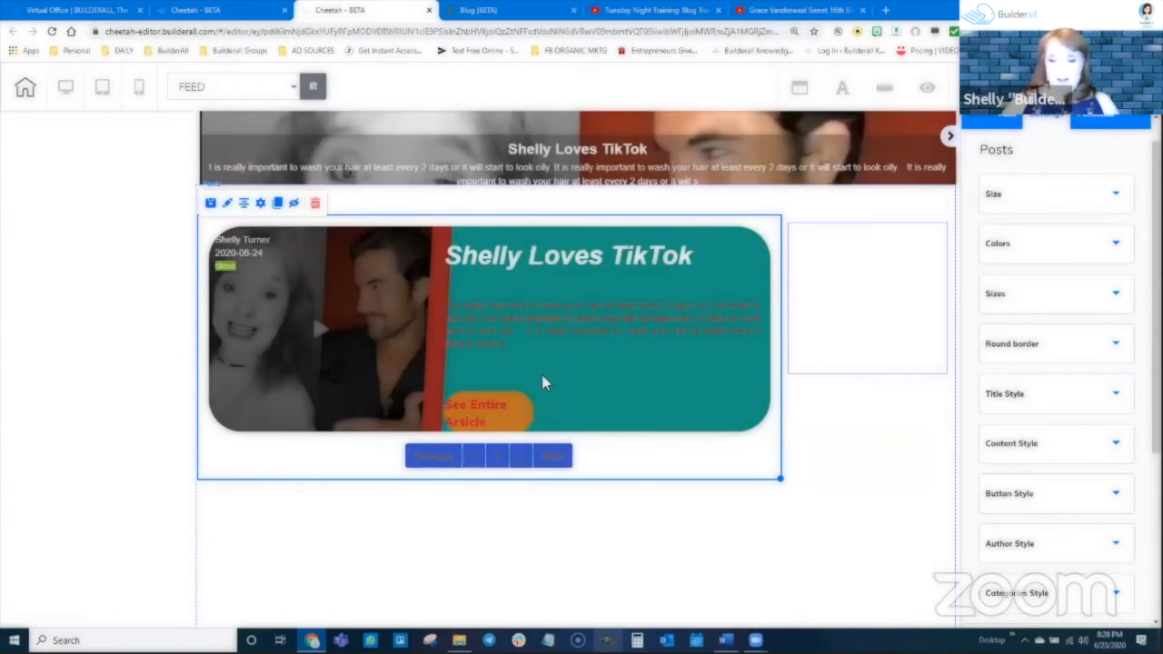
Widen the See Entire Article button by setting its Button Width to 229 in the Posts element's Sizes.
scroll(1048, 493, "down", 2)
left_click(1045, 373)
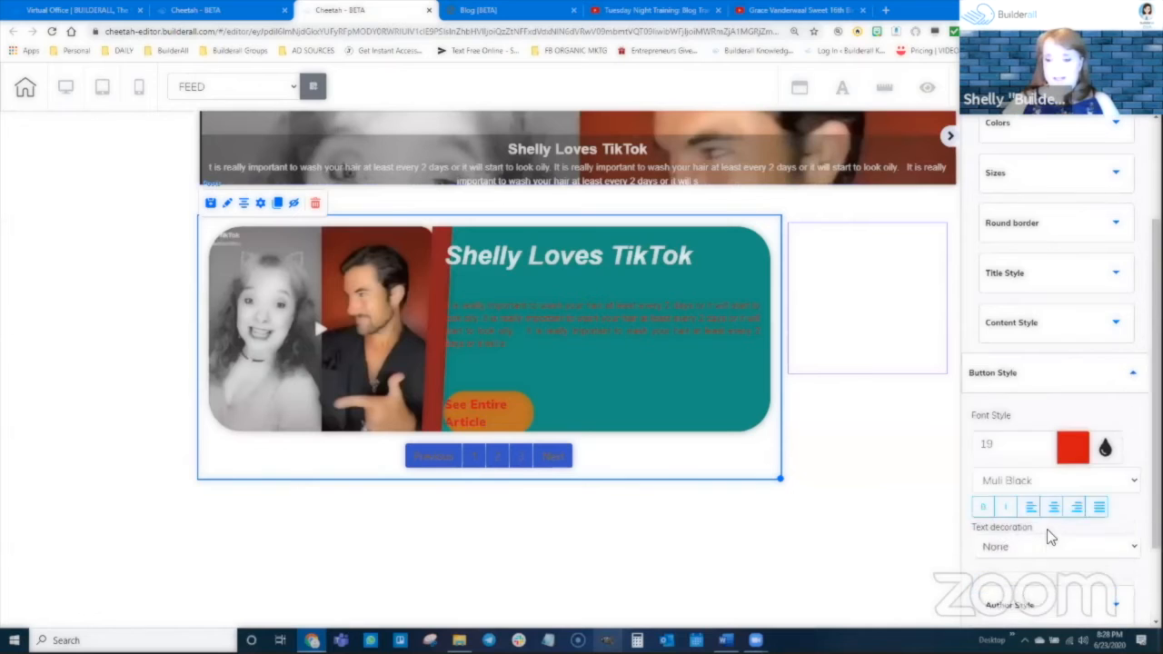
scroll(1047, 509, "down", 2)
scroll(1016, 408, "up", 4)
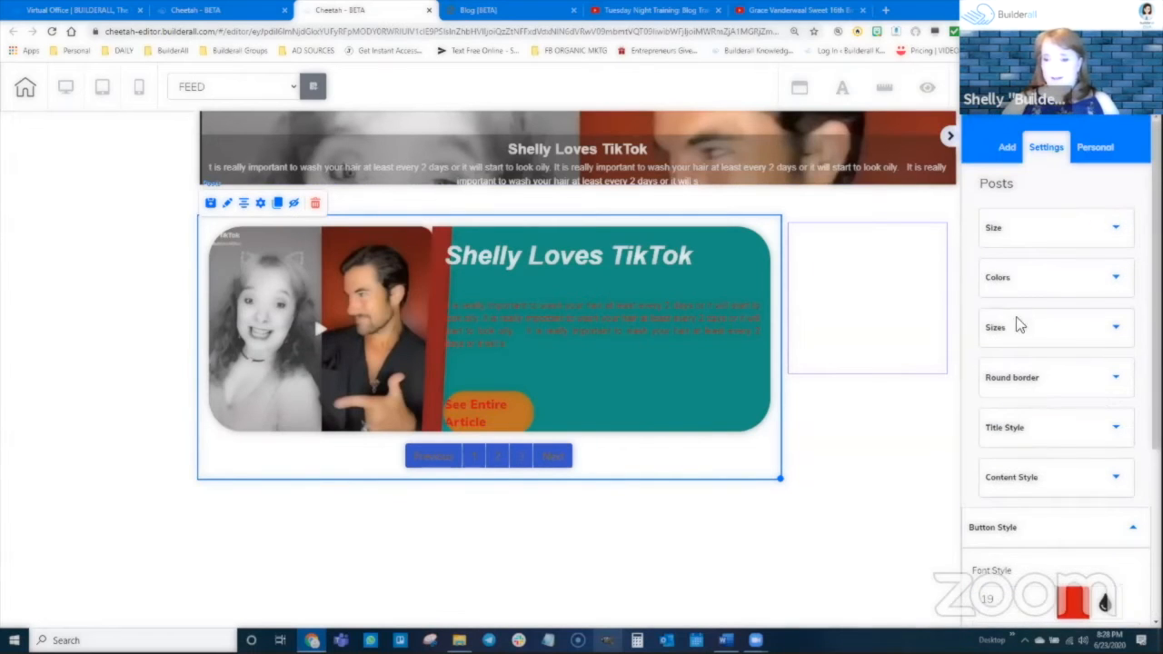
left_click(1020, 329)
scroll(1036, 464, "down", 5)
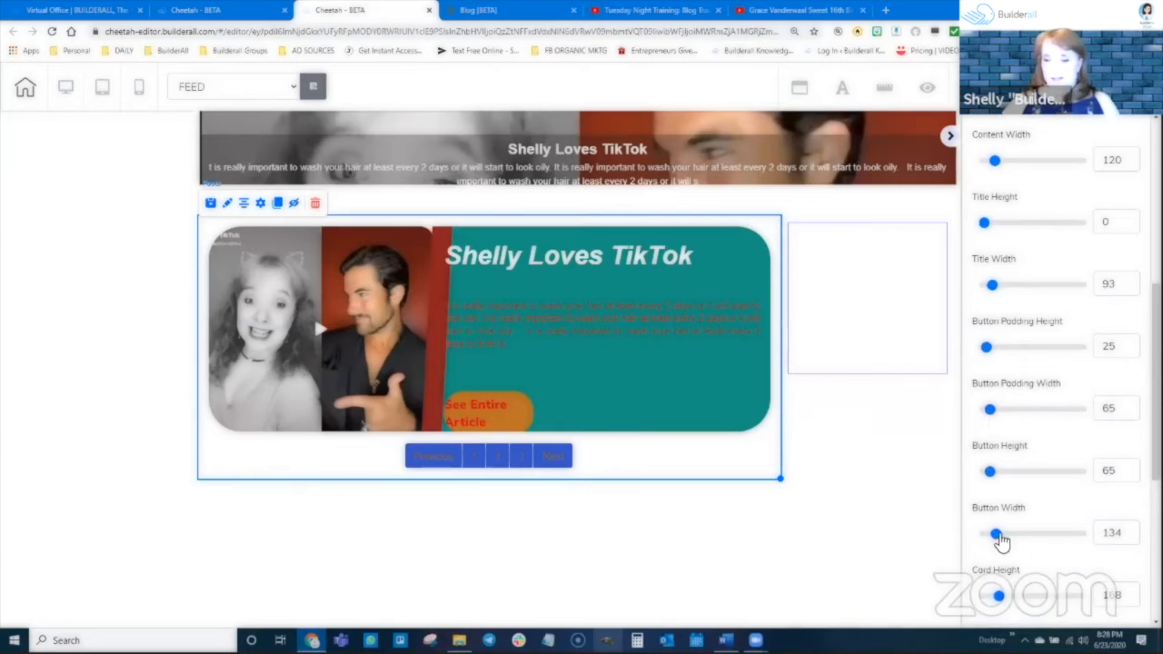
mouse_move(997, 536)
left_mouse_down()
mouse_move(1038, 537)
mouse_move(1005, 536)
left_mouse_up()
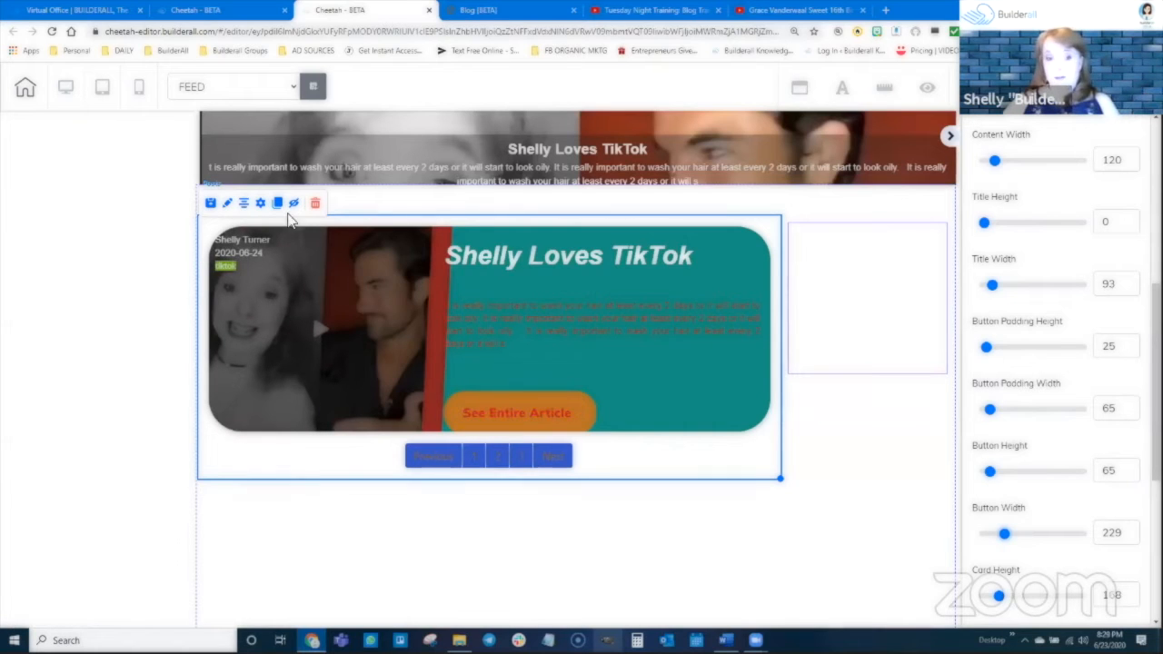
Set the date format in the Posts element's configuration to 06/23/2020.
left_click(260, 205)
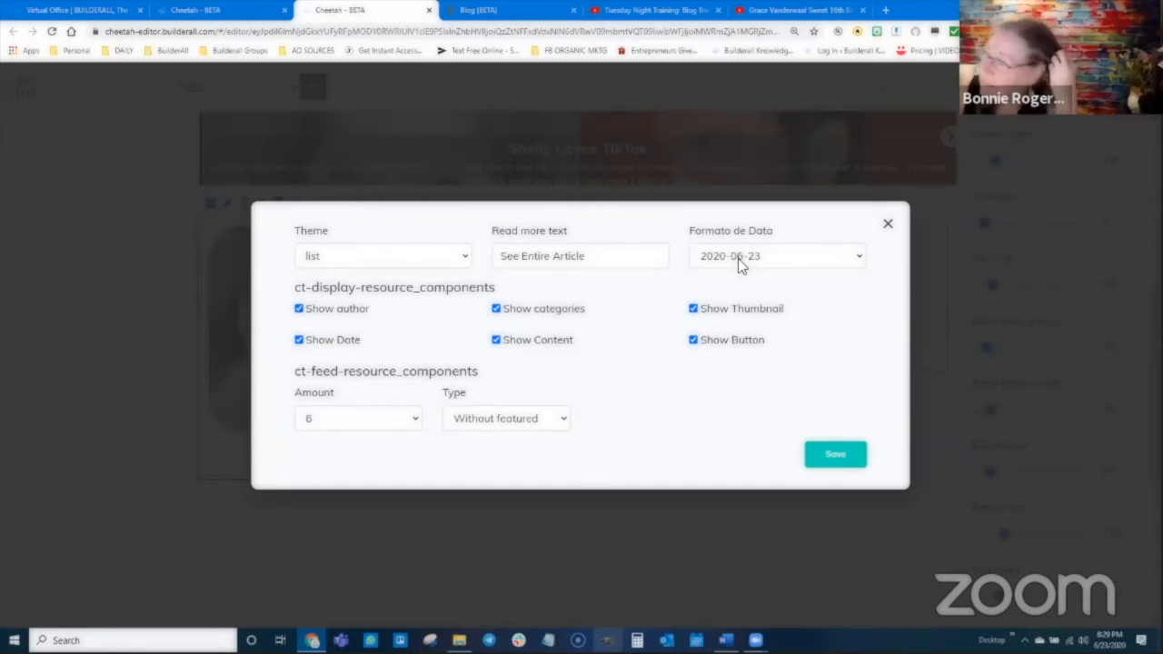
left_click(738, 258)
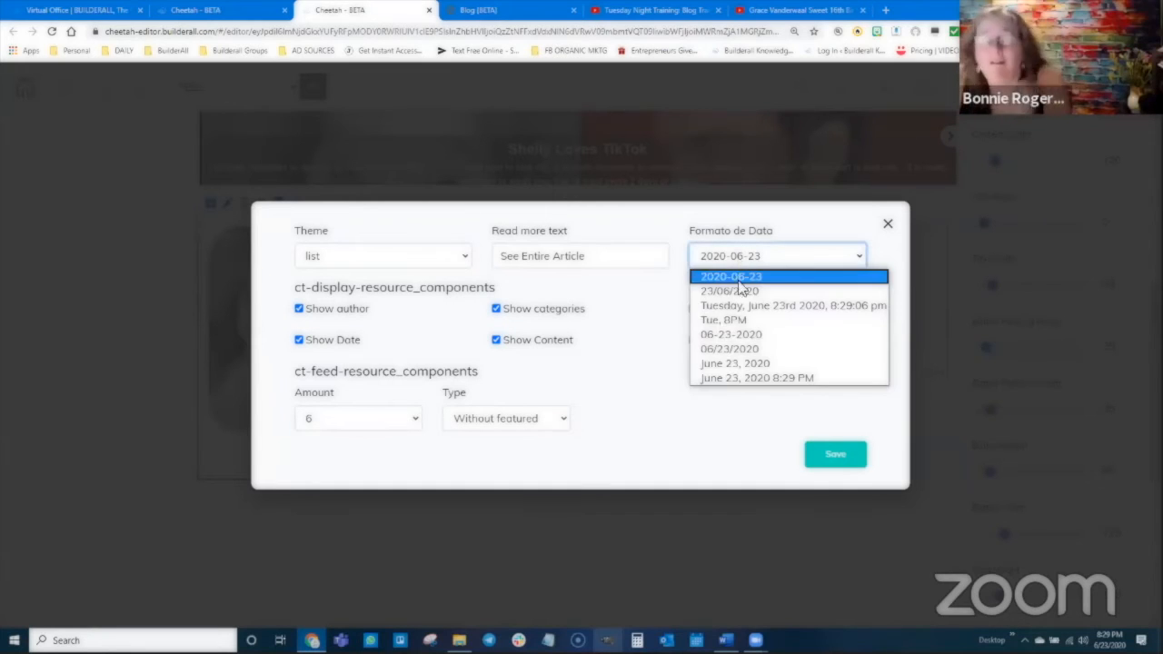
left_click(738, 349)
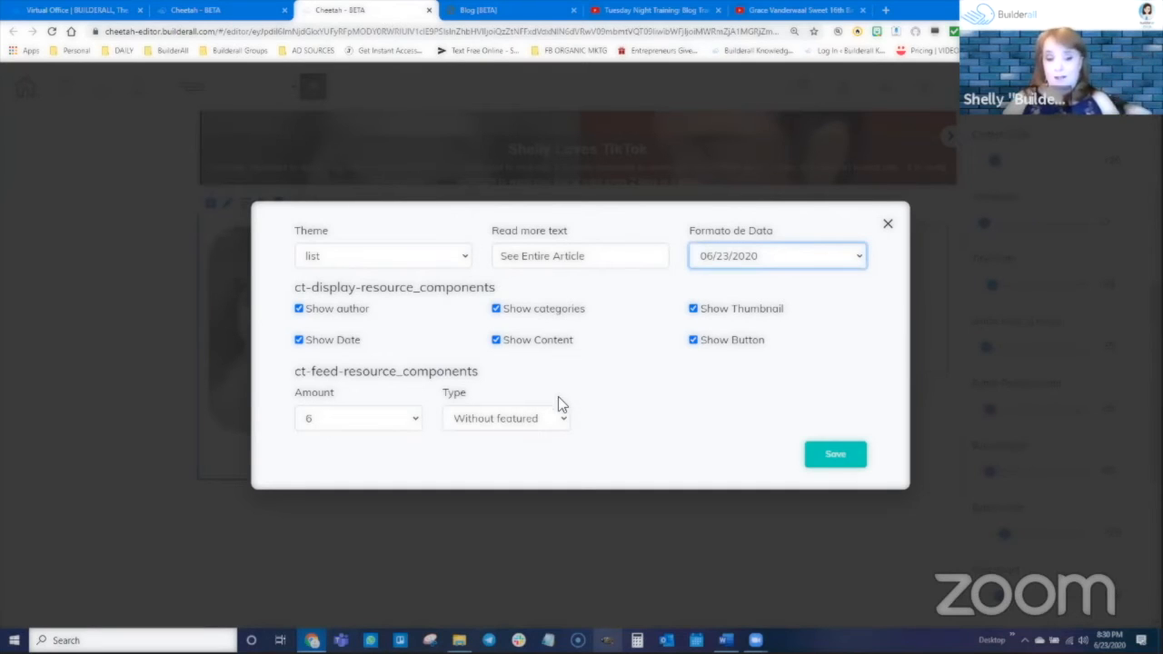
Set the Posts element's Amount to 15, keep Type on Without featured, and save the configuration.
left_click(327, 416)
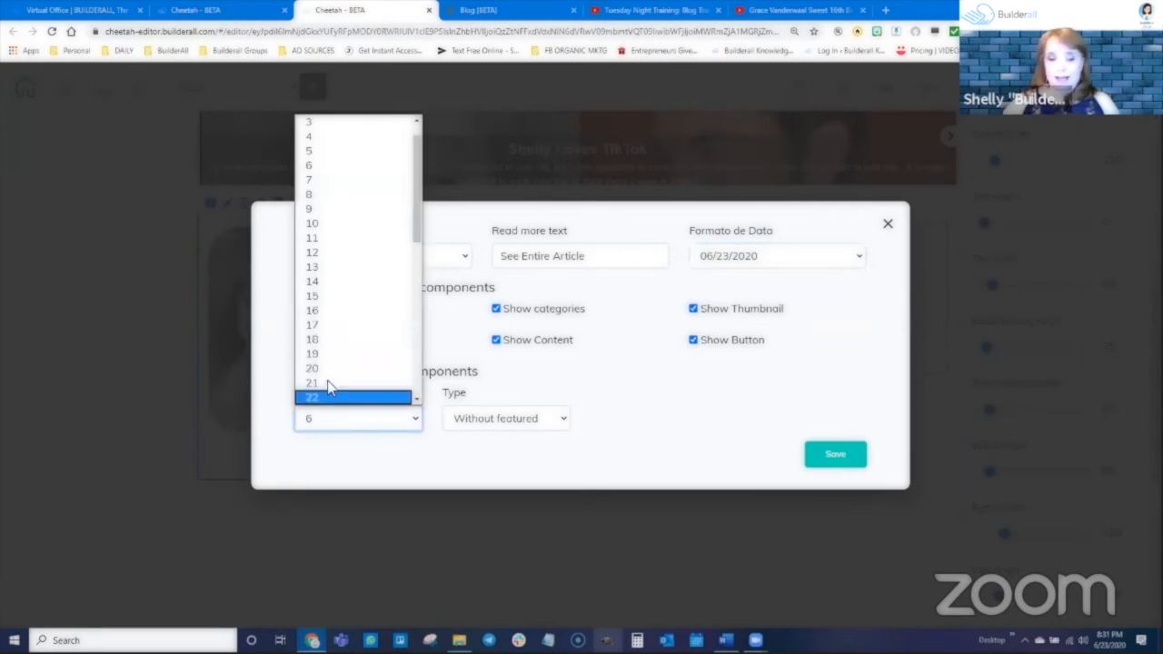
left_click(332, 311)
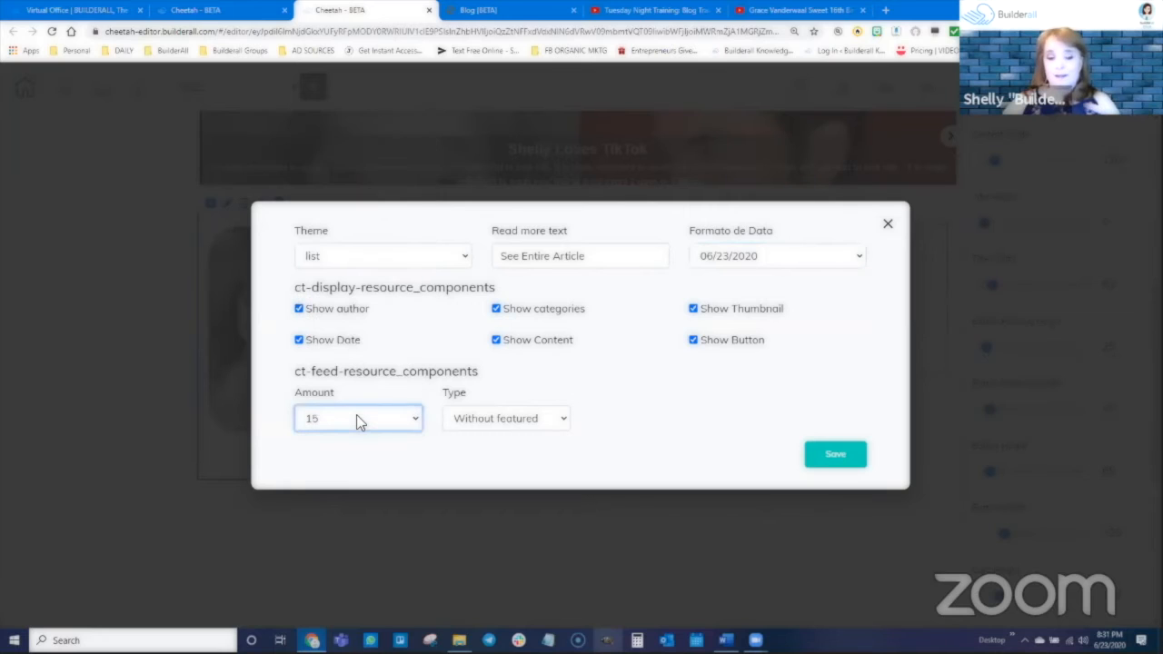
left_click(495, 420)
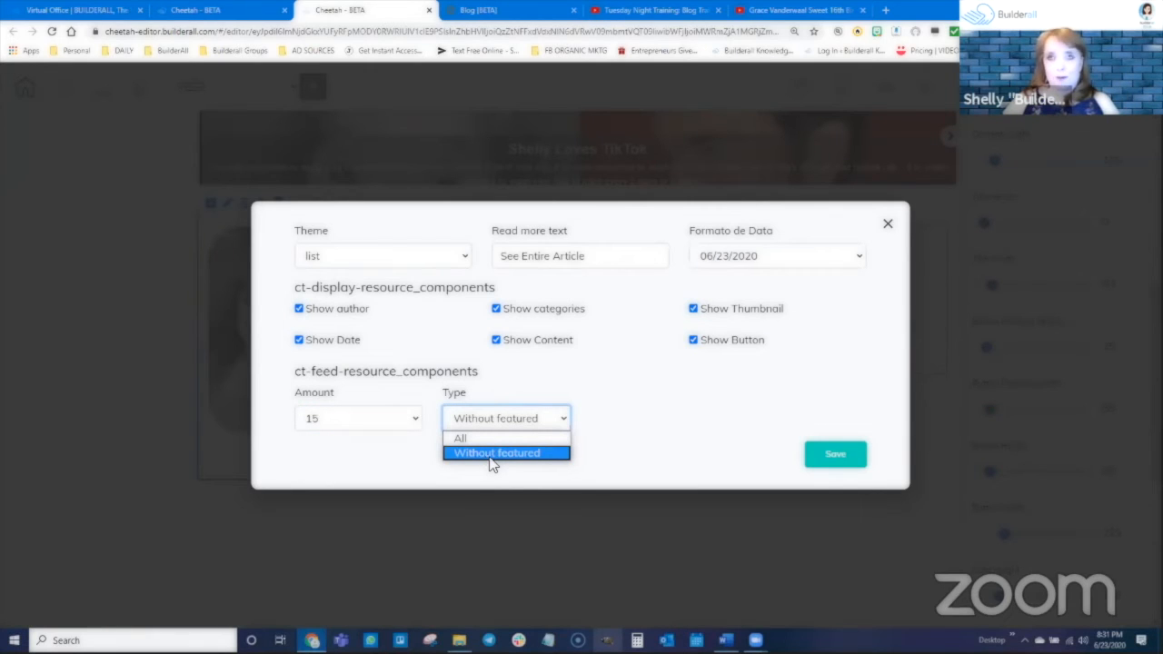
left_click(612, 432)
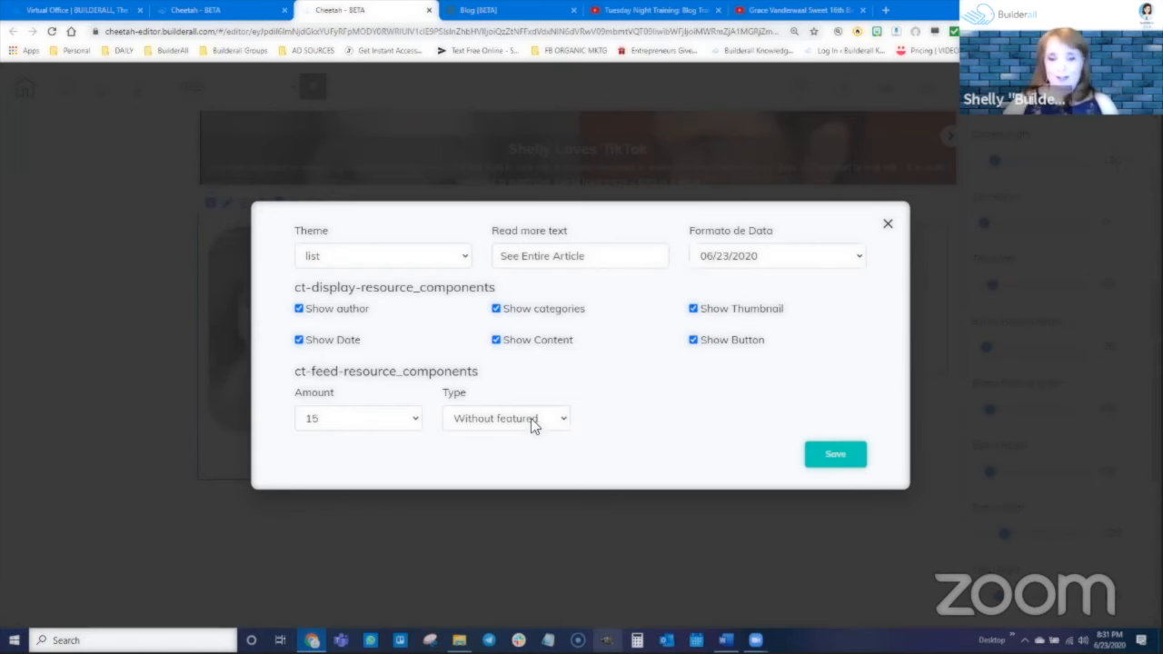
left_click(836, 454)
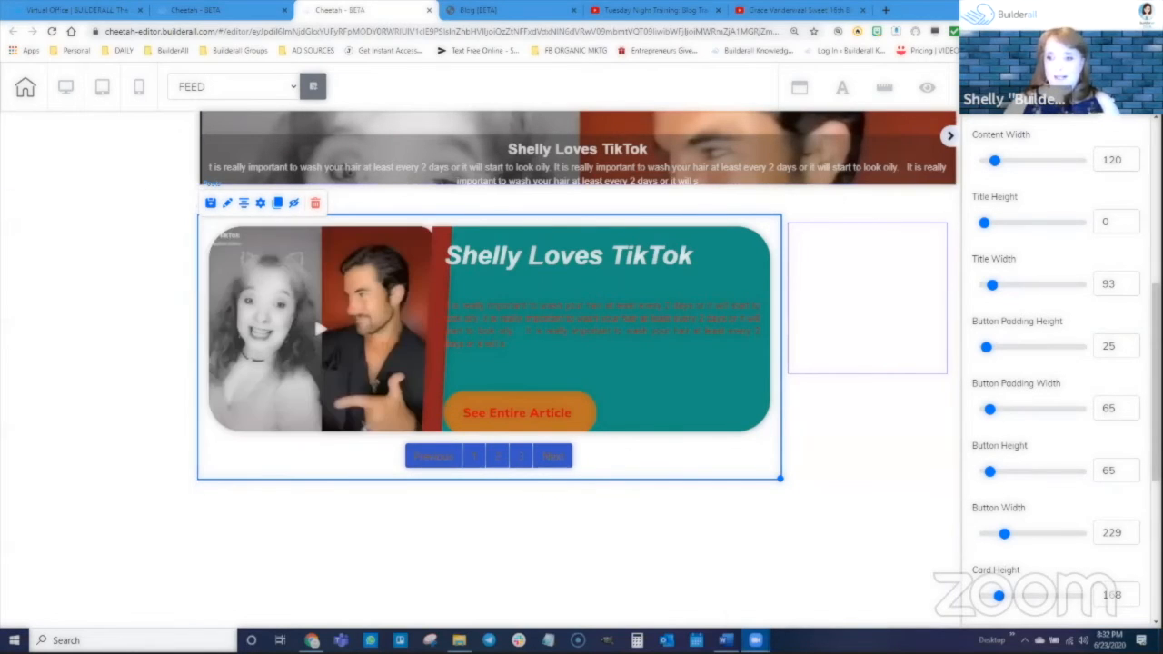
Publish the site with the updated Feed page and dismiss the publishing confirmation.
left_click(1085, 88)
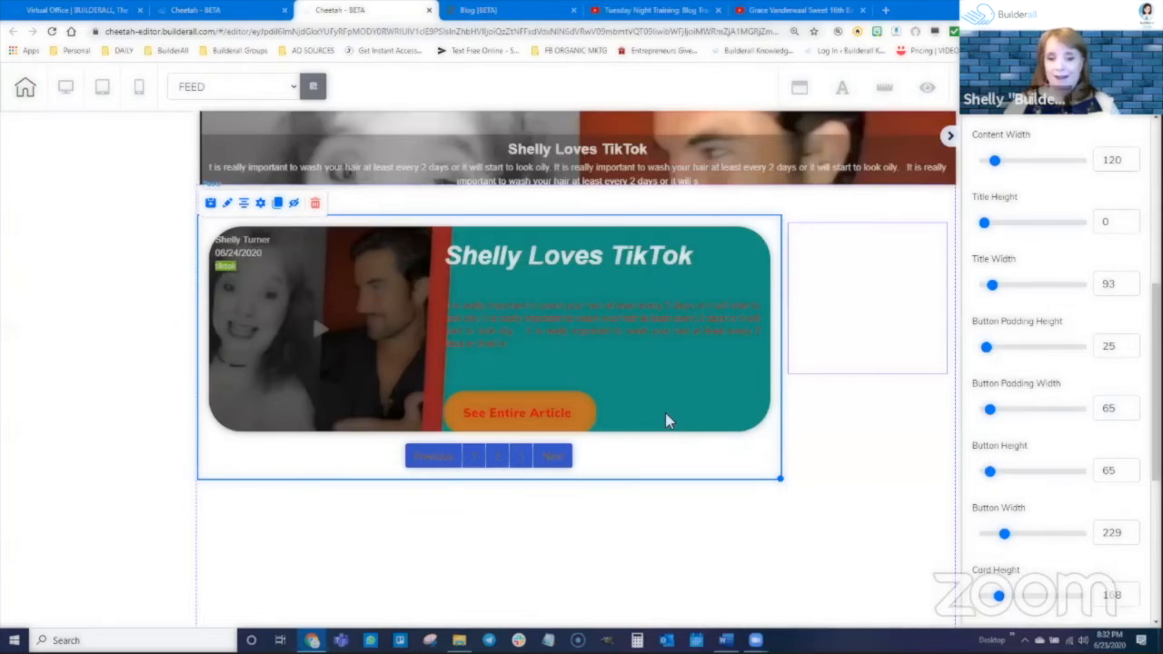
left_click(668, 398)
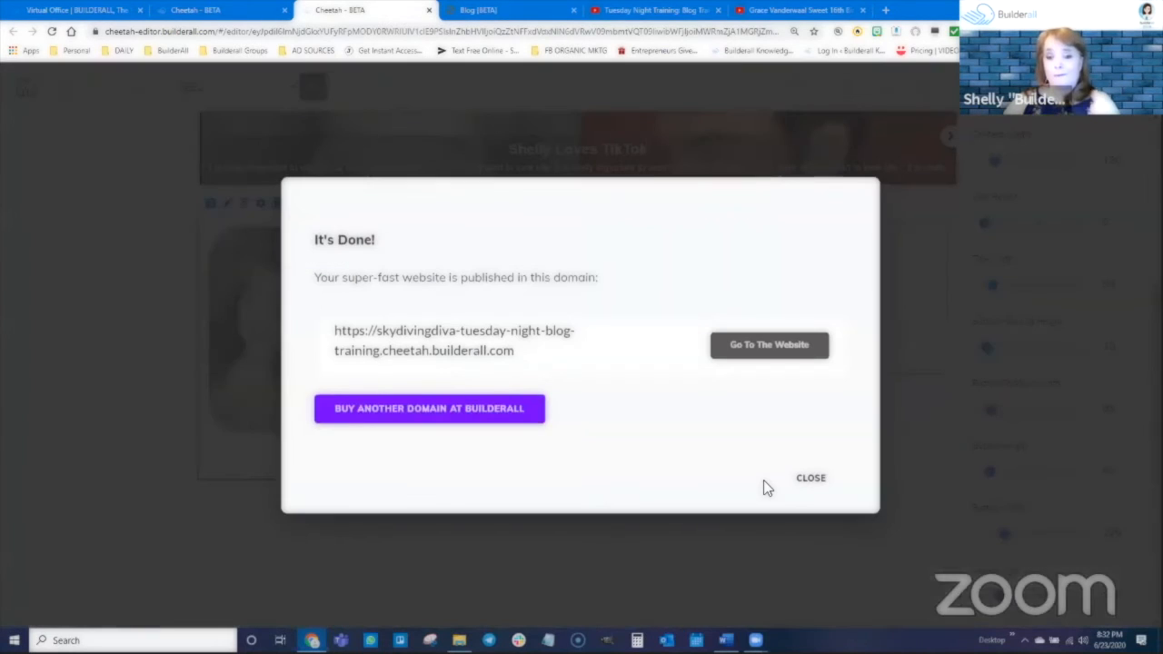
left_click(807, 480)
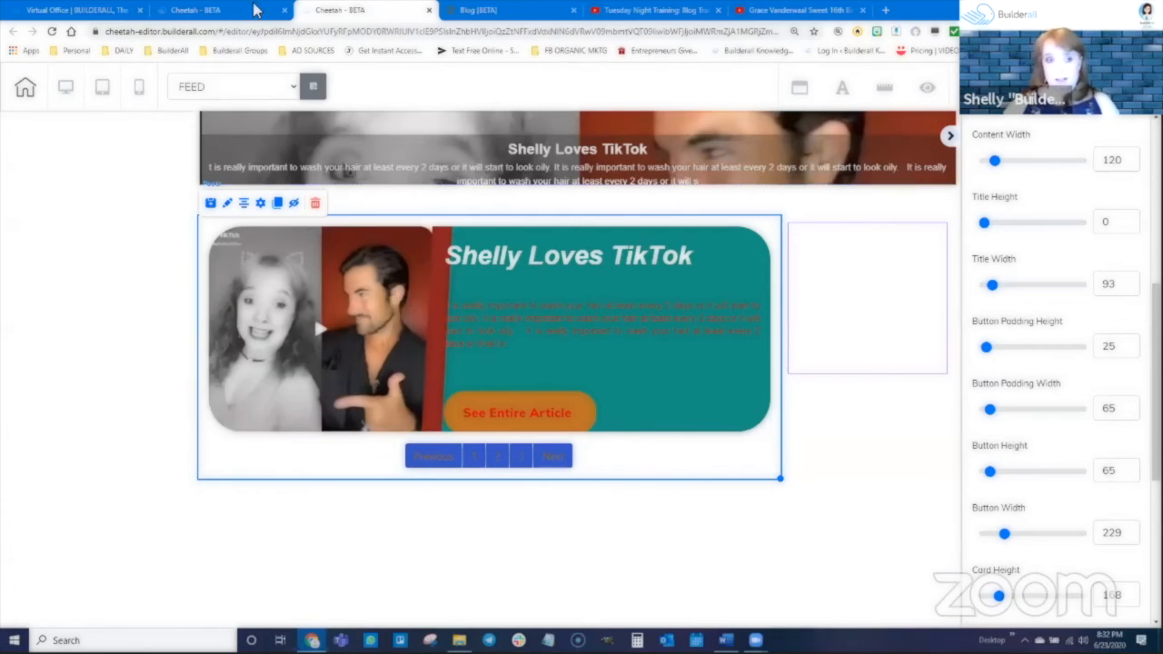
Open the blog's POST page for editing and narrow the Post element to leave empty space beside it in the panel.
left_click(204, 11)
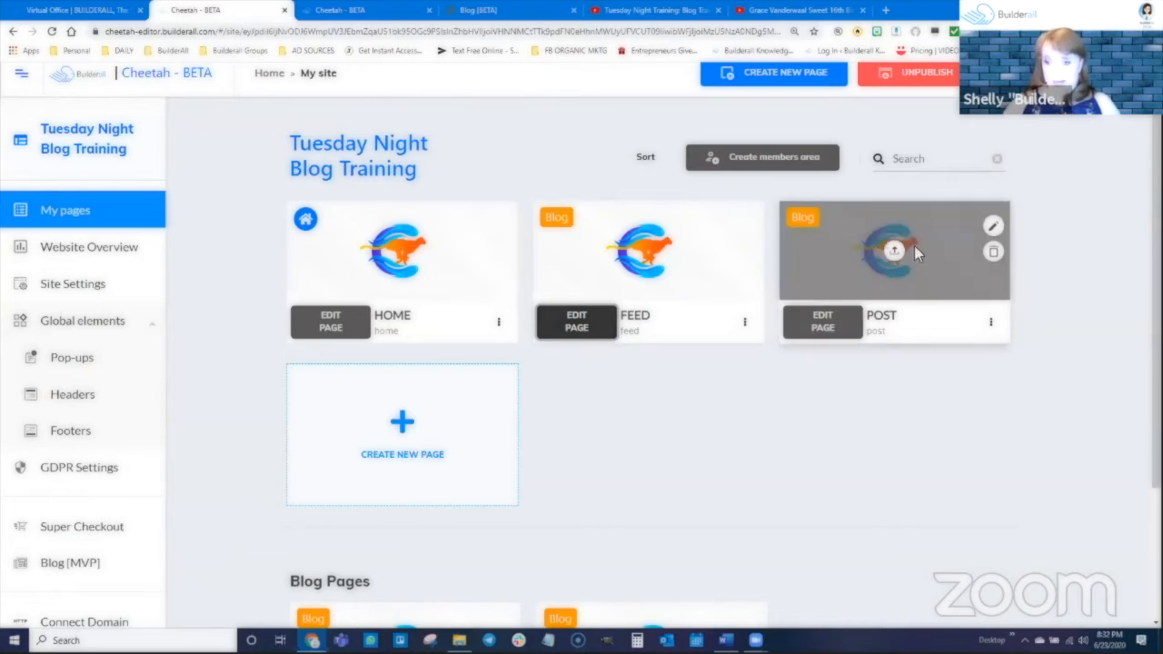
left_click(824, 327)
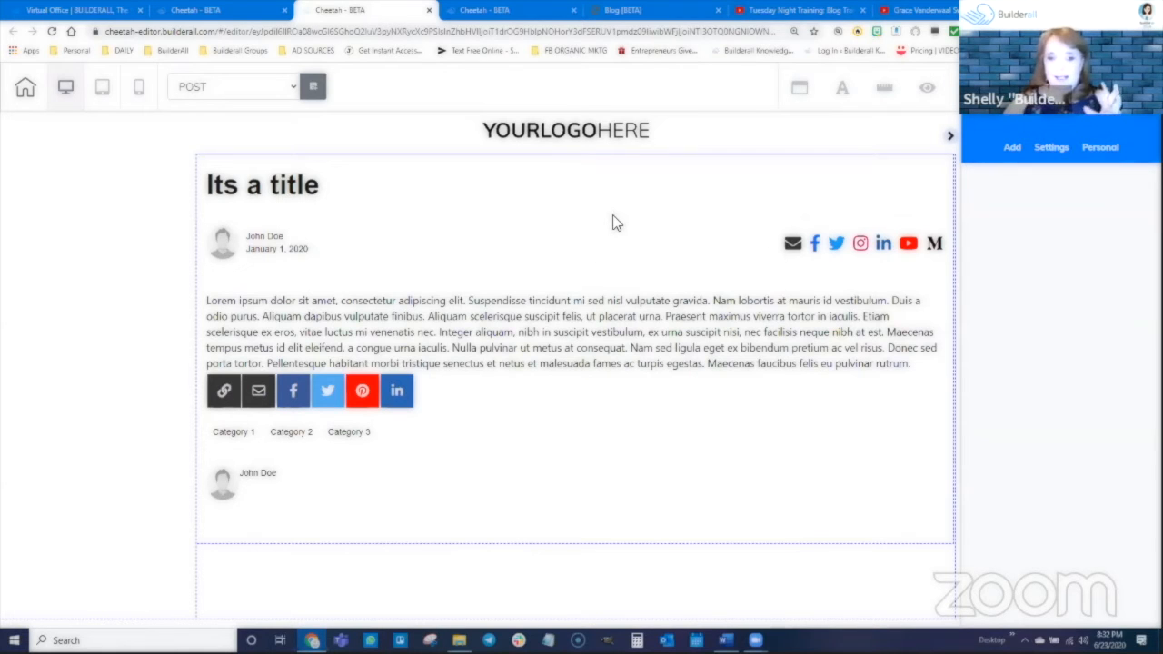
mouse_move(623, 273)
left_mouse_down()
mouse_move(693, 327)
mouse_move(572, 345)
mouse_move(550, 318)
mouse_move(613, 249)
mouse_move(695, 313)
mouse_move(616, 281)
left_mouse_up()
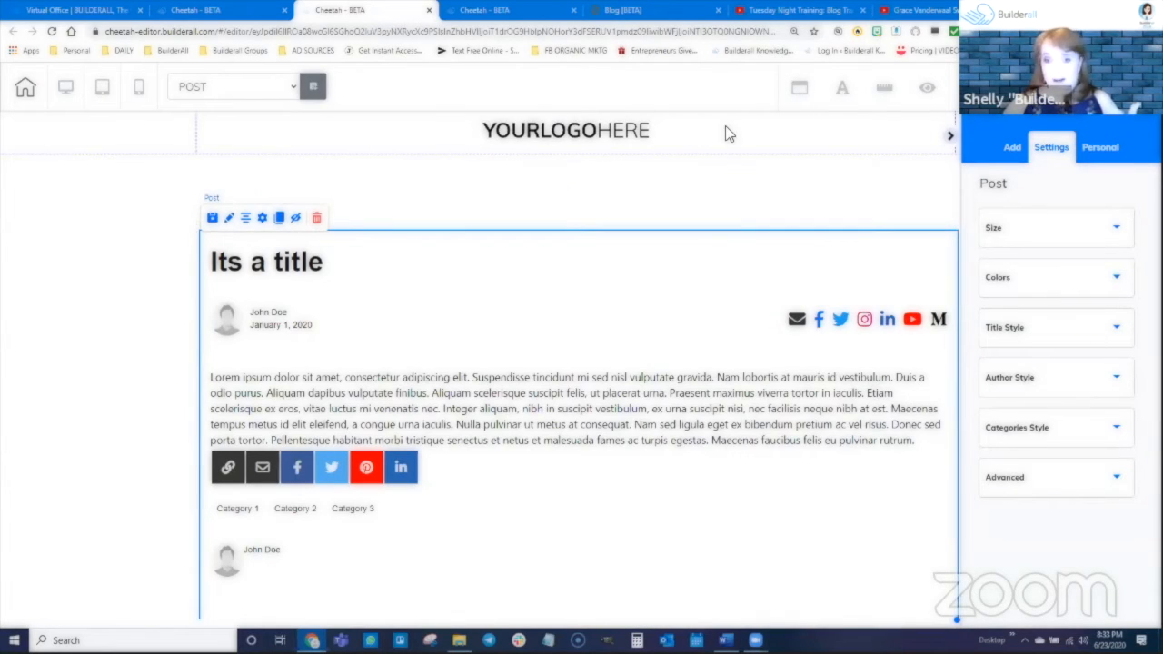
left_click_drag(711, 319, 701, 269)
left_click_drag(893, 575, 669, 561)
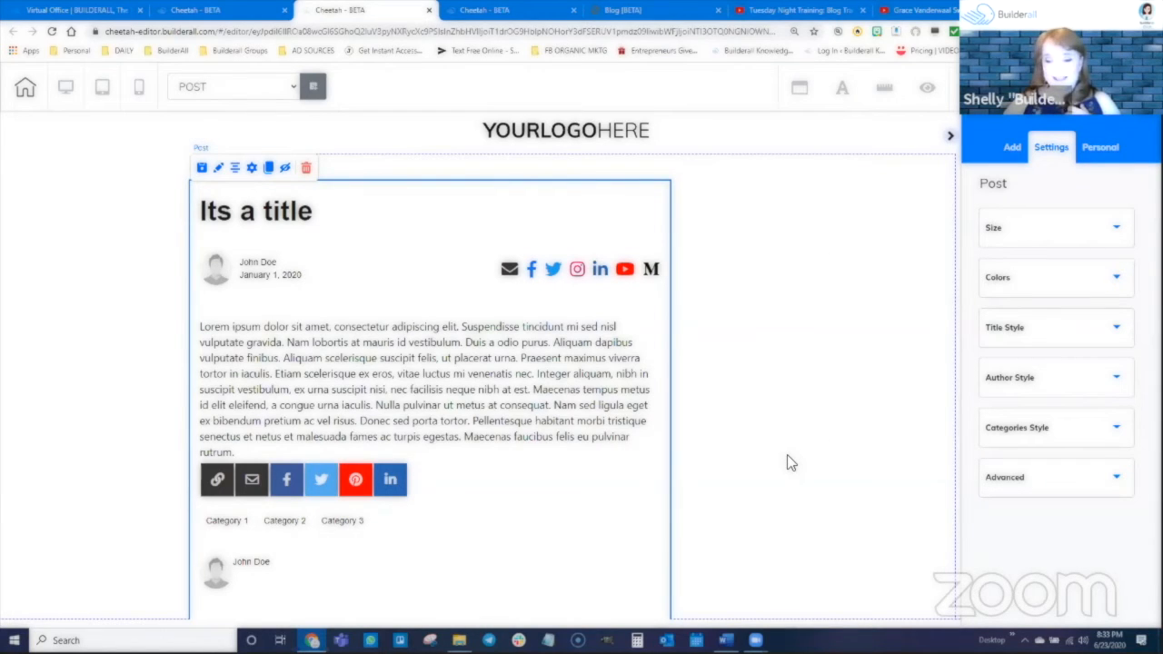
Widen the Post element slightly and reposition it just inside the panel's upper-left corner.
scroll(700, 408, "down", 3)
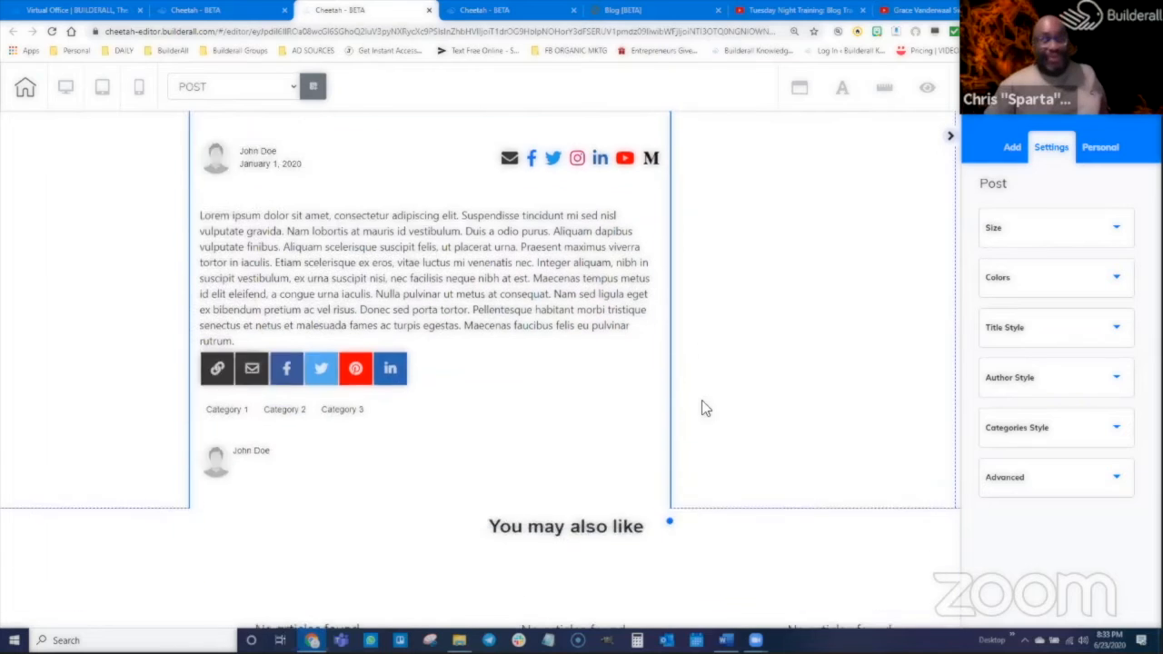
left_click_drag(672, 452, 727, 432)
scroll(752, 392, "up", 3)
left_click(857, 420)
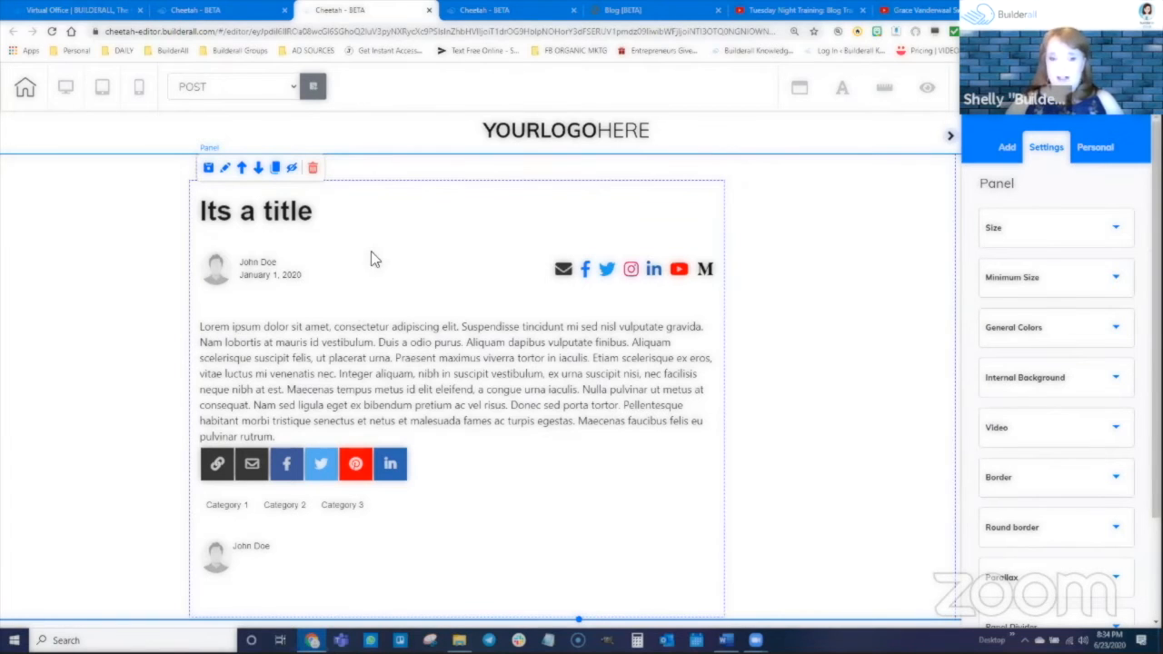
mouse_move(390, 243)
left_mouse_down()
mouse_move(423, 283)
mouse_move(483, 267)
mouse_move(408, 224)
mouse_move(390, 233)
mouse_move(402, 245)
mouse_move(411, 235)
left_mouse_up()
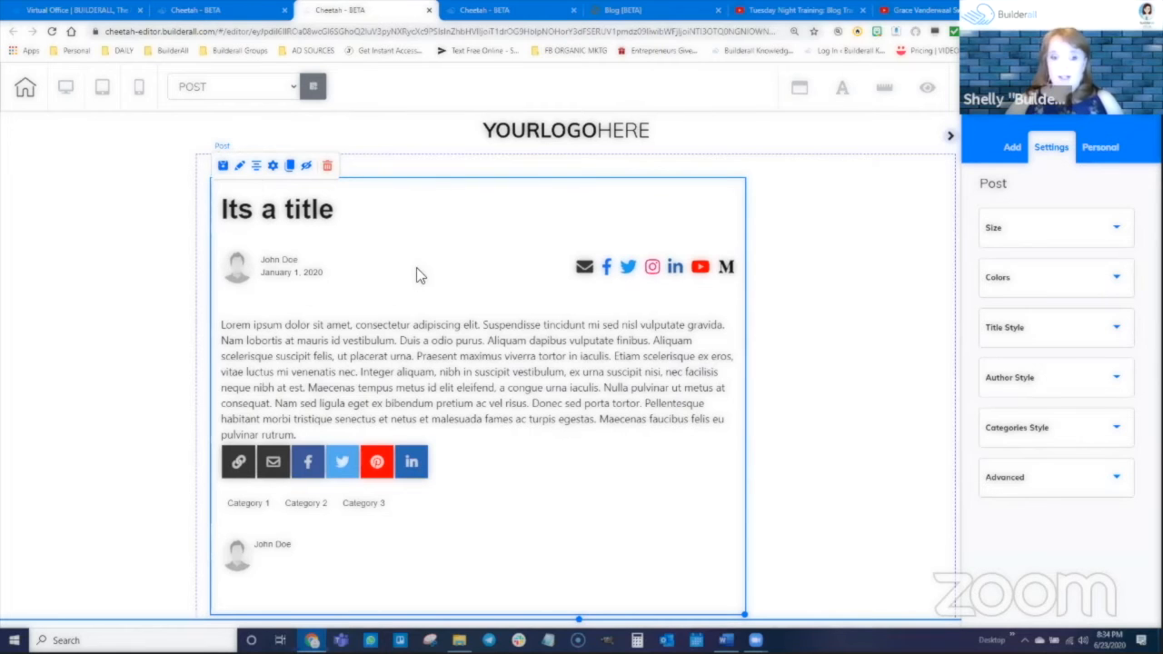
left_click_drag(435, 293, 437, 287)
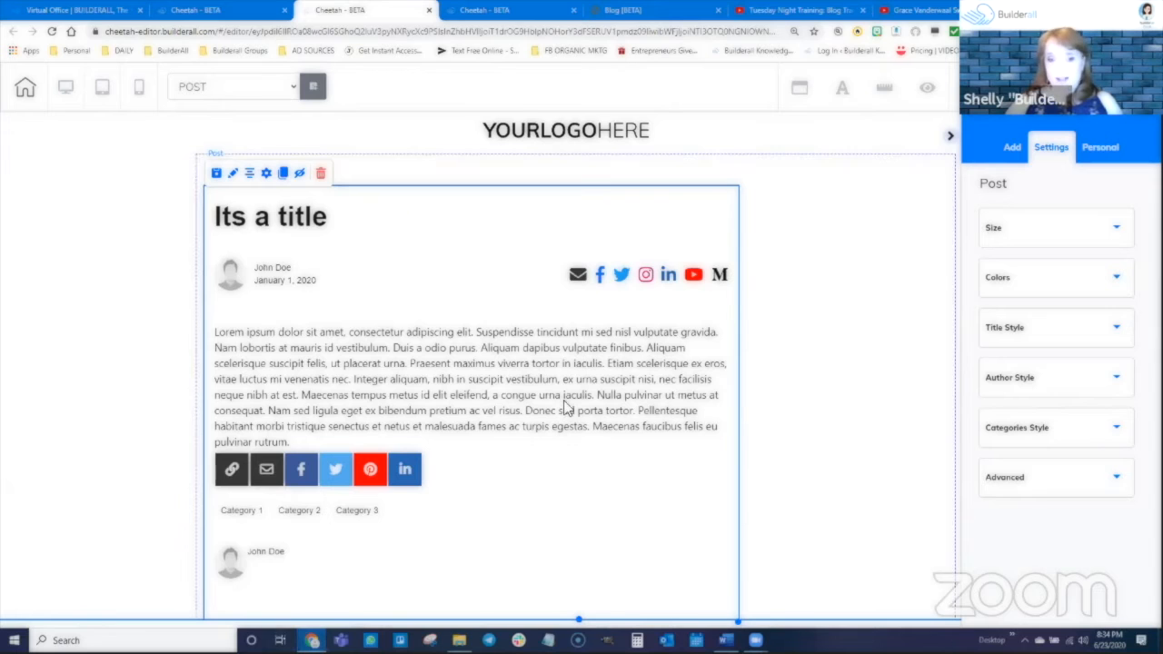
mouse_move(537, 377)
left_mouse_down()
mouse_move(560, 353)
mouse_move(531, 400)
mouse_move(548, 362)
left_mouse_up()
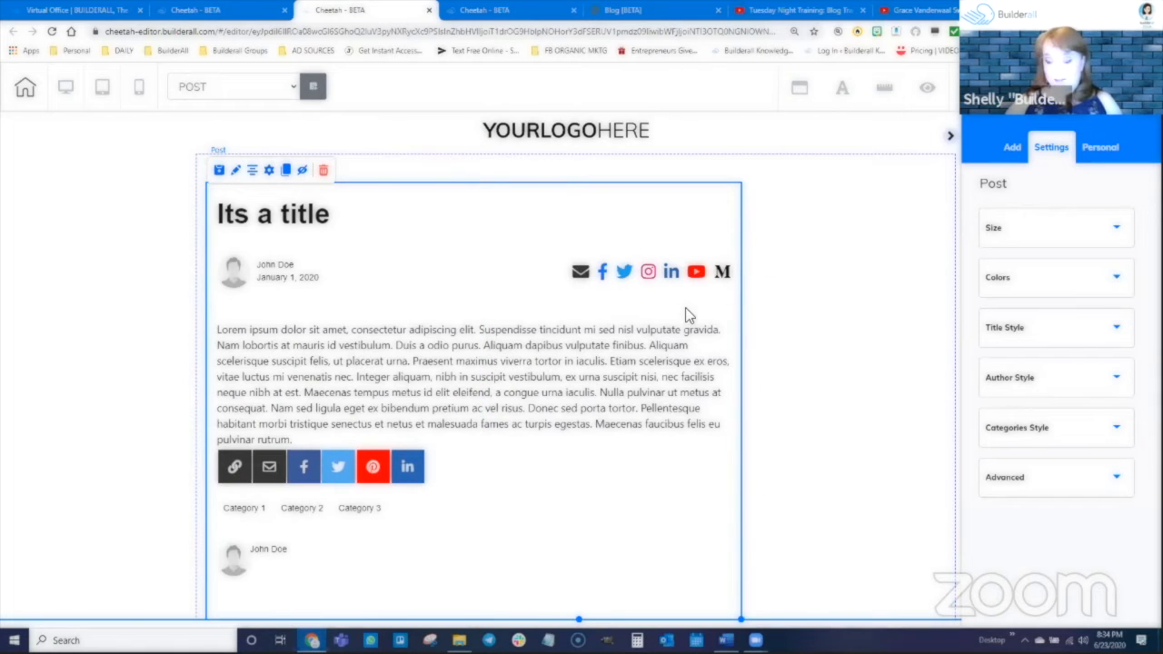
Set Color 1 of the Post element to bright red.
left_click(1024, 230)
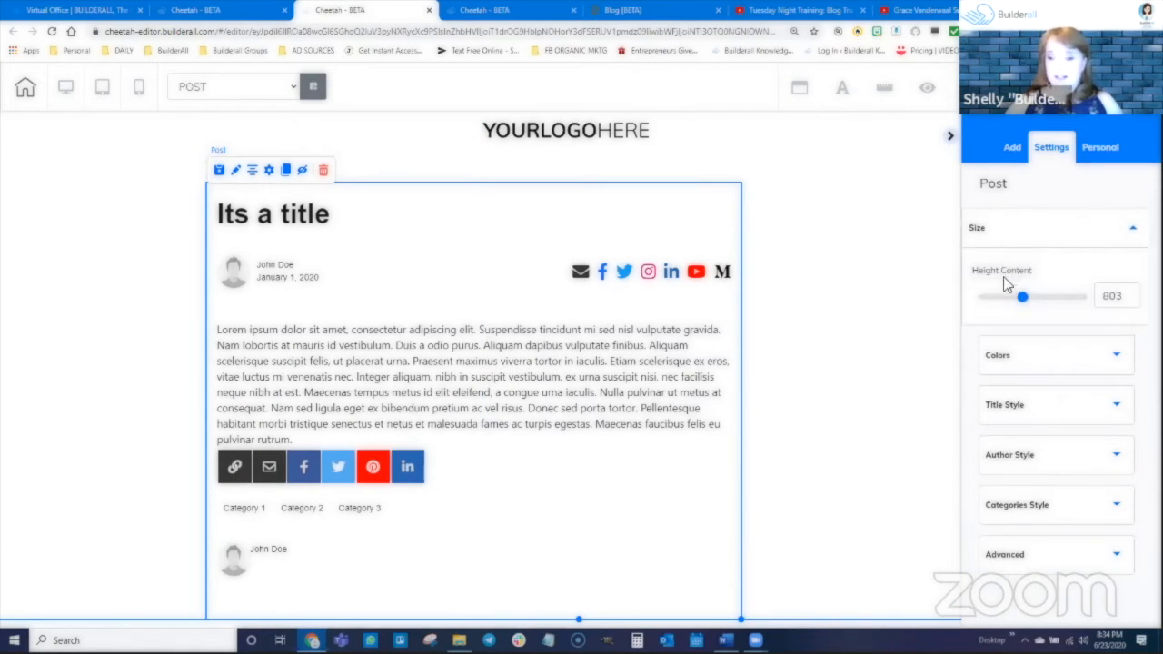
left_click(1027, 354)
scroll(1045, 455, "down", 2)
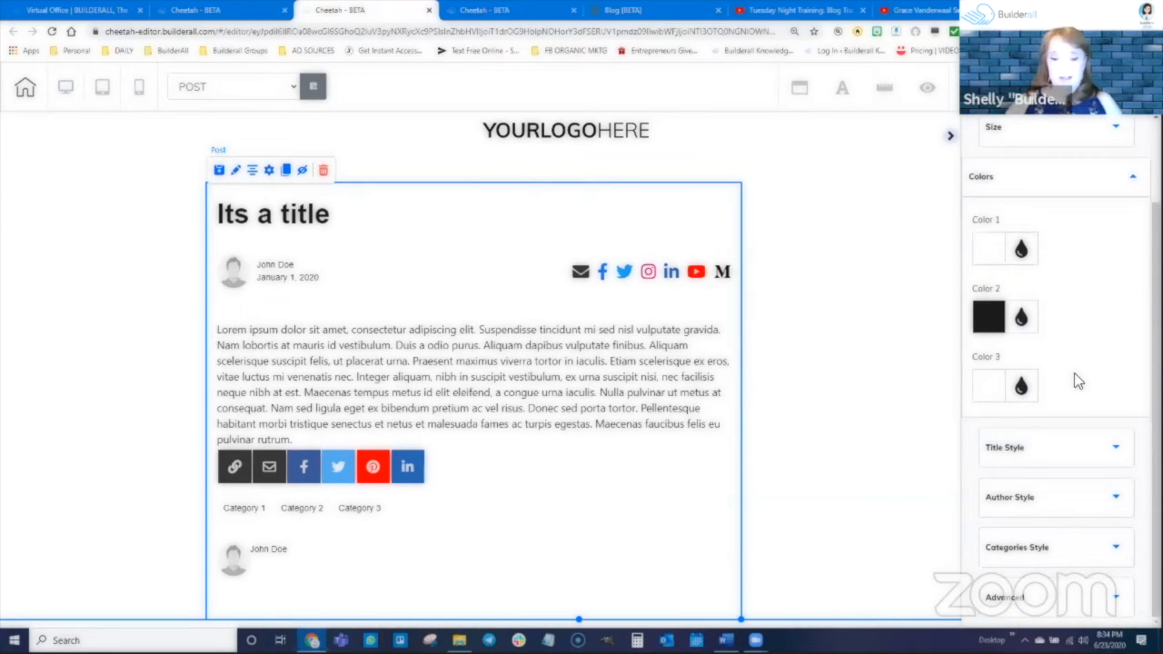
left_click(1019, 249)
mouse_move(1046, 364)
left_mouse_down()
mouse_move(1111, 306)
mouse_move(1117, 285)
left_mouse_up()
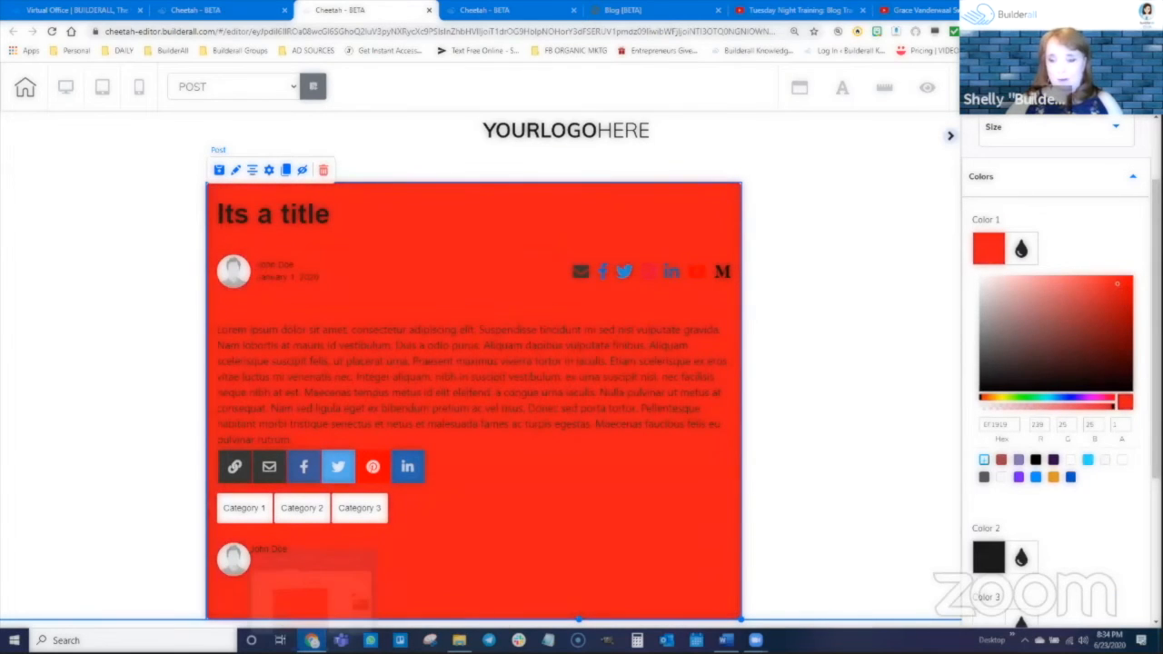
scroll(1059, 561, "down", 1)
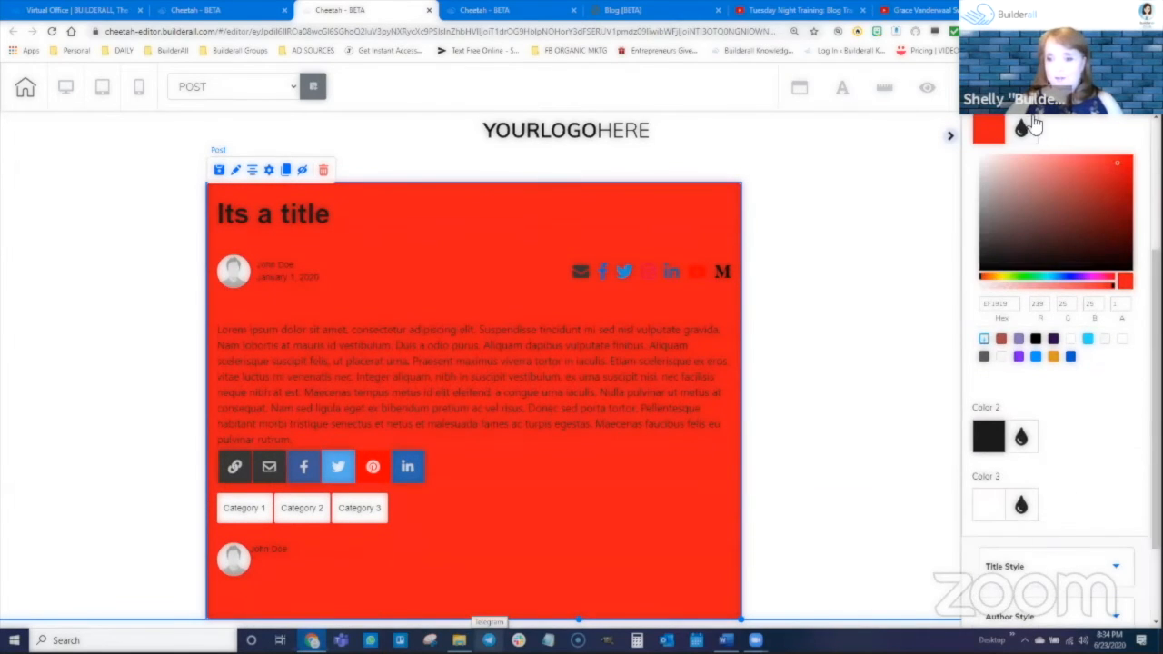
left_click(1029, 125)
Try a green for the Post element's Color 2, check the element, and set the color to dark purple (4C204D).
left_click(1028, 312)
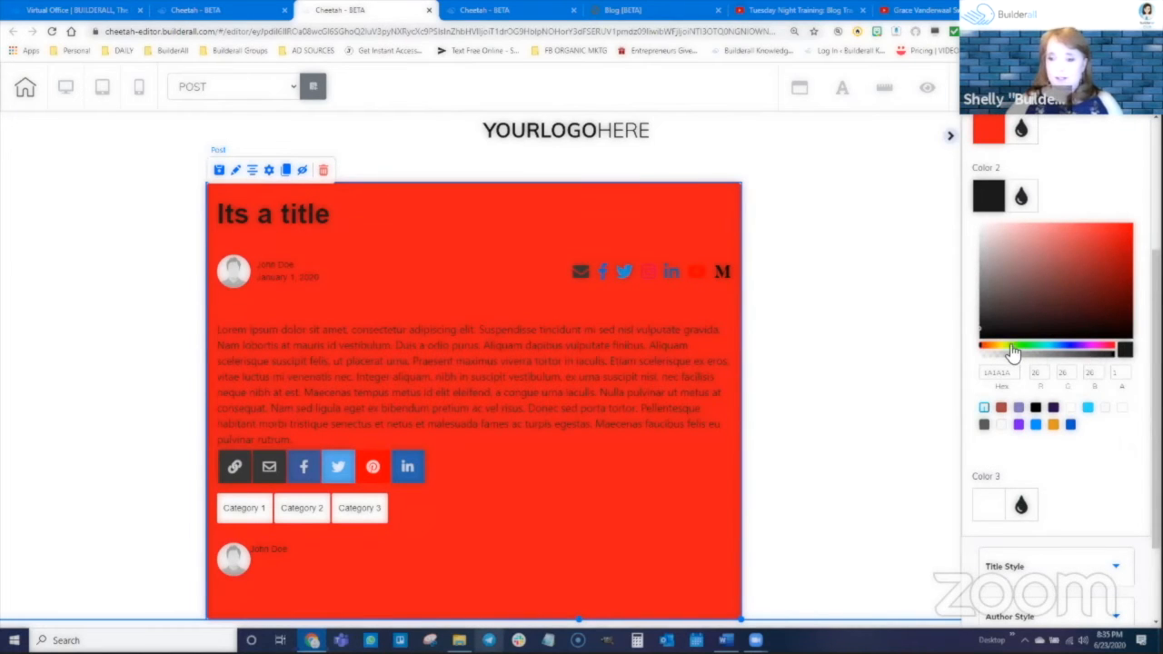
left_click(1013, 353)
left_click(1099, 251)
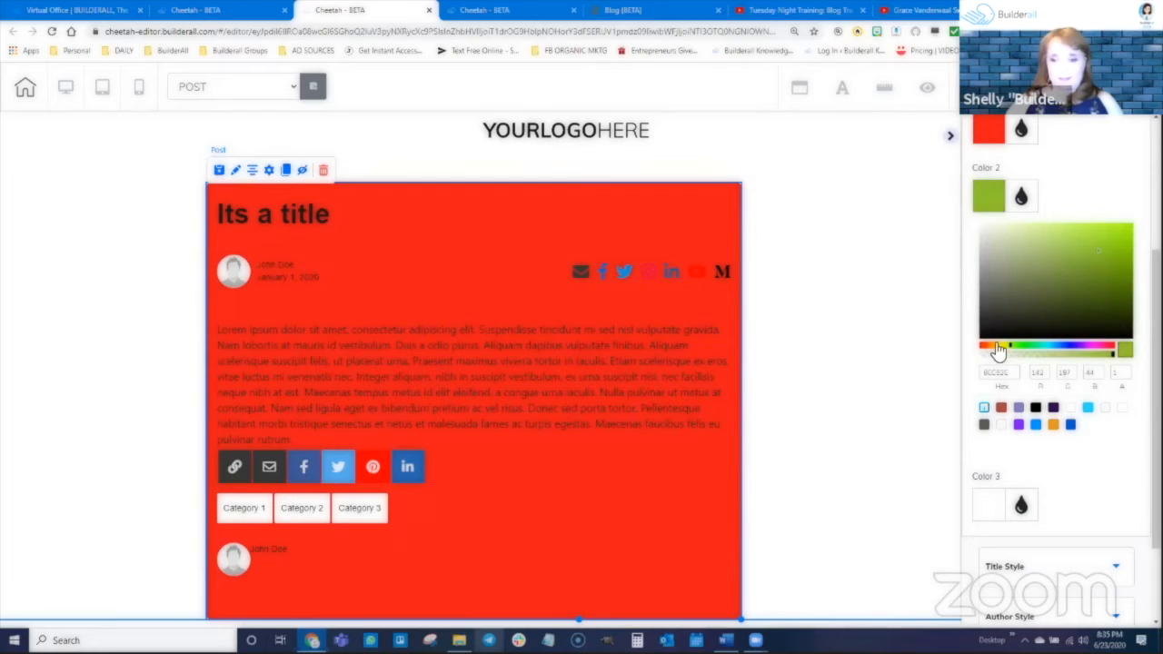
scroll(745, 427, "down", 2)
scroll(700, 427, "up", 1)
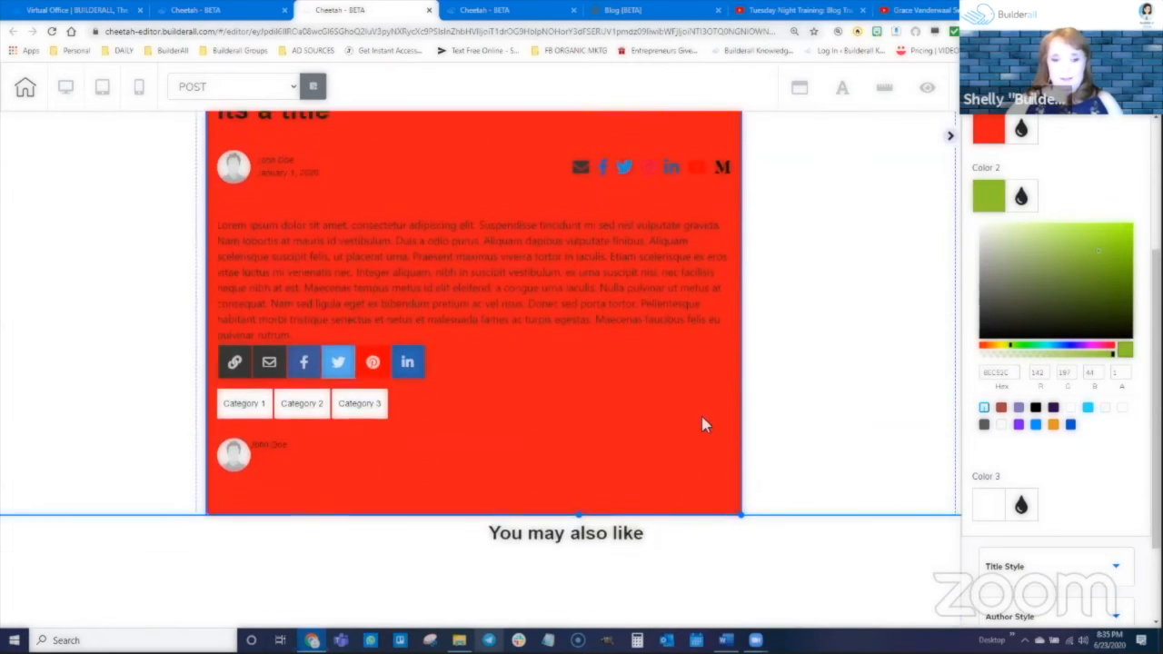
scroll(700, 424, "up", 1)
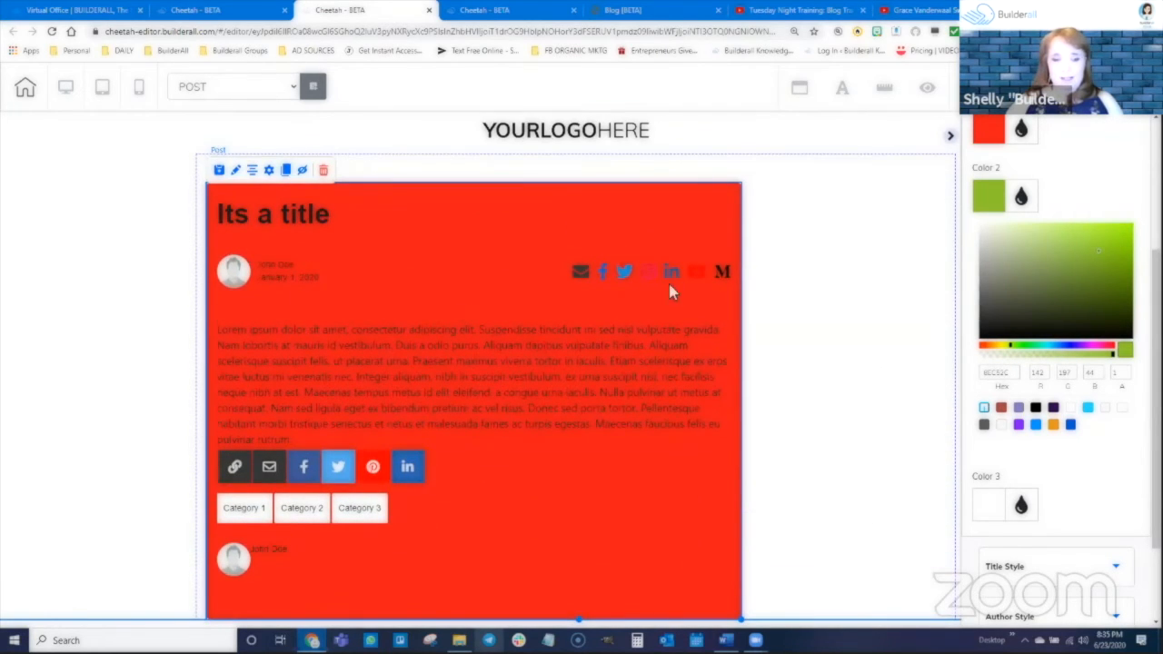
scroll(469, 401, "down", 1)
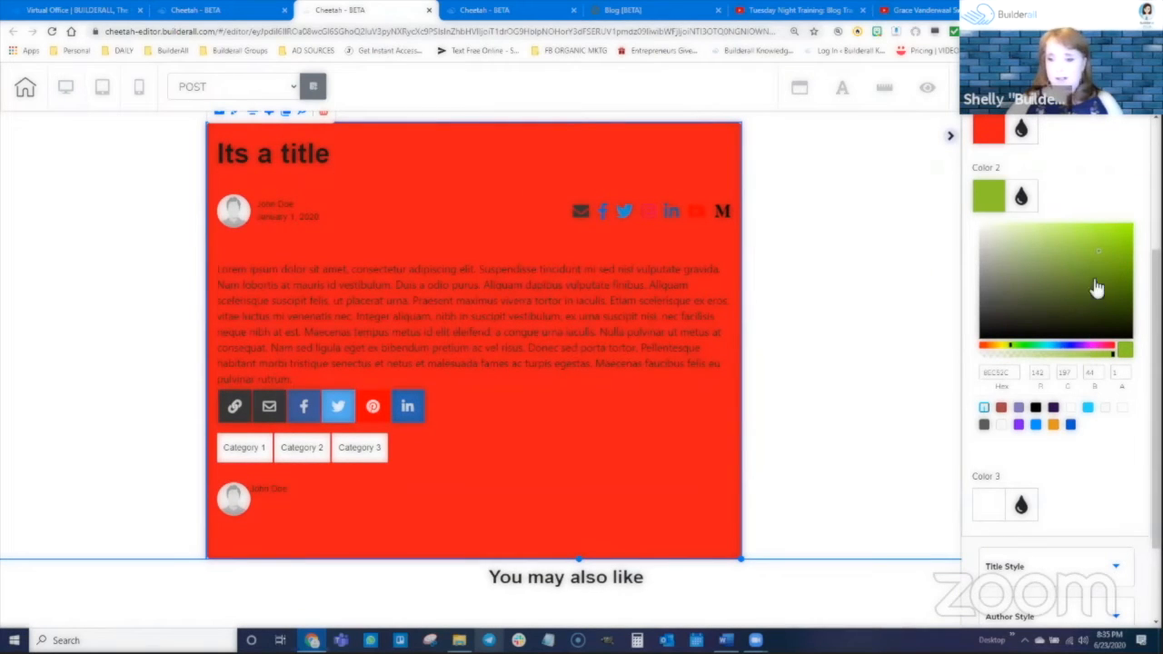
left_click(1095, 346)
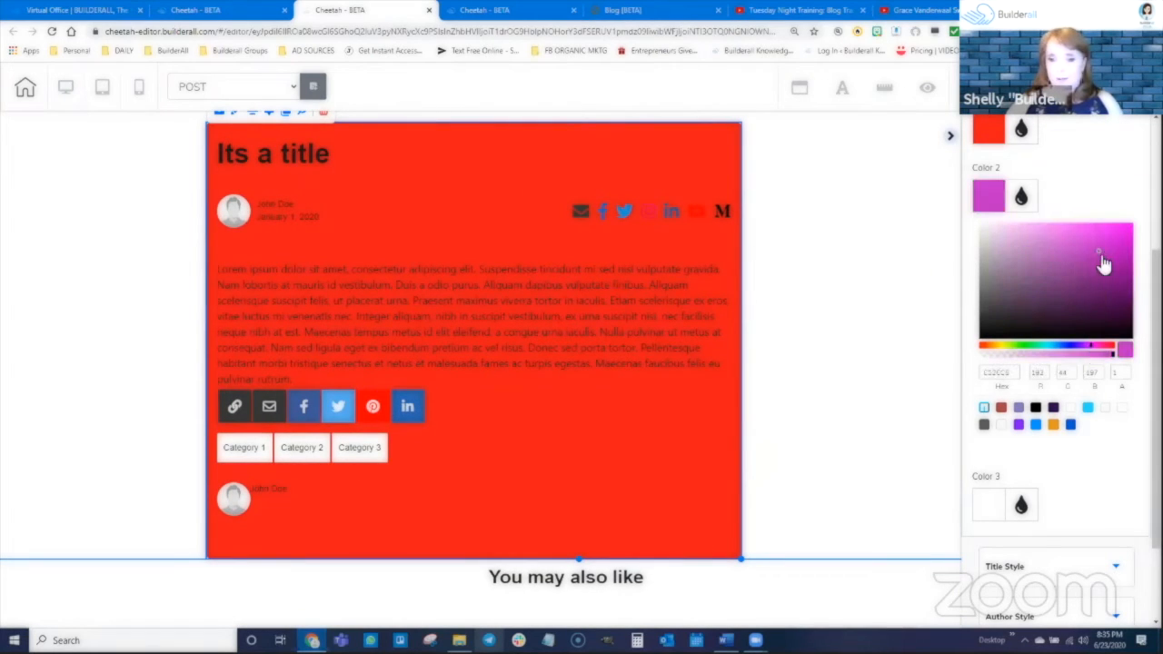
mouse_move(1104, 264)
left_mouse_down()
mouse_move(1075, 260)
mouse_move(1101, 294)
mouse_move(1065, 314)
mouse_move(1069, 304)
left_mouse_up()
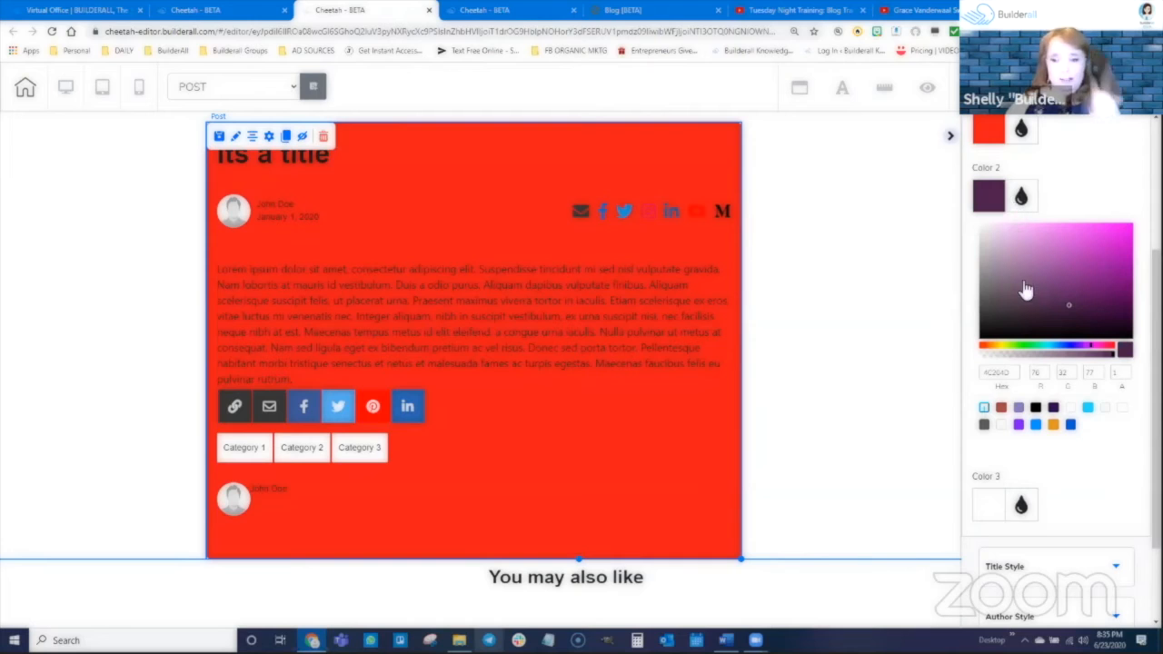
left_click(1019, 196)
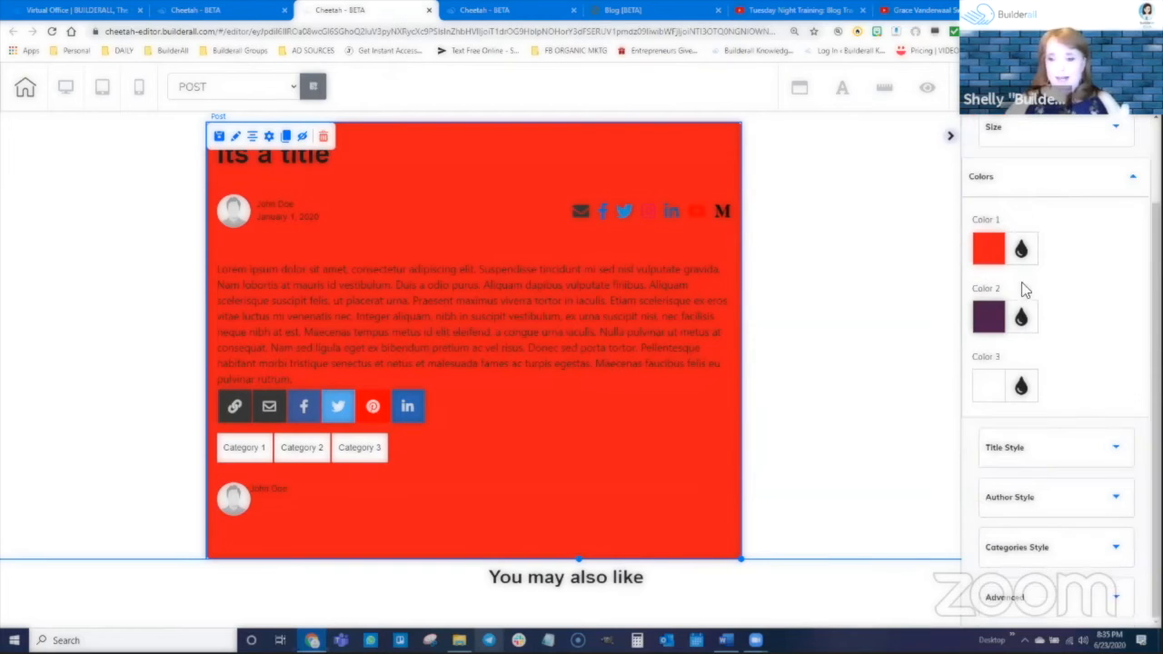
Set Color 3 of the Post element to green (36AF7D).
left_click(1020, 387)
left_click(1038, 414)
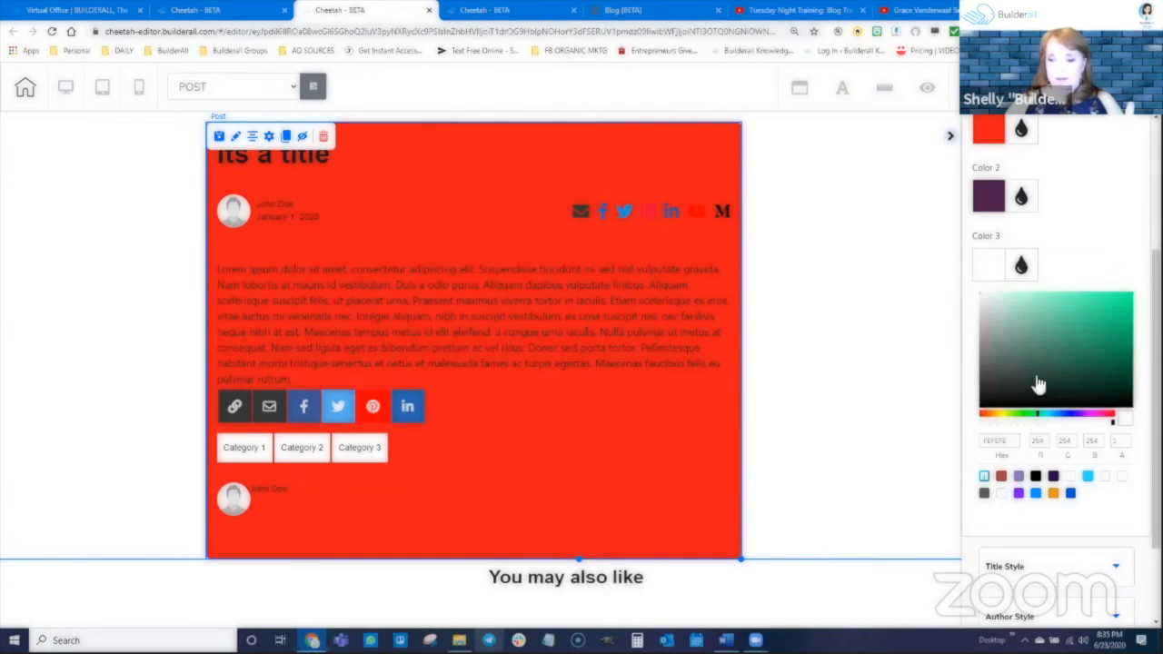
left_click(1085, 329)
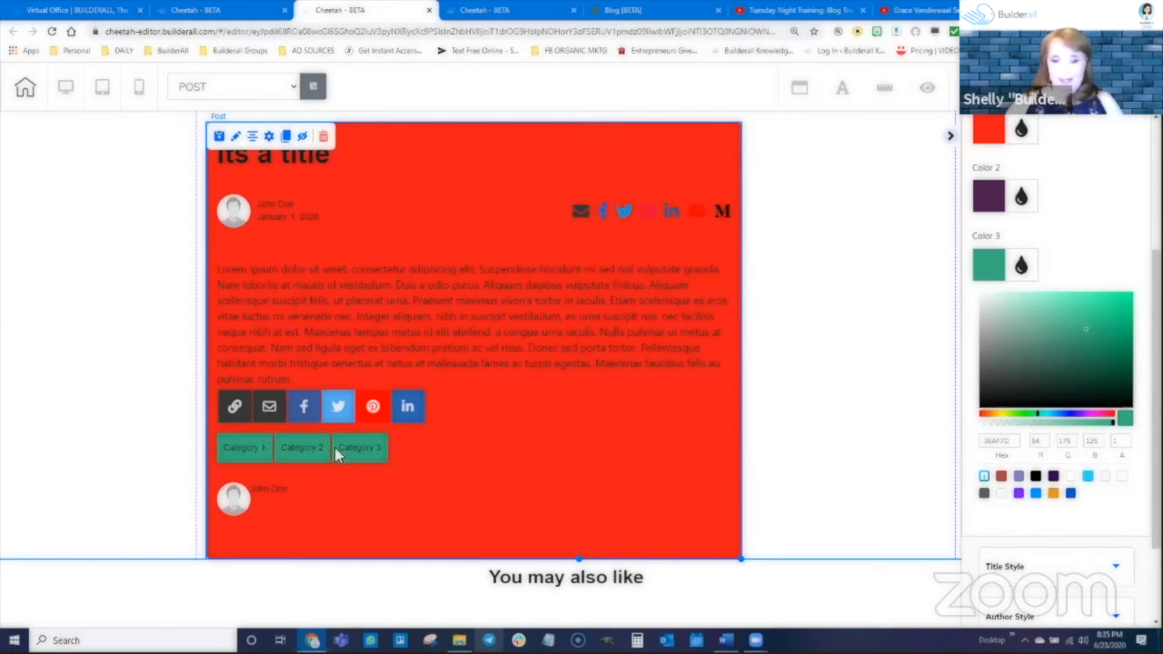
left_click(1017, 268)
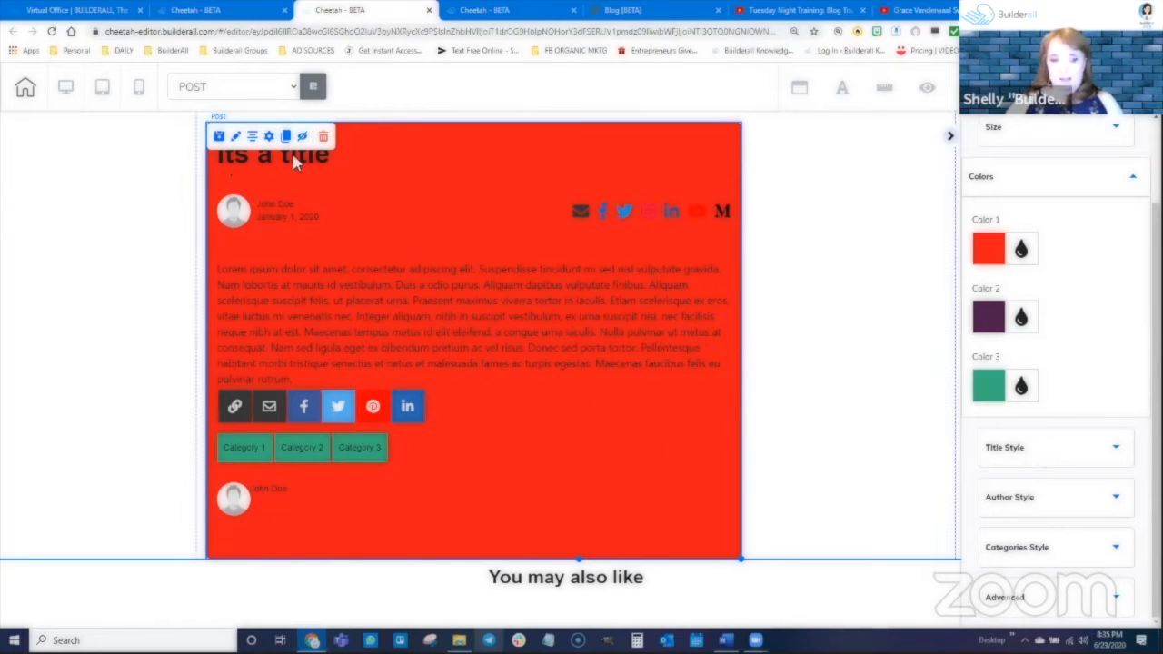
Examine the Post element's title, author and categories style options and its advanced option for saving a personal element.
left_click(1004, 447)
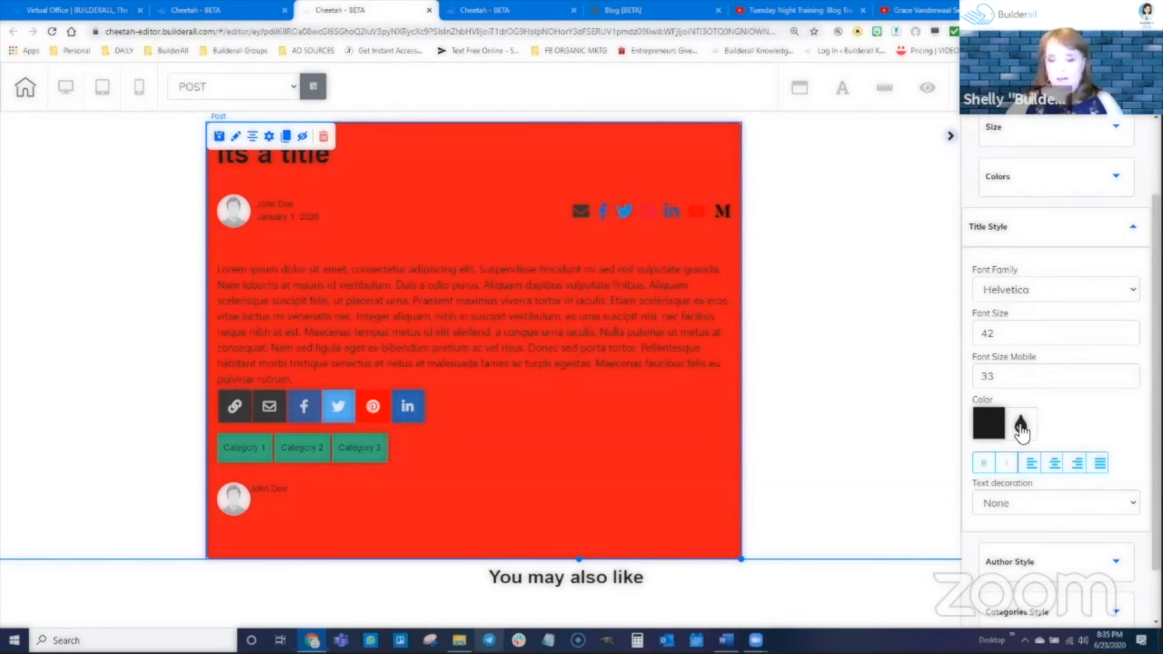
left_click(1030, 465)
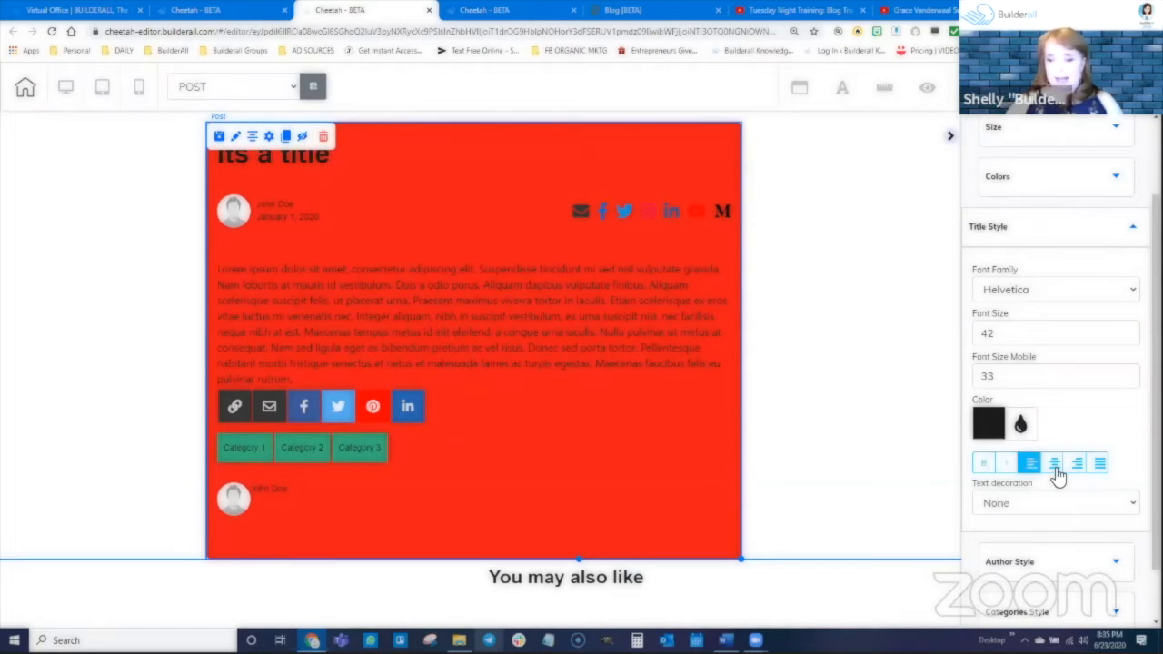
scroll(1052, 459, "down", 1)
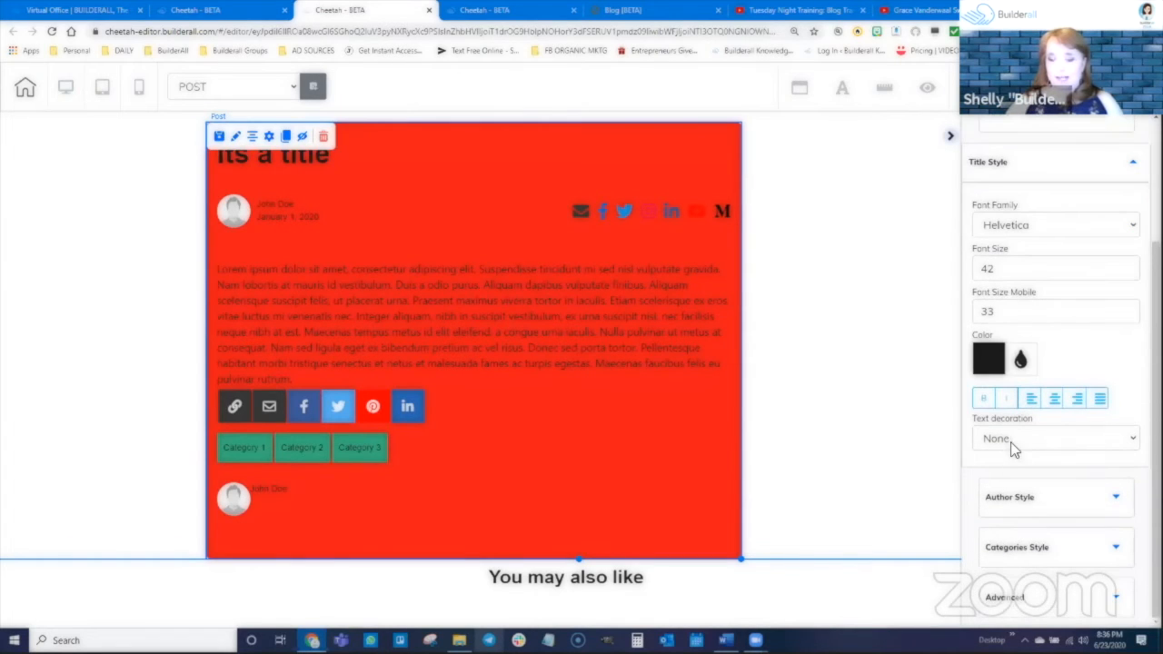
left_click(1031, 498)
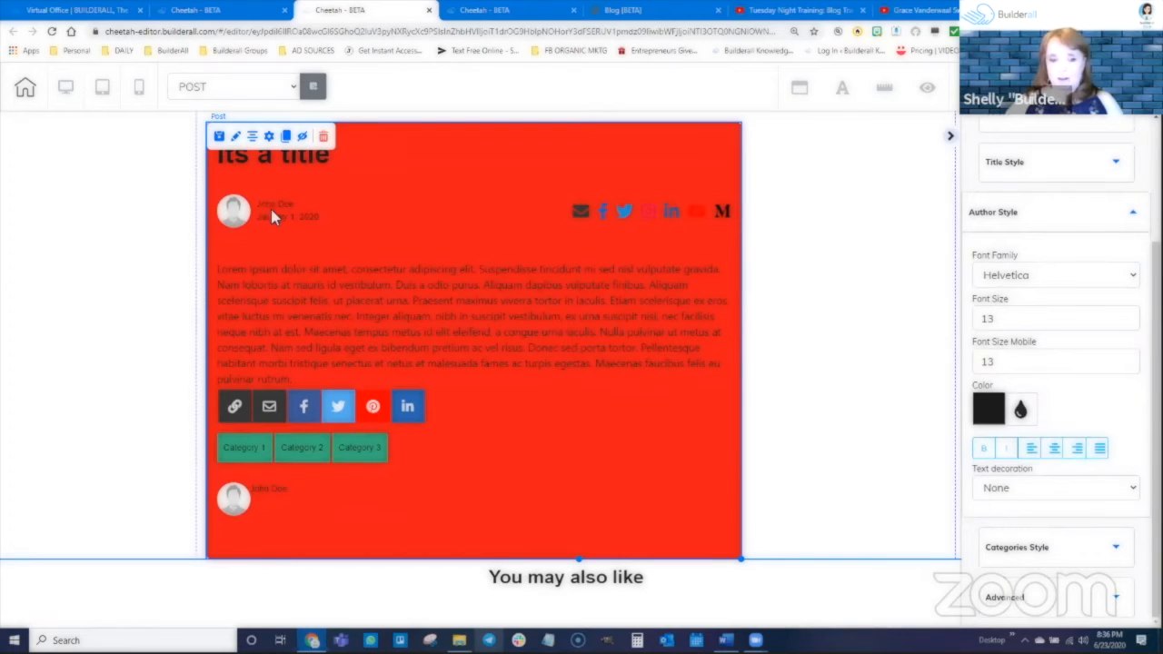
scroll(851, 345, "down", 1)
scroll(1090, 470, "up", 1)
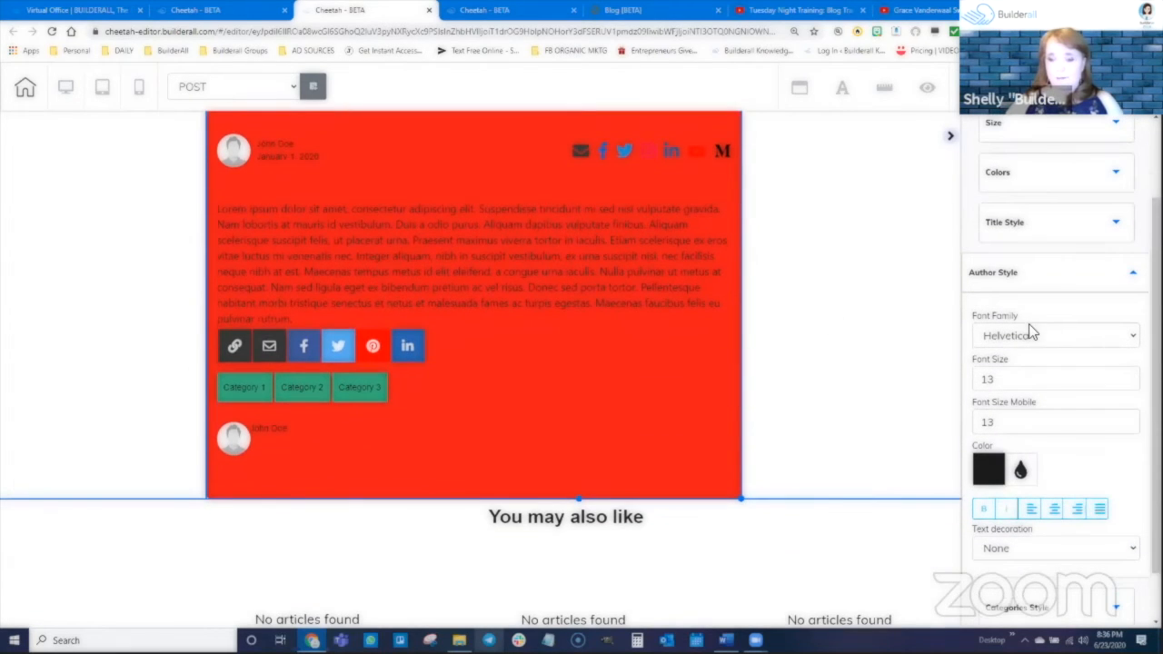
scroll(1024, 404, "down", 1)
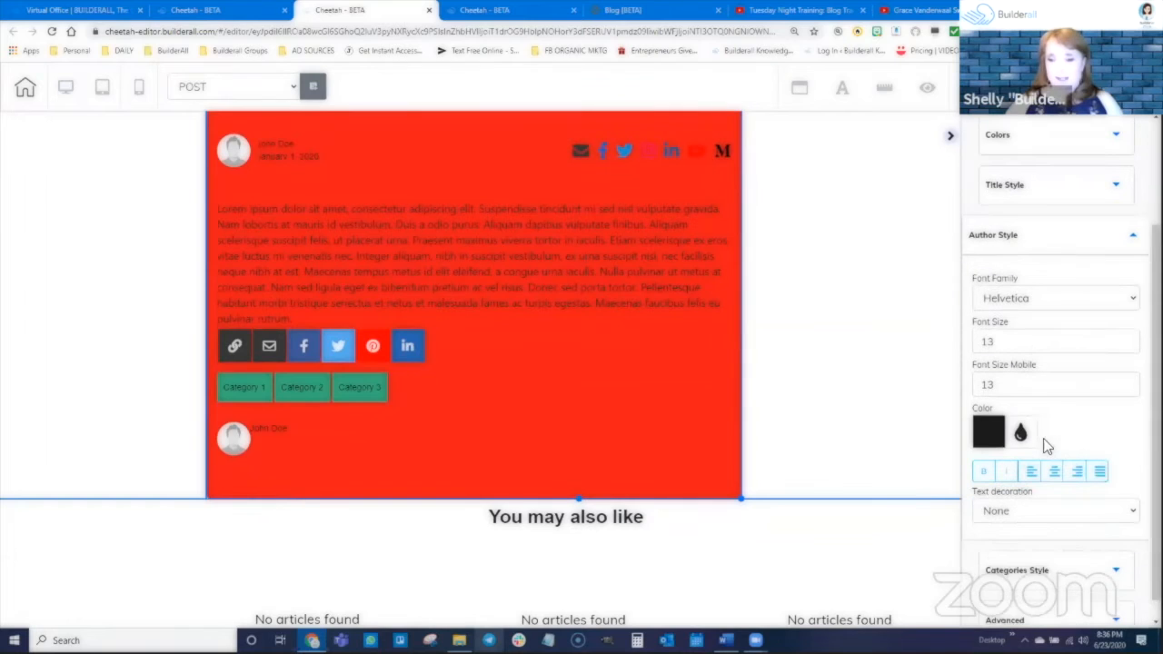
left_click(1054, 553)
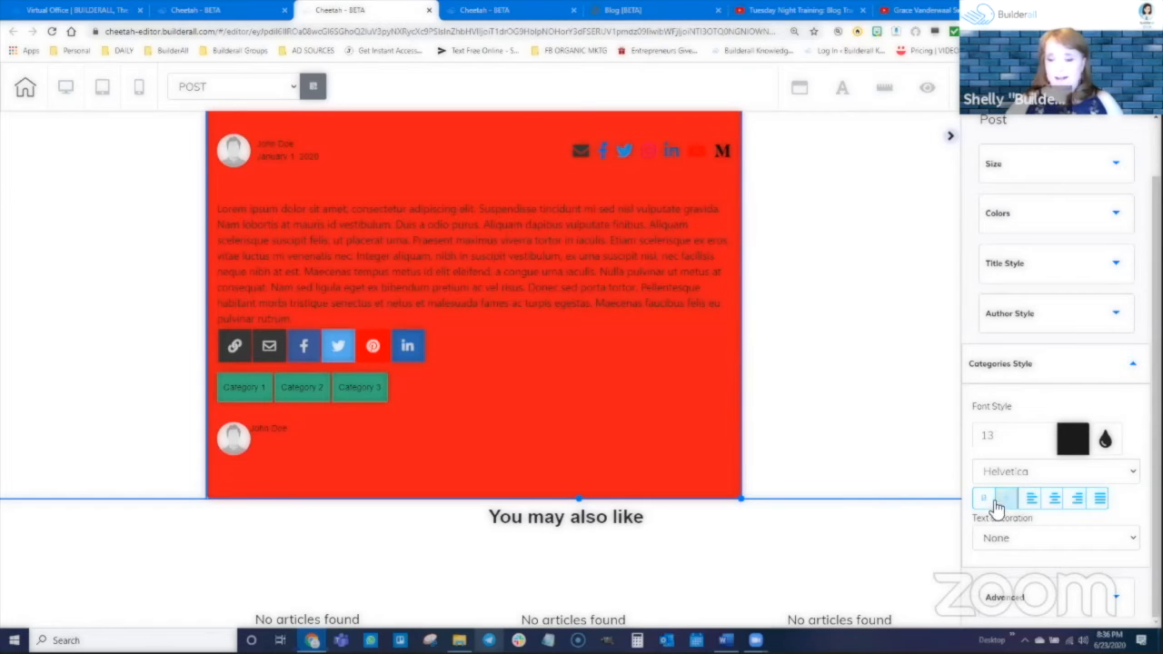
left_click(1078, 597)
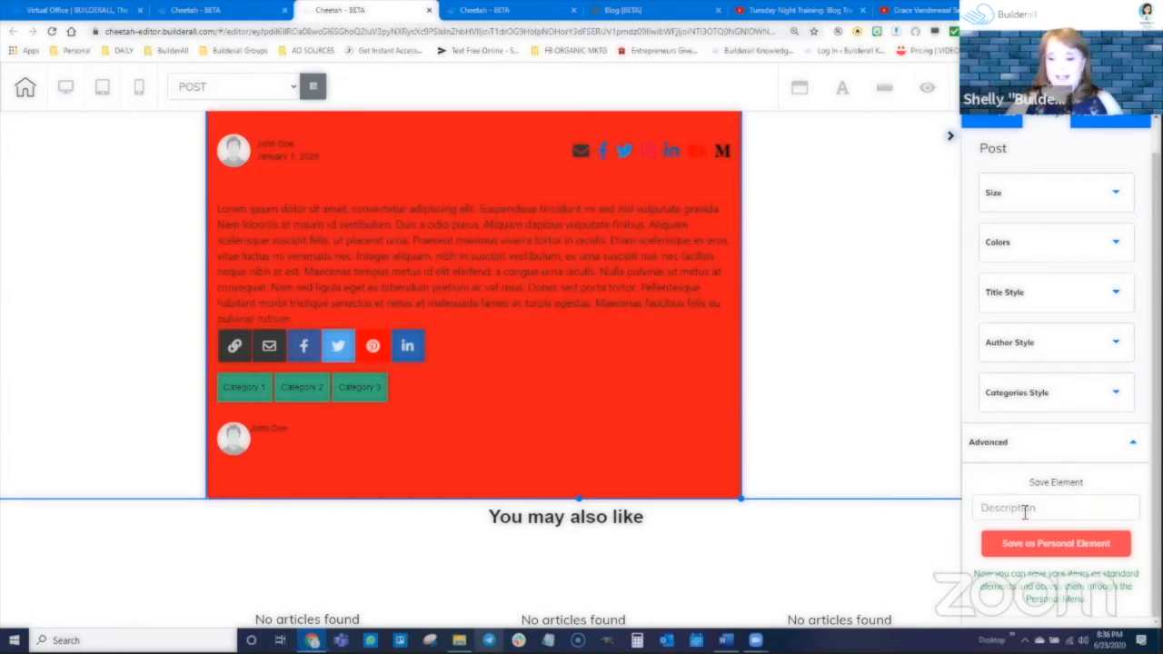
Nudge the Post element slightly up and to the left, and review its blog post settings.
left_click_drag(652, 360, 648, 352)
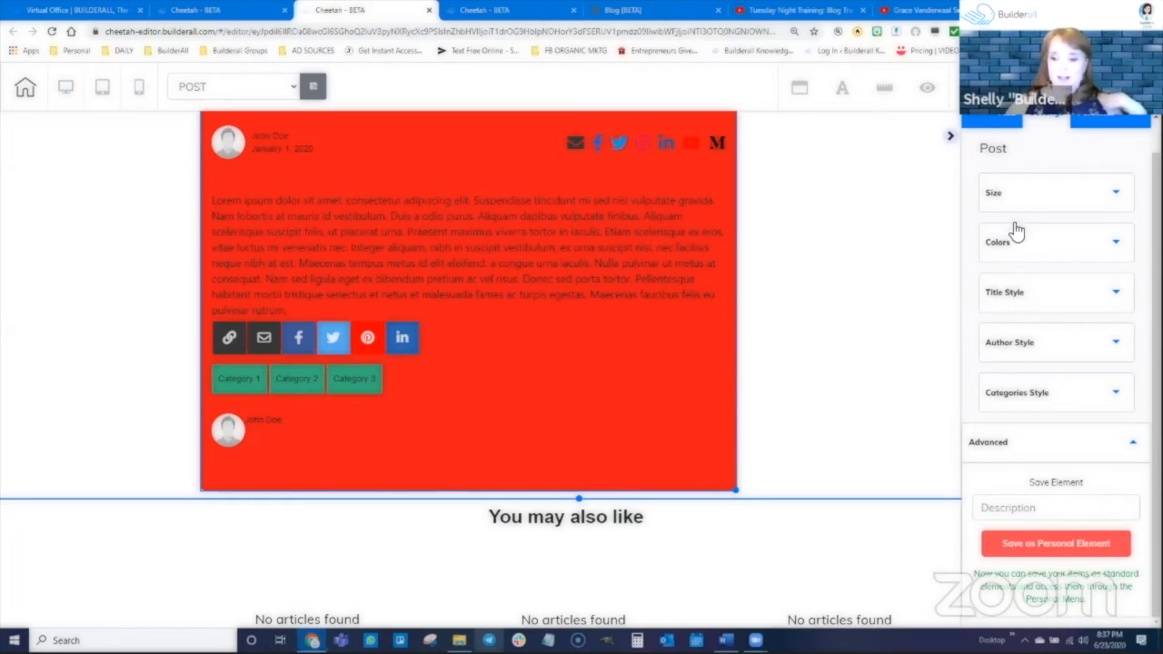
scroll(700, 337, "up", 1)
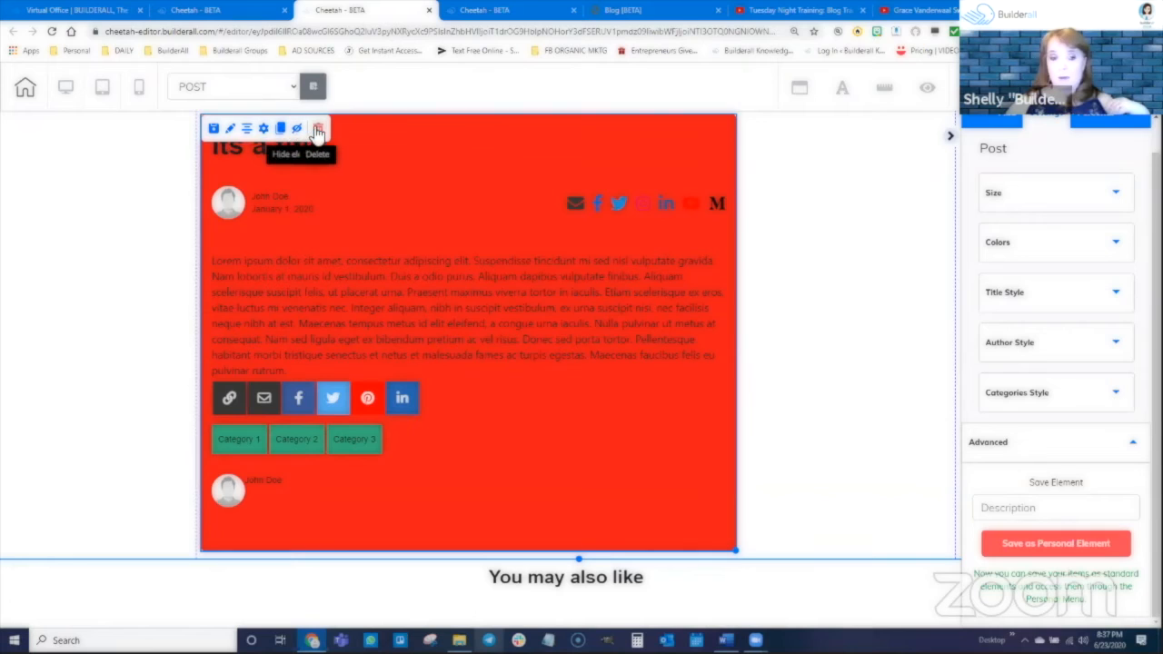
left_click(262, 129)
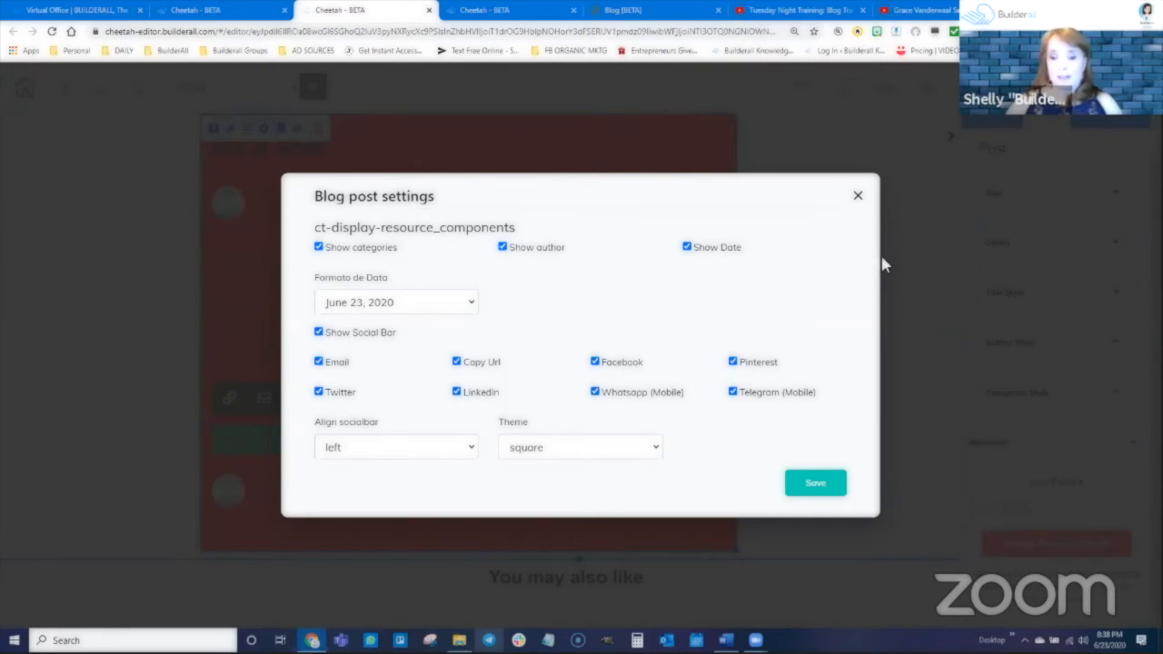
left_click(857, 198)
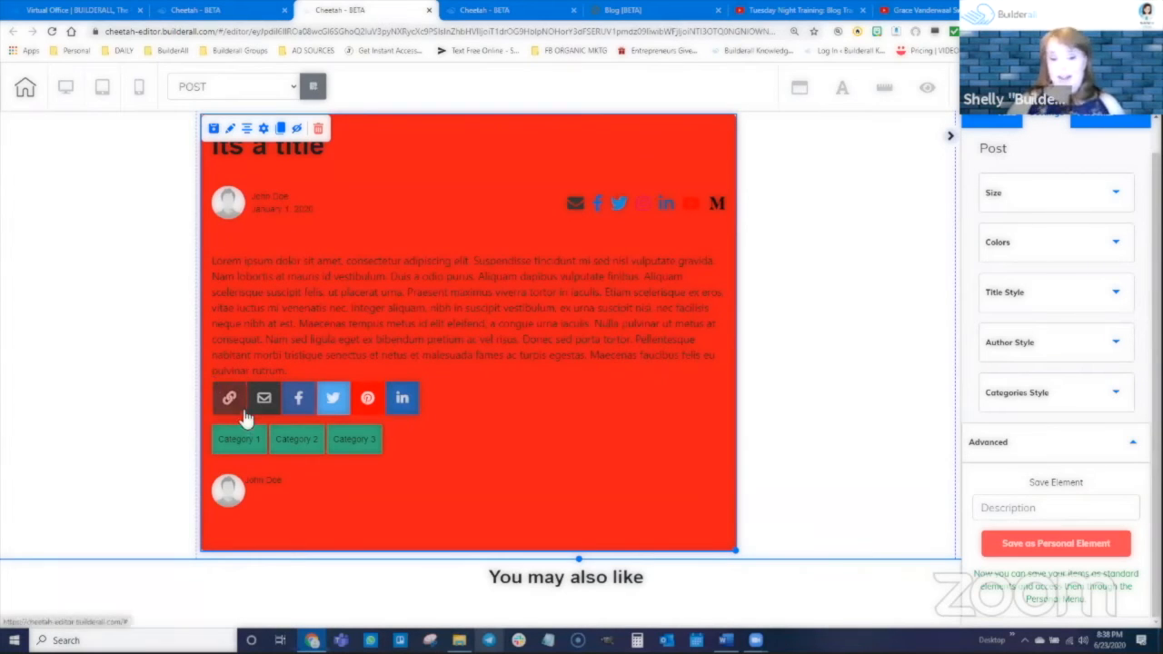
Check the social bar alignment options in the blog post settings, set the social bar theme to circle, and save.
left_click(264, 129)
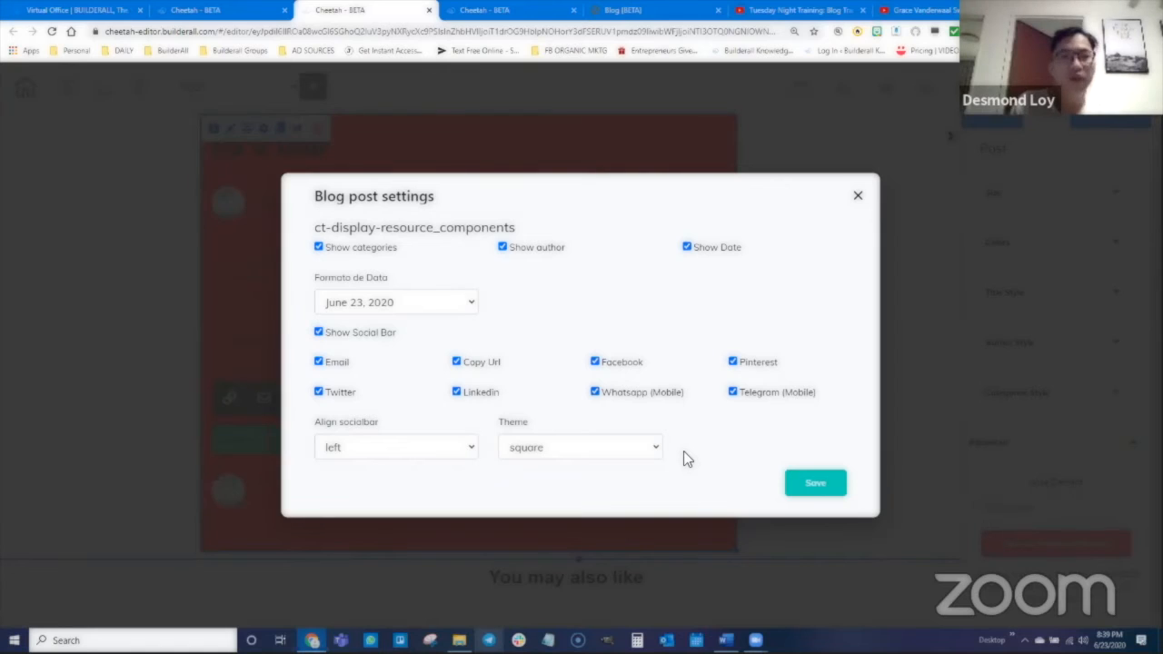
left_click(331, 448)
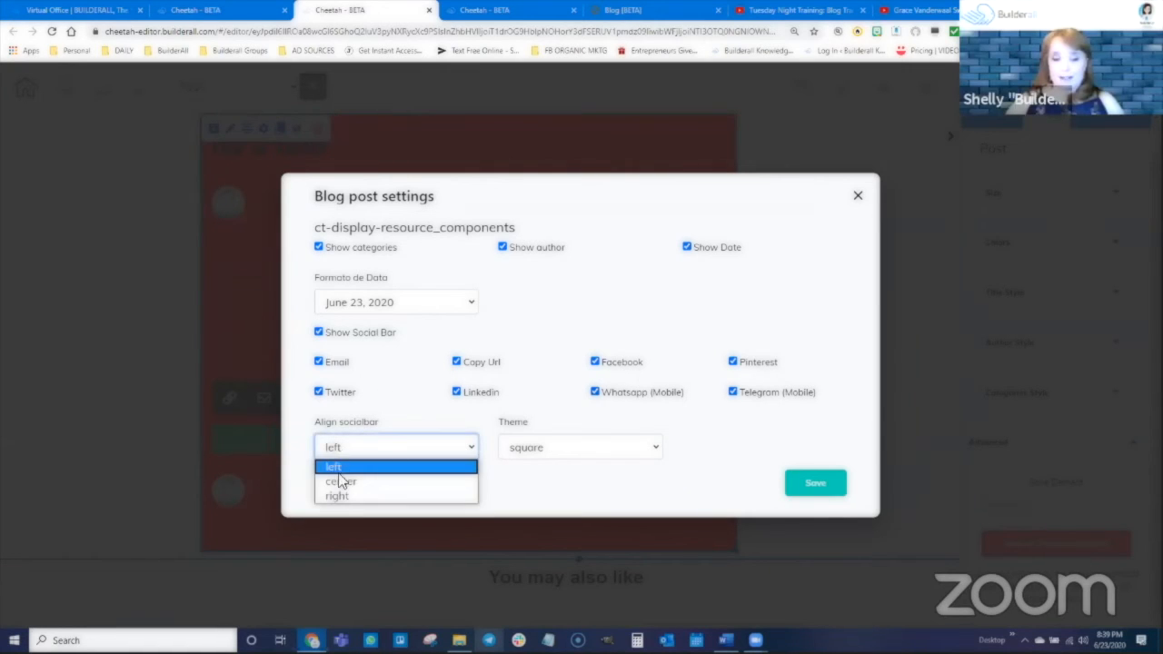
left_click(547, 445)
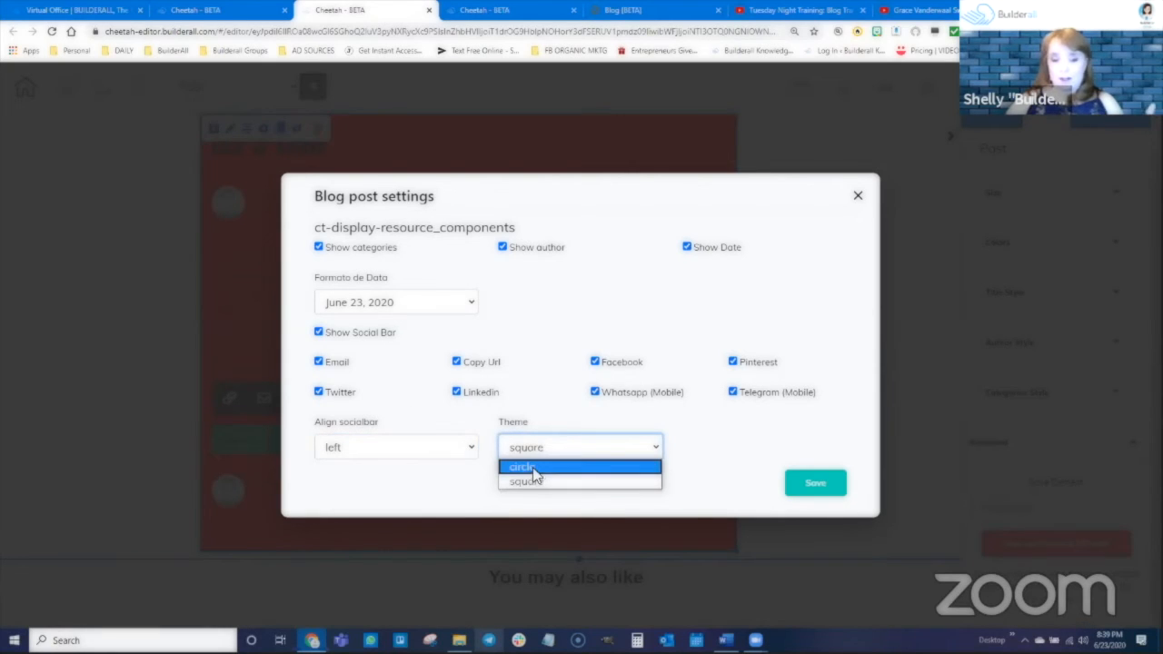
left_click(532, 467)
left_click(814, 487)
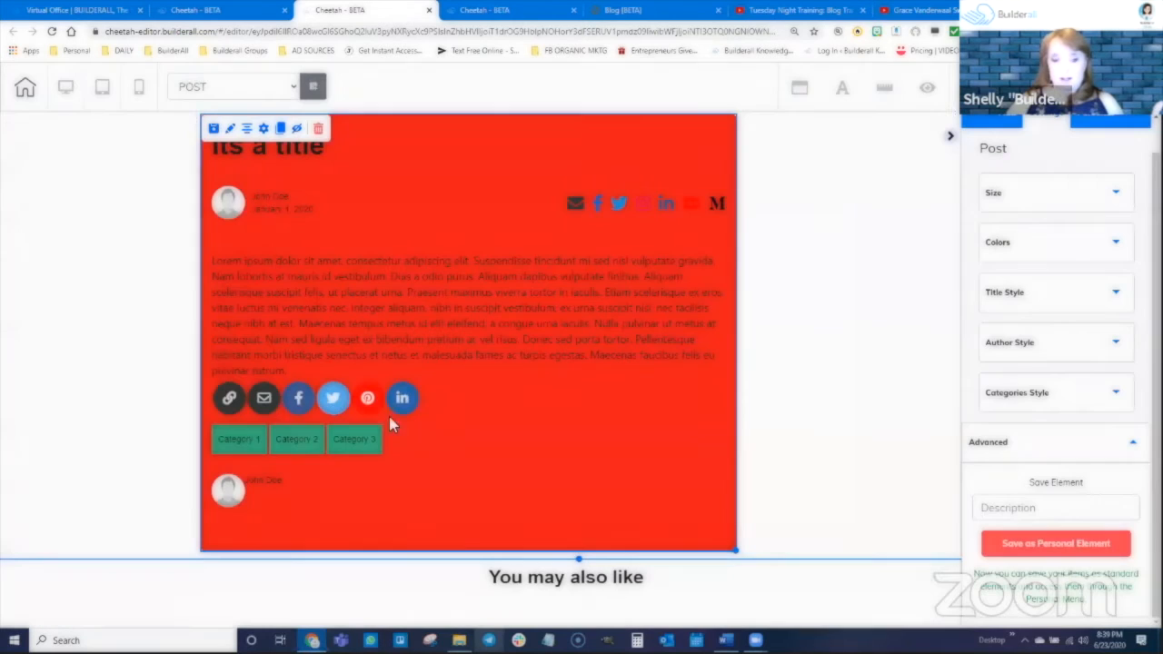
Set the Post element's social bar theme to square, save, and shift the element slightly down and to the right.
left_click(263, 130)
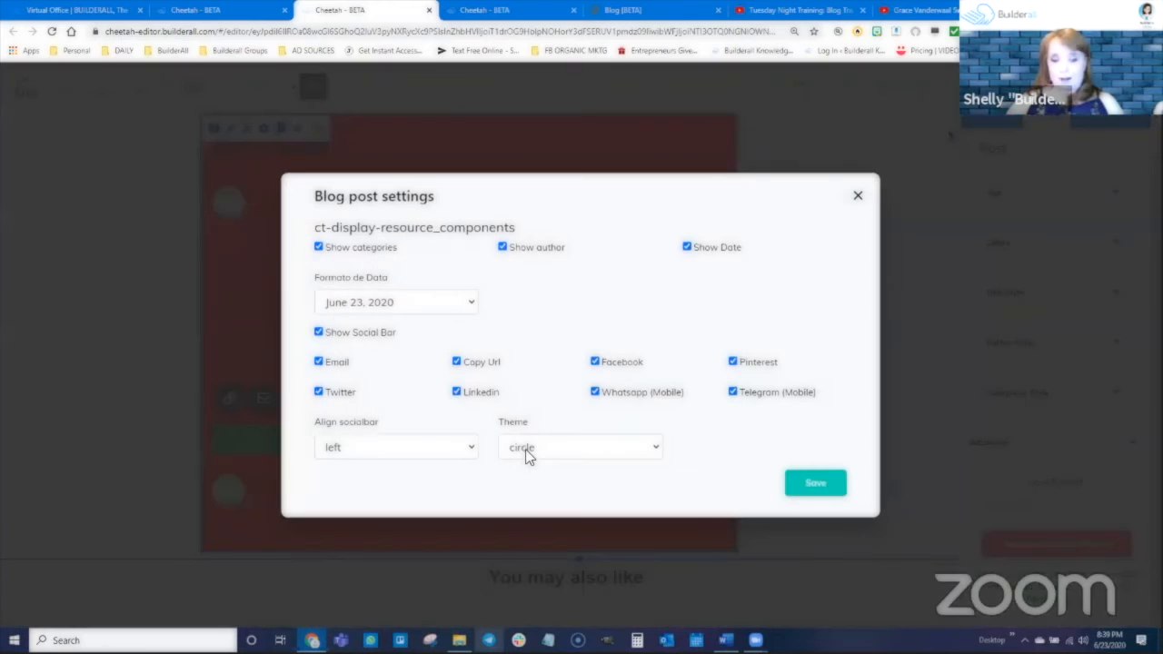
left_click(525, 448)
left_click(533, 482)
left_click(815, 489)
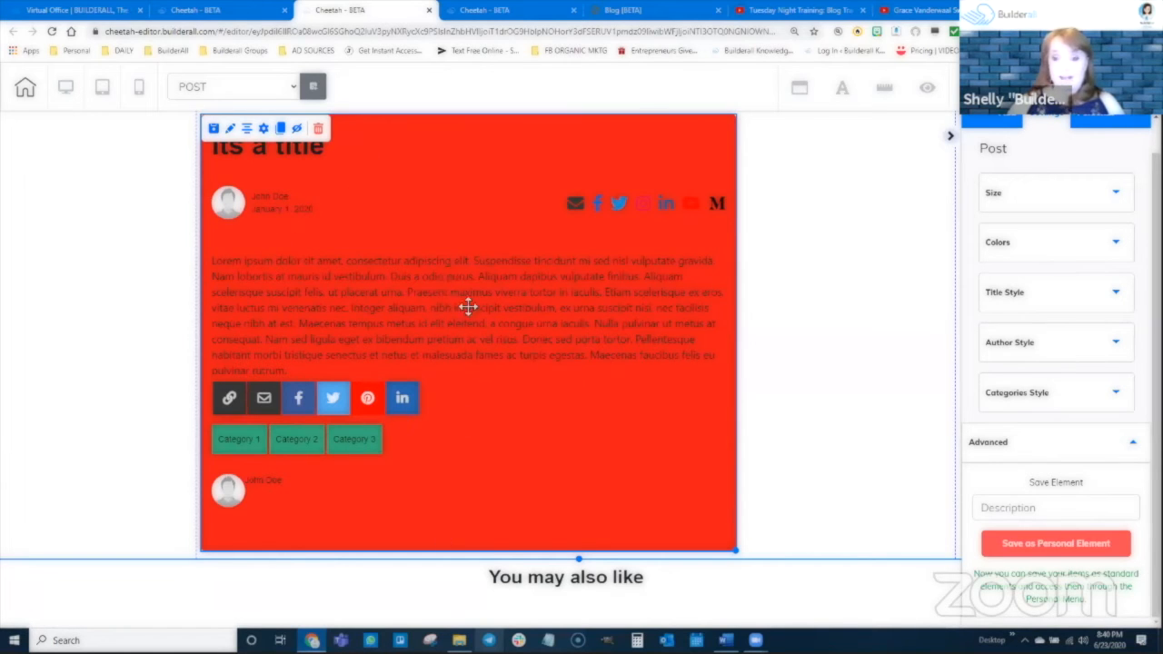
left_click_drag(468, 307, 456, 291)
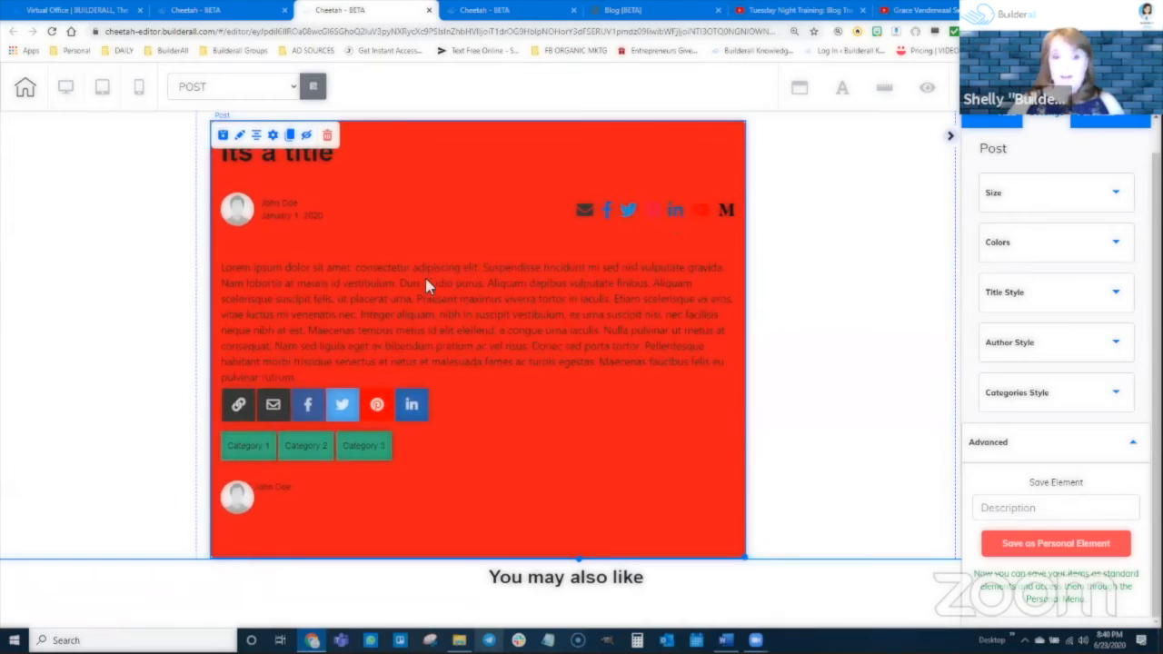